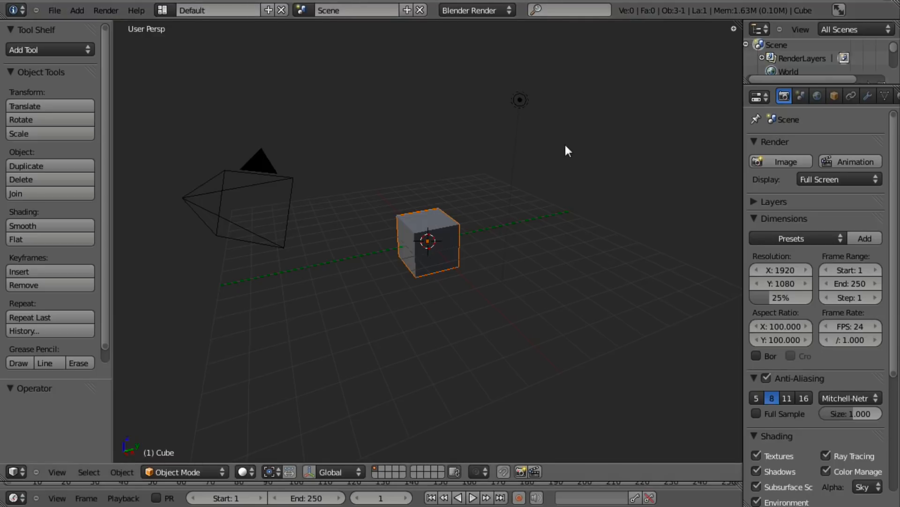
# - In the right orthographic view, delete all vertices of the default cube in Edit Mode
pyautogui.press('KP_3')
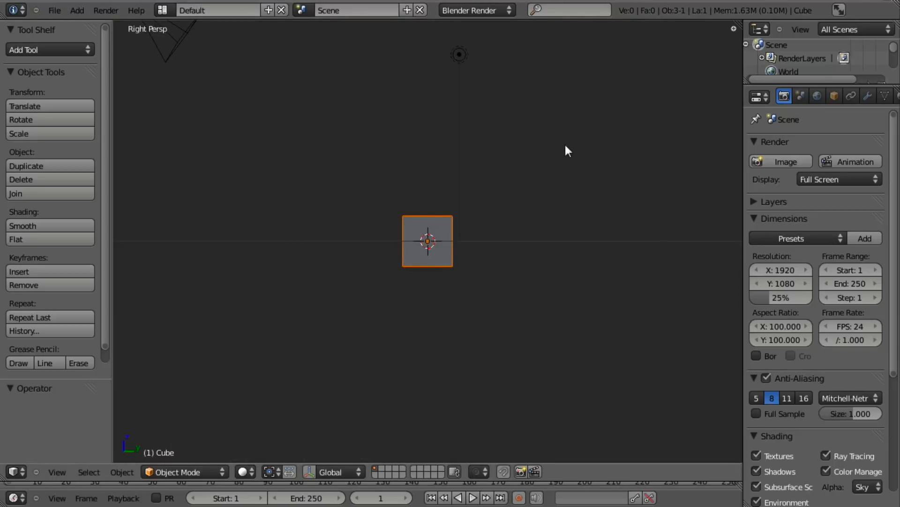
pyautogui.press('KP_5')
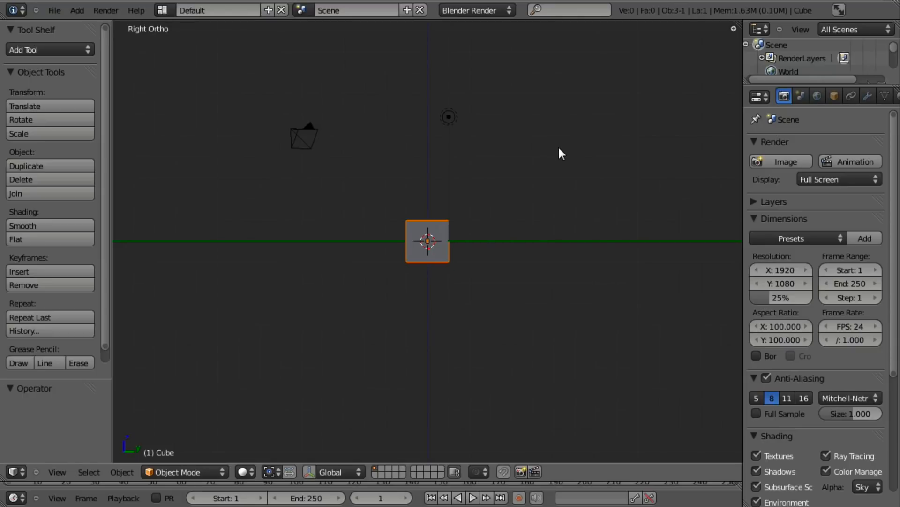
pyautogui.scroll(6, 485, 337)
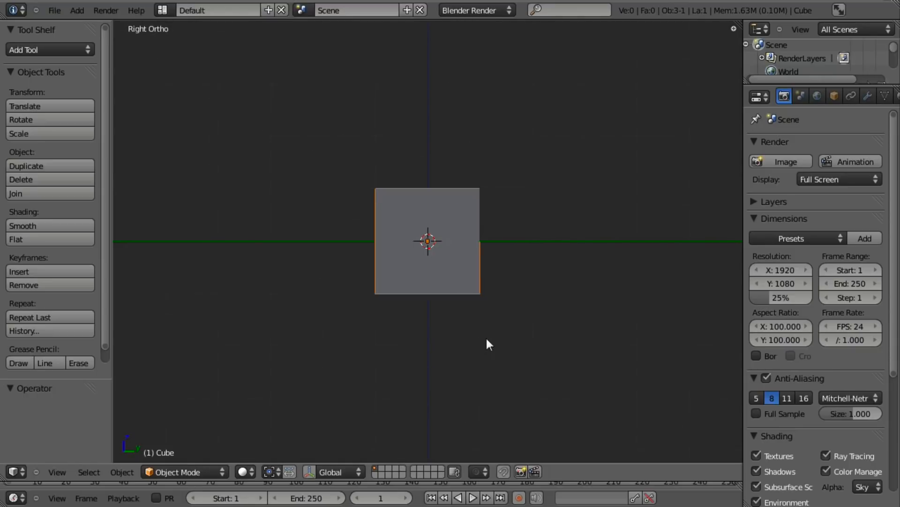
pyautogui.press('Tab')
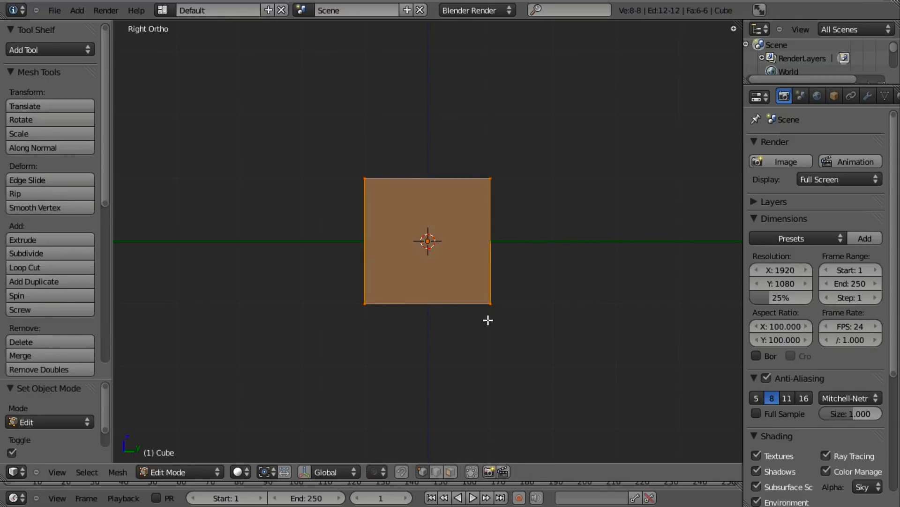
pyautogui.press('x')
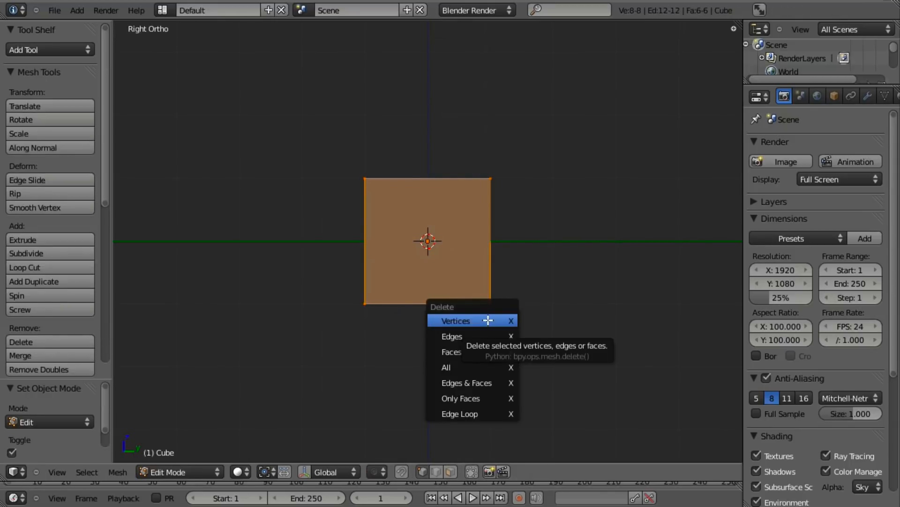
pyautogui.click(488, 320)
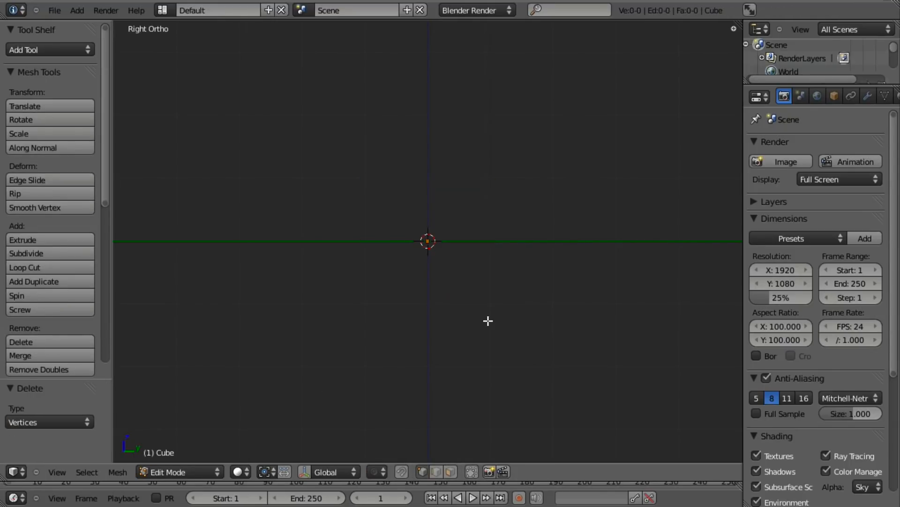
# - Add a plane inside the emptied mesh and rotate it 90 degrees about the global Y axis
pyautogui.press('space')
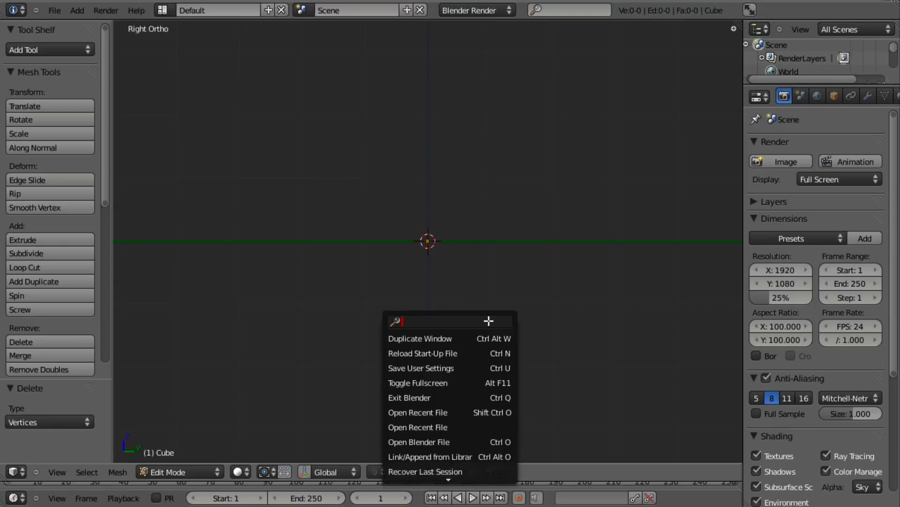
pyautogui.write('plane')
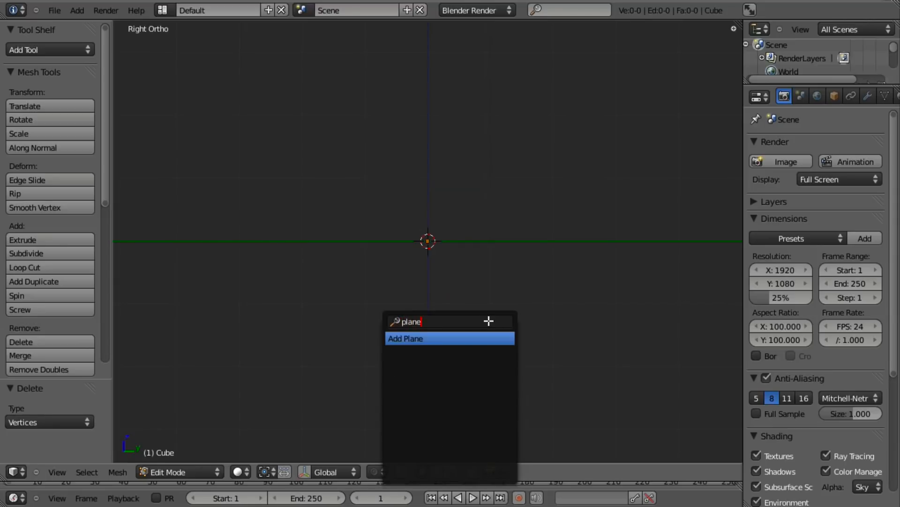
pyautogui.press('Return')
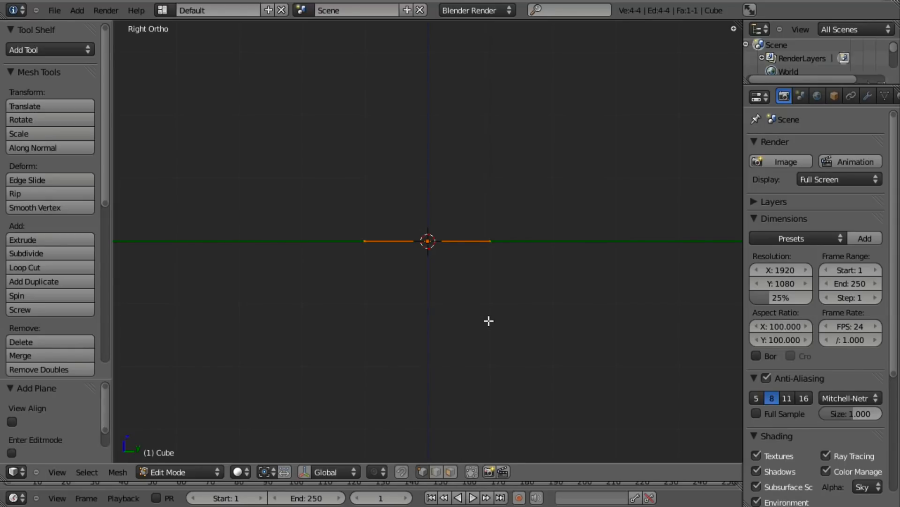
pyautogui.press('r')
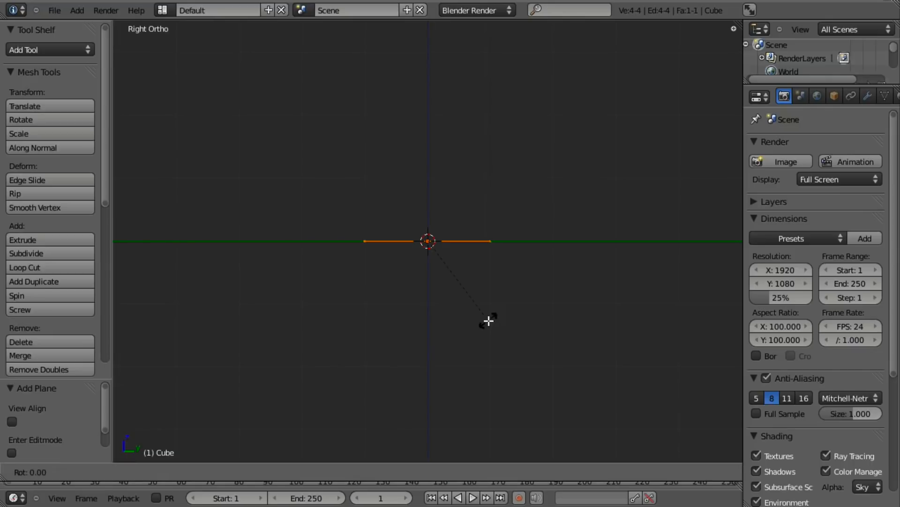
pyautogui.press('y')
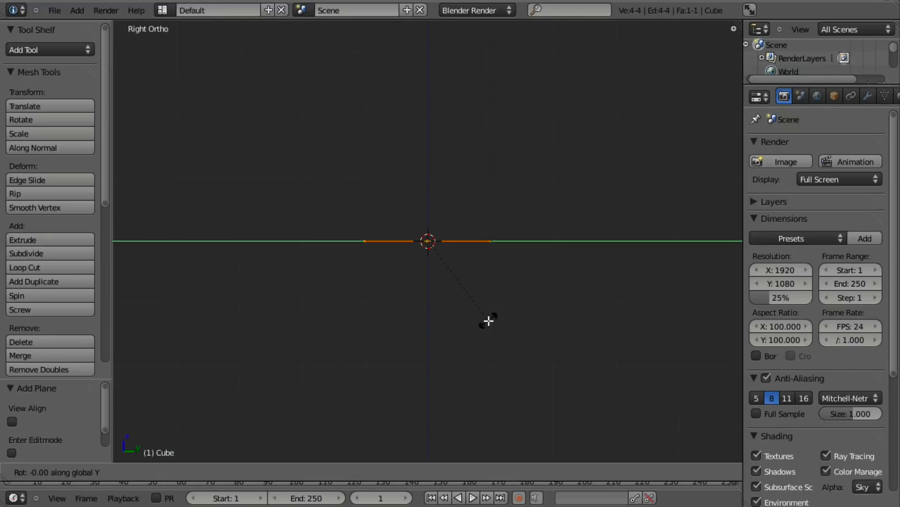
pyautogui.write('90')
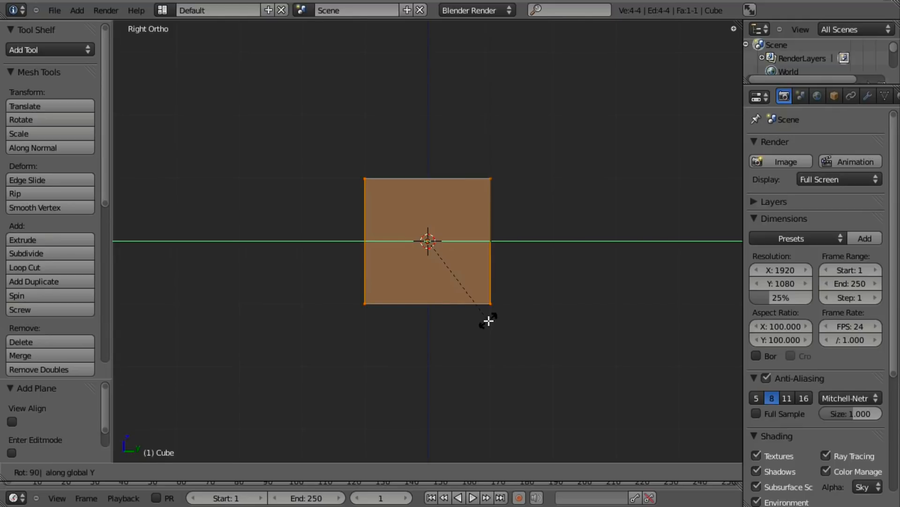
pyautogui.press('Return')
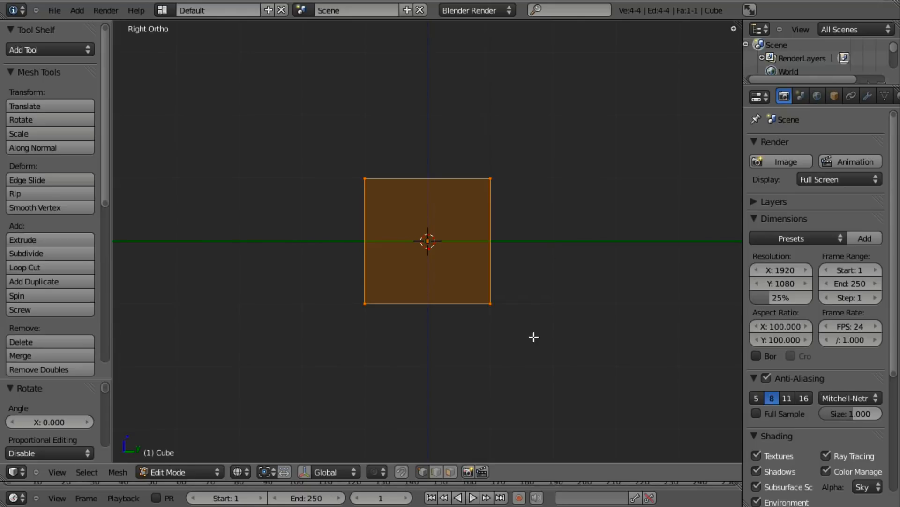
# - Move the plane -0.9 along Y and 0.9 along Z so that one corner slightly overlaps the origin
pyautogui.press('g')
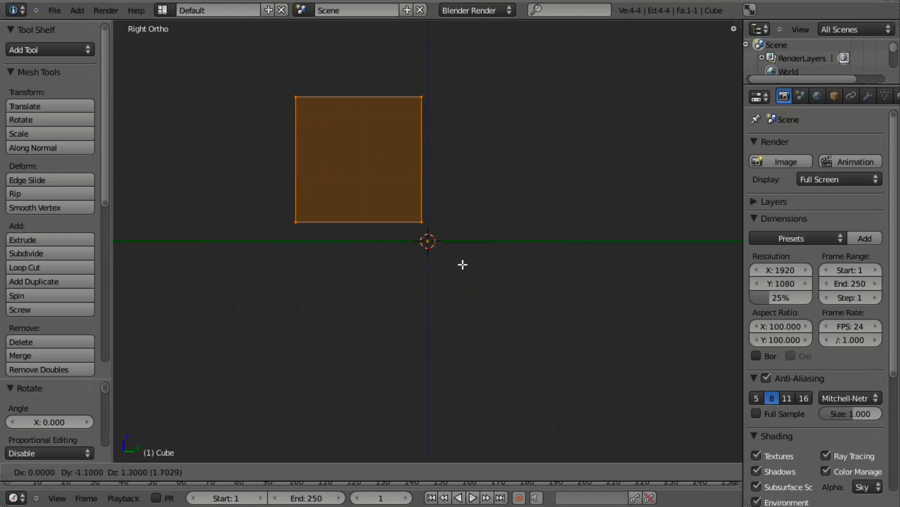
pyautogui.click(479, 283)
pyautogui.scroll(7, 479, 283)
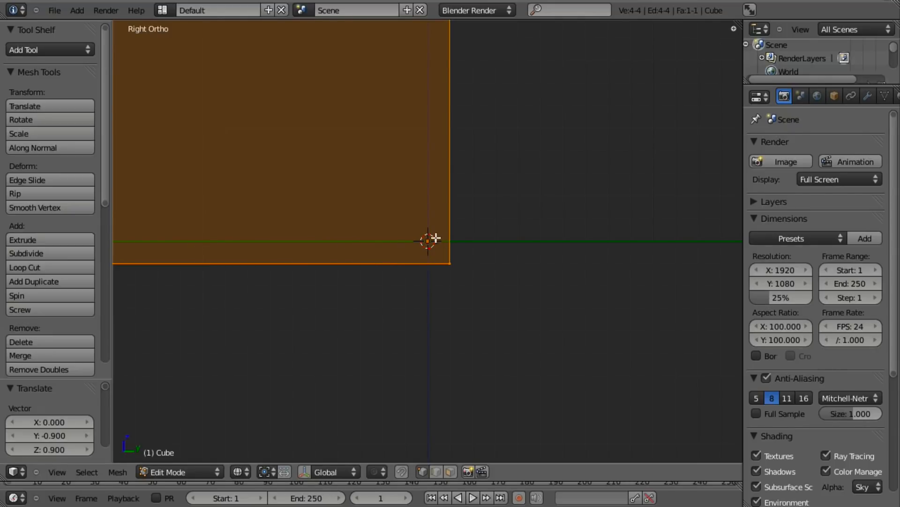
pyautogui.scroll(-5, 435, 248)
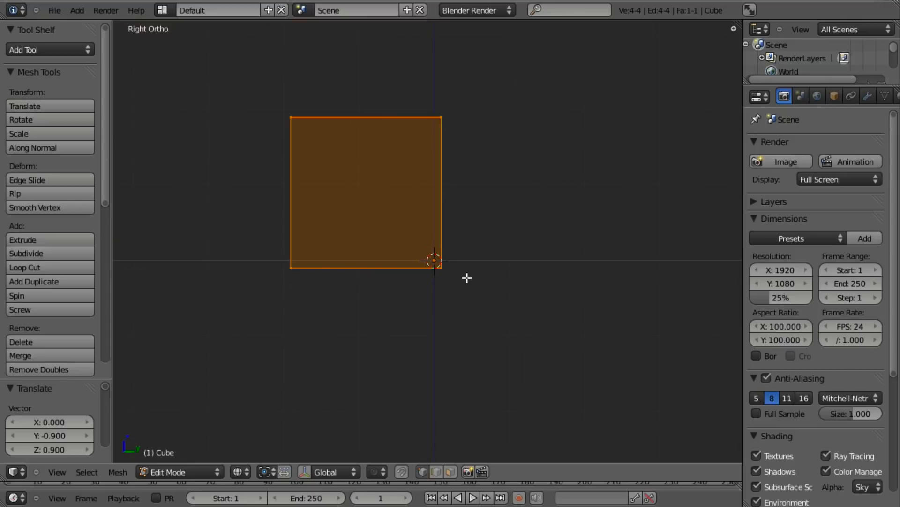
pyautogui.scroll(-1, 422, 234)
pyautogui.keyDown('shift'); pyautogui.moveTo(410, 247); pyautogui.dragTo(384, 241, button='middle'); pyautogui.keyUp('shift')
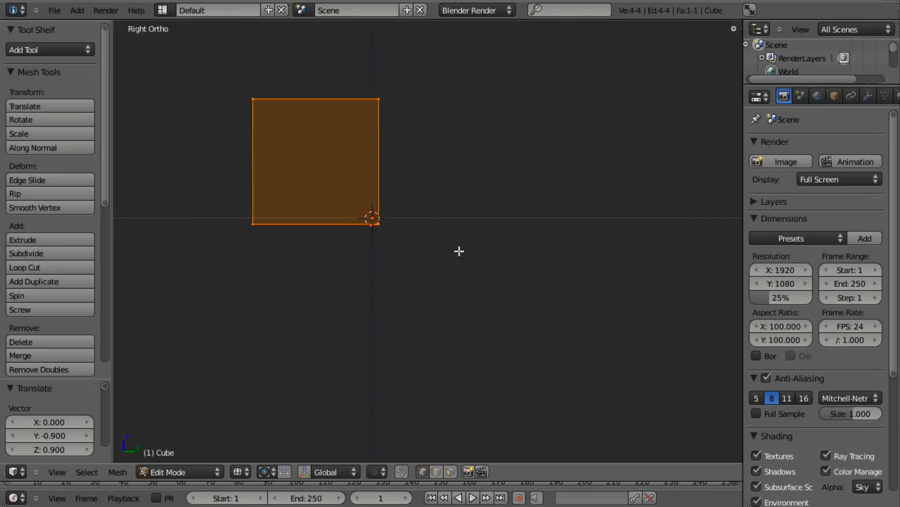
pyautogui.press('g')
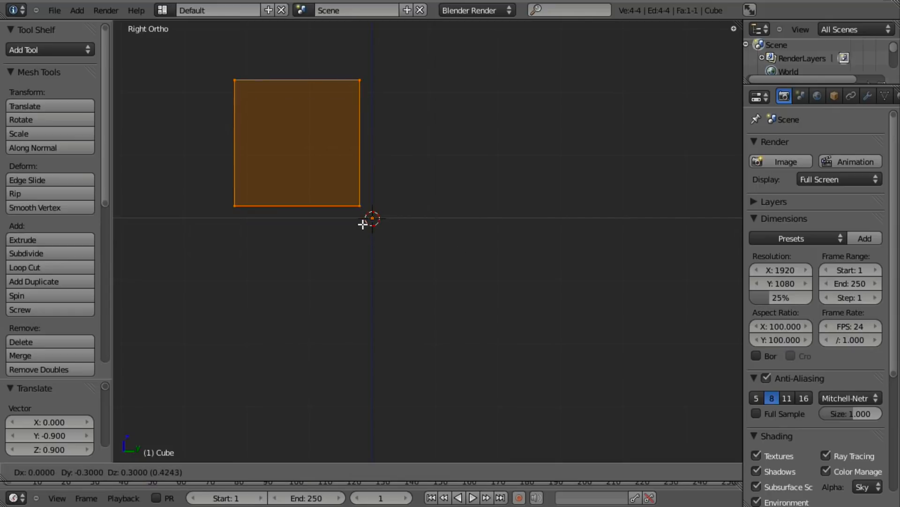
pyautogui.rightClick(361, 224)
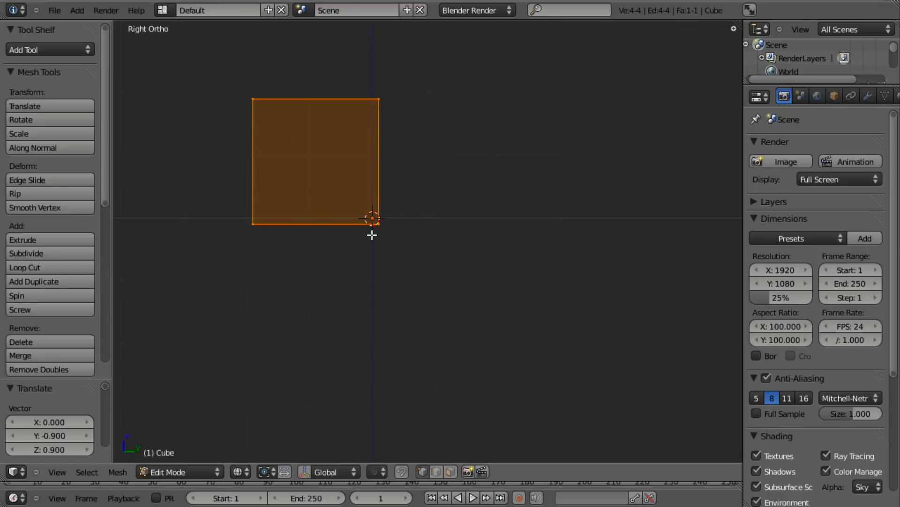
# - Delete only the plane's face, keeping its square outline of edges and vertices
pyautogui.press('x')
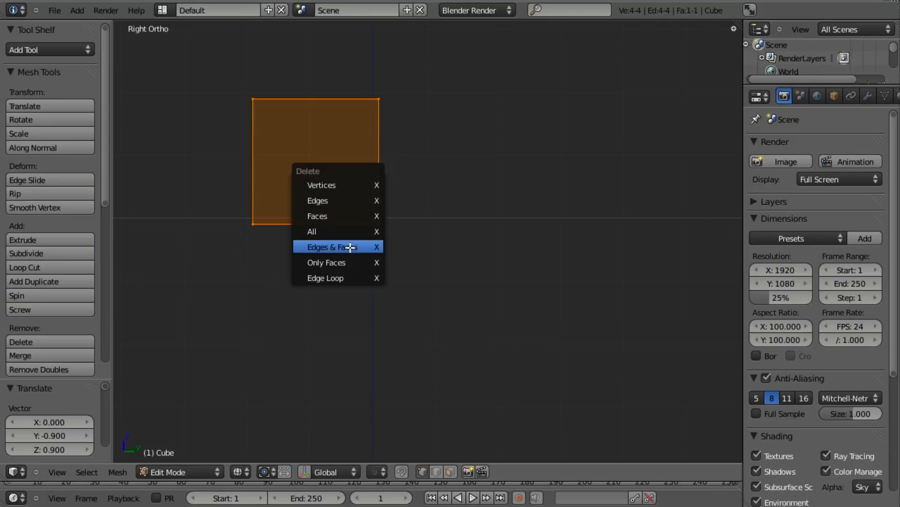
pyautogui.click(348, 263)
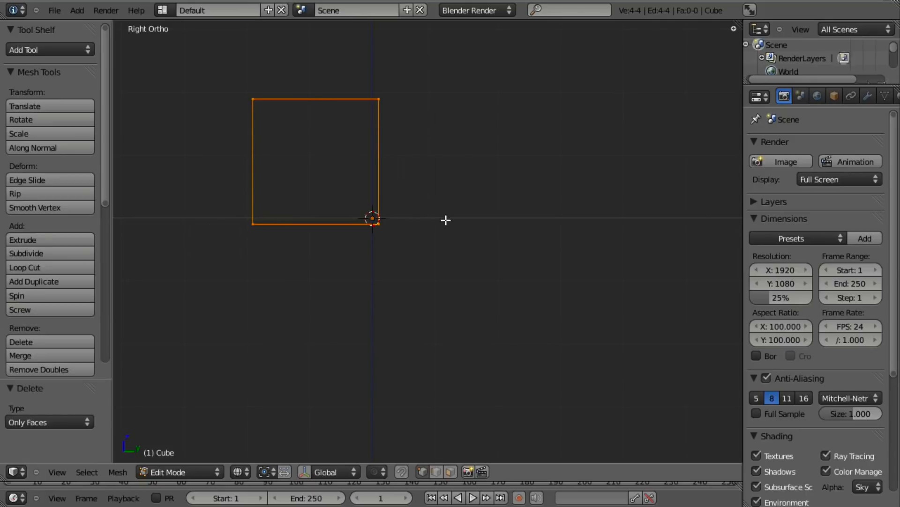
pyautogui.keyDown('shift'); pyautogui.moveTo(438, 272); pyautogui.dragTo(428, 245, button='middle'); pyautogui.keyUp('shift')
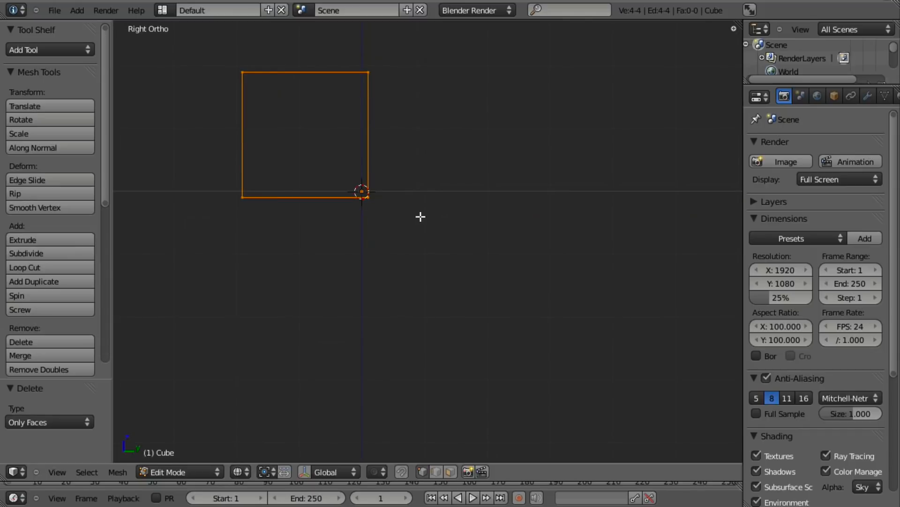
# - Duplicate the square outline in place and rotate the copy 180 degrees around the 3D cursor in the right view
pyautogui.press('g')
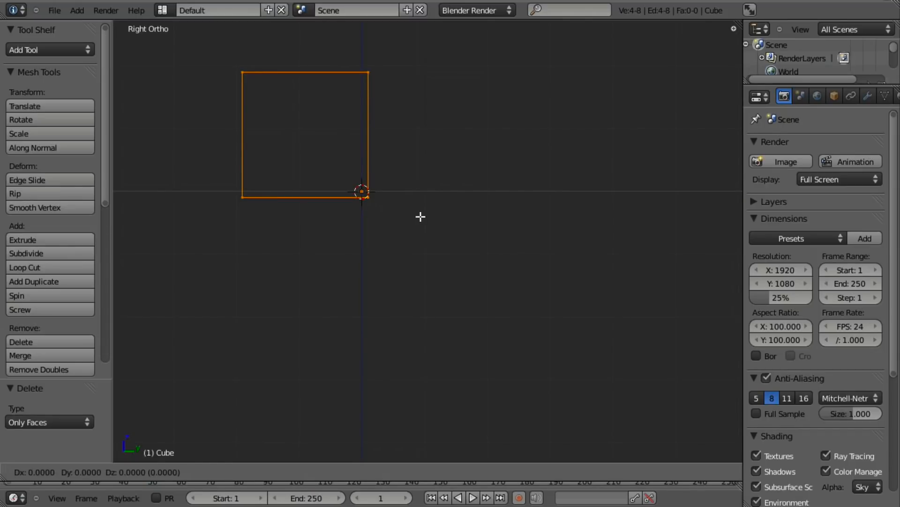
pyautogui.rightClick(412, 249)
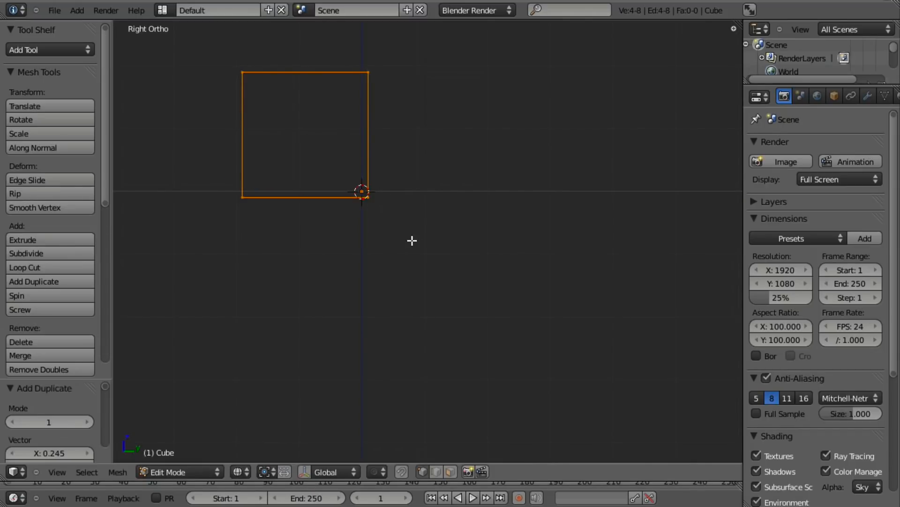
pyautogui.press('.')
pyautogui.write('r')
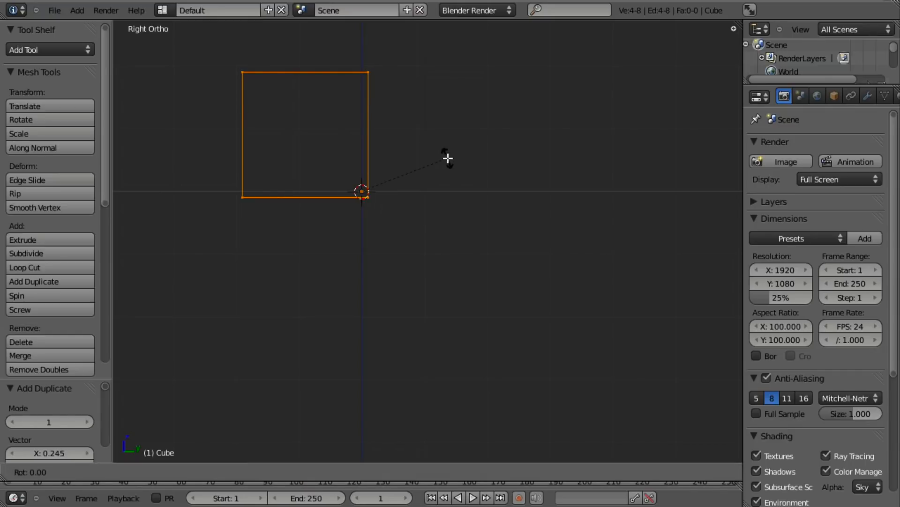
pyautogui.write('180')
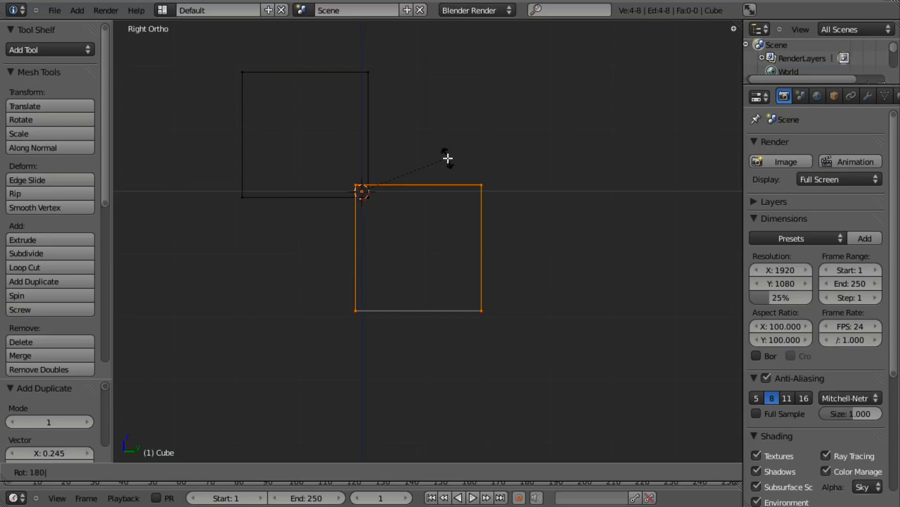
pyautogui.press('Return')
pyautogui.moveTo(342, 209); pyautogui.dragTo(377, 253, button='middle')
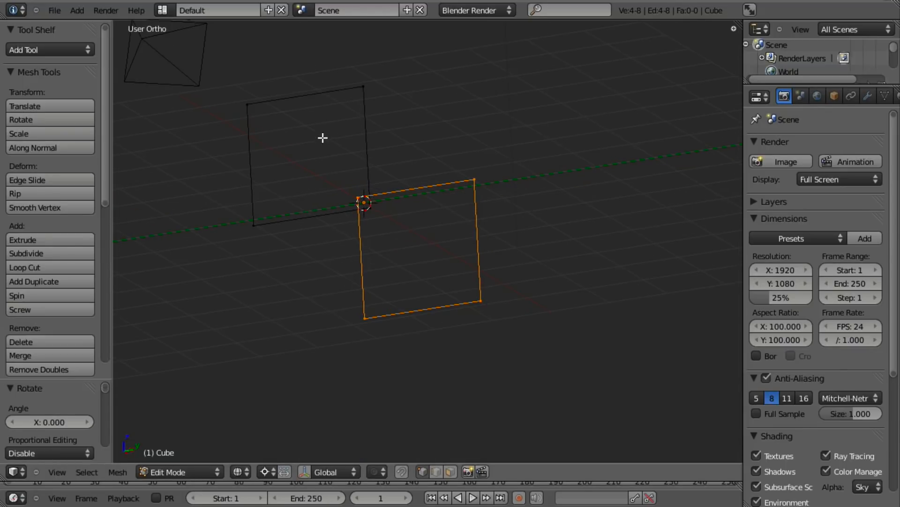
pyautogui.moveTo(319, 179); pyautogui.dragTo(275, 238, button='middle')
pyautogui.moveTo(408, 274); pyautogui.dragTo(412, 192, button='middle')
pyautogui.press('KP_3')
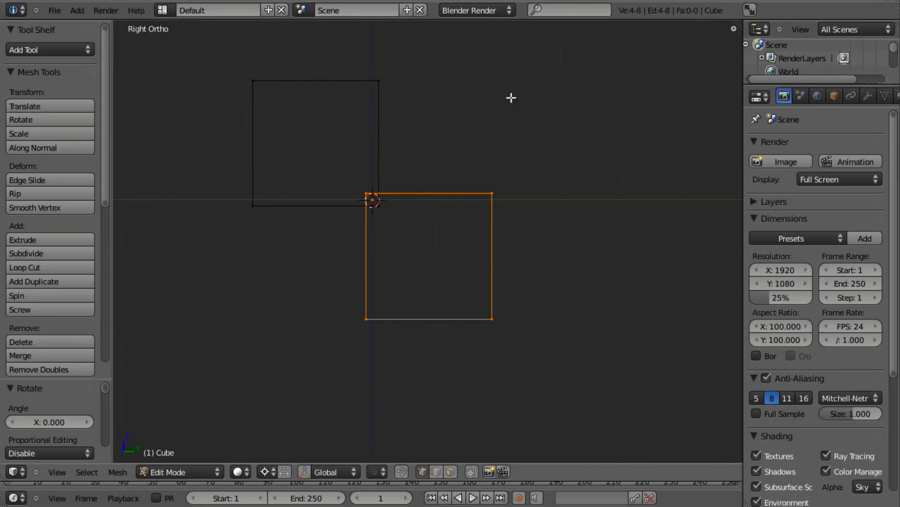
pyautogui.keyDown('shift'); pyautogui.moveTo(283, 229); pyautogui.dragTo(293, 219, button='middle'); pyautogui.keyUp('shift')
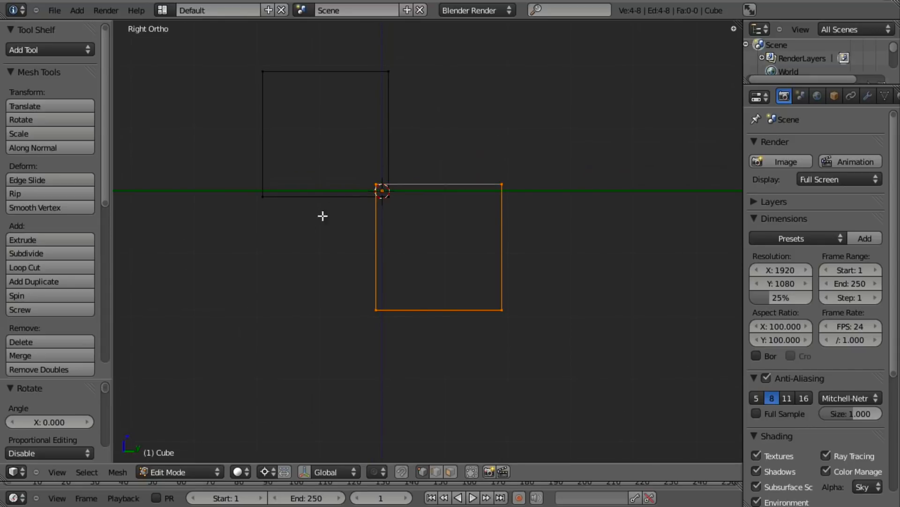
# - Select both square outlines and extrude them 10 units along the X axis in the front view
pyautogui.moveTo(397, 228)
pyautogui.mouseDown(button='middle')
pyautogui.moveTo(372, 227)
pyautogui.moveTo(442, 229)
pyautogui.moveTo(403, 245)
pyautogui.mouseUp(button='middle')
pyautogui.press('KP_1')
pyautogui.scroll(-4, 443, 230)
pyautogui.press('a')
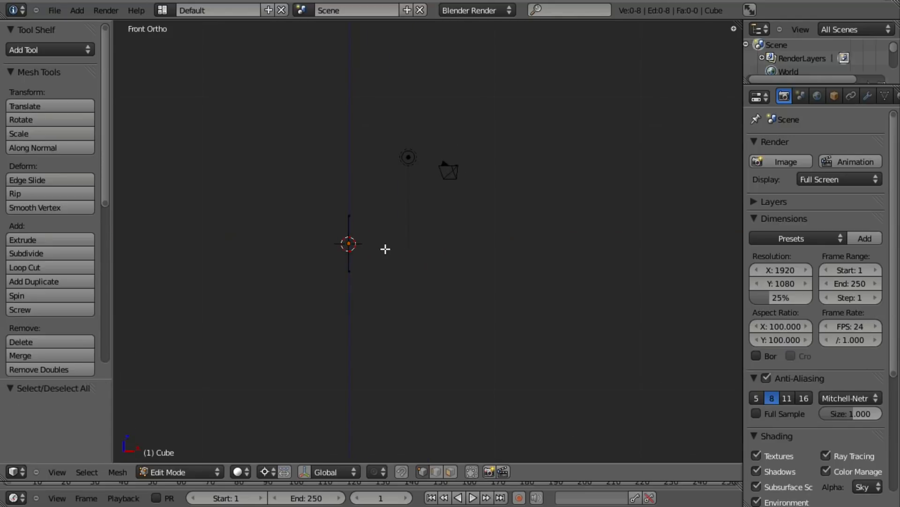
pyautogui.moveTo(370, 217); pyautogui.dragTo(328, 225, button='middle')
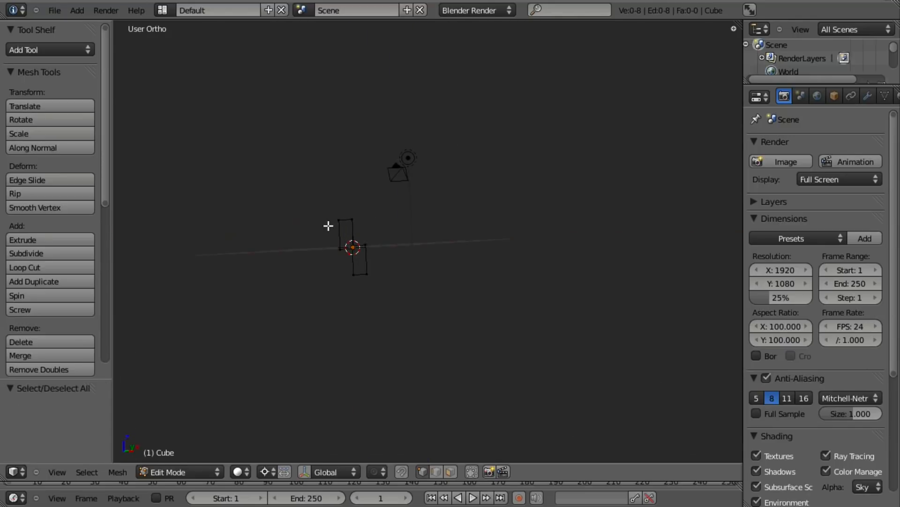
pyautogui.press('a')
pyautogui.press('KP_1')
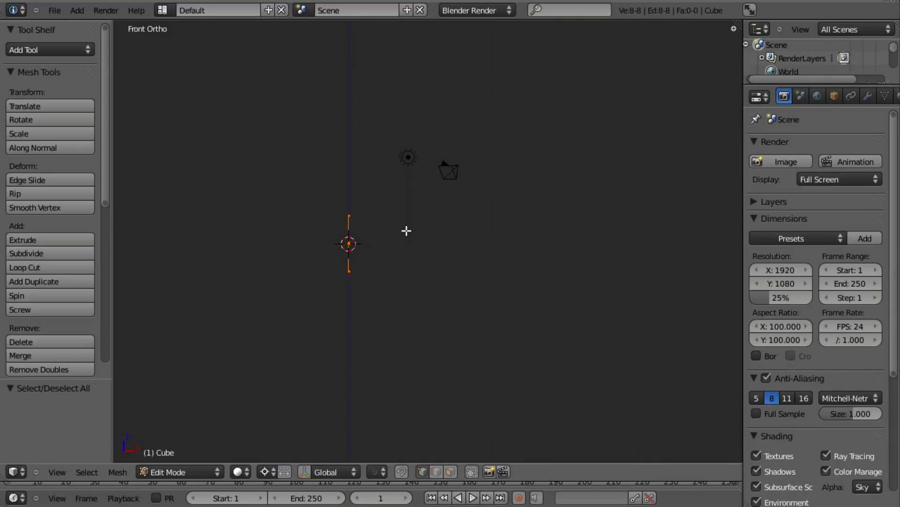
pyautogui.press('e')
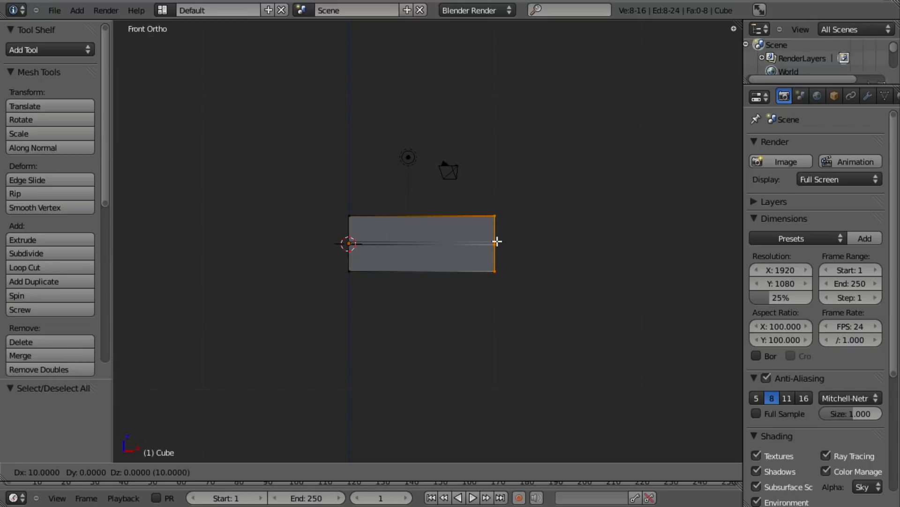
pyautogui.click(497, 241)
pyautogui.scroll(3, 498, 249)
pyautogui.scroll(-2, 515, 252)
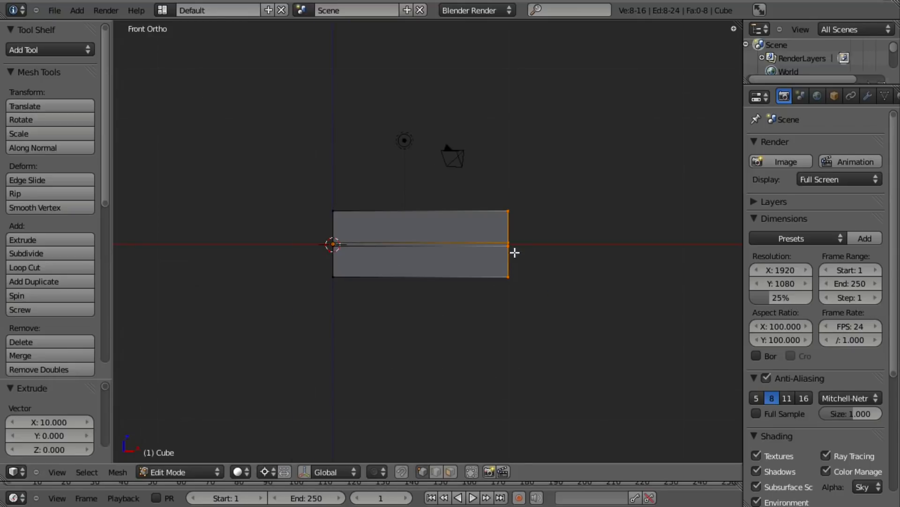
pyautogui.moveTo(535, 163); pyautogui.dragTo(478, 215, button='middle')
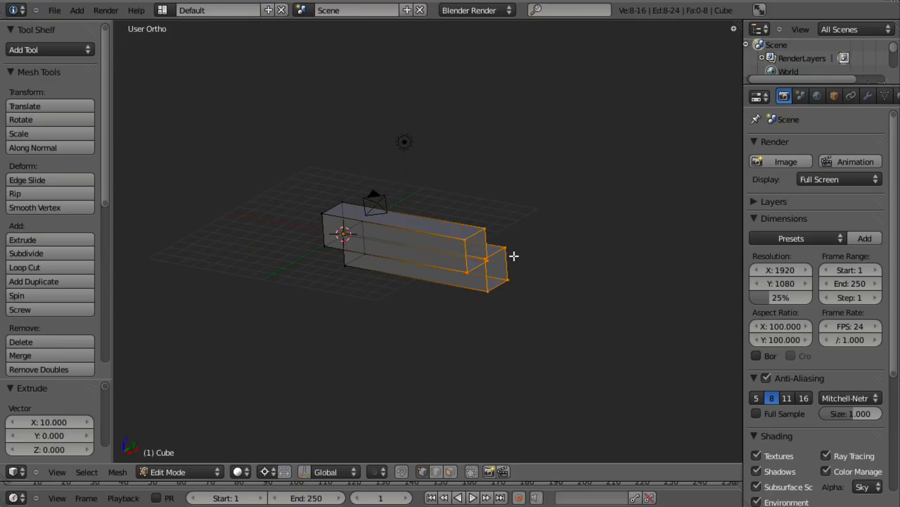
# - Clear the selection and add a loop cut around the middle of the upper square tube
pyautogui.press('a')
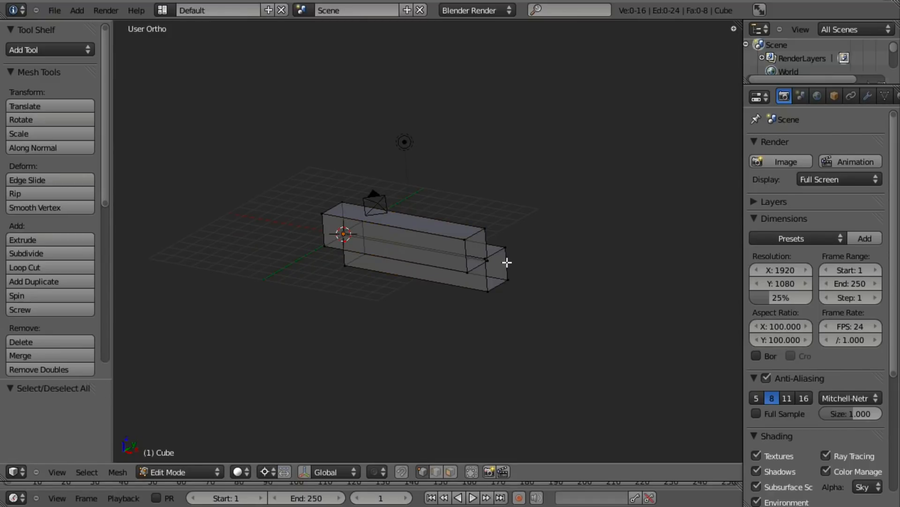
pyautogui.press('KP_1')
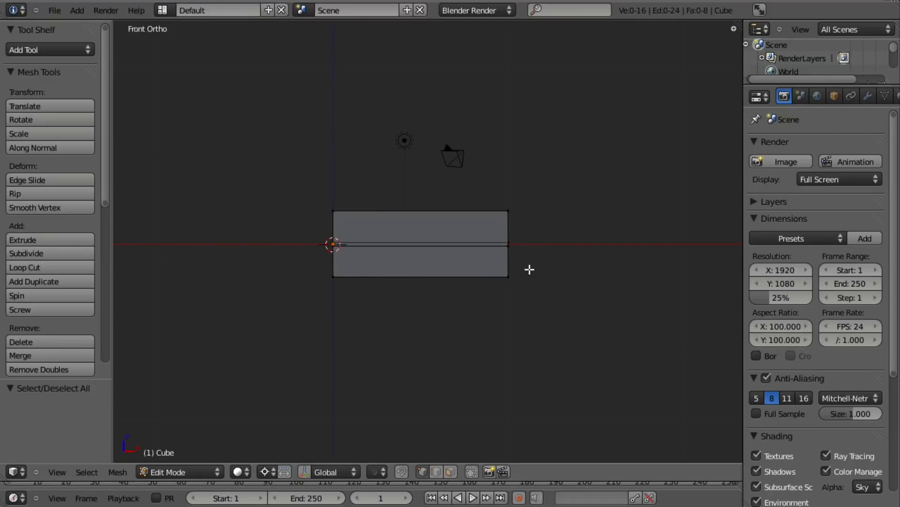
pyautogui.moveTo(548, 254); pyautogui.dragTo(553, 300, button='middle')
pyautogui.press('KP_1')
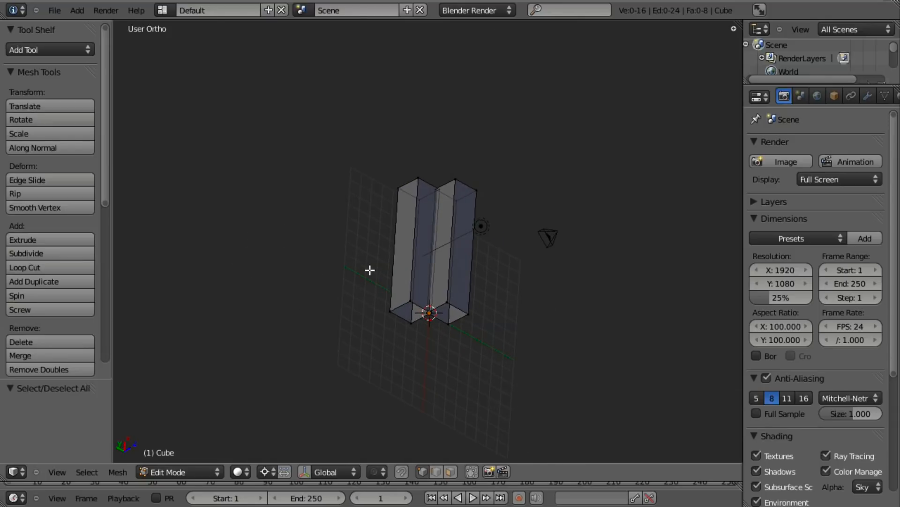
pyautogui.press('KP_1')
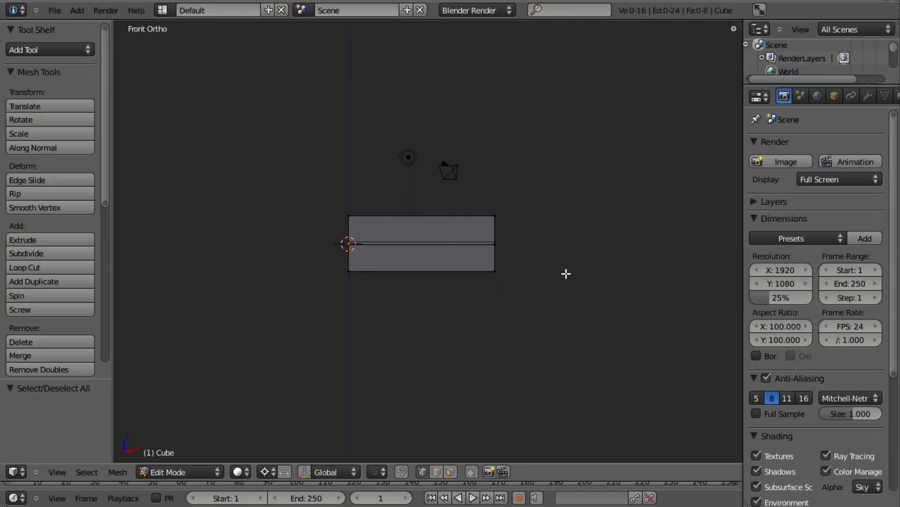
pyautogui.scroll(2, 383, 237)
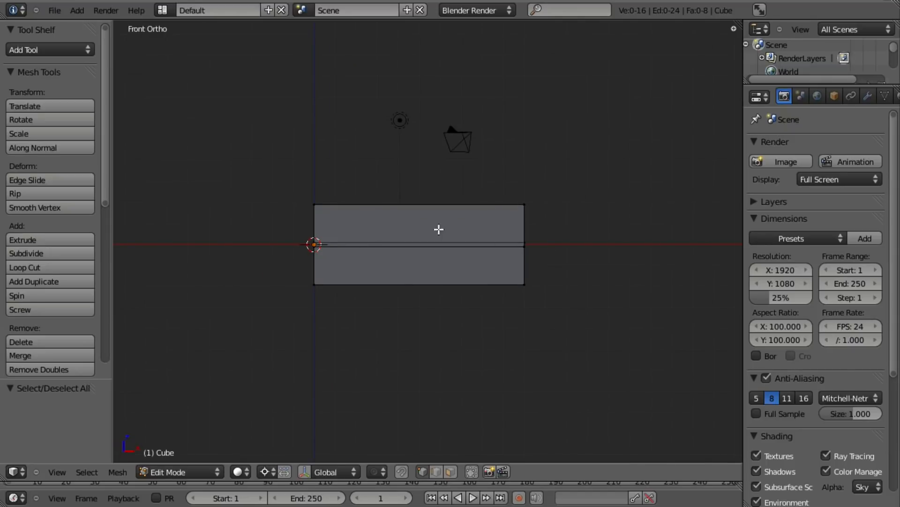
pyautogui.moveTo(373, 263); pyautogui.dragTo(420, 198, button='middle')
pyautogui.hotkey('ctrl', 'r')
pyautogui.click(427, 202)
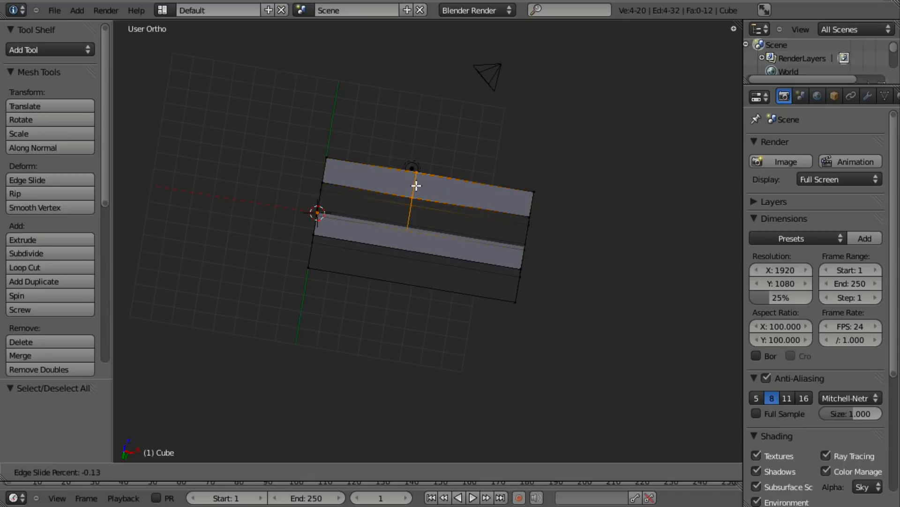
pyautogui.click(416, 185)
# - Add a centred loop cut around the lower square tube with no slide offset
pyautogui.moveTo(457, 255); pyautogui.dragTo(394, 202, button='middle')
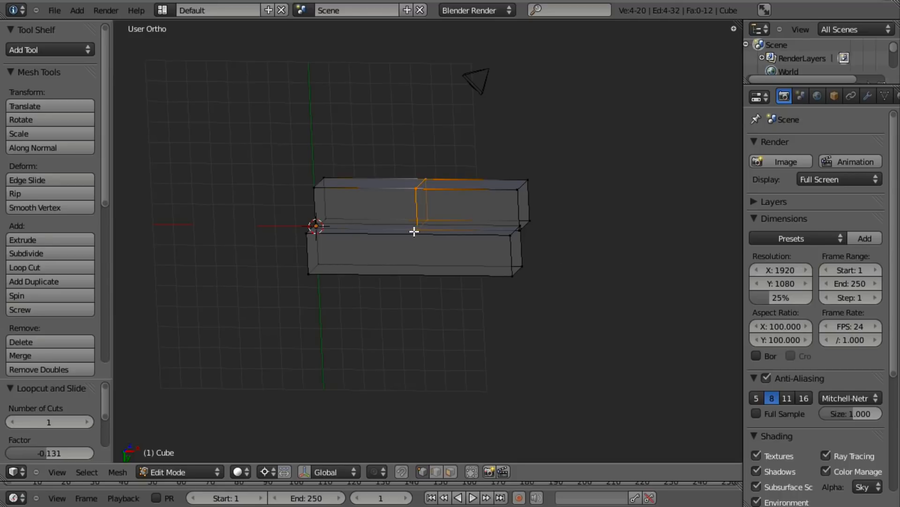
pyautogui.hotkey('ctrl', 'r')
pyautogui.click(412, 273)
pyautogui.rightClick(412, 273)
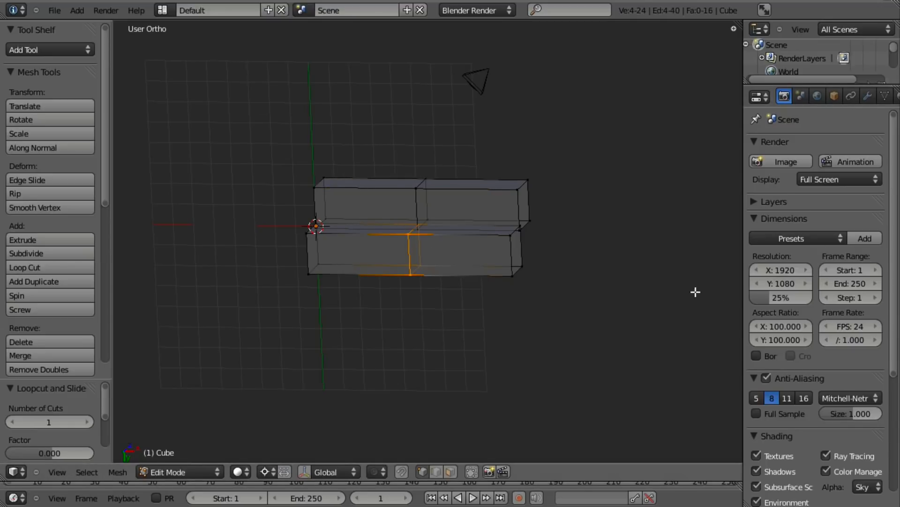
# - Limit selection to visible geometry so that the tubes' hidden edges and vertices are occluded
pyautogui.scroll(3, 422, 206)
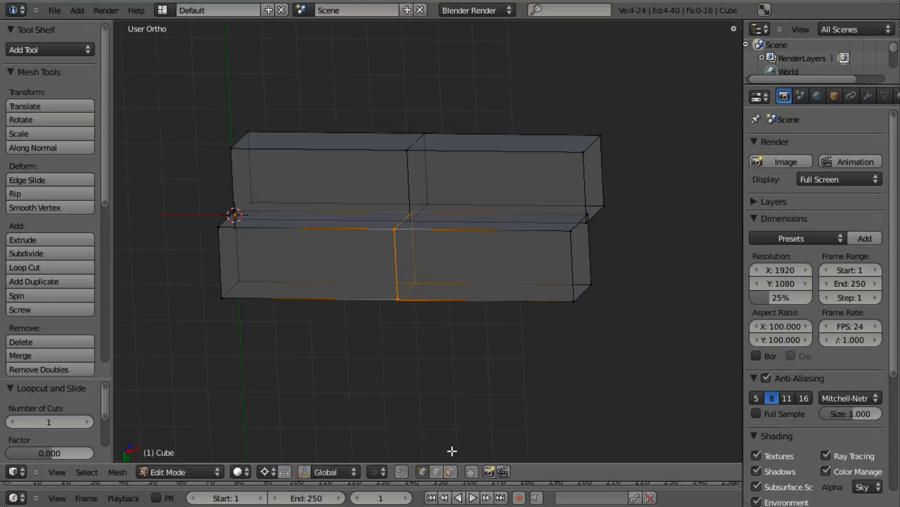
pyautogui.click(471, 471)
pyautogui.moveTo(384, 251)
pyautogui.mouseDown(button='middle')
pyautogui.moveTo(361, 281)
pyautogui.moveTo(307, 191)
pyautogui.mouseUp(button='middle')
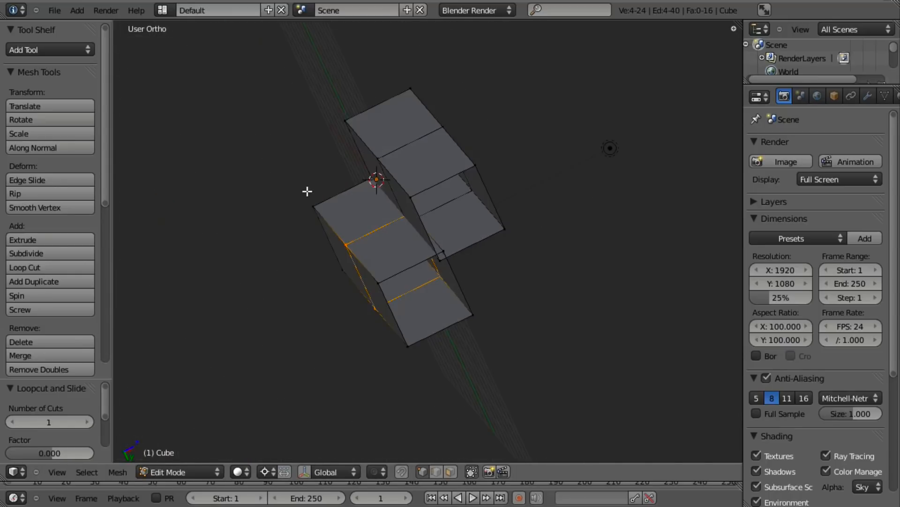
pyautogui.moveTo(416, 152); pyautogui.dragTo(612, 241, button='middle')
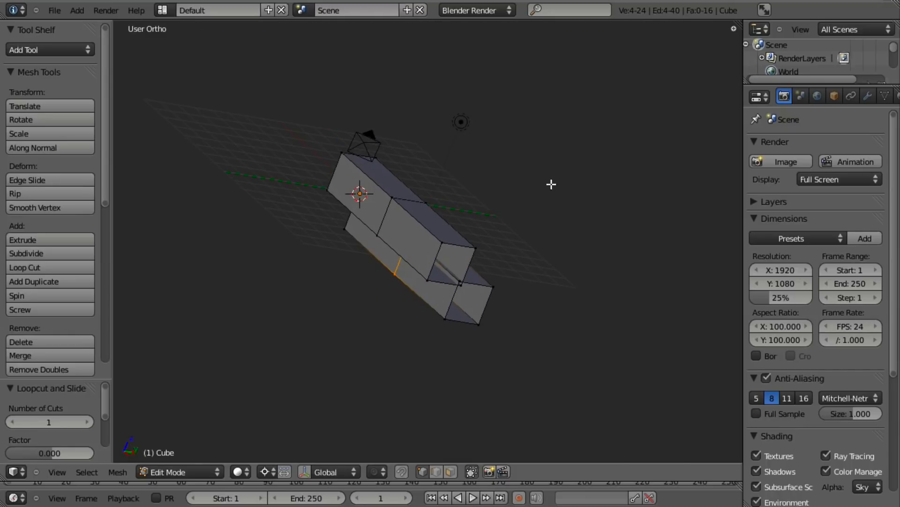
# - Turn off the display of the grid floor in the 3D view
pyautogui.press('n')
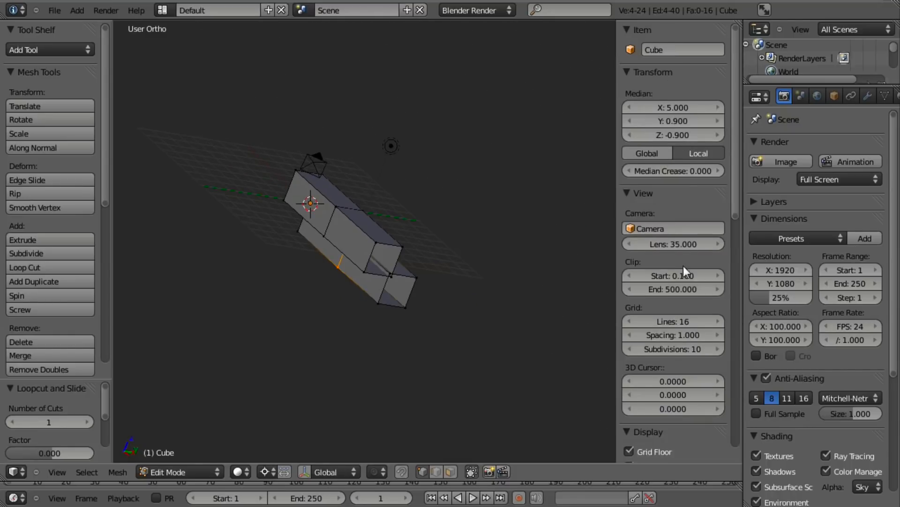
pyautogui.scroll(-3, 684, 271)
pyautogui.click(629, 397)
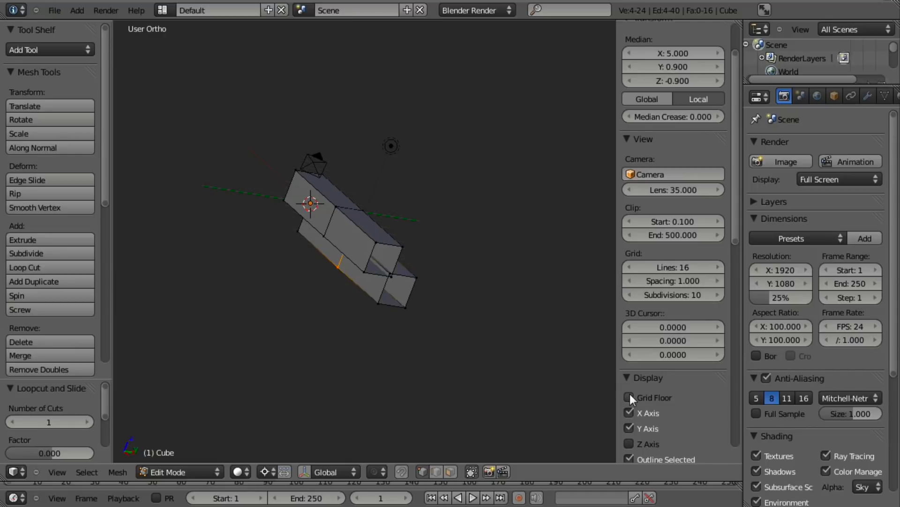
pyautogui.scroll(2, 630, 399)
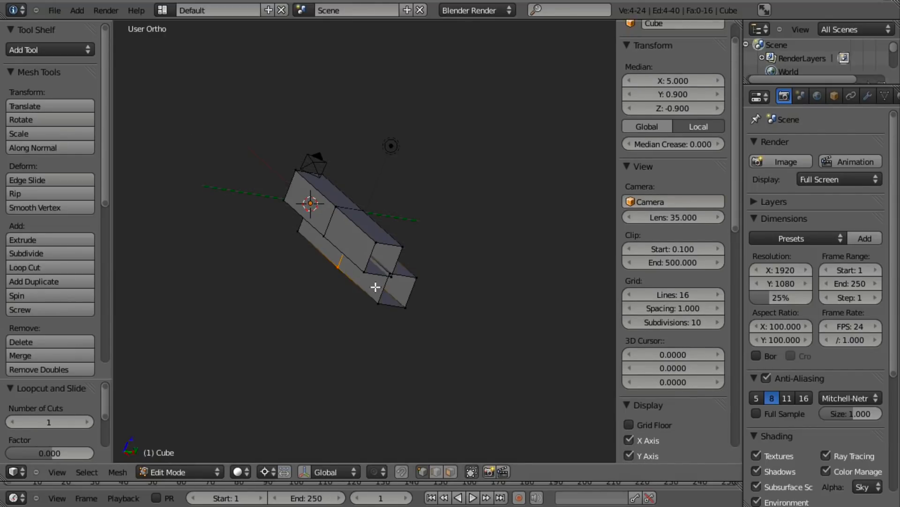
pyautogui.press('n')
# - Deselect everything and select the single corner vertex at the upper tube's far end in solid shading
pyautogui.moveTo(330, 266); pyautogui.dragTo(410, 208, button='middle')
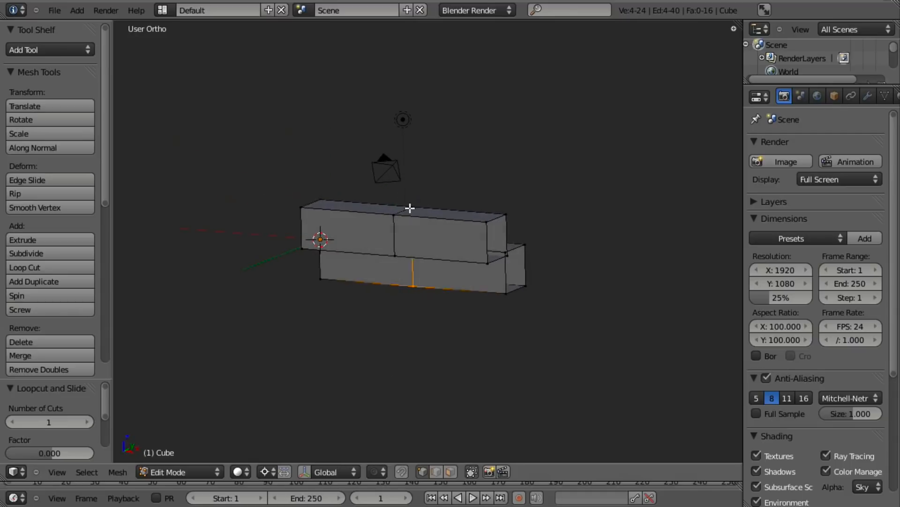
pyautogui.press('KP_1')
pyautogui.press('a')
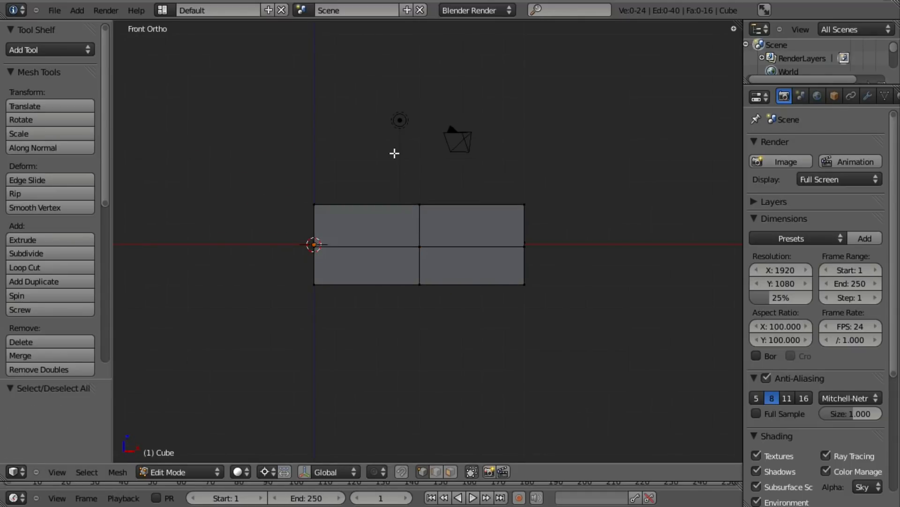
pyautogui.press('z')
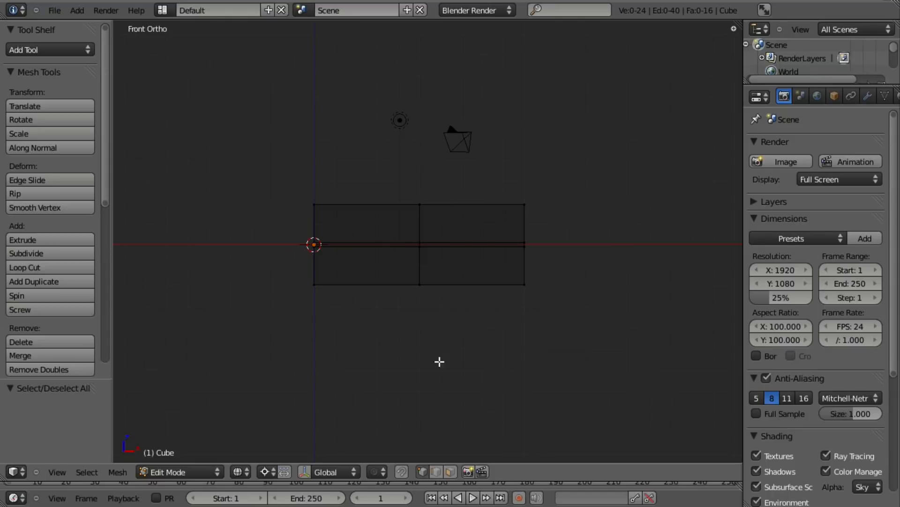
pyautogui.press('z')
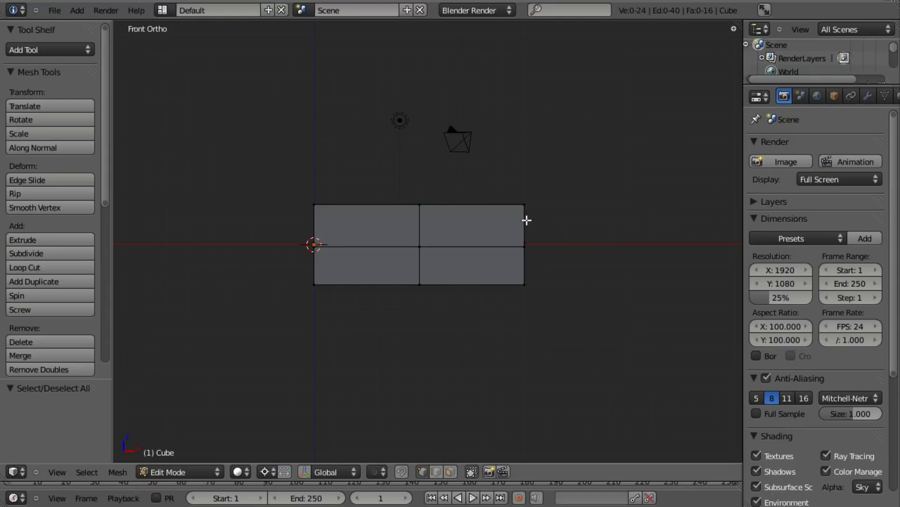
pyautogui.rightClick(521, 205)
pyautogui.moveTo(524, 198); pyautogui.dragTo(505, 219, button='middle')
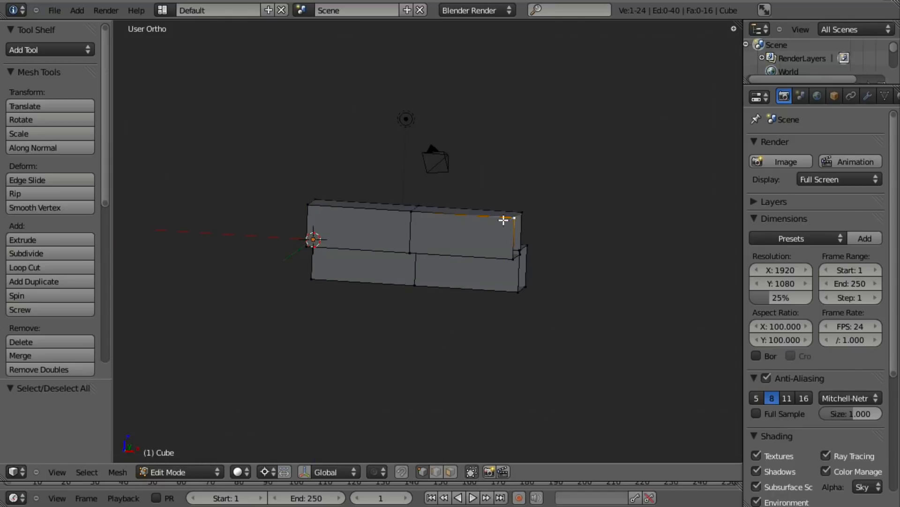
# - Box-select the far half of both tubes in wireframe, including the middle loops, and rotate it 90 degrees around the 3D cursor in the right view
pyautogui.press('z')
pyautogui.press('KP_1')
pyautogui.press('b')
pyautogui.moveTo(610, 145); pyautogui.dragTo(364, 446)
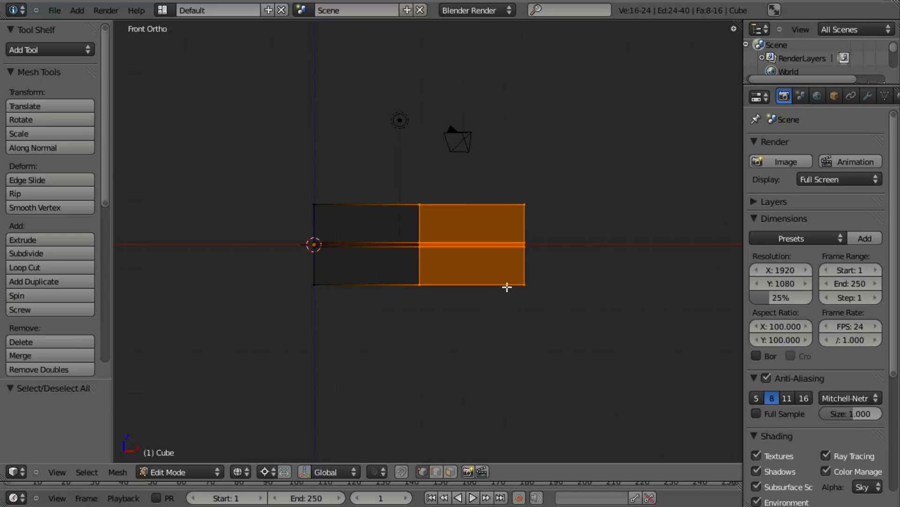
pyautogui.press('KP_3')
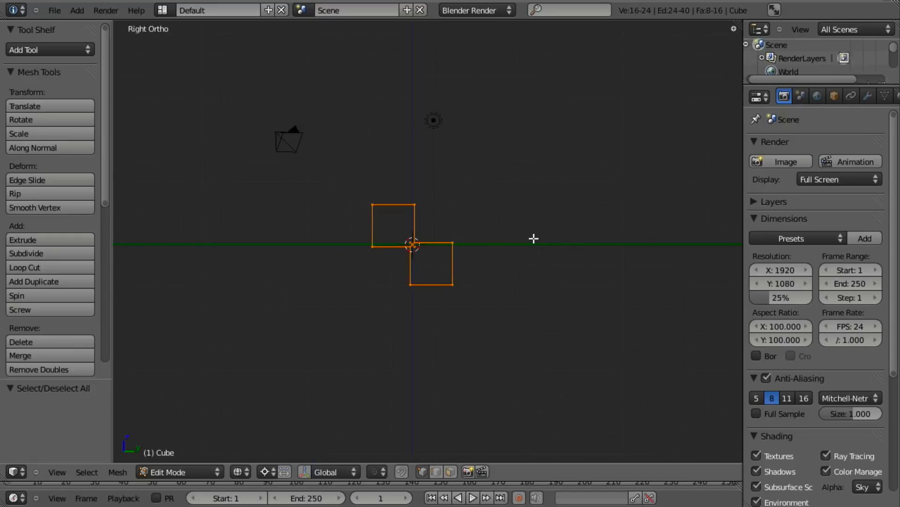
pyautogui.press('r')
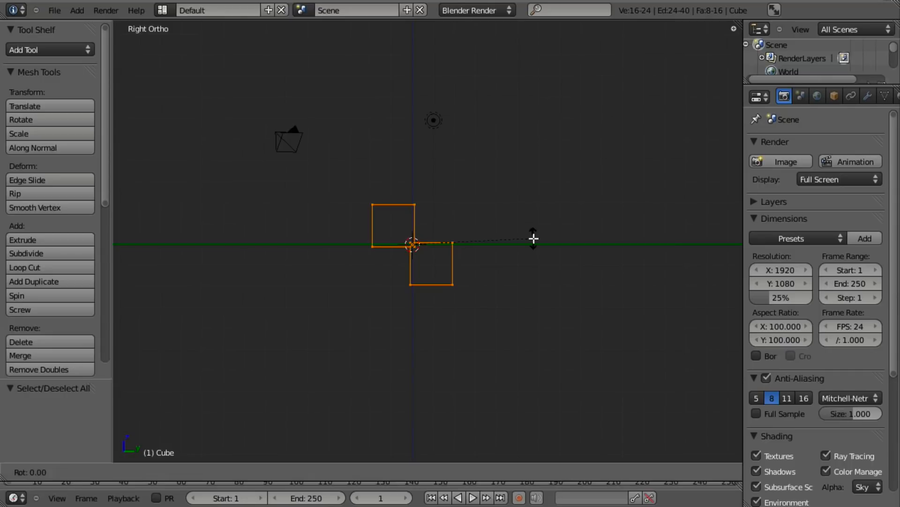
pyautogui.write('90')
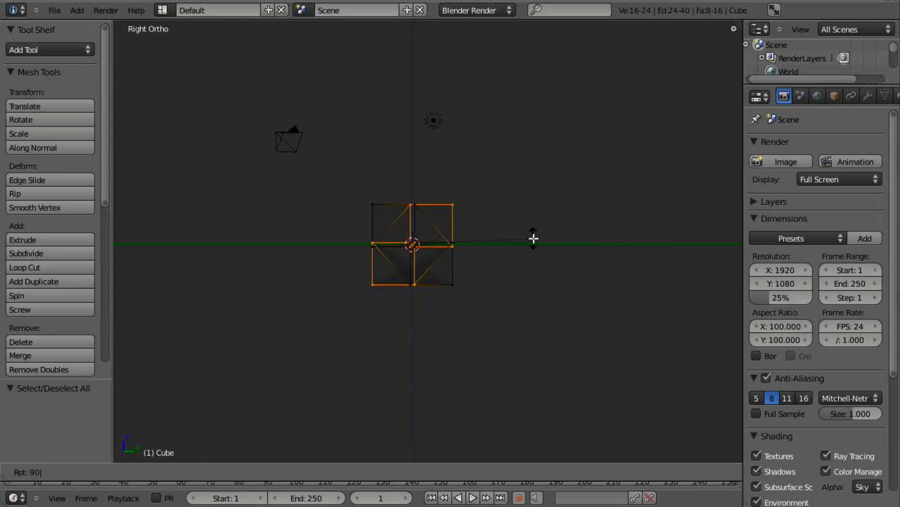
pyautogui.press('Return')
pyautogui.press('z')
# - Select only the middle edge loops of both tubes and rotate them 45 degrees around the 3D cursor in the right view
pyautogui.moveTo(377, 243)
pyautogui.mouseDown(button='middle')
pyautogui.moveTo(424, 297)
pyautogui.moveTo(515, 320)
pyautogui.moveTo(524, 261)
pyautogui.moveTo(484, 245)
pyautogui.mouseUp(button='middle')
pyautogui.scroll(-4, 515, 319)
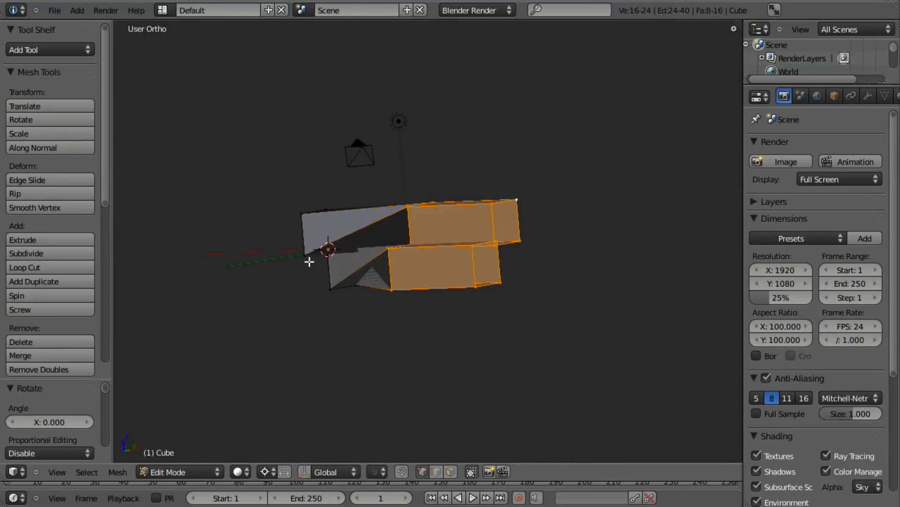
pyautogui.press('a')
pyautogui.keyDown('alt'); pyautogui.rightClick(410, 221); pyautogui.keyUp('alt')
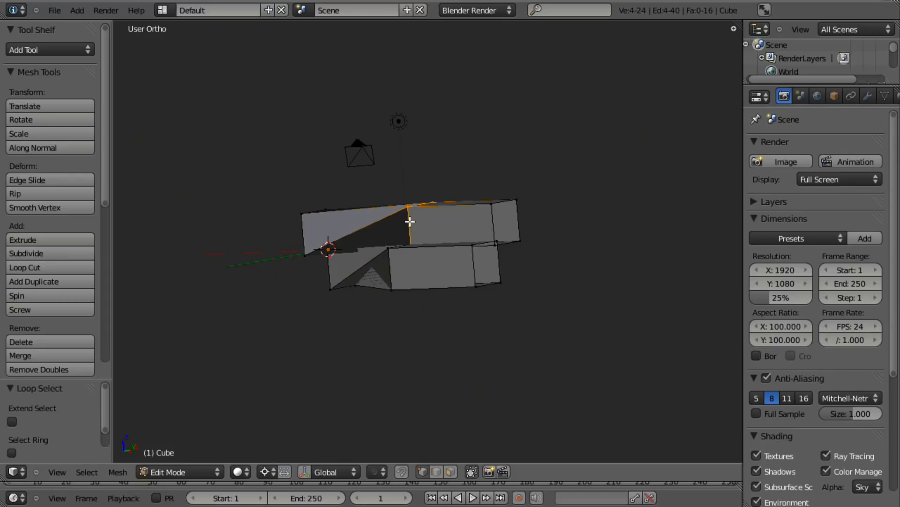
pyautogui.keyDown('alt'); pyautogui.keyDown('shift'); pyautogui.rightClick(389, 266); pyautogui.keyUp('shift'); pyautogui.keyUp('alt')
pyautogui.moveTo(384, 263); pyautogui.dragTo(468, 236, button='middle')
pyautogui.scroll(2, 412, 261)
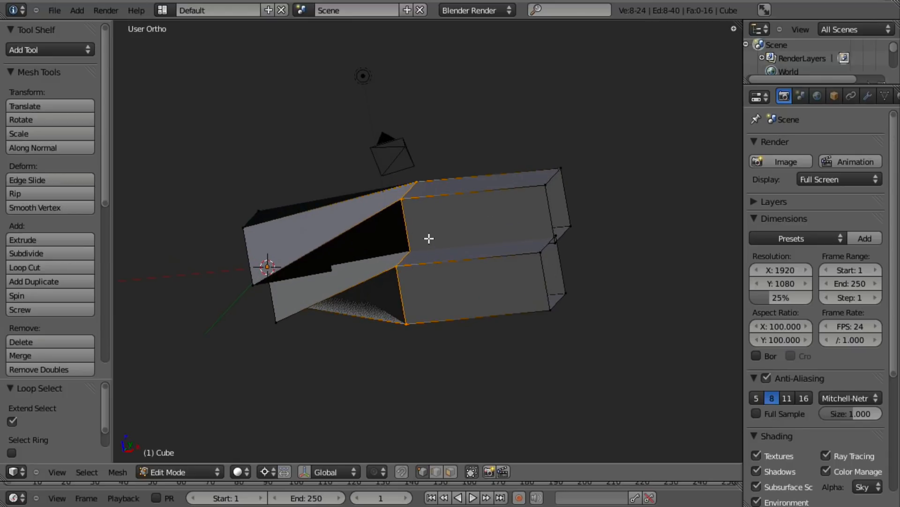
pyautogui.press('KP_3')
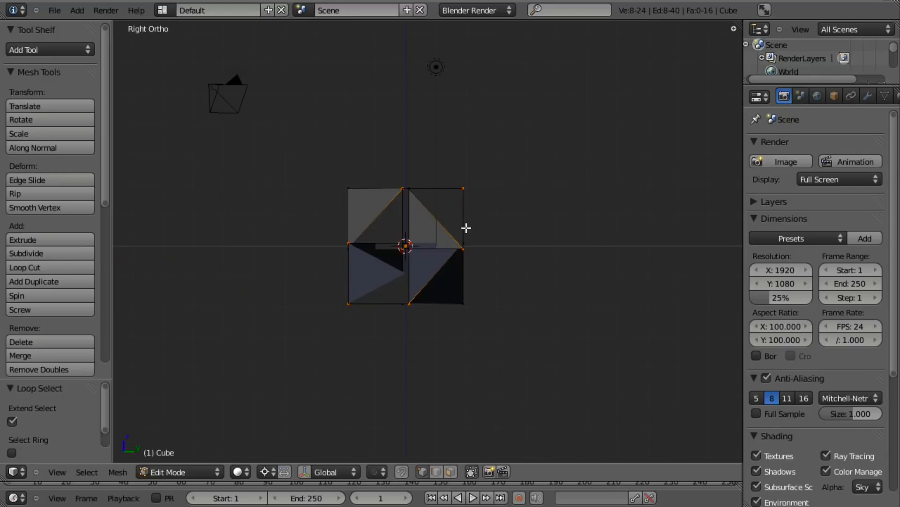
pyautogui.write('r')
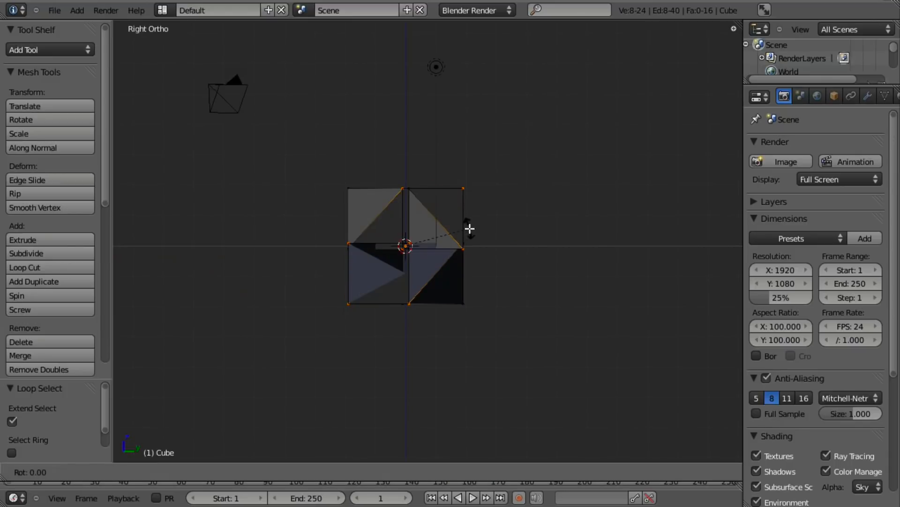
pyautogui.write('45')
pyautogui.press('Return')
# - Return to Object Mode and show the twisted tubes in the front view
pyautogui.moveTo(387, 265); pyautogui.dragTo(432, 305, button='middle')
pyautogui.press('Tab')
pyautogui.scroll(-3, 436, 262)
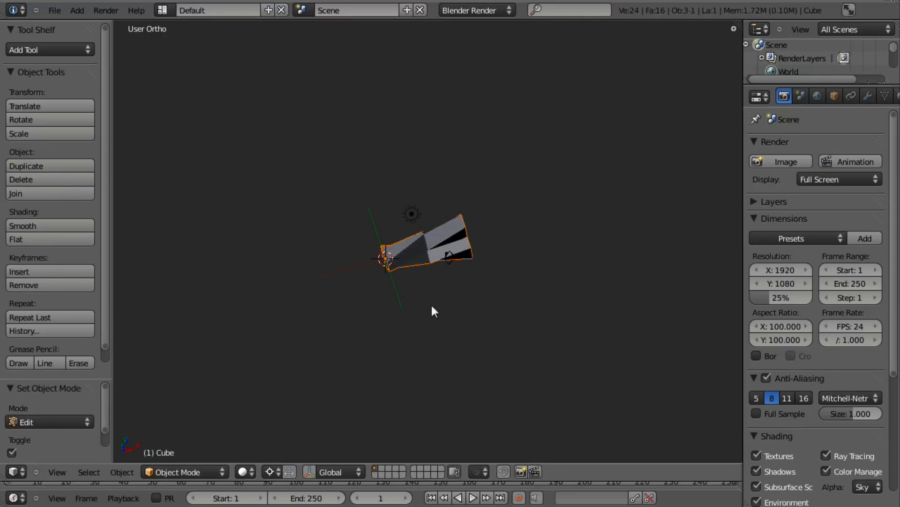
pyautogui.moveTo(471, 213); pyautogui.dragTo(483, 257, button='middle')
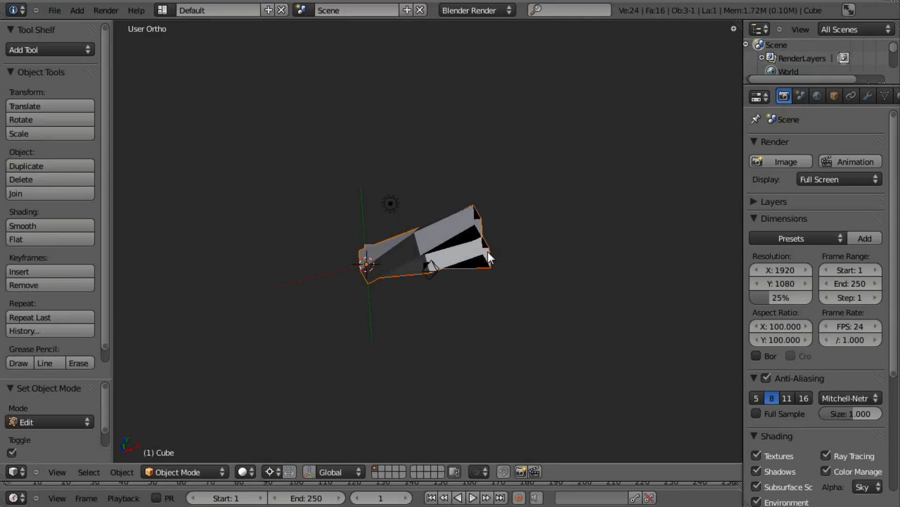
pyautogui.press('KP_1')
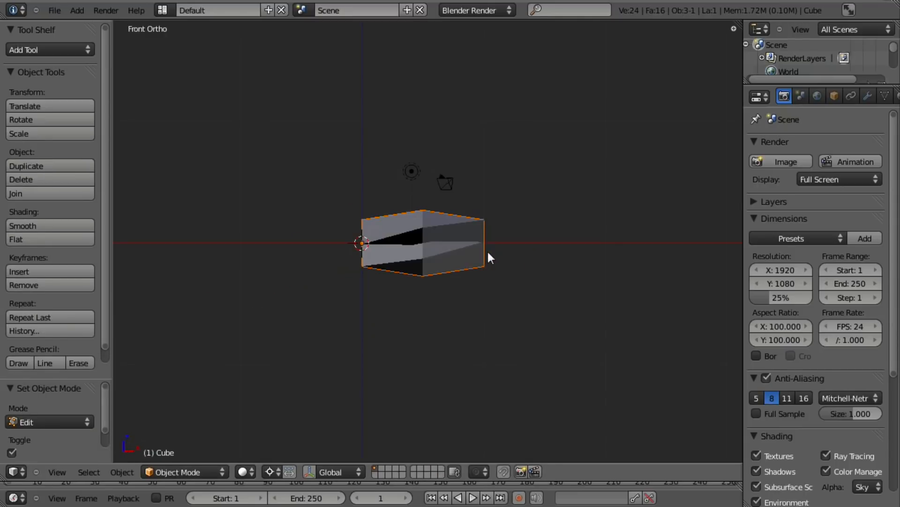
# - Add an Array modifier to the twisted tube object and frame the result in solid shading
pyautogui.click(868, 97)
pyautogui.click(785, 162)
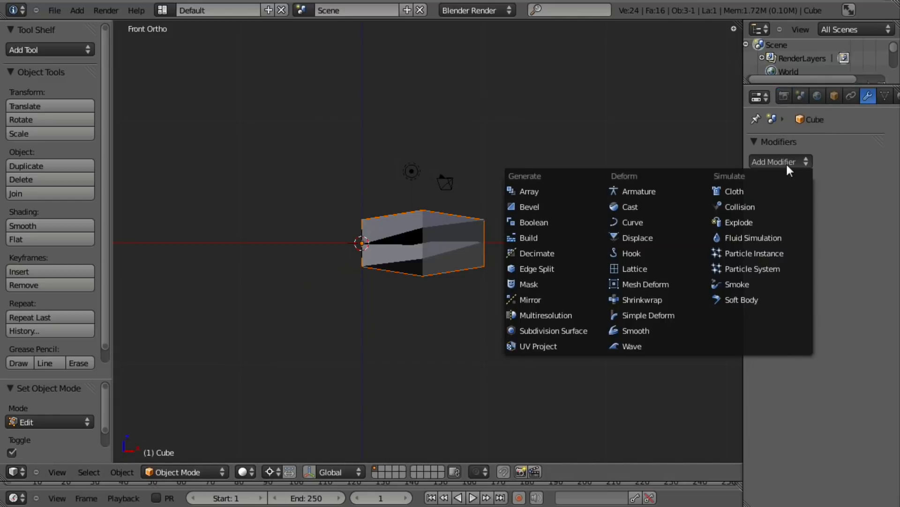
pyautogui.click(537, 190)
pyautogui.press('z')
pyautogui.press('KP_Decimal')
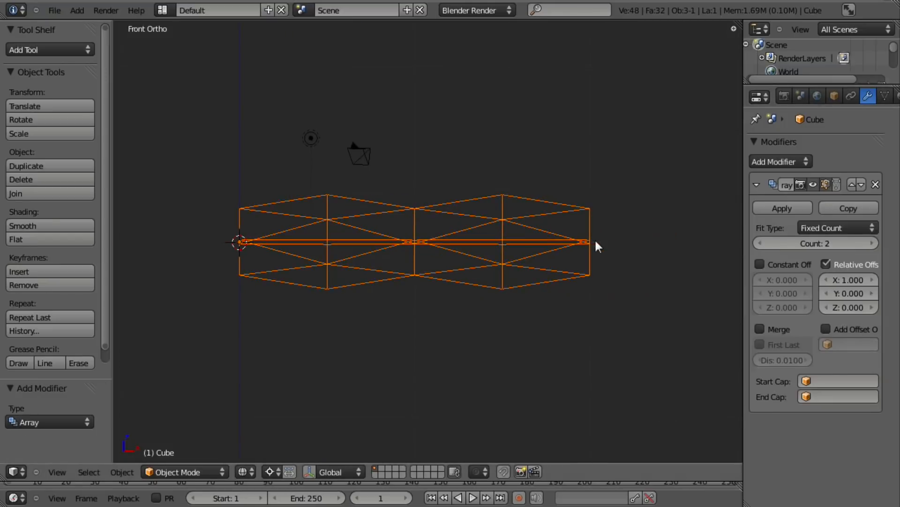
pyautogui.press('z')
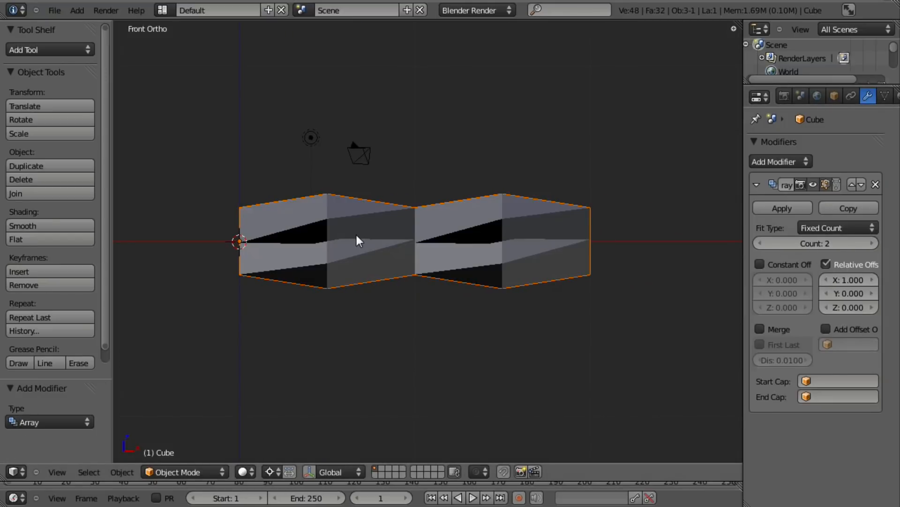
pyautogui.scroll(-3, 332, 230)
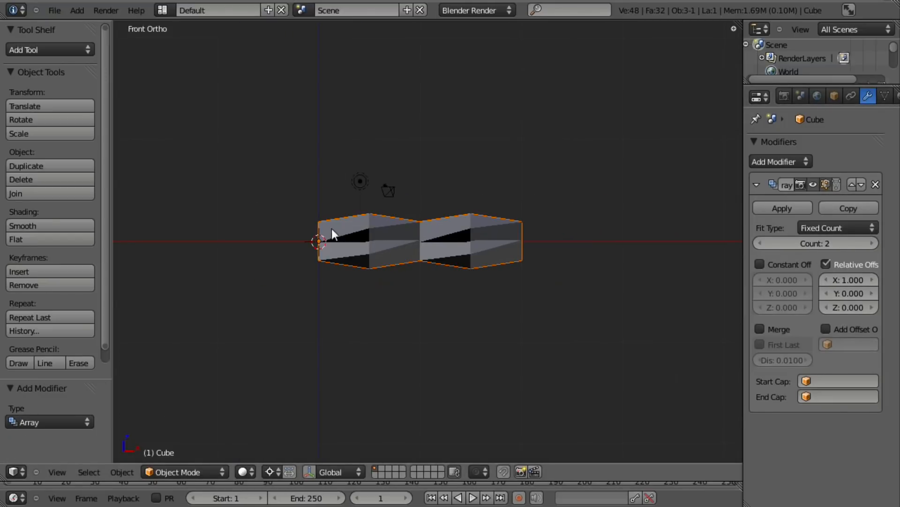
# - Try an Array count of 6 on the twisted tubes, and set the count back to 2
pyautogui.click(873, 243)
pyautogui.click(873, 243)
pyautogui.click(873, 243)
pyautogui.click(873, 243)
pyautogui.moveTo(420, 220); pyautogui.dragTo(551, 292, button='middle')
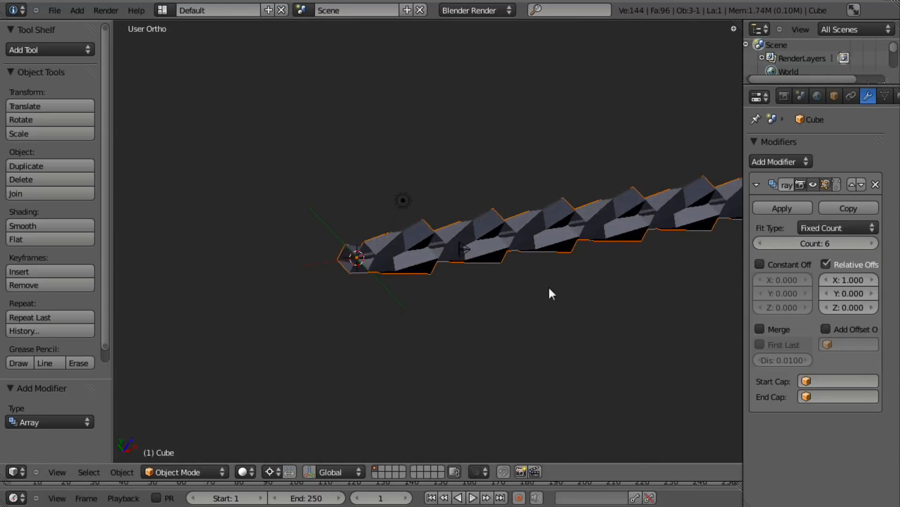
pyautogui.click(760, 243)
pyautogui.click(761, 243)
pyautogui.click(761, 243)
pyautogui.click(761, 243)
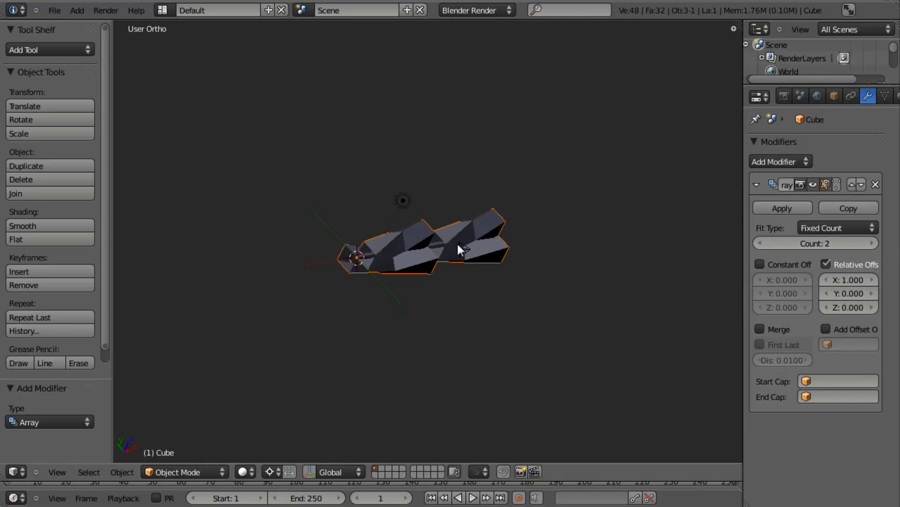
# - Add an Empty object at the 3D cursor in the front view
pyautogui.press('KP_1')
pyautogui.scroll(2, 463, 235)
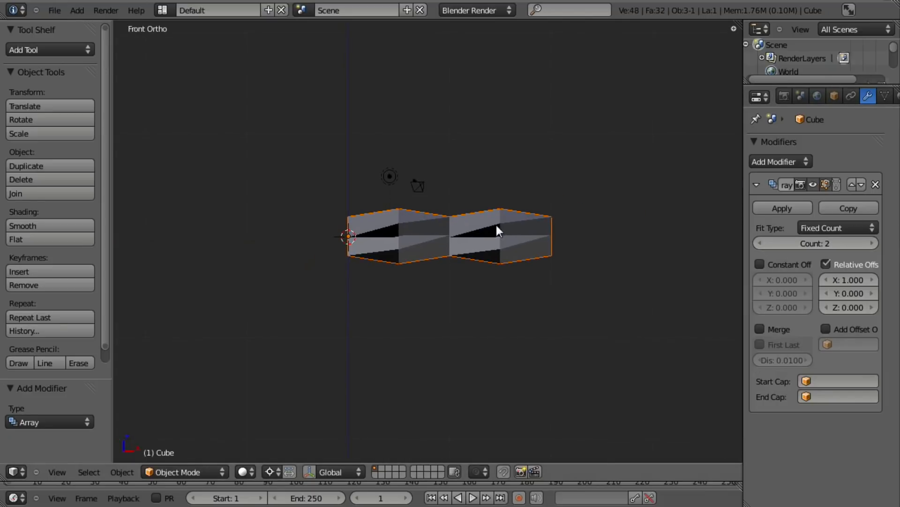
pyautogui.press('space')
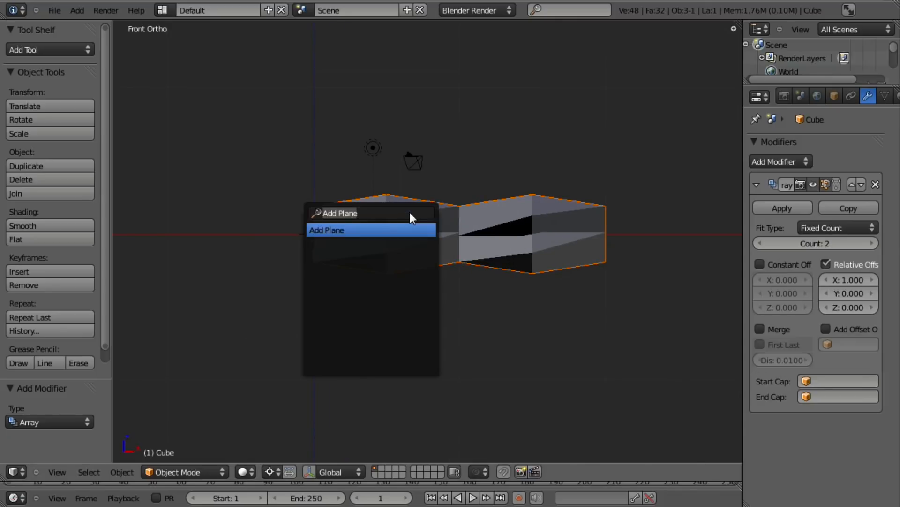
pyautogui.write('add emp')
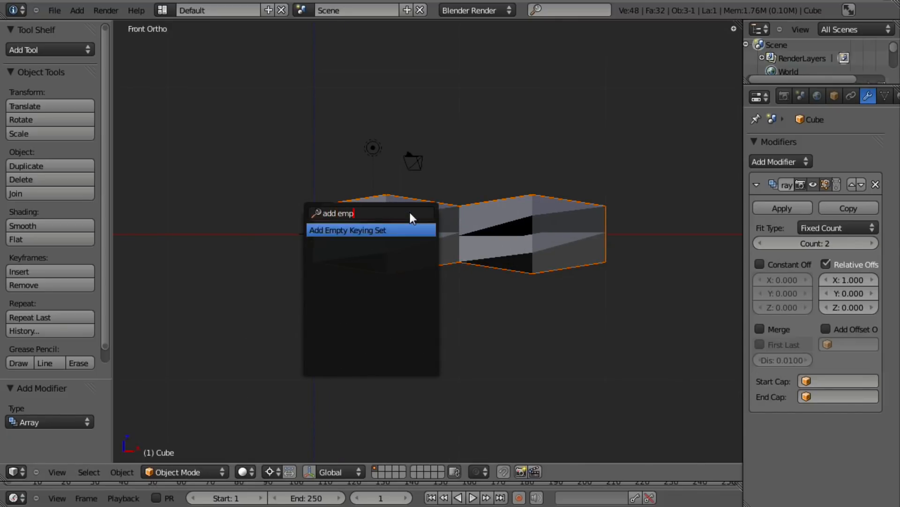
pyautogui.press('BackSpace')
pyautogui.press('BackSpace')
pyautogui.press('BackSpace')
pyautogui.press('BackSpace')
pyautogui.press('BackSpace')
pyautogui.press('BackSpace')
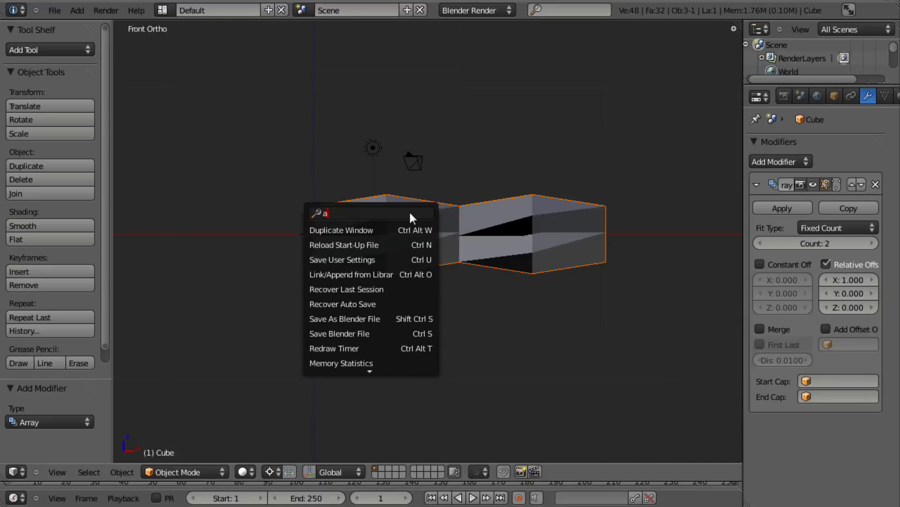
pyautogui.write('dd obj')
pyautogui.press('Return')
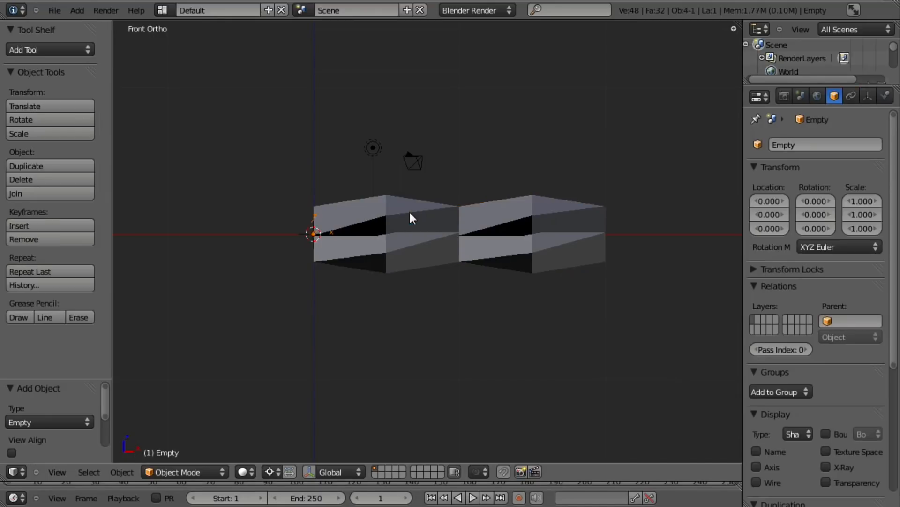
# - Set the Empty's display size to 10, with the scene in wireframe
pyautogui.press('z')
pyautogui.scroll(2, 398, 257)
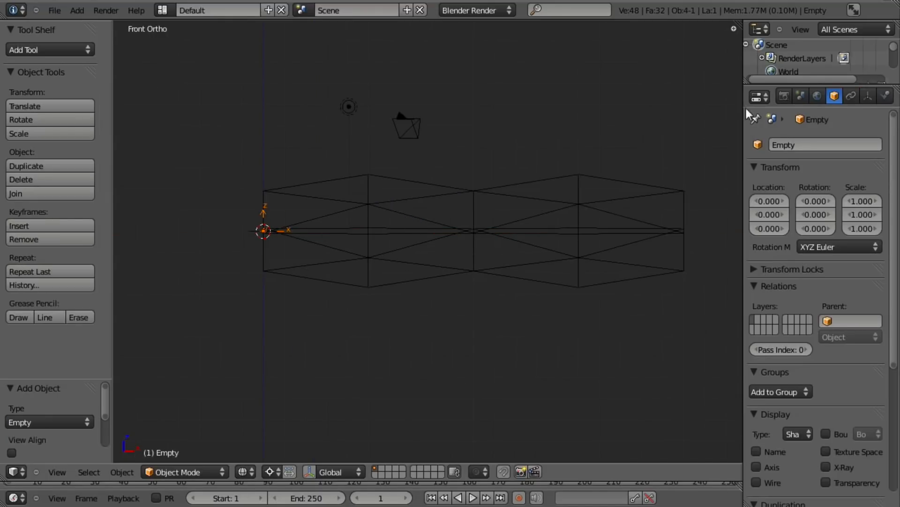
pyautogui.click(874, 96)
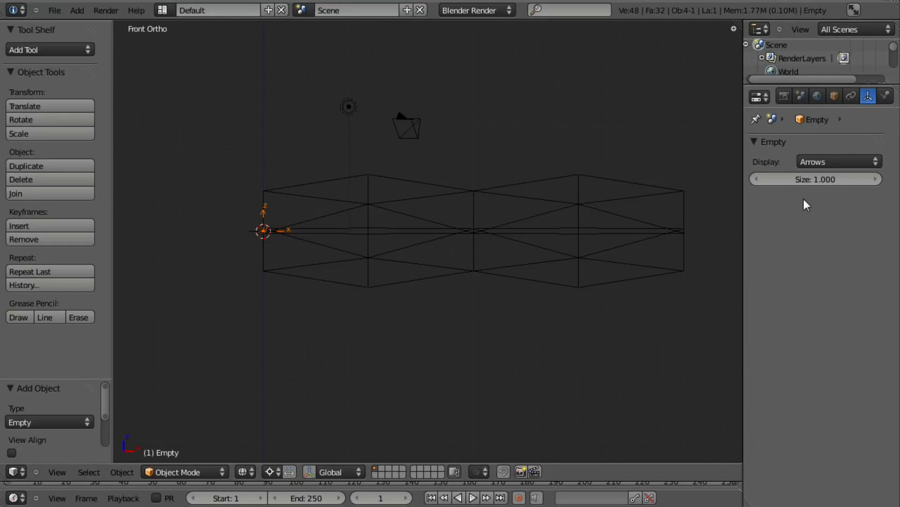
pyautogui.click(827, 179)
pyautogui.write('10')
pyautogui.press('Return')
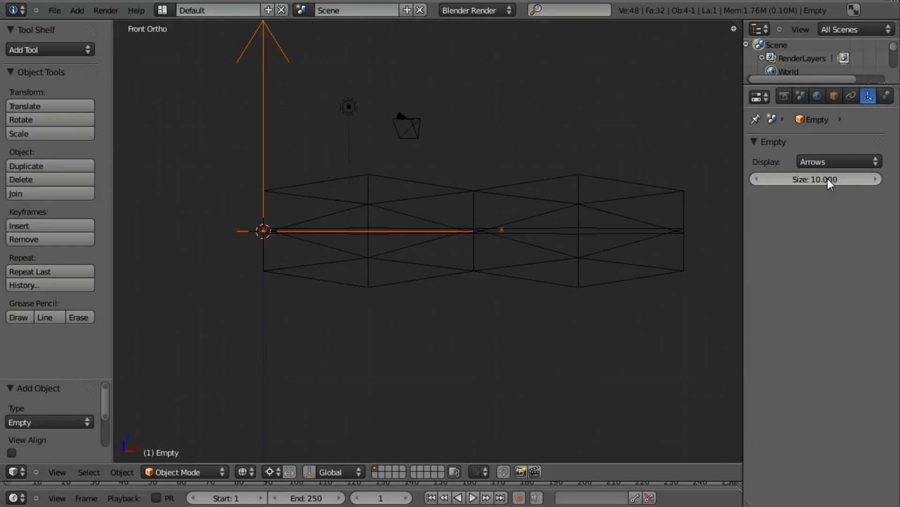
pyautogui.moveTo(462, 249); pyautogui.dragTo(379, 269, button='middle')
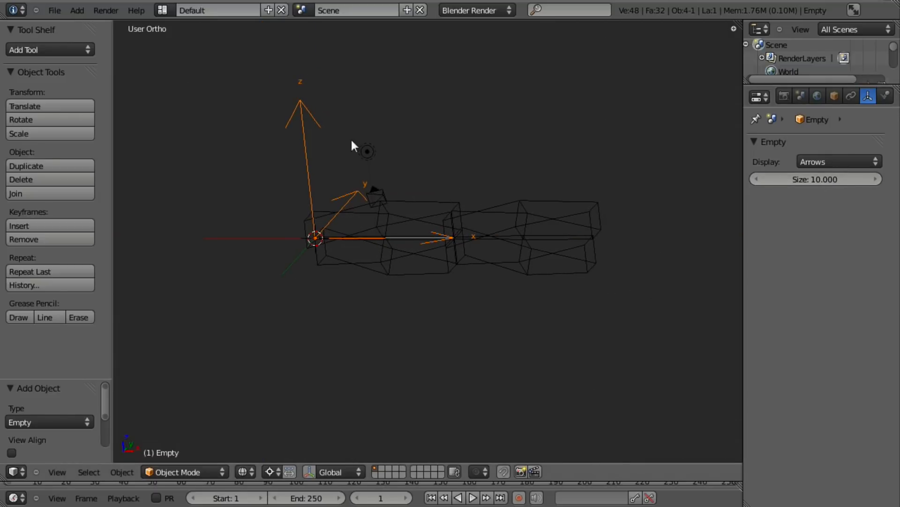
pyautogui.click(852, 96)
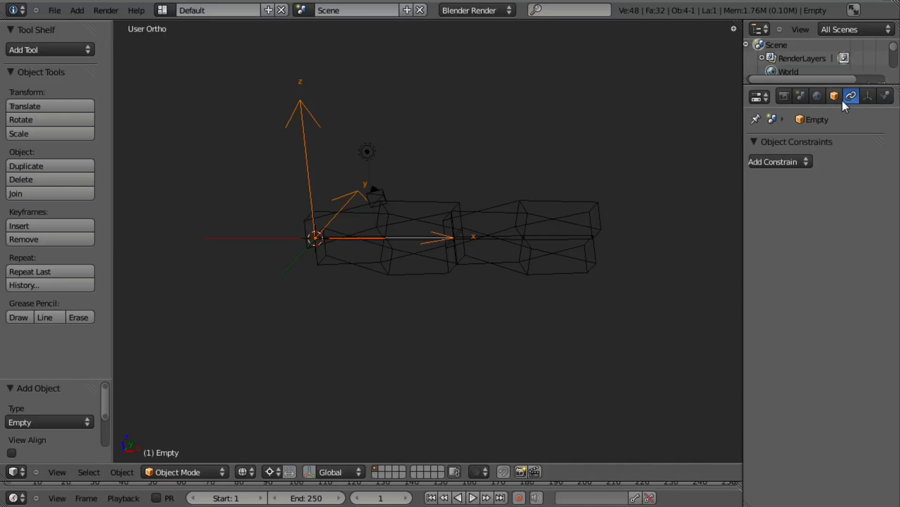
# - Switch the tubes' Array modifier from relative offset to object offset, using Empty as the offset object, in solid shading
pyautogui.rightClick(525, 227)
pyautogui.press('z')
pyautogui.moveTo(405, 193); pyautogui.dragTo(438, 255, button='middle')
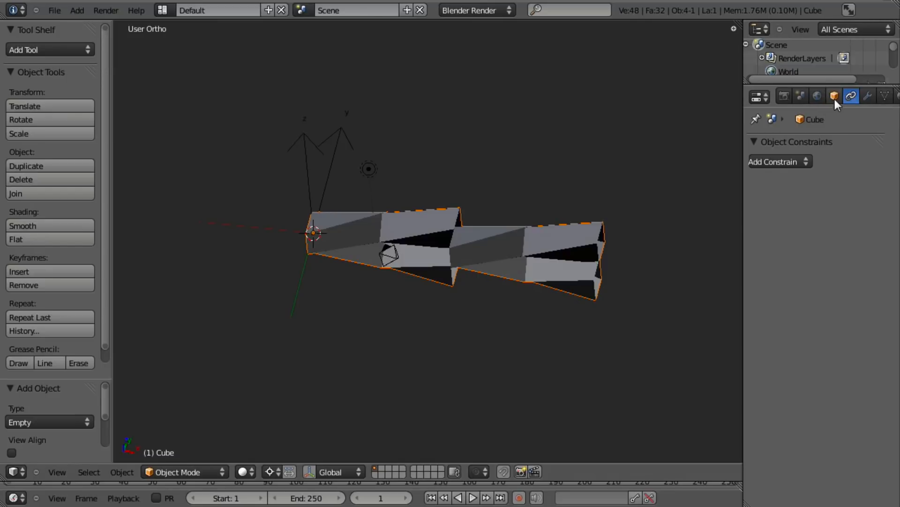
pyautogui.click(868, 97)
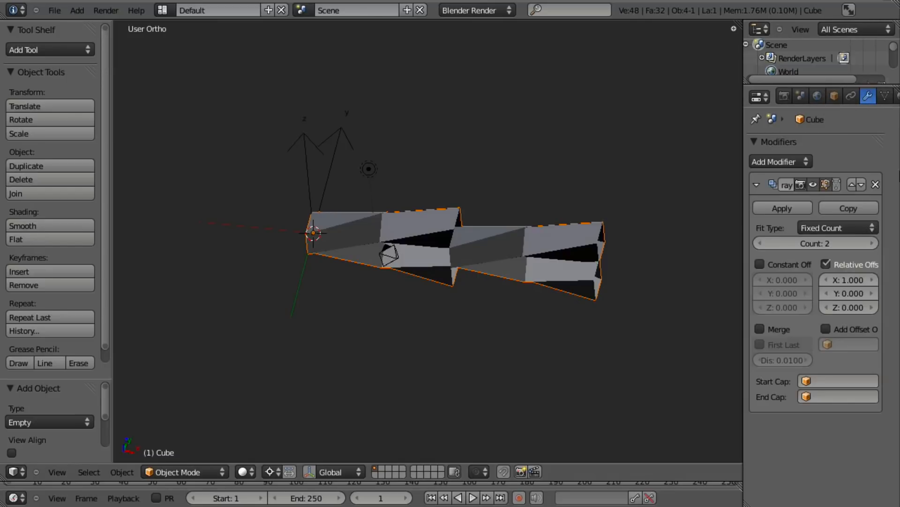
pyautogui.click(827, 264)
pyautogui.click(826, 328)
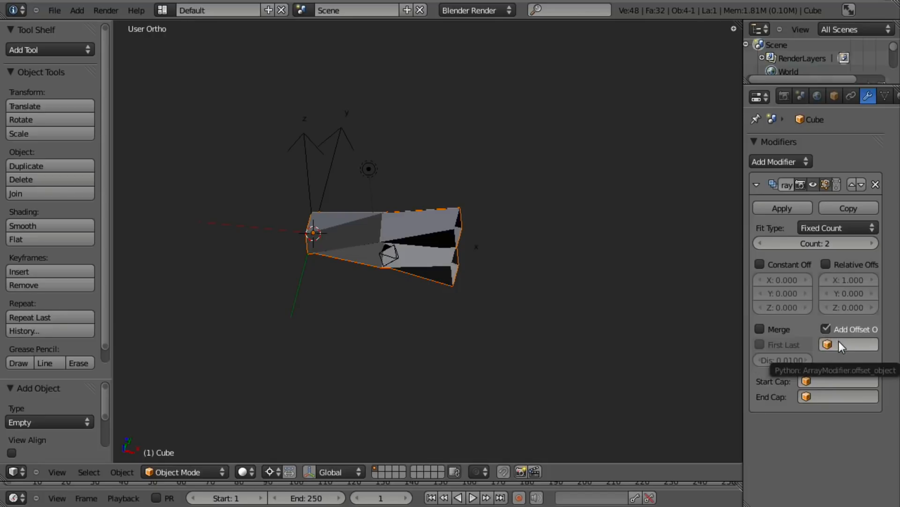
pyautogui.click(840, 342)
pyautogui.click(825, 378)
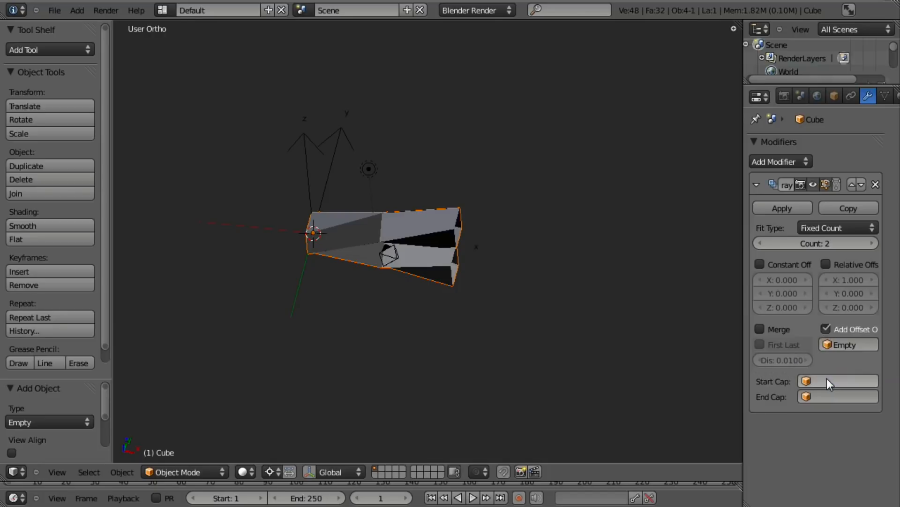
# - Select the Empty and move it 10 units along the X axis in the front view
pyautogui.moveTo(394, 331); pyautogui.dragTo(502, 261, button='middle')
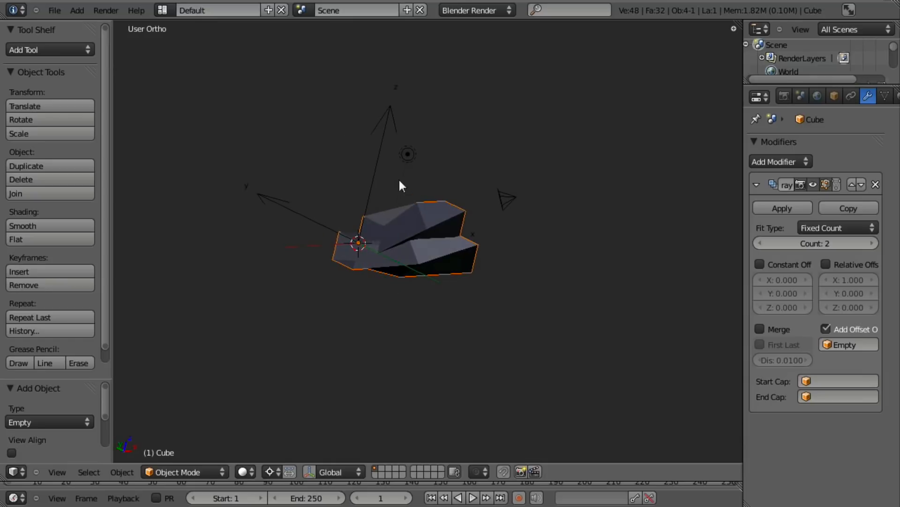
pyautogui.rightClick(369, 179)
pyautogui.press('KP_1')
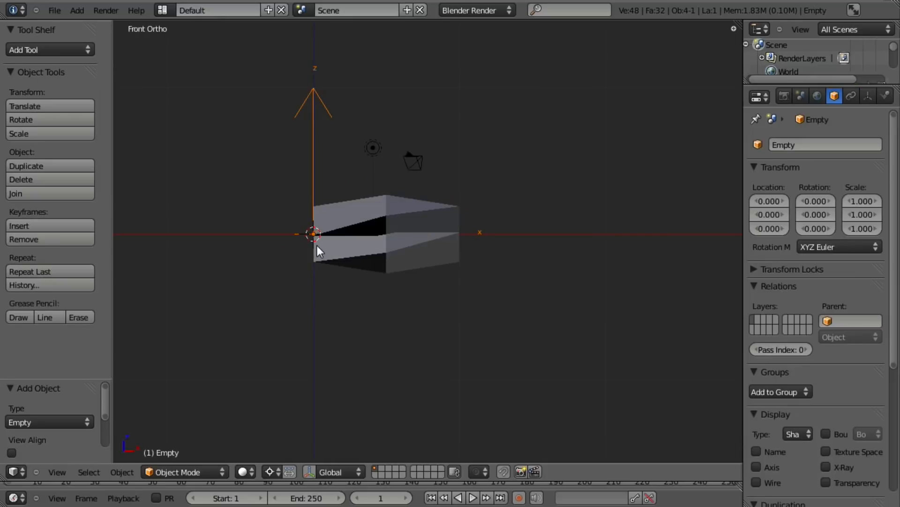
pyautogui.press('g')
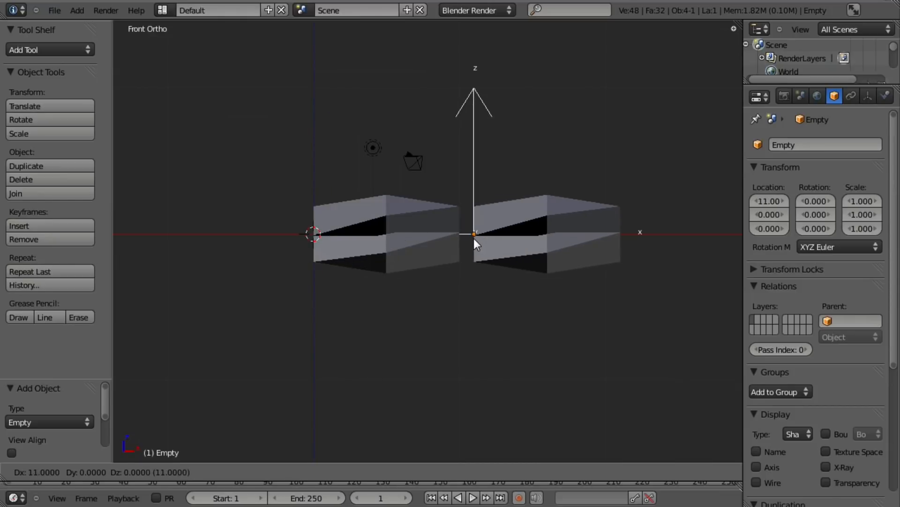
pyautogui.click(468, 244)
pyautogui.moveTo(420, 246); pyautogui.dragTo(465, 313, button='middle')
pyautogui.press('KP_1')
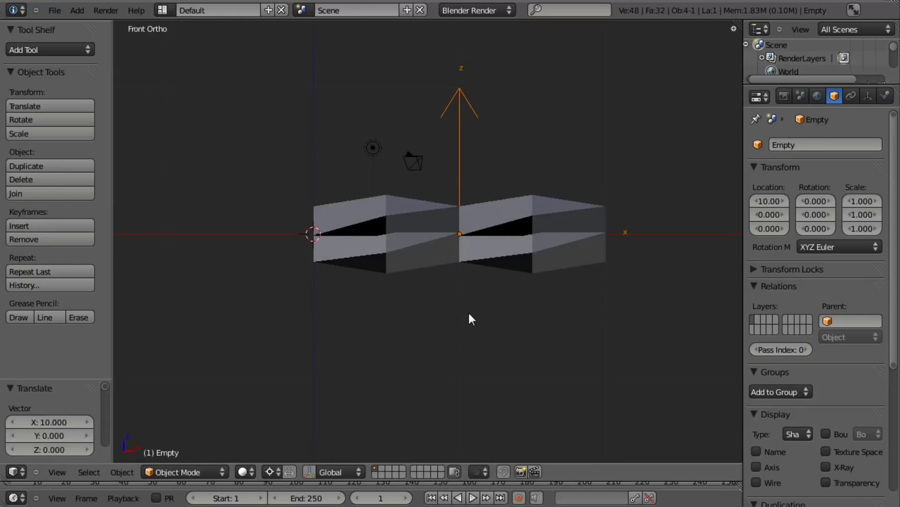
# - Rotate the Empty about 90 degrees clockwise in the right view so the second segment continues the twist
pyautogui.moveTo(490, 231); pyautogui.dragTo(615, 256, button='middle')
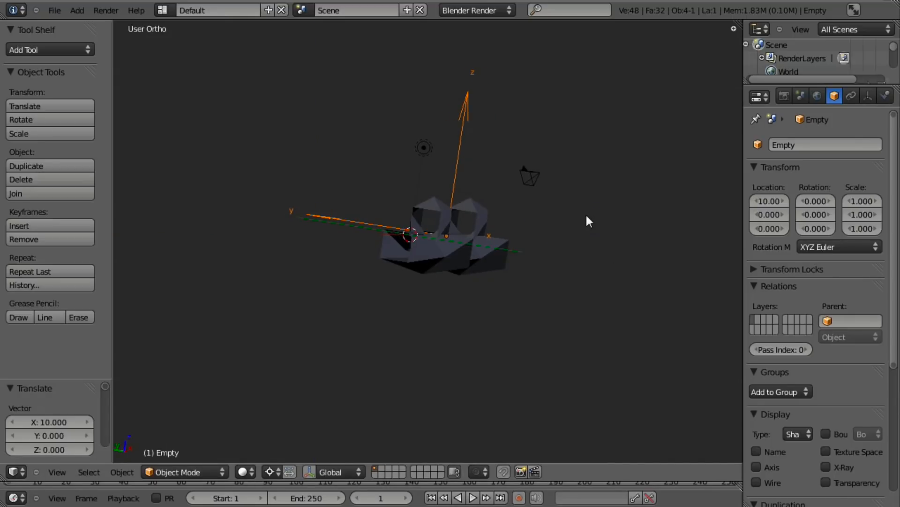
pyautogui.press('KP_3')
pyautogui.press('r')
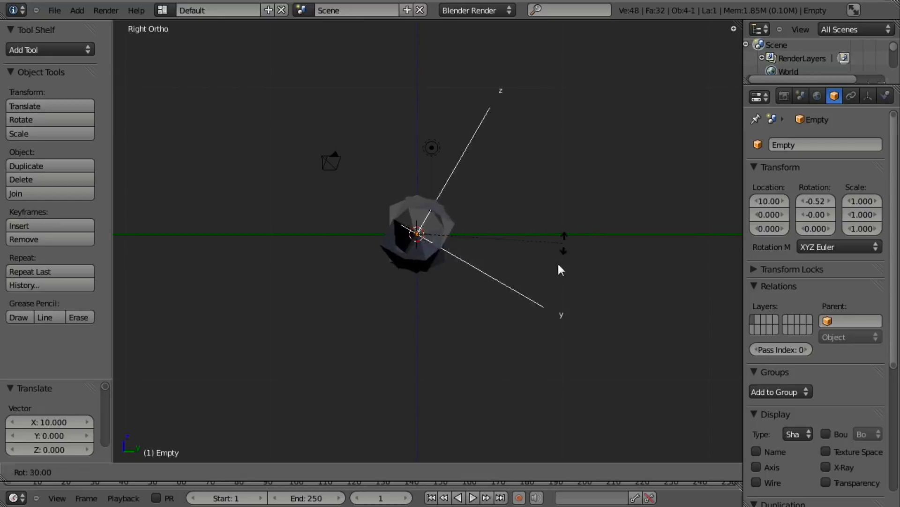
pyautogui.click(469, 371)
pyautogui.moveTo(471, 374); pyautogui.dragTo(381, 300, button='middle')
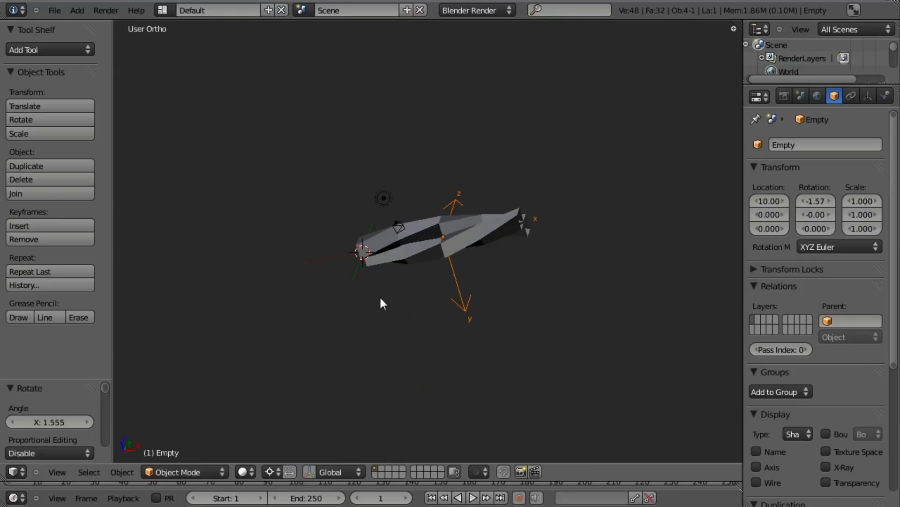
# - Select the twisted tubes and try an Array count of 5, then settle on a count of 3
pyautogui.rightClick(488, 214)
pyautogui.moveTo(511, 207); pyautogui.dragTo(520, 266, button='middle')
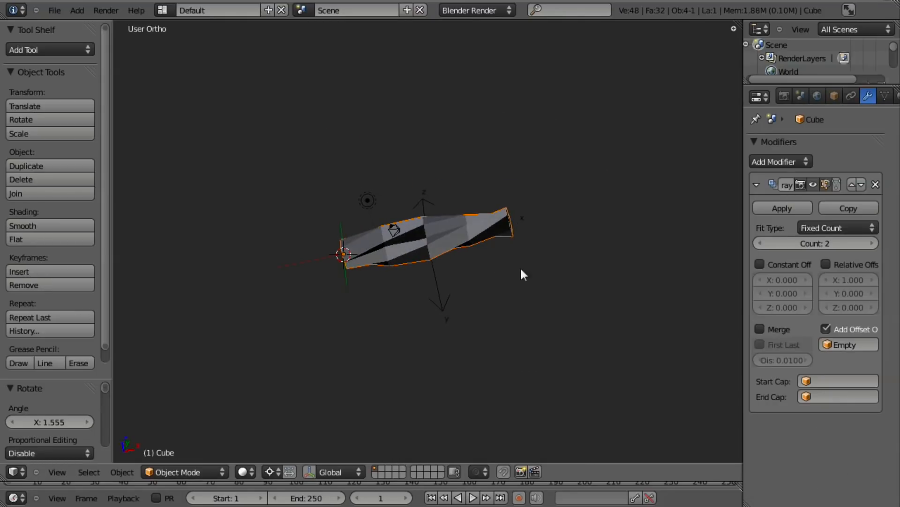
pyautogui.click(868, 244)
pyautogui.click(868, 245)
pyautogui.click(868, 245)
pyautogui.moveTo(309, 246); pyautogui.dragTo(338, 322, button='middle')
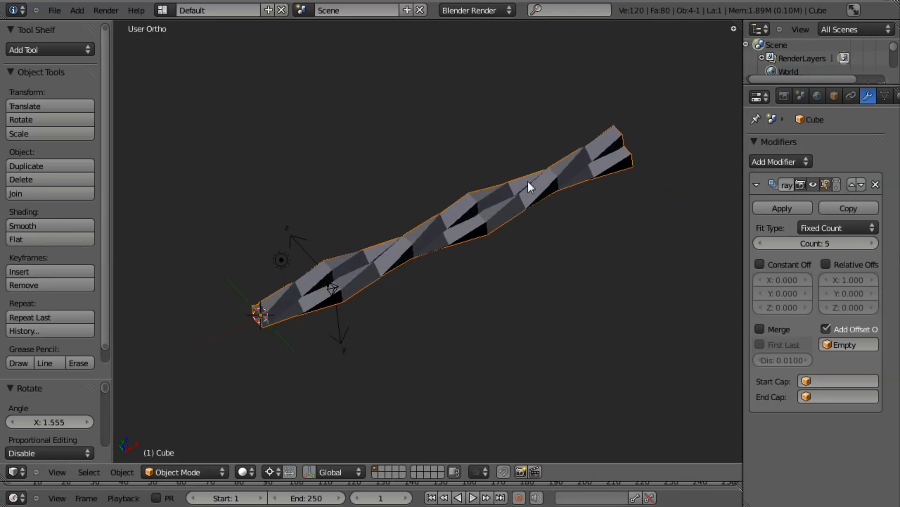
pyautogui.moveTo(529, 187); pyautogui.dragTo(587, 176, button='middle')
pyautogui.click(765, 248)
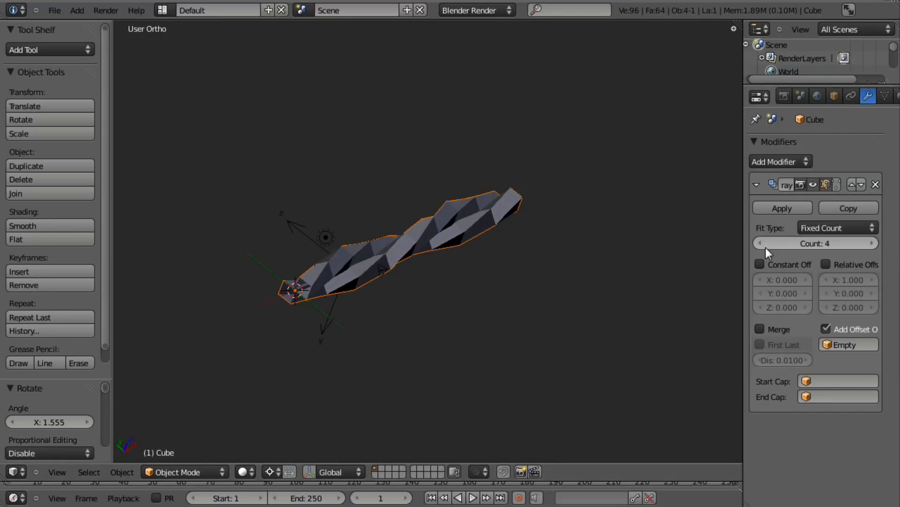
pyautogui.click(766, 247)
# - Examine the repeated twisted tubes from the front and at an angle, in both wireframe and solid shading
pyautogui.press('KP_1')
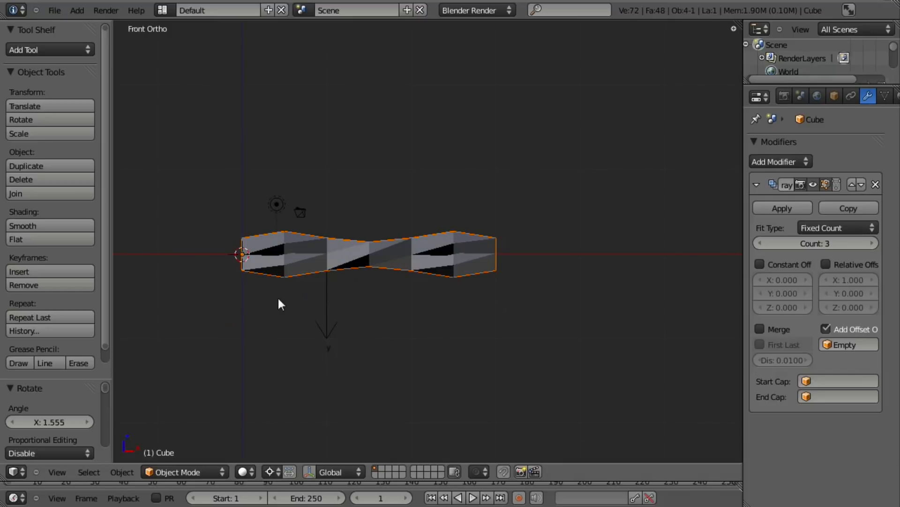
pyautogui.keyDown('shift'); pyautogui.moveTo(279, 299); pyautogui.dragTo(324, 293, button='middle'); pyautogui.keyUp('shift')
pyautogui.moveTo(529, 230); pyautogui.dragTo(467, 268, button='middle')
pyautogui.press('z')
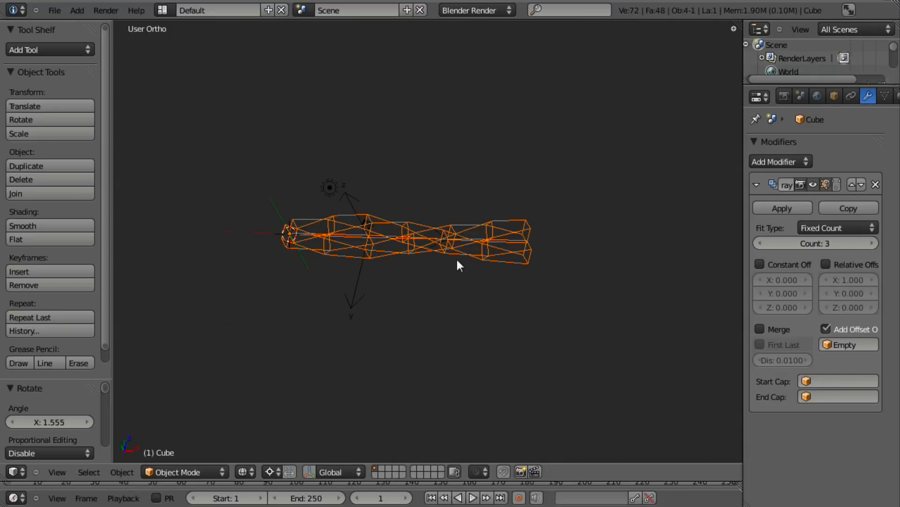
pyautogui.press('z')
pyautogui.scroll(2, 355, 263)
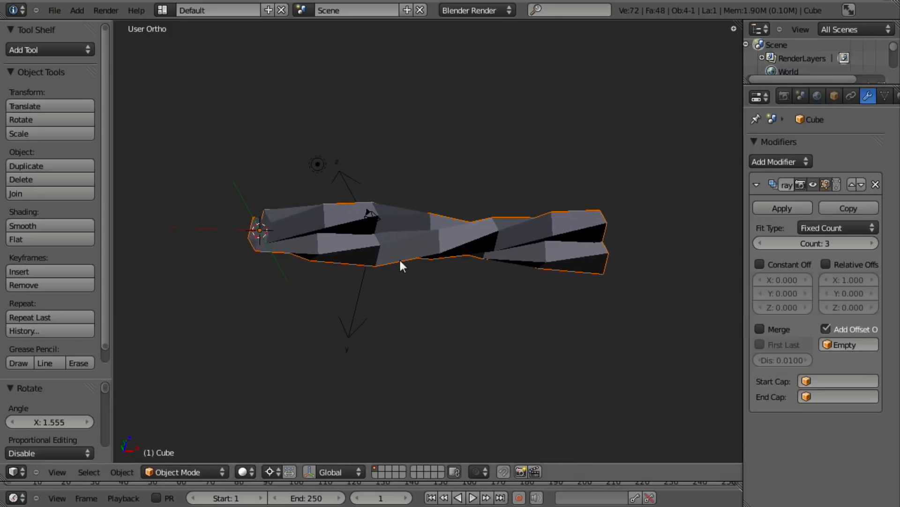
pyautogui.press('z')
pyautogui.scroll(1, 384, 265)
pyautogui.press('z')
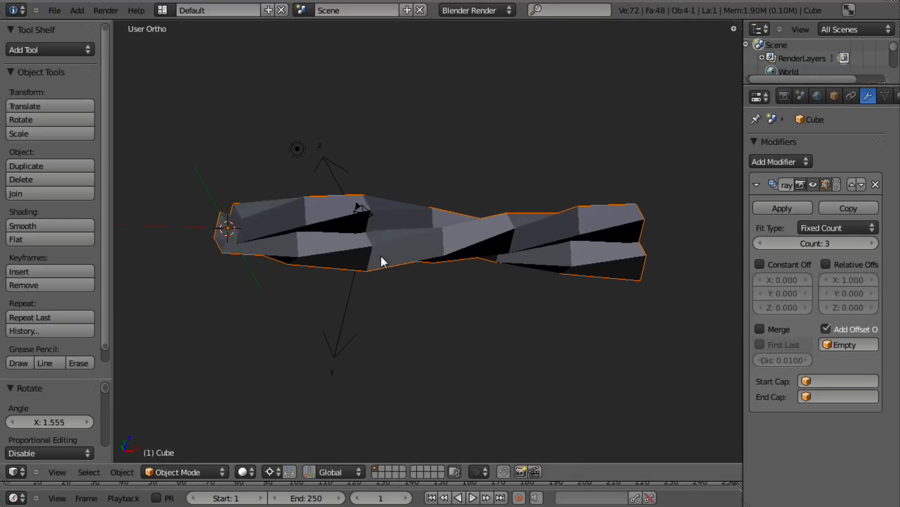
# - Add a Subdivision Surface modifier to the tubes with 2 view subdivisions, and shade the tubes smooth
pyautogui.click(774, 161)
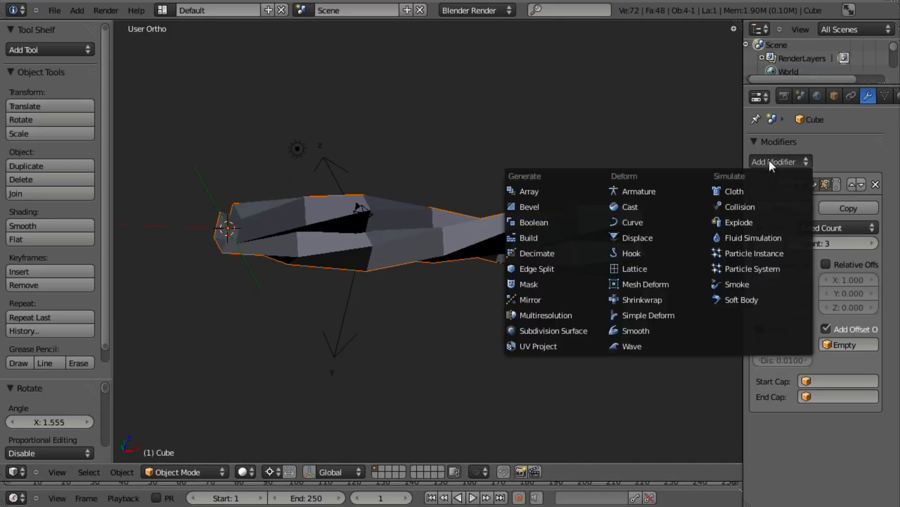
pyautogui.press('Escape')
pyautogui.click(771, 162)
pyautogui.click(548, 331)
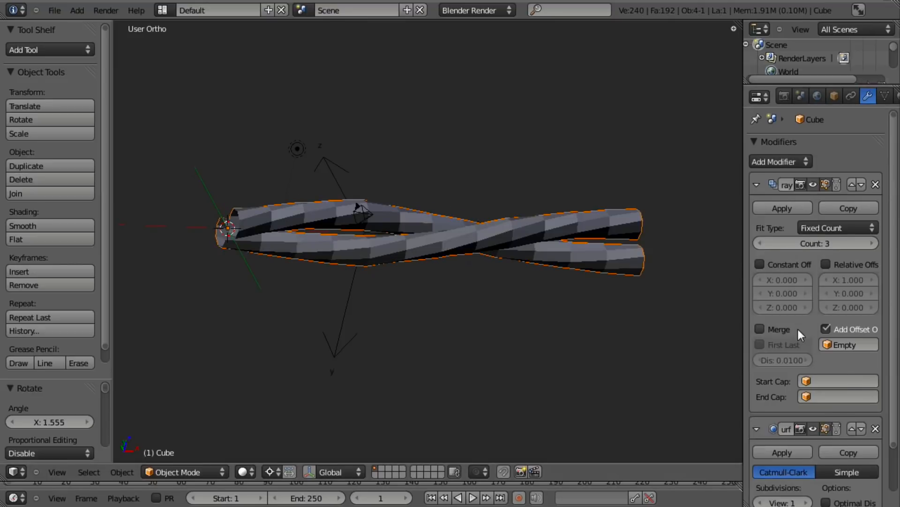
pyautogui.scroll(-3, 801, 334)
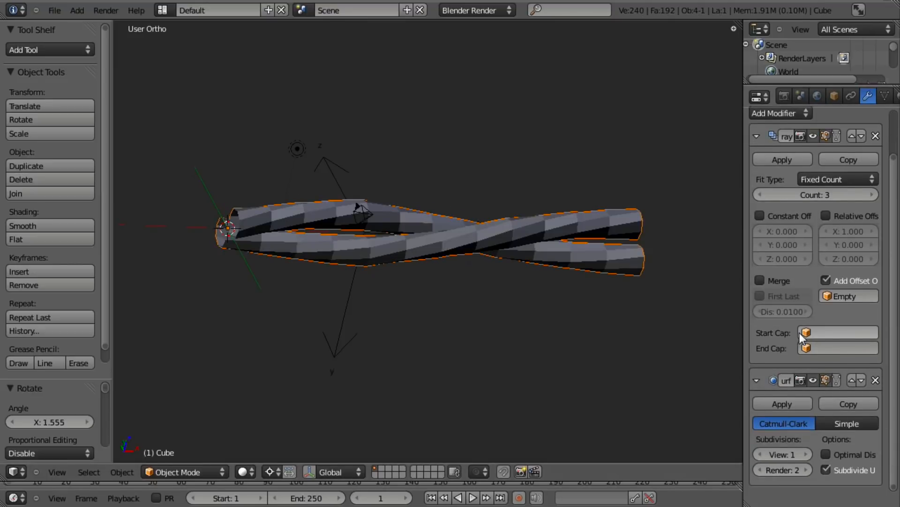
pyautogui.click(805, 455)
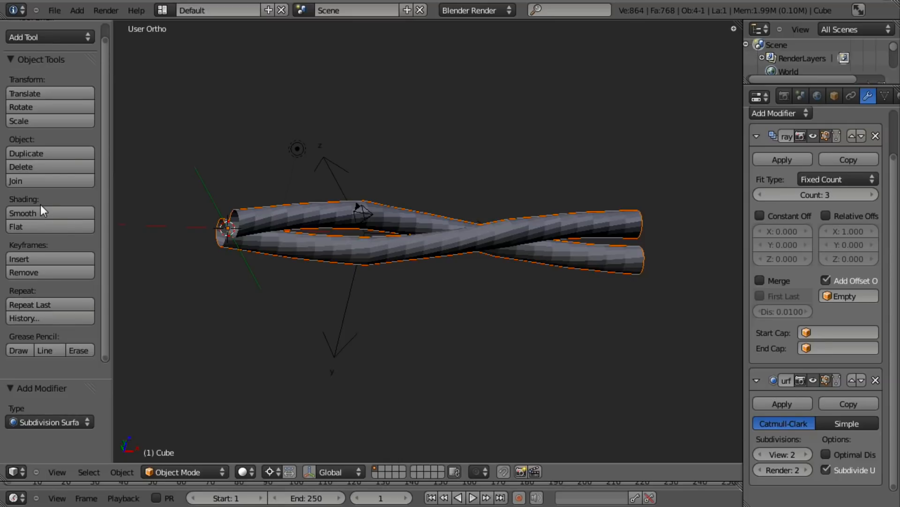
pyautogui.click(19, 213)
pyautogui.moveTo(556, 222)
pyautogui.mouseDown(button='middle')
pyautogui.moveTo(533, 221)
pyautogui.moveTo(471, 172)
pyautogui.mouseUp(button='middle')
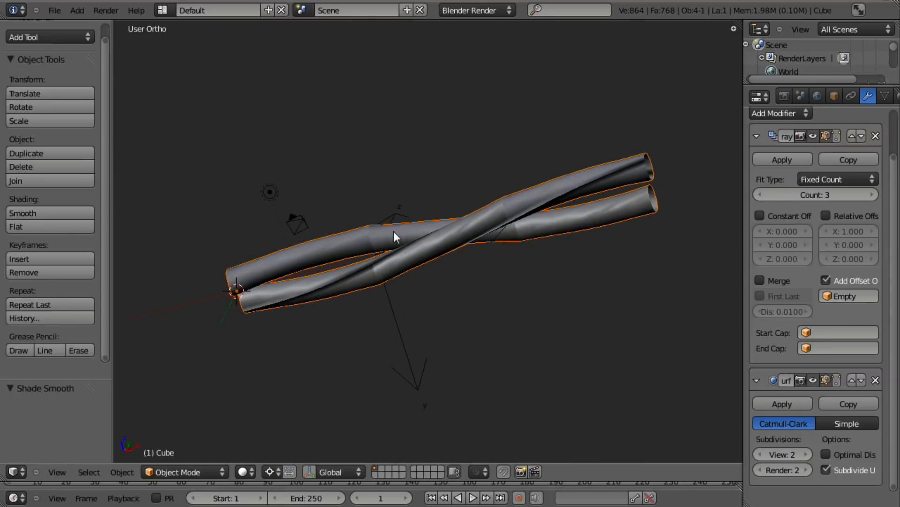
# - Recalculate the normals of the tubes' entire base mesh so they face outward
pyautogui.press('Tab')
pyautogui.press('a')
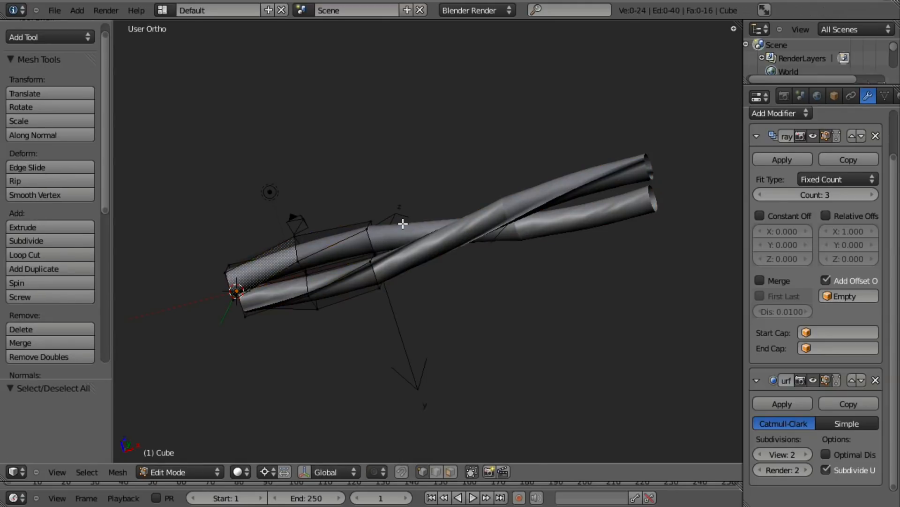
pyautogui.press('a')
pyautogui.hotkey('ctrl', 'n')
pyautogui.moveTo(403, 223); pyautogui.dragTo(384, 291, button='middle')
pyautogui.press('Tab')
pyautogui.moveTo(370, 186); pyautogui.dragTo(376, 244, button='middle')
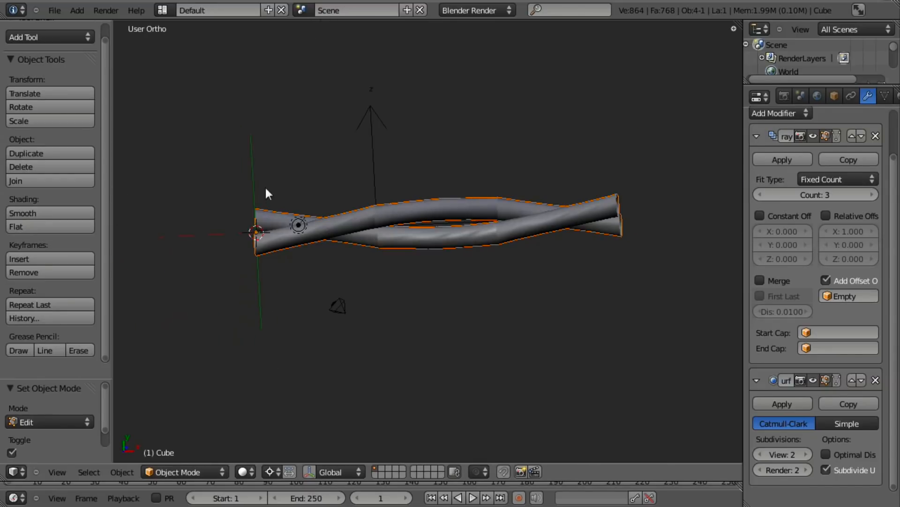
# - Turn on Merge in the tubes' Array modifier and clear the base mesh selection
pyautogui.scroll(2, 388, 225)
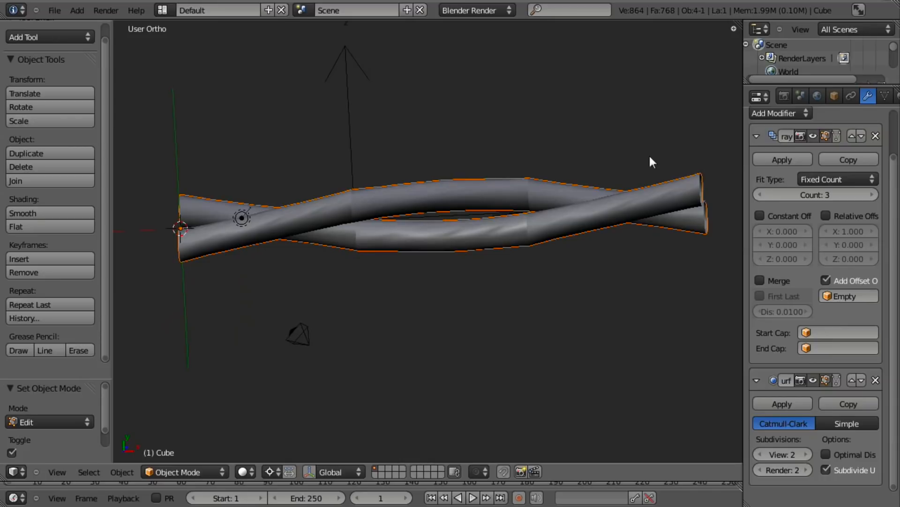
pyautogui.click(760, 281)
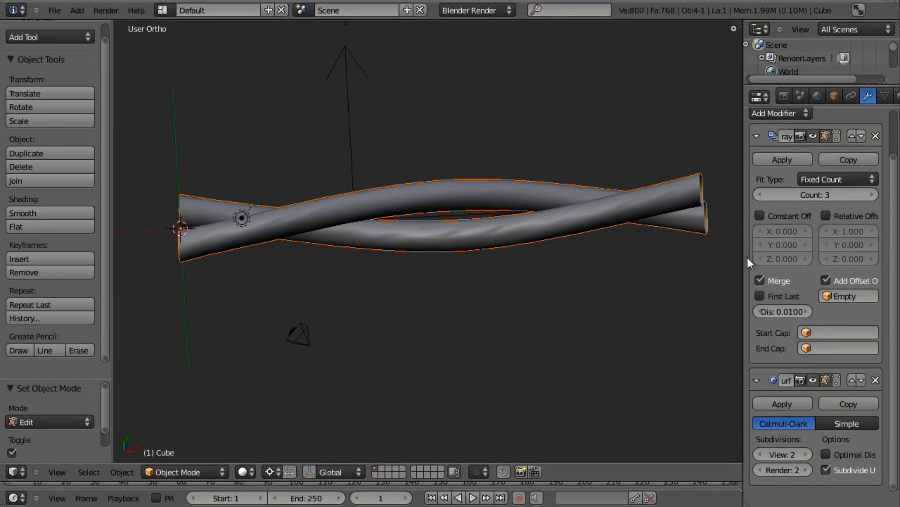
pyautogui.moveTo(275, 325); pyautogui.dragTo(567, 317, button='middle')
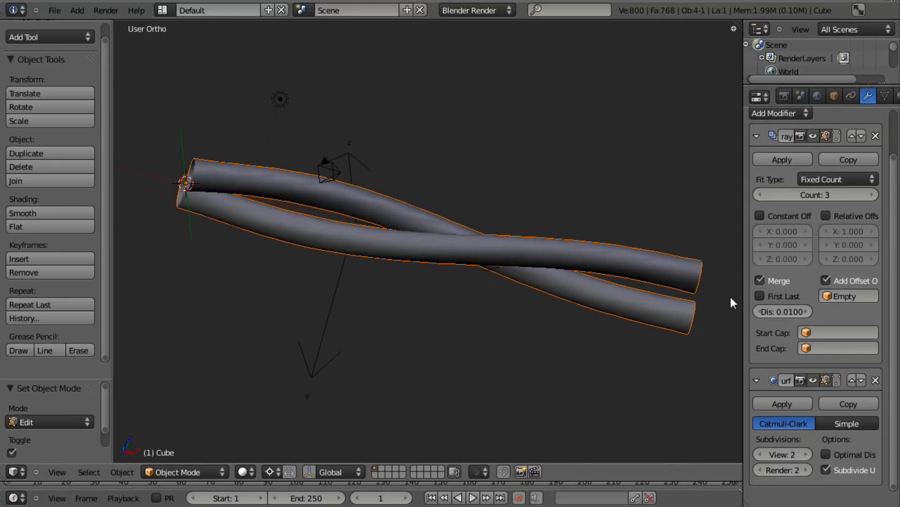
pyautogui.moveTo(596, 303); pyautogui.dragTo(547, 250, button='middle')
pyautogui.press('KP_1')
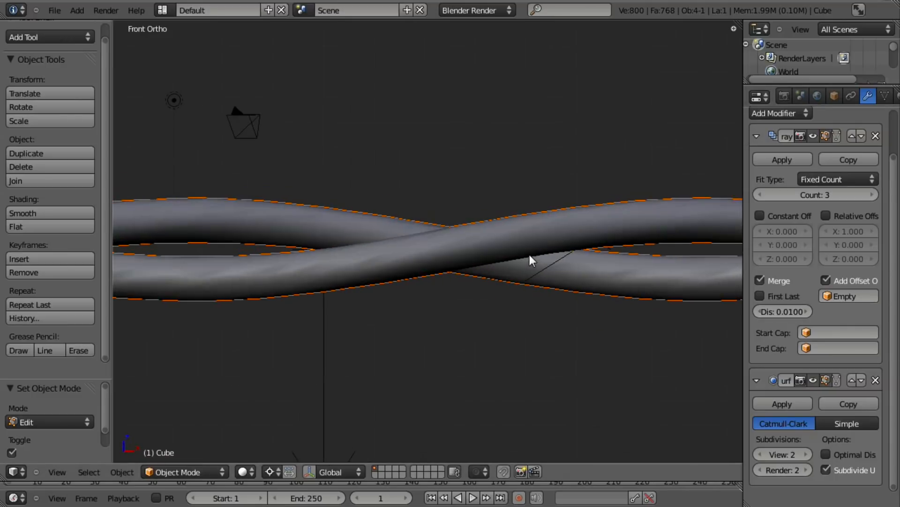
pyautogui.scroll(-3, 516, 258)
pyautogui.scroll(1, 510, 261)
pyautogui.press('Tab')
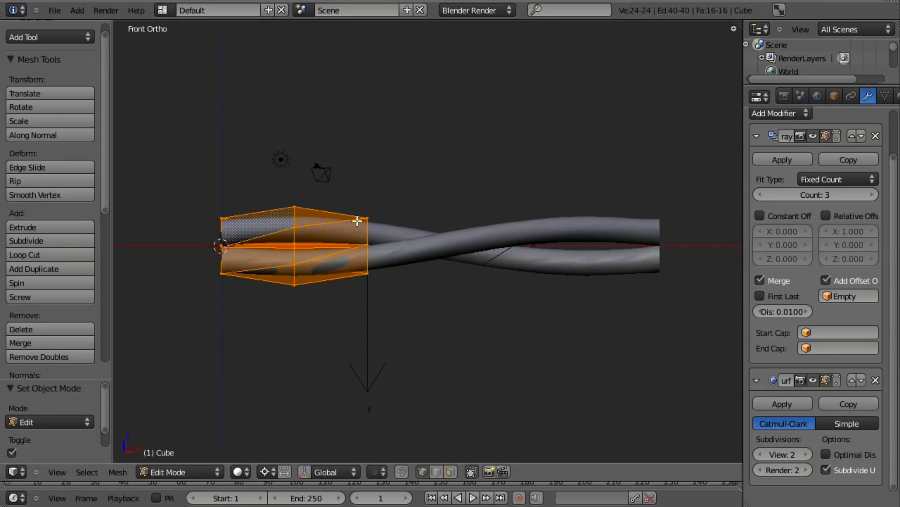
pyautogui.moveTo(383, 219); pyautogui.dragTo(465, 258, button='middle')
pyautogui.press('a')
pyautogui.press('Tab')
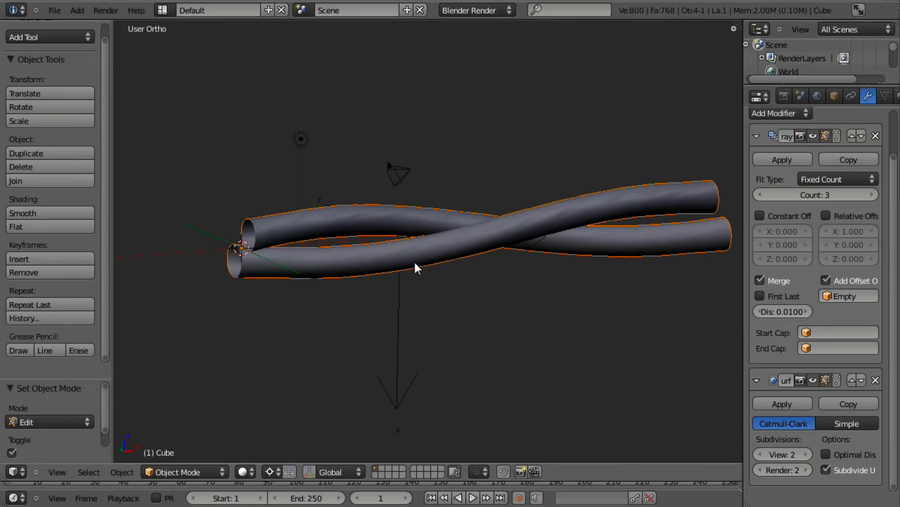
# - Apply the Array modifier to the twisted tubes and inspect the resulting real mesh in Edit Mode
pyautogui.press('KP_1')
pyautogui.scroll(-4, 415, 260)
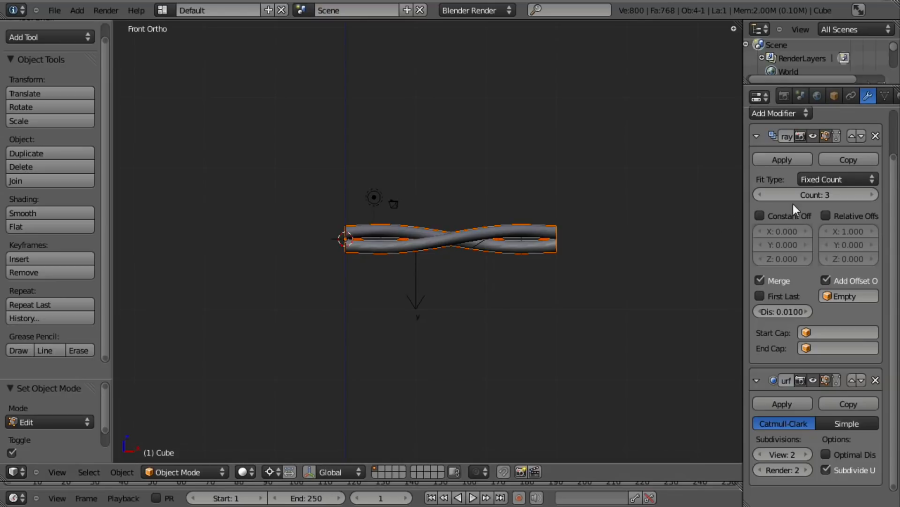
pyautogui.click(782, 160)
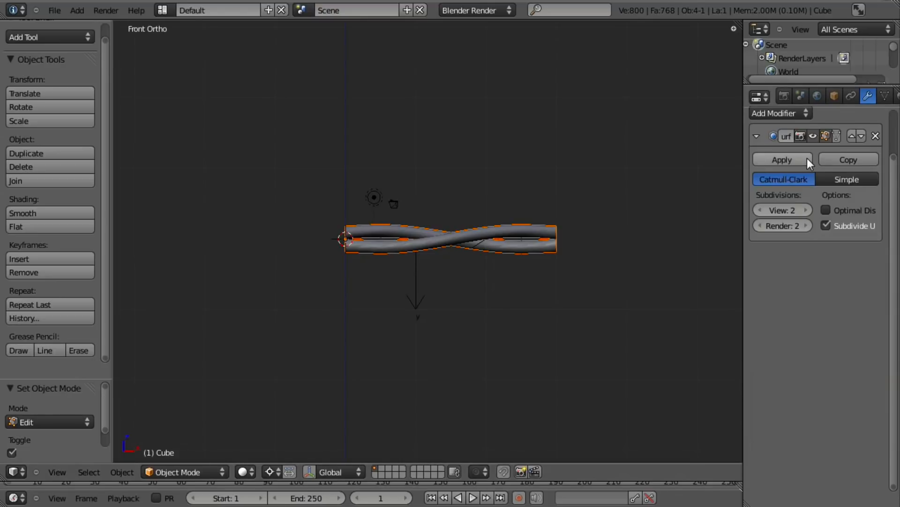
pyautogui.press('Tab')
pyautogui.moveTo(452, 191); pyautogui.dragTo(492, 279, button='middle')
pyautogui.press('KP_1')
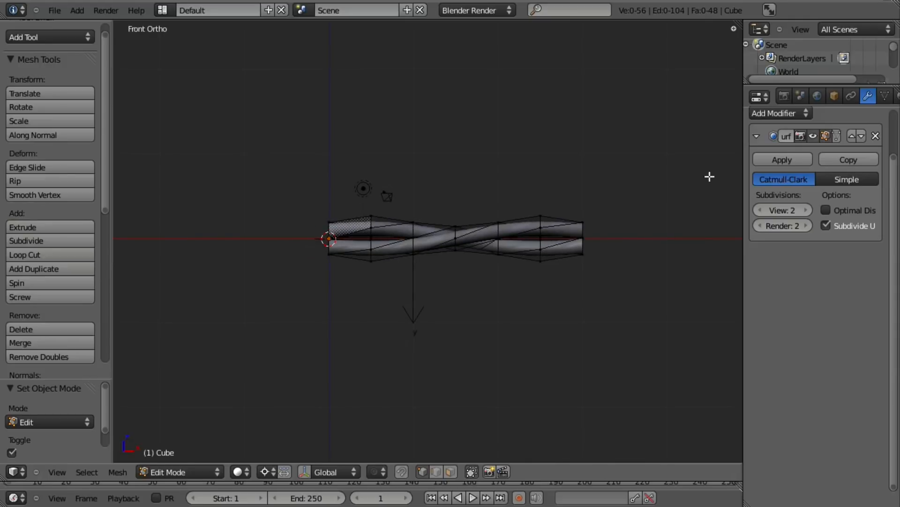
# - Try a Mirror modifier on the X axis to extend the tubes, then remove that modifier
pyautogui.press('Tab')
pyautogui.click(801, 114)
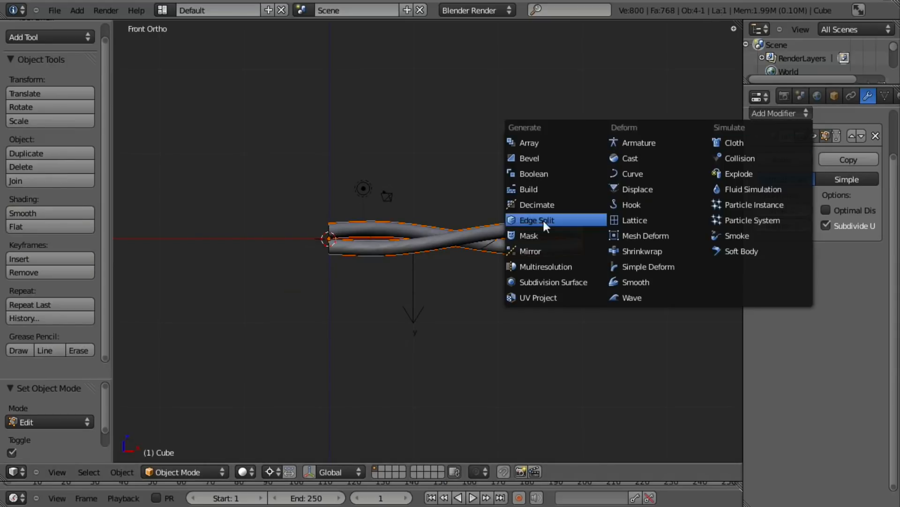
pyautogui.click(538, 250)
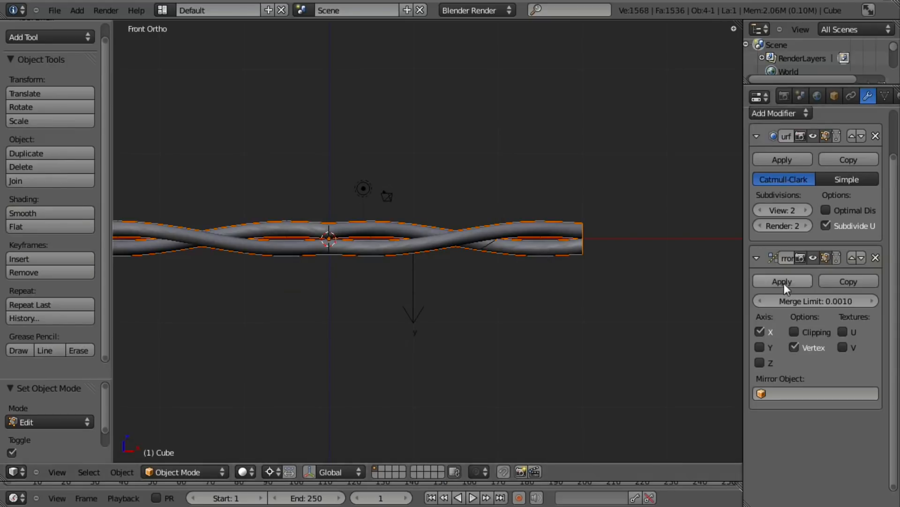
pyautogui.keyDown('shift'); pyautogui.moveTo(432, 261); pyautogui.dragTo(399, 247, button='middle'); pyautogui.keyUp('shift')
pyautogui.scroll(2, 516, 255)
pyautogui.press('Tab')
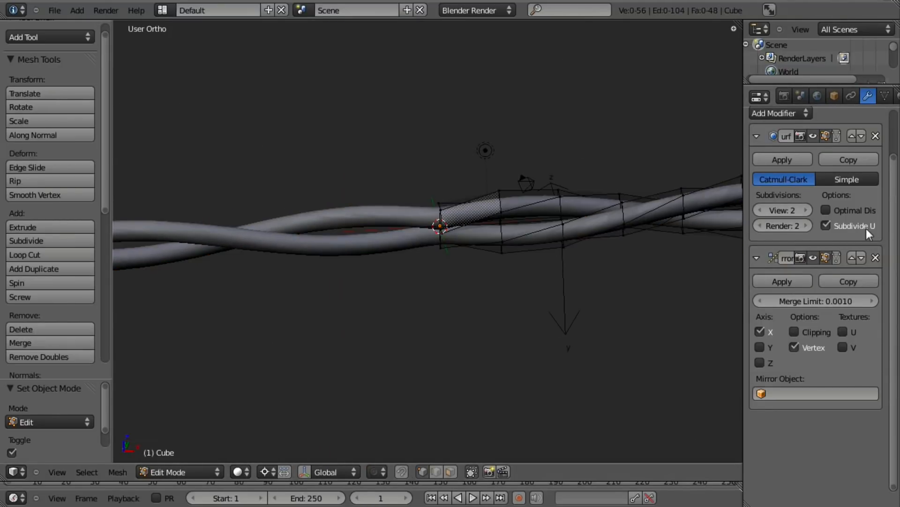
pyautogui.press('Tab')
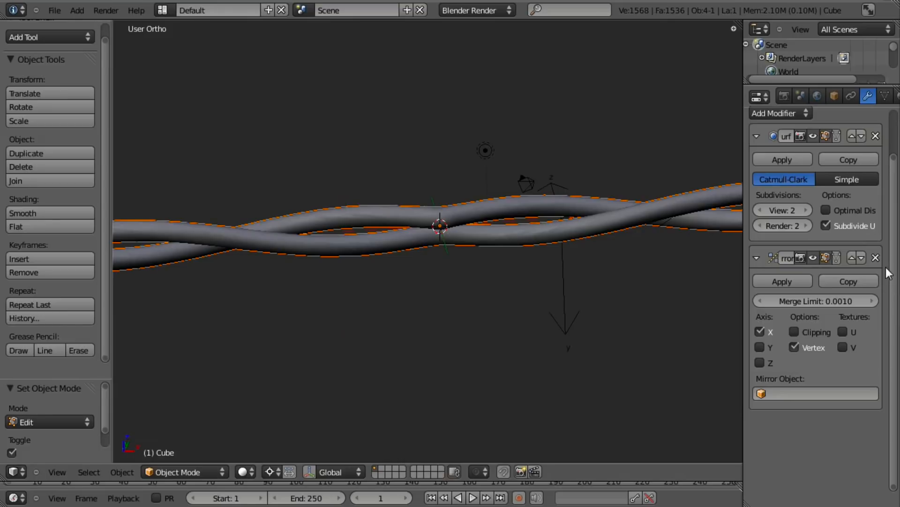
pyautogui.click(876, 258)
pyautogui.scroll(-2, 398, 297)
pyautogui.press('KP_1')
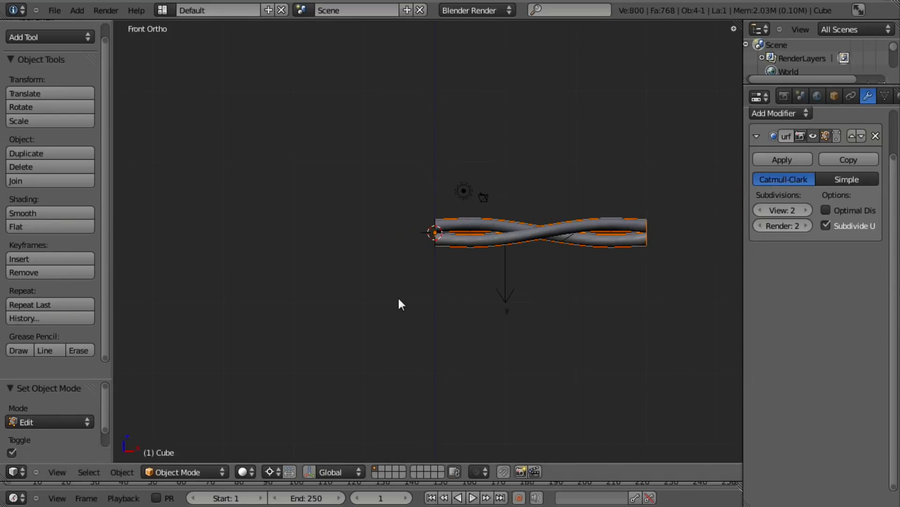
# - Duplicate the whole tube mesh in place and scale the copy by -1 on all axes about the 3D cursor
pyautogui.press('Tab')
pyautogui.press('a')
pyautogui.scroll(3, 513, 290)
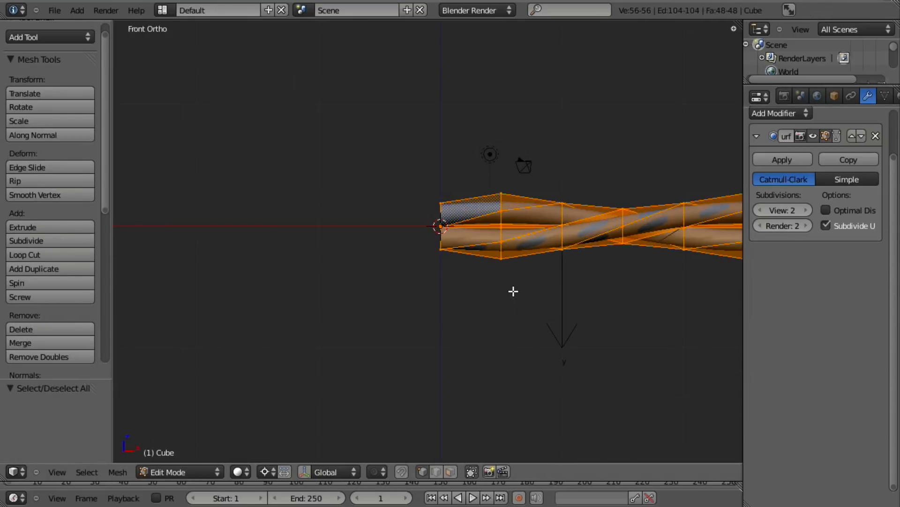
pyautogui.hotkey('shift', 'd')
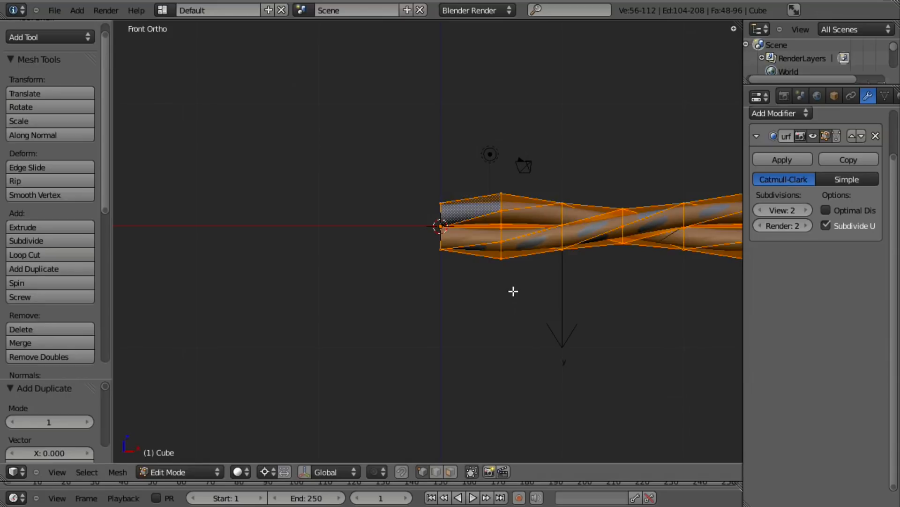
pyautogui.write('s-1')
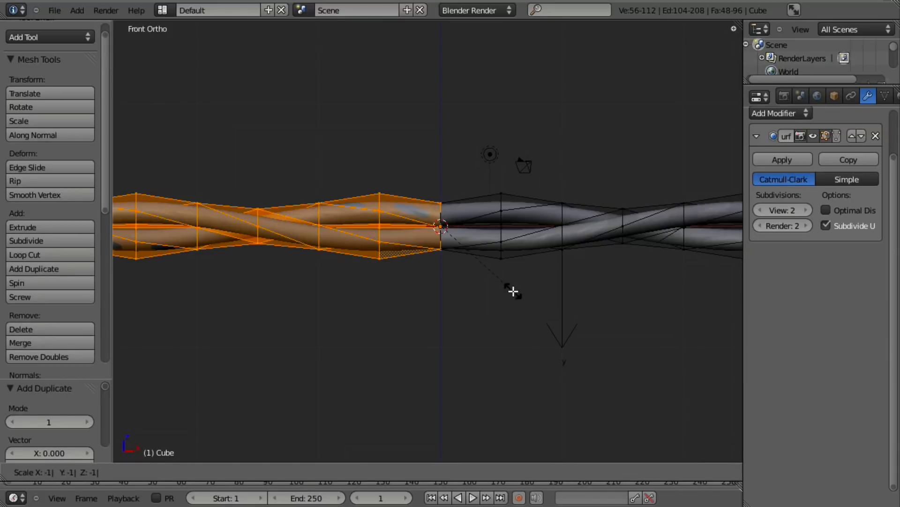
pyautogui.press('Return')
# - Try rotating the duplicated half in the right wireframe view, then undo that rotation while keeping the flipped duplicate
pyautogui.moveTo(512, 291); pyautogui.dragTo(568, 395, button='middle')
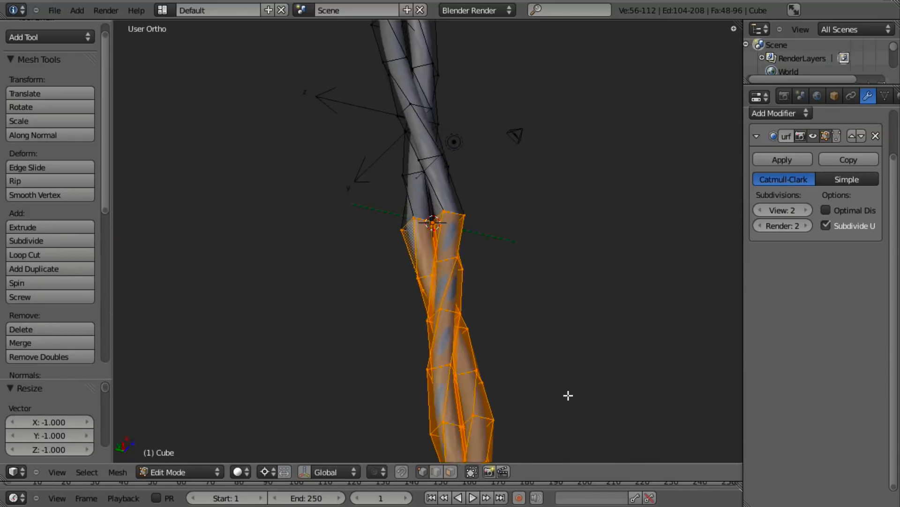
pyautogui.press('KP_3')
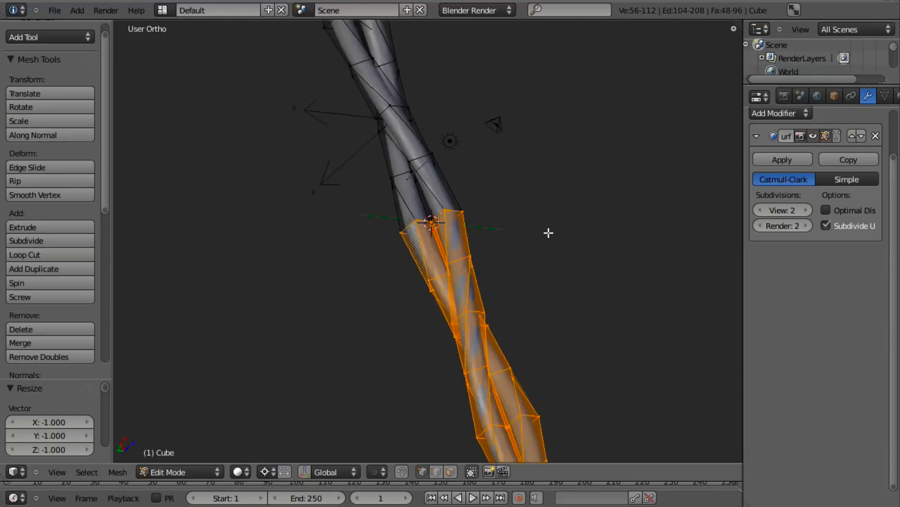
pyautogui.press('z')
pyautogui.press('r')
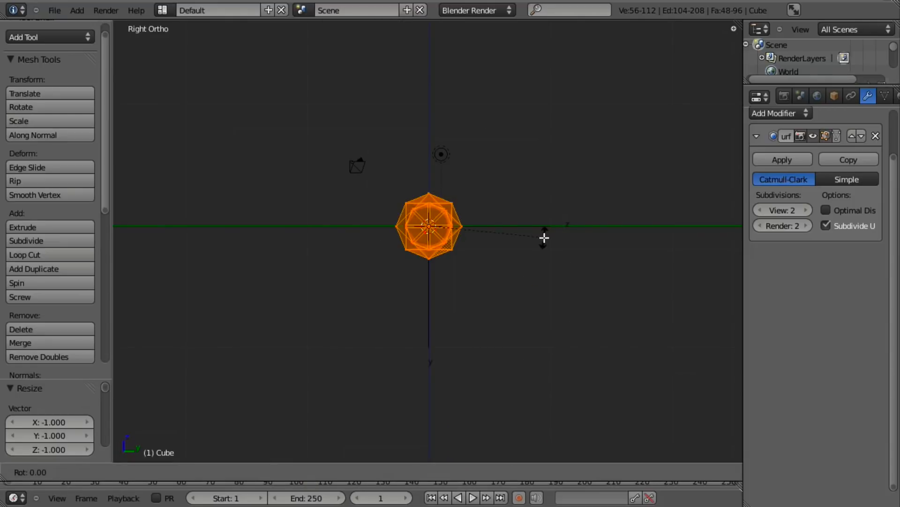
pyautogui.click(544, 238)
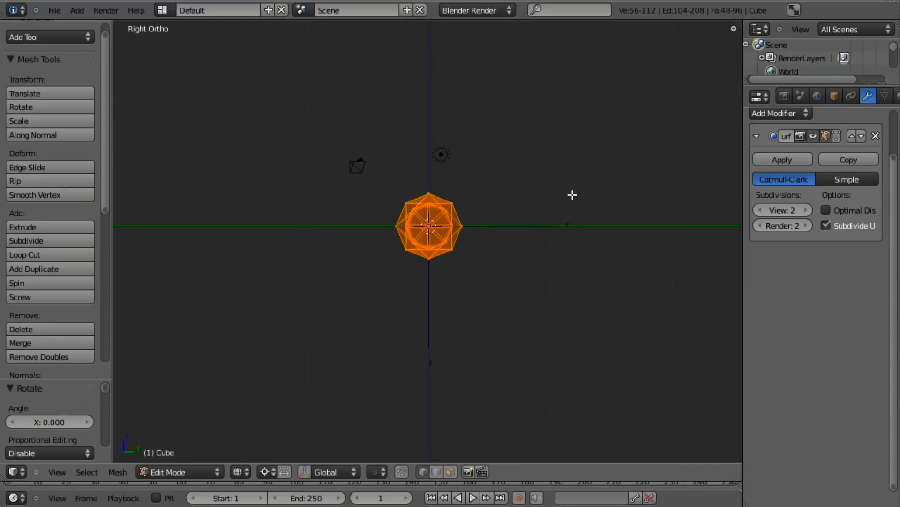
pyautogui.moveTo(217, 287); pyautogui.dragTo(330, 379, button='middle')
pyautogui.press('z')
pyautogui.scroll(3, 430, 263)
pyautogui.moveTo(430, 264)
pyautogui.mouseDown(button='middle')
pyautogui.moveTo(536, 316)
pyautogui.moveTo(466, 404)
pyautogui.moveTo(463, 432)
pyautogui.moveTo(458, 347)
pyautogui.moveTo(440, 308)
pyautogui.mouseUp(button='middle')
pyautogui.scroll(-4, 459, 348)
pyautogui.hotkey('ctrl', 'z')
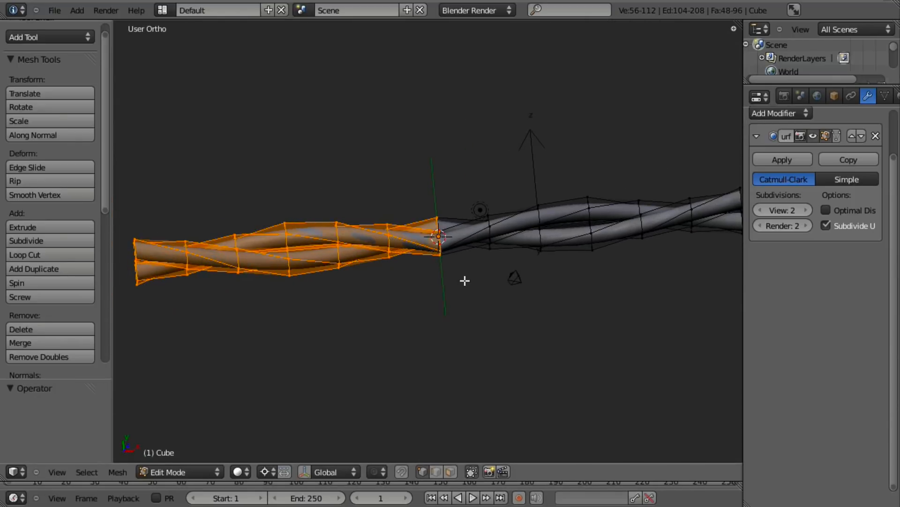
pyautogui.hotkey('ctrl', 'z')
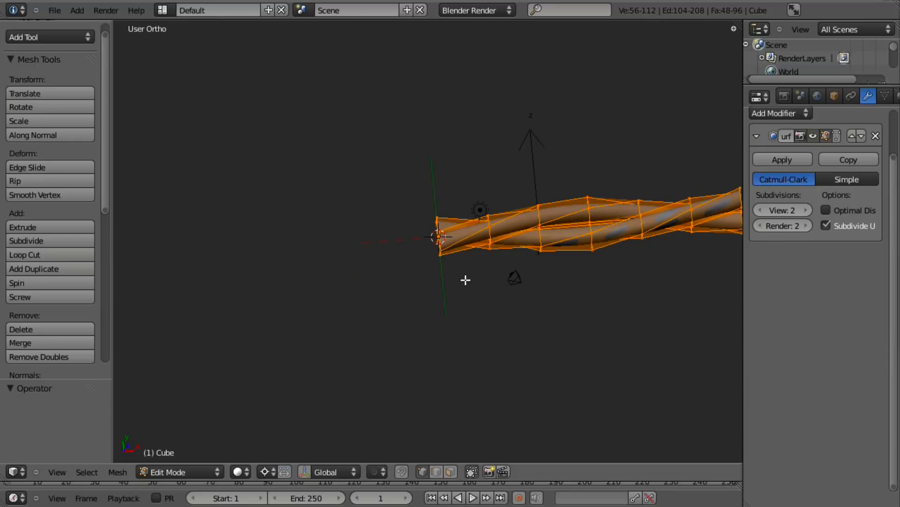
pyautogui.hotkey('ctrl', 'shift', 'z')
# - Try rotating the duplicated half by 90 degrees about the X axis, then by another 90 degrees
pyautogui.press('r')
pyautogui.press('x')
pyautogui.press('9')
pyautogui.press('0')
pyautogui.press('Return')
pyautogui.scroll(5, 466, 279)
pyautogui.moveTo(467, 278); pyautogui.dragTo(441, 278, button='middle')
pyautogui.press('r')
pyautogui.press('x')
pyautogui.press('9')
pyautogui.press('0')
pyautogui.press('Return')
# - Examine the twist direction of both halves and the joint between them from several angles
pyautogui.scroll(-2, 505, 310)
pyautogui.scroll(-5, 406, 376)
pyautogui.scroll(3, 452, 295)
pyautogui.scroll(-4, 454, 335)
pyautogui.scroll(3, 458, 237)
pyautogui.scroll(-1, 428, 285)
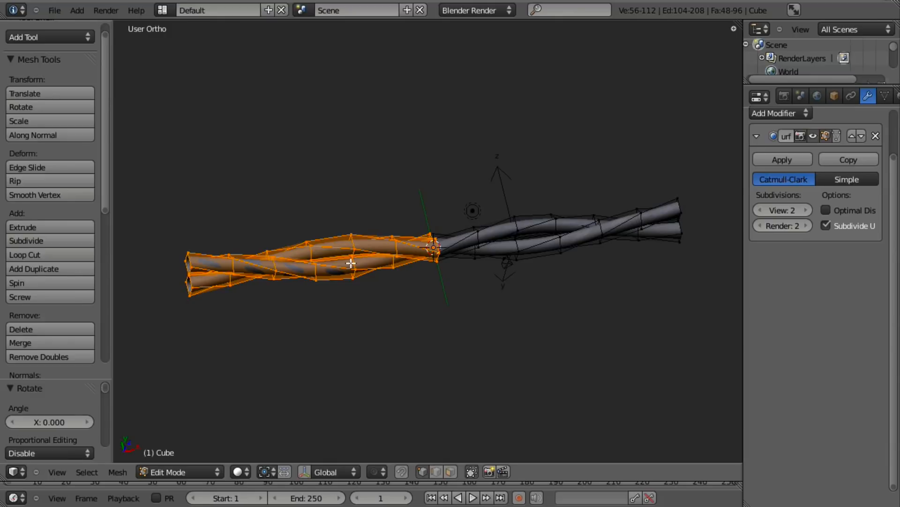
pyautogui.moveTo(592, 217); pyautogui.dragTo(642, 206, button='middle')
pyautogui.moveTo(402, 275); pyautogui.dragTo(349, 260, button='middle')
pyautogui.moveTo(543, 171); pyautogui.dragTo(466, 213, button='middle')
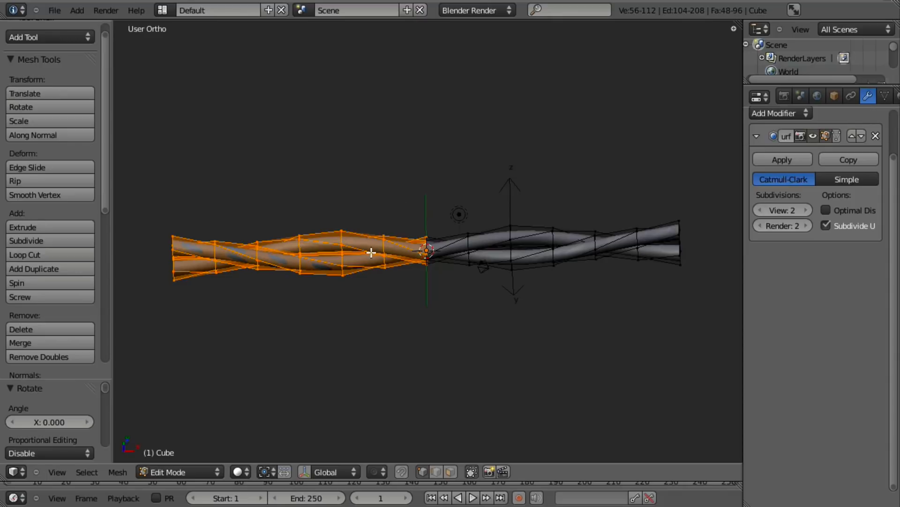
pyautogui.moveTo(372, 253); pyautogui.dragTo(395, 250, button='middle')
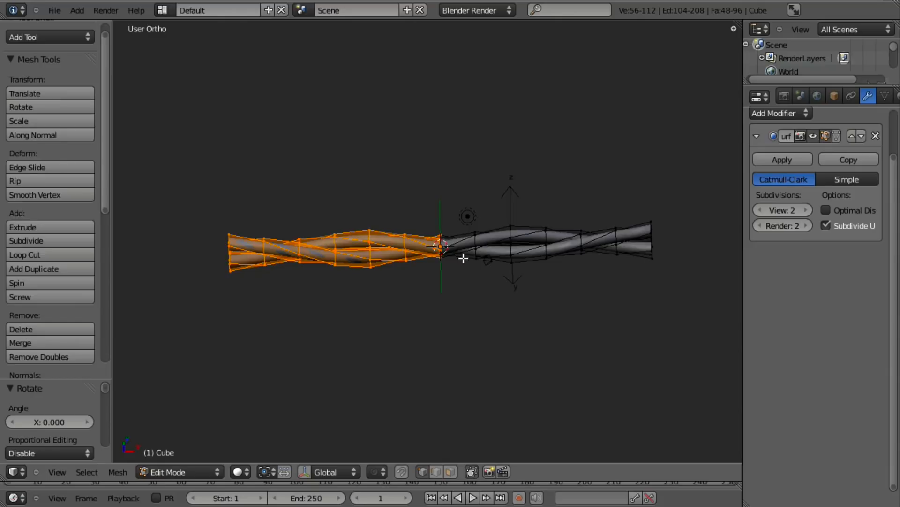
# - Flip the duplicated half in place by scaling it by -1 on all axes about its own centre
pyautogui.write('s-1')
pyautogui.press('Return')
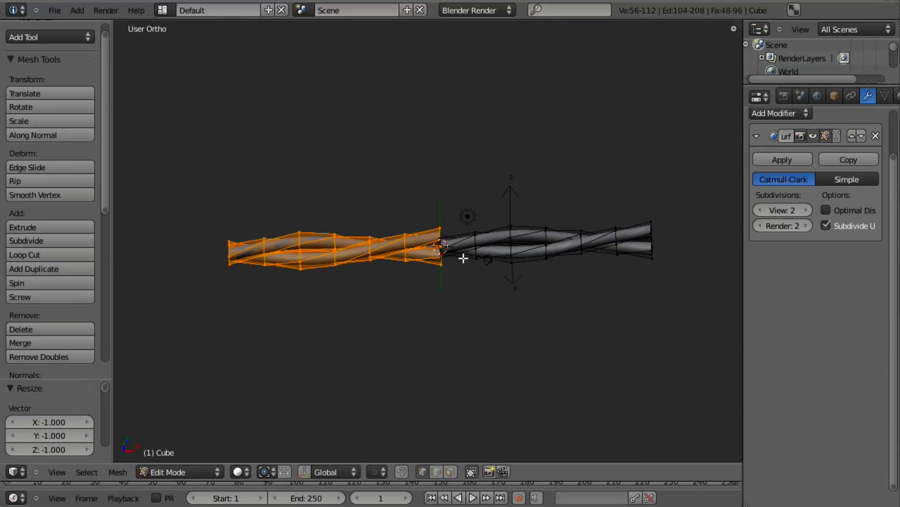
pyautogui.scroll(4, 464, 258)
pyautogui.moveTo(422, 253); pyautogui.dragTo(509, 238, button='middle')
# - Rotate the duplicated half a quarter turn about the global X axis so its tube ends meet the original half
pyautogui.press('r')
pyautogui.write('x')
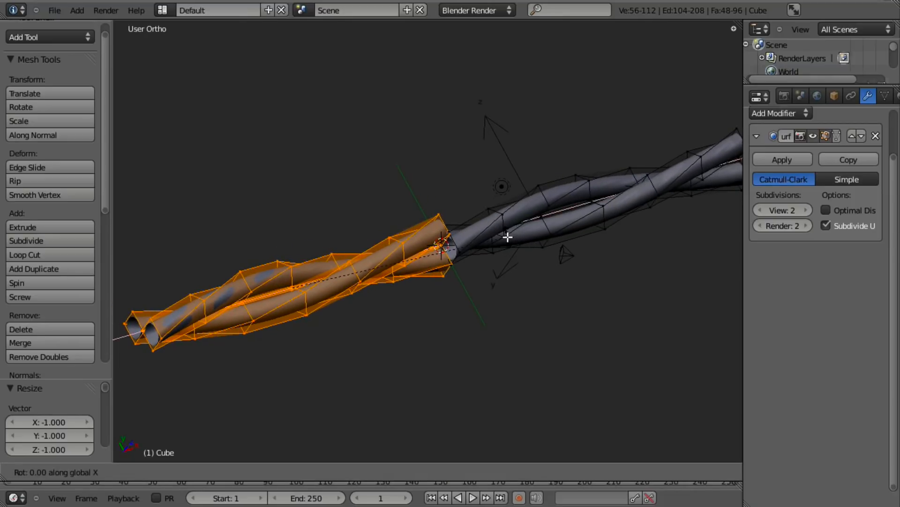
pyautogui.write('180')
pyautogui.press('Return')
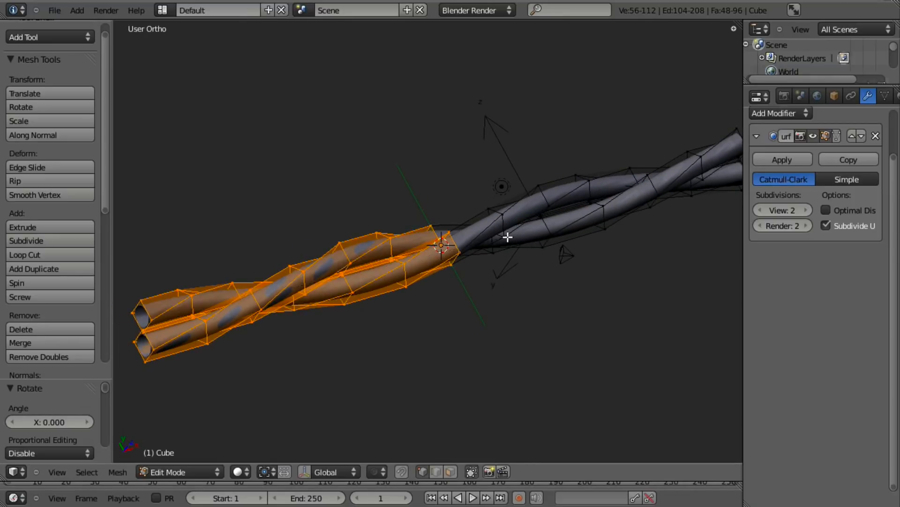
pyautogui.moveTo(502, 250); pyautogui.dragTo(471, 208, button='middle')
pyautogui.moveTo(459, 280); pyautogui.dragTo(479, 192, button='middle')
# - Select both halves of the tube mesh and remove doubles to weld the joint
pyautogui.scroll(-6, 444, 281)
pyautogui.moveTo(403, 277); pyautogui.dragTo(438, 297, button='middle')
pyautogui.press('a')
pyautogui.press('a')
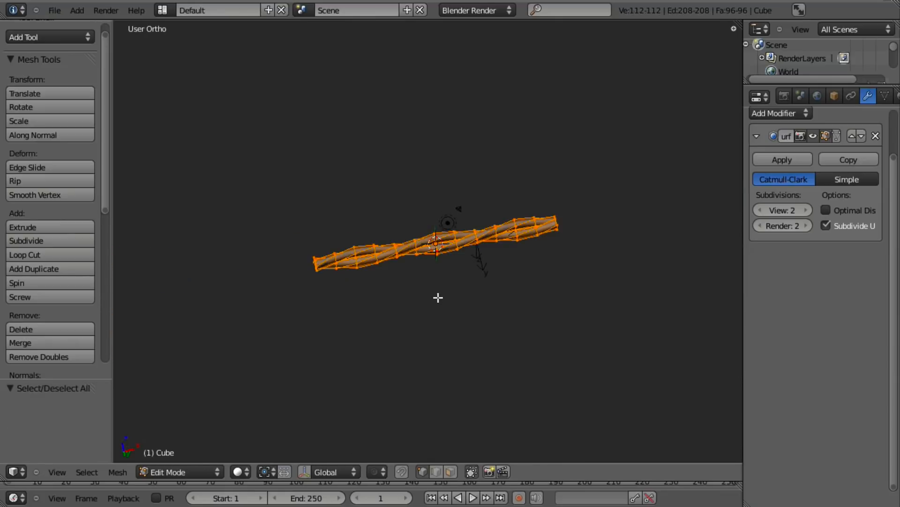
pyautogui.press('w')
pyautogui.click(432, 342)
pyautogui.scroll(1, 449, 288)
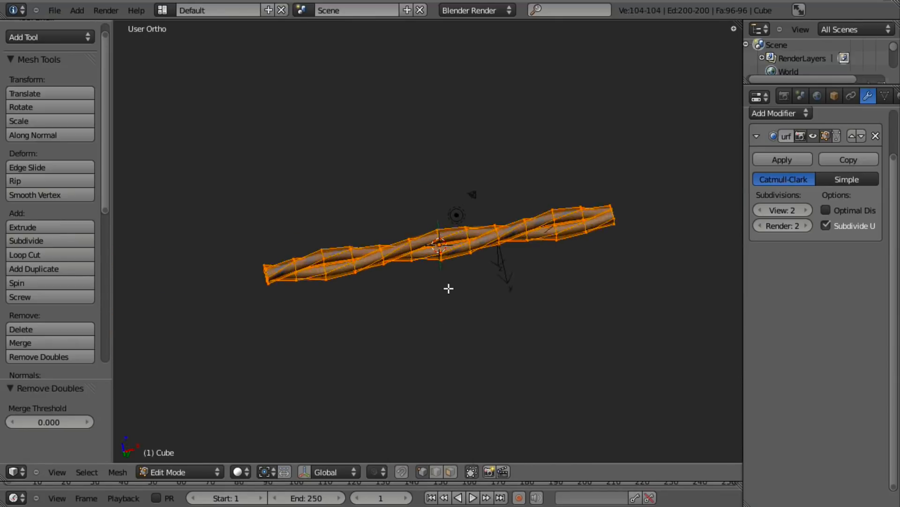
# - Return to Object Mode and examine the joined, smoothed twisted tubes at an angle and from the front
pyautogui.press('Tab')
pyautogui.moveTo(468, 267); pyautogui.dragTo(503, 394, button='middle')
pyautogui.scroll(-4, 502, 390)
pyautogui.scroll(4, 550, 271)
pyautogui.scroll(-5, 550, 272)
pyautogui.scroll(3, 482, 300)
pyautogui.scroll(3, 482, 298)
pyautogui.moveTo(327, 229); pyautogui.dragTo(425, 244, button='middle')
pyautogui.press('KP_1')
pyautogui.scroll(-2, 440, 252)
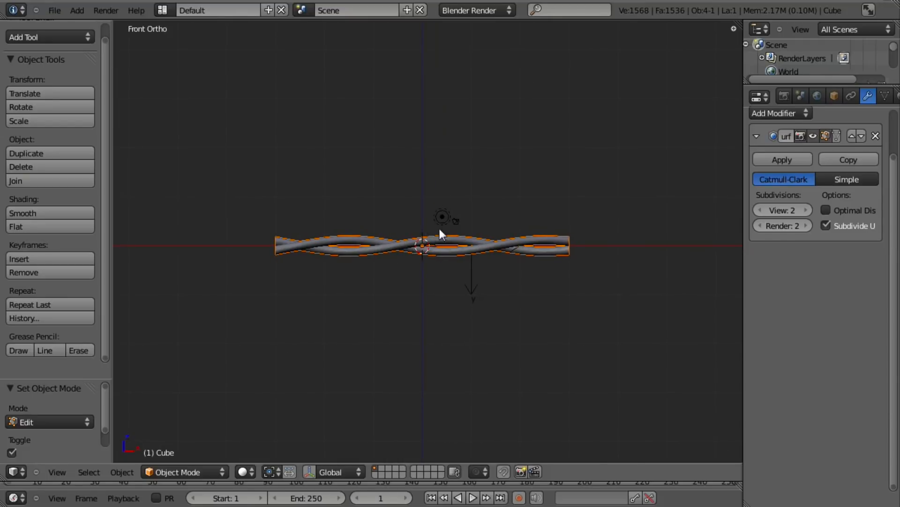
pyautogui.scroll(-2, 440, 229)
pyautogui.keyDown('shift'); pyautogui.moveTo(444, 229); pyautogui.dragTo(423, 239, button='middle'); pyautogui.keyUp('shift')
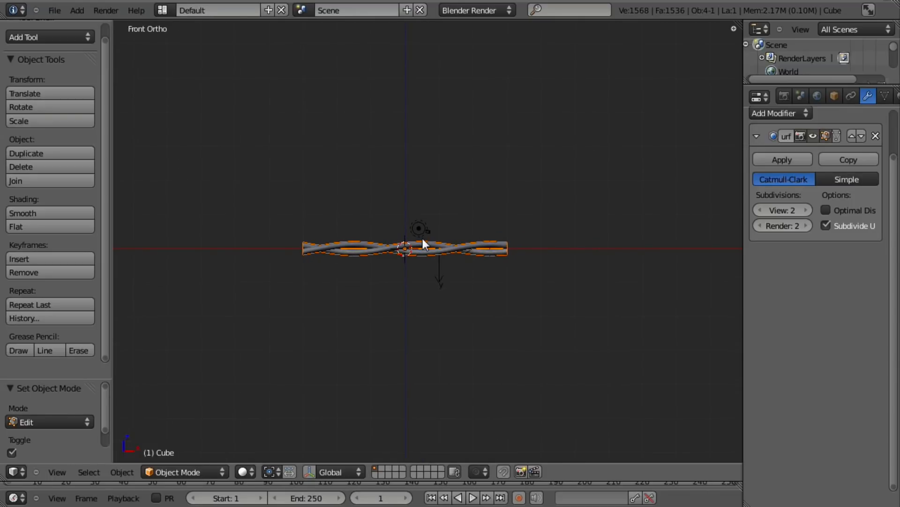
# - Enter Edit Mode and examine the joined twisted tube mesh and its edge loops from the front and the top
pyautogui.scroll(4, 414, 250)
pyautogui.scroll(-2, 413, 253)
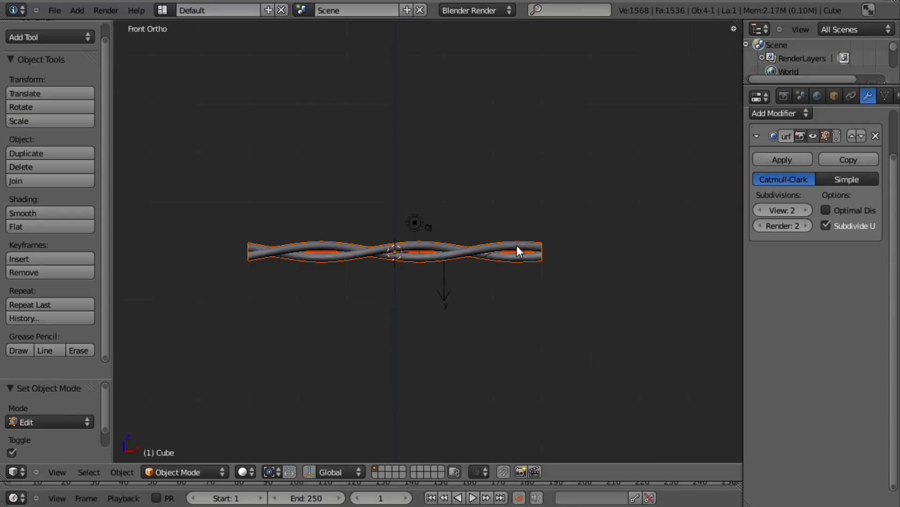
pyautogui.scroll(5, 420, 299)
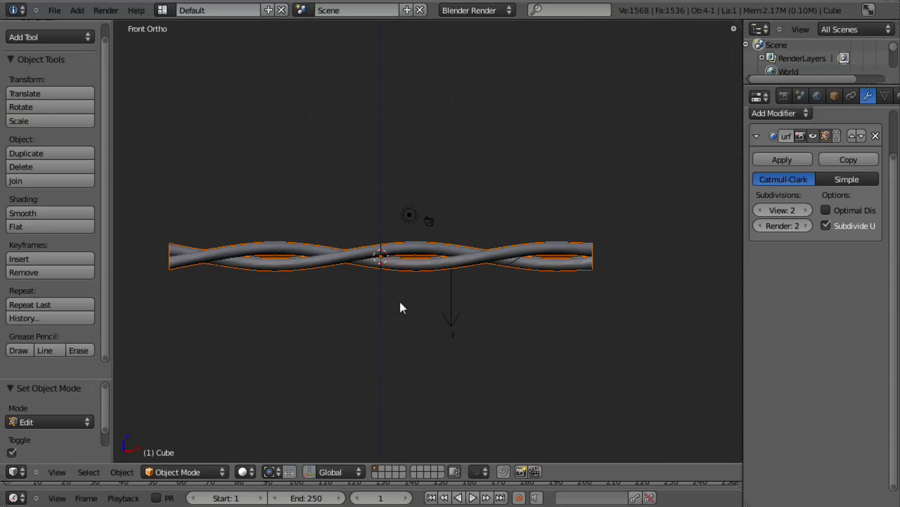
pyautogui.press('Tab')
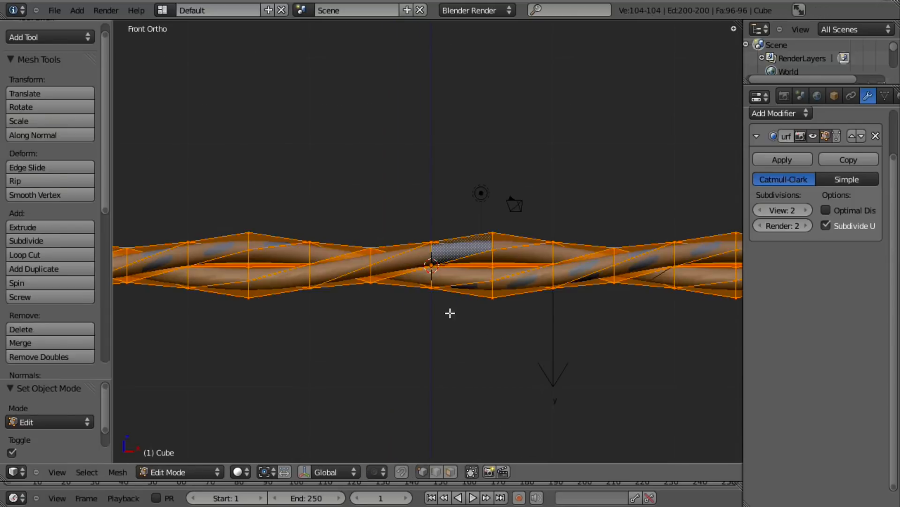
pyautogui.scroll(-2, 431, 236)
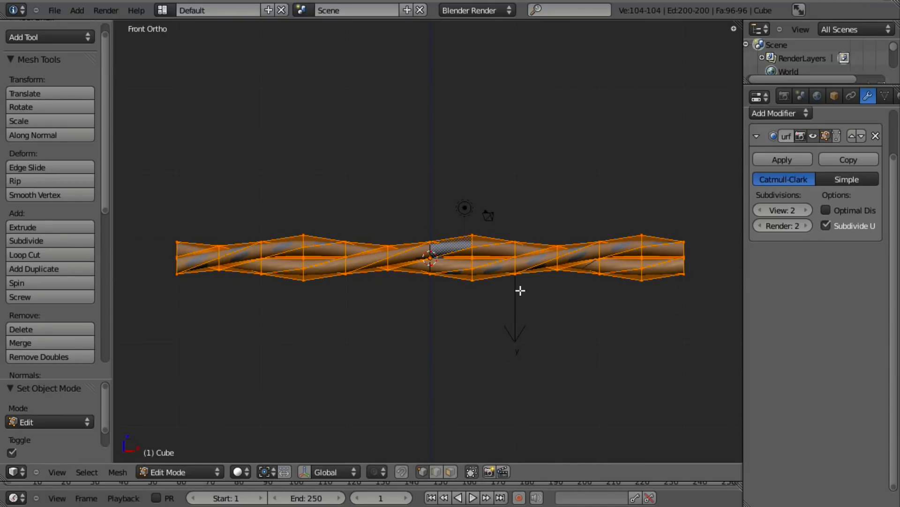
pyautogui.scroll(2, 448, 221)
pyautogui.moveTo(448, 221); pyautogui.dragTo(425, 335, button='middle')
pyautogui.press('KP_7')
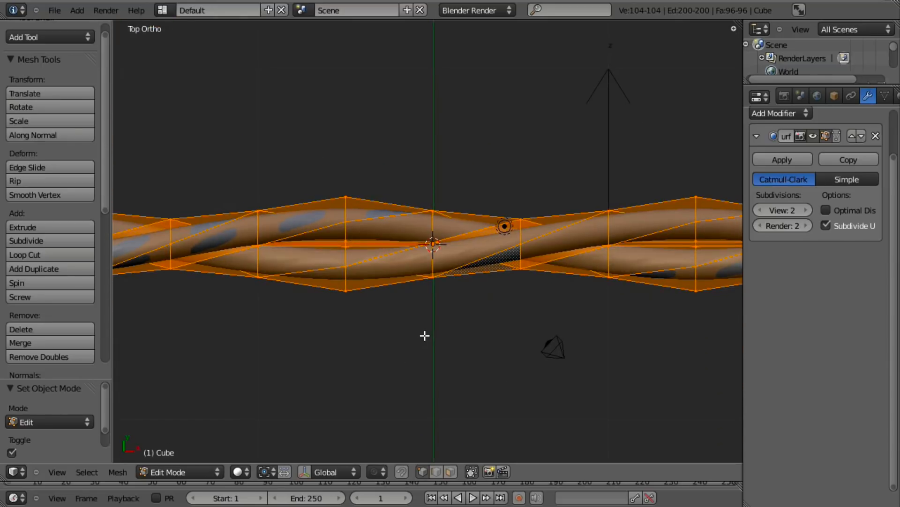
pyautogui.press('KP_1')
pyautogui.scroll(-3, 326, 247)
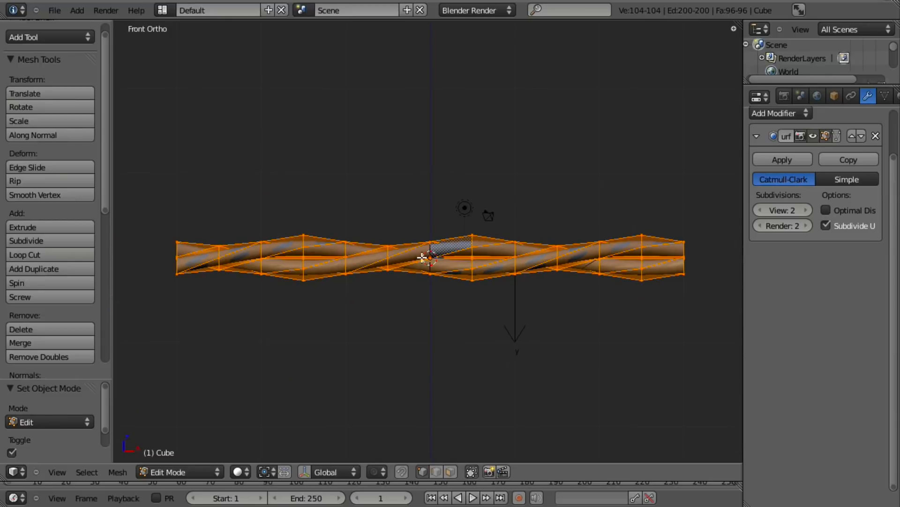
pyautogui.scroll(4, 402, 206)
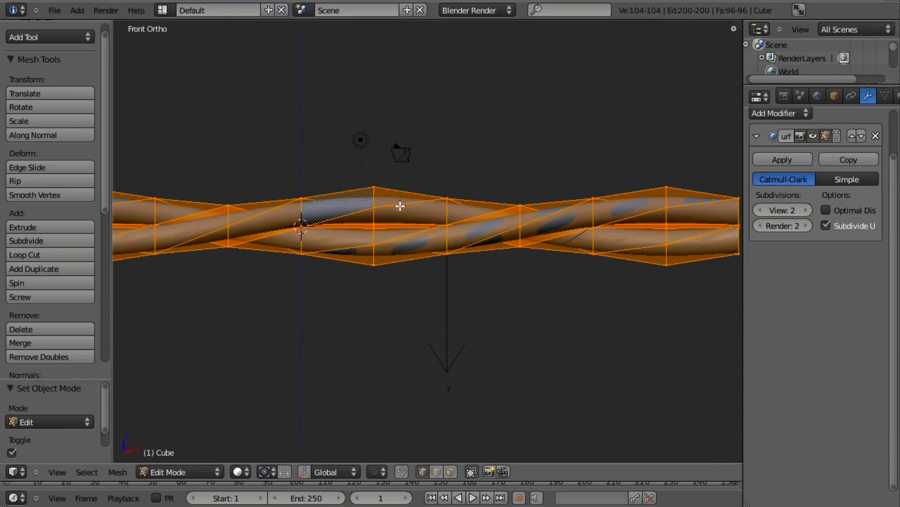
# - Select the edge loop around the upper tube's crest beside the origin, rip it, and move the split-off end -1 along X
pyautogui.press('z')
pyautogui.press('a')
pyautogui.scroll(-4, 408, 215)
pyautogui.press('z')
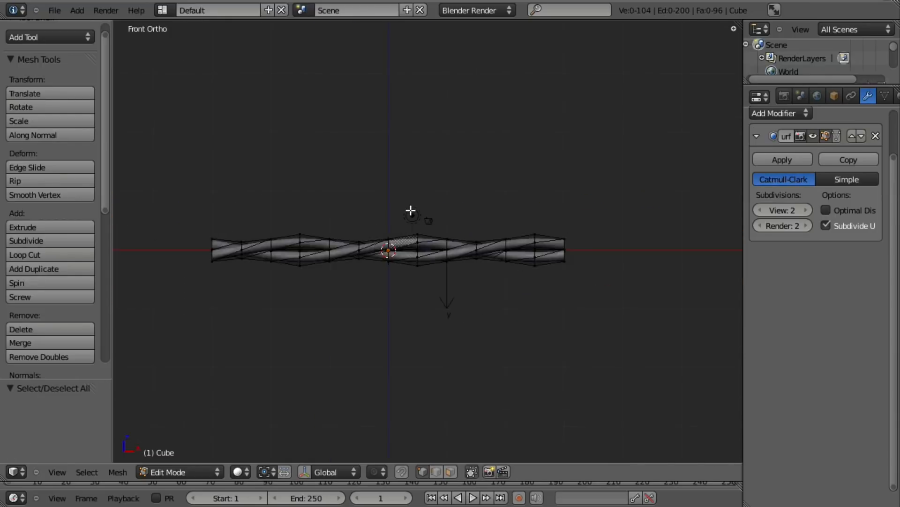
pyautogui.scroll(9, 436, 236)
pyautogui.press('z')
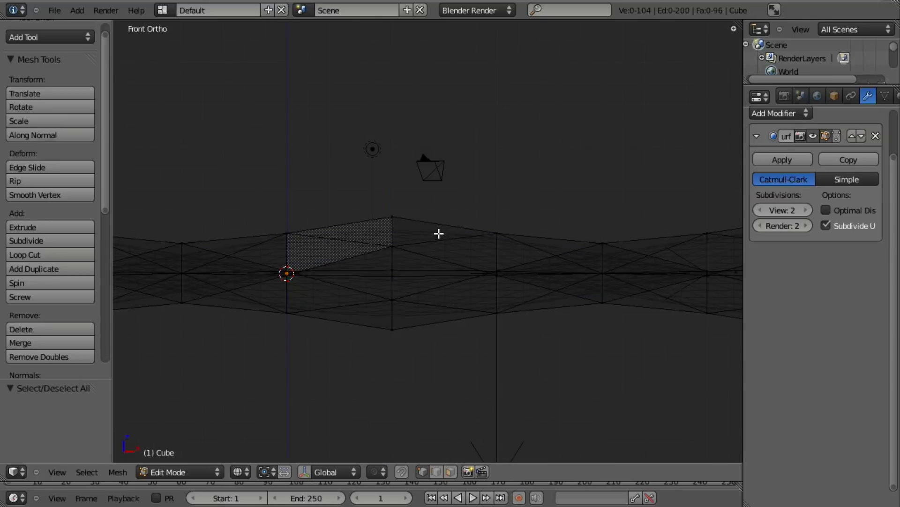
pyautogui.keyDown('alt'); pyautogui.rightClick(389, 256); pyautogui.keyUp('alt')
pyautogui.moveTo(388, 256); pyautogui.dragTo(429, 279, button='middle')
pyautogui.press('z')
pyautogui.press('KP_1')
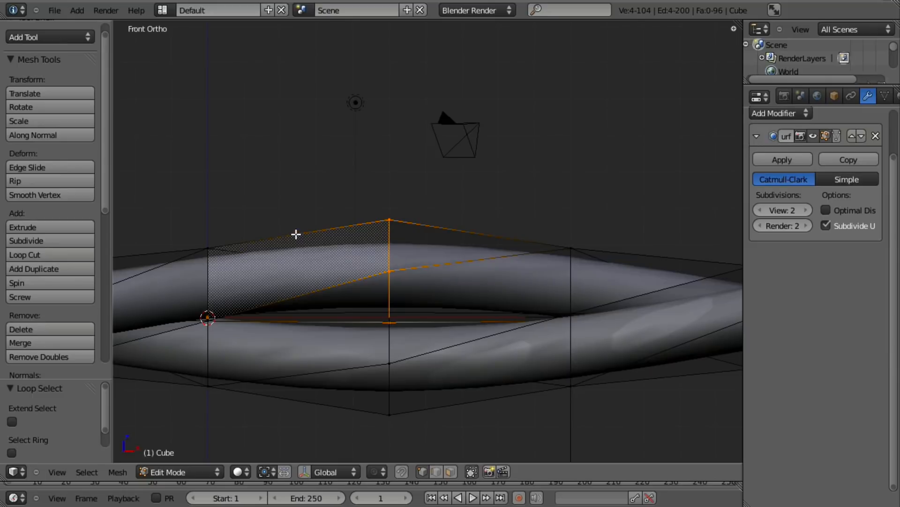
pyautogui.press('e')
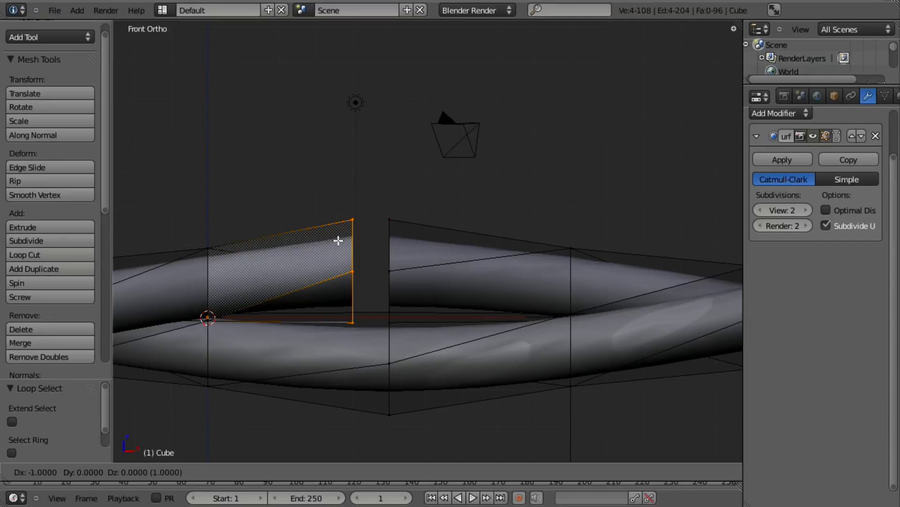
pyautogui.click(327, 238)
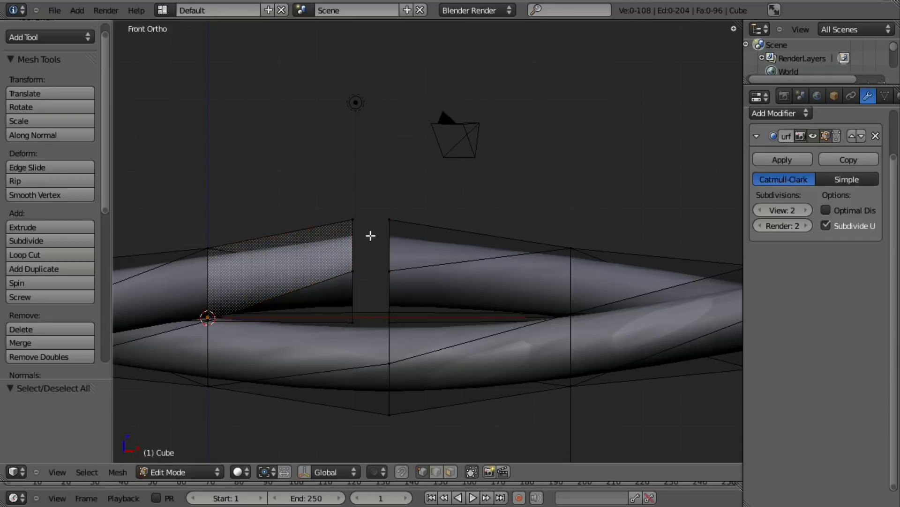
# - Select the edge loop at the right-hand end of the cut tube and move it 1 unit along X
pyautogui.keyDown('alt'); pyautogui.rightClick(387, 242); pyautogui.keyUp('alt')
pyautogui.press('g')
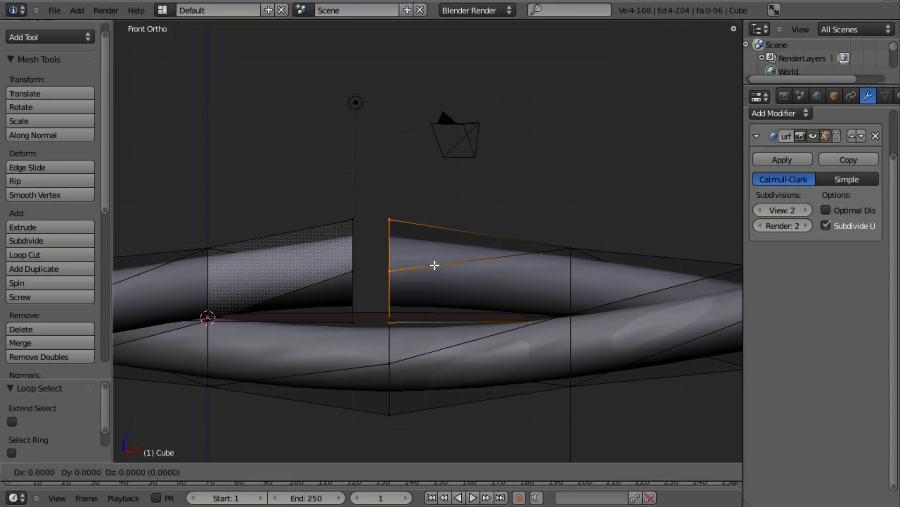
pyautogui.press('x')
pyautogui.press('1')
pyautogui.press('Return')
# - Rotate the right-hand open end loop 45 degrees about the global Y axis and clear the selection
pyautogui.scroll(-4, 516, 263)
pyautogui.scroll(2, 570, 261)
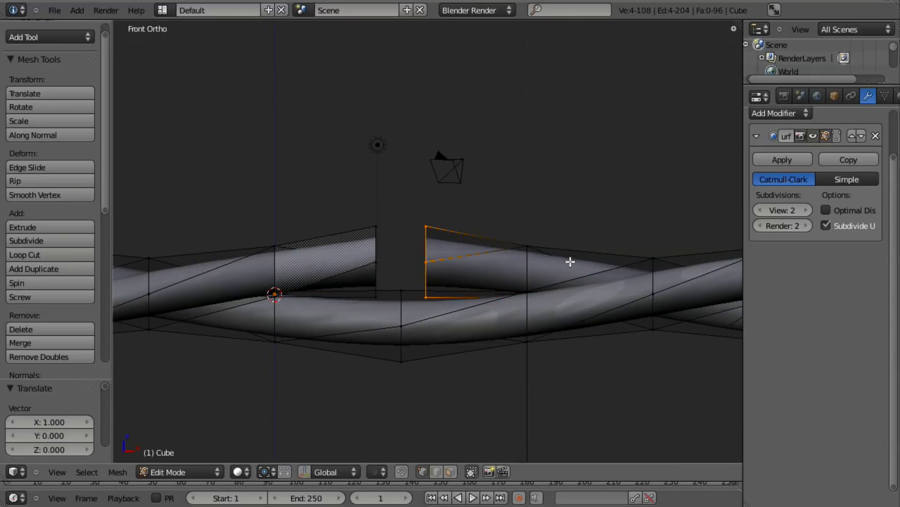
pyautogui.press('r')
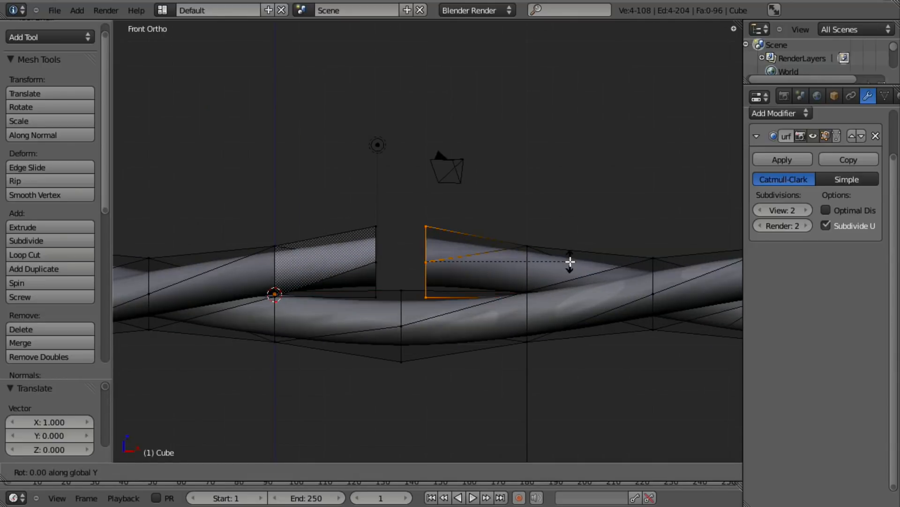
pyautogui.write('45')
pyautogui.press('Return')
pyautogui.press('a')
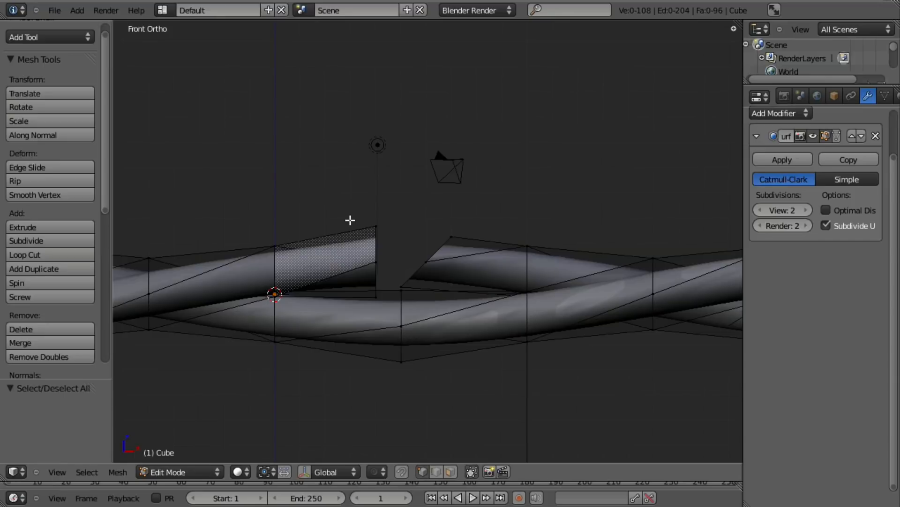
# - Select the left-hand open end loop and rotate it -45 degrees in the front view
pyautogui.keyDown('alt'); pyautogui.rightClick(371, 243); pyautogui.keyUp('alt')
pyautogui.write('rx')
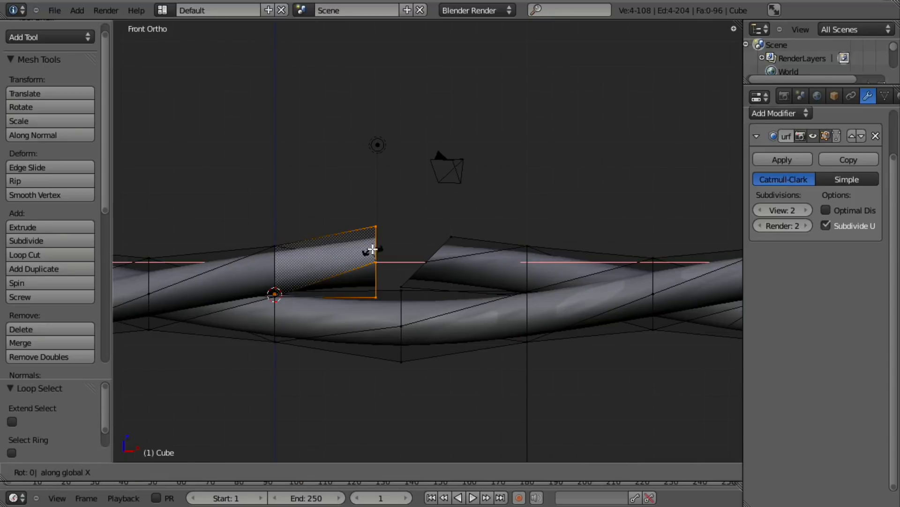
pyautogui.write('-45')
pyautogui.press('Escape')
pyautogui.write('r')
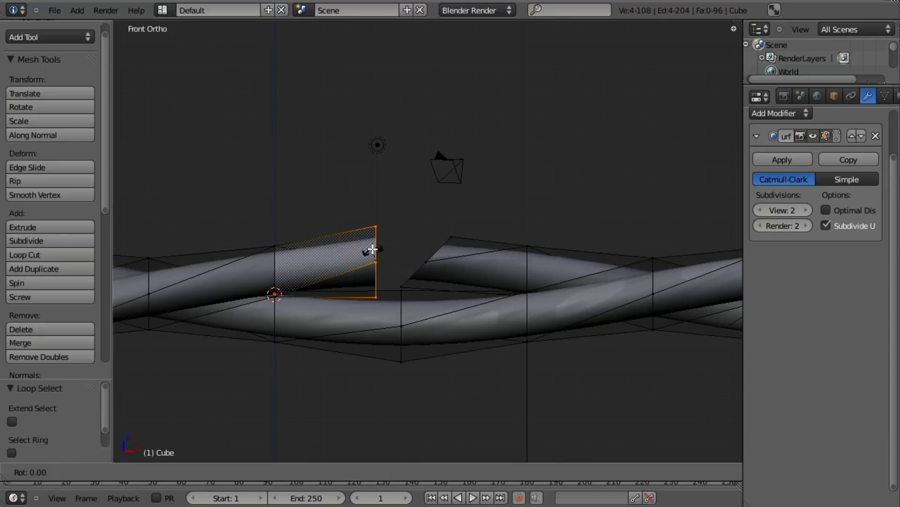
pyautogui.write('-45')
pyautogui.press('Return')
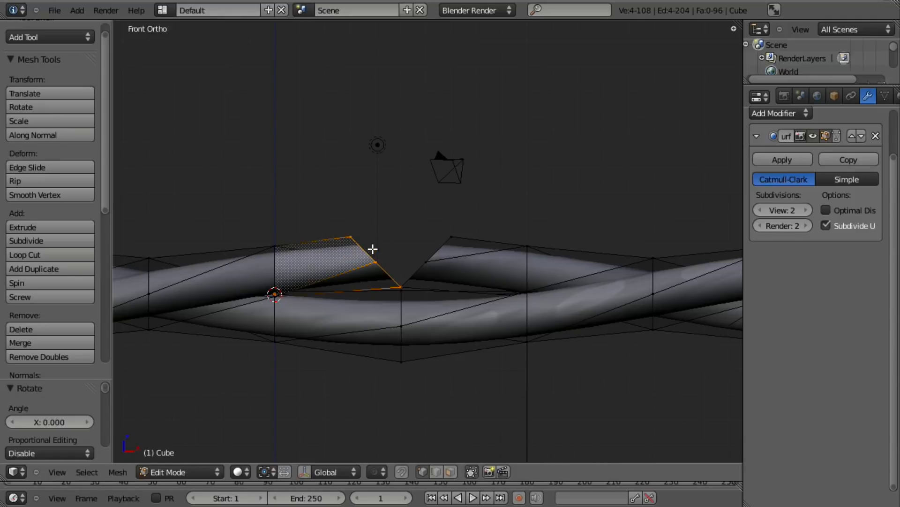
# - Add the right-hand open end loop to the selection and extrude both ends upward along the global Z axis
pyautogui.keyDown('alt'); pyautogui.keyDown('shift'); pyautogui.rightClick(419, 272); pyautogui.keyUp('shift'); pyautogui.keyUp('alt')
pyautogui.press('e')
pyautogui.press('z')
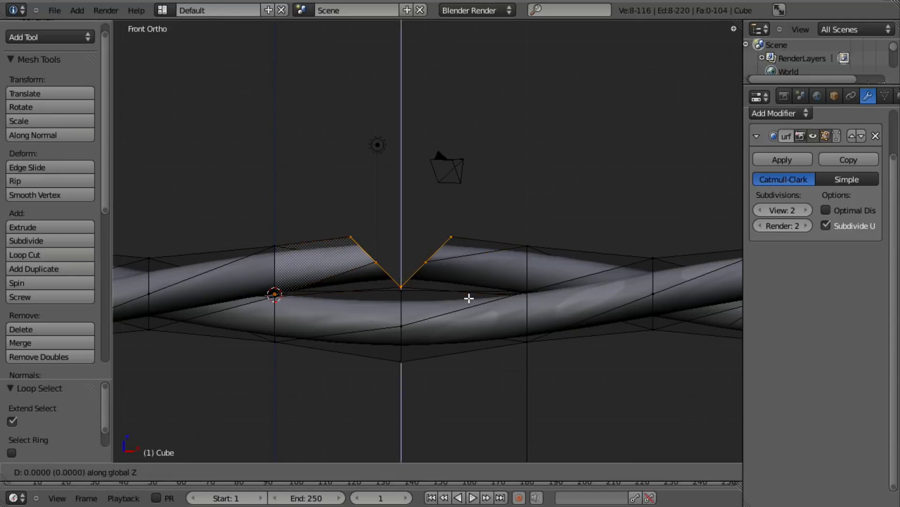
pyautogui.press('Return')
# - Rotate the top rims of both extruded ends until they are level, turning the left one by -45 degrees
pyautogui.keyDown('alt'); pyautogui.rightClick(434, 177); pyautogui.keyUp('alt')
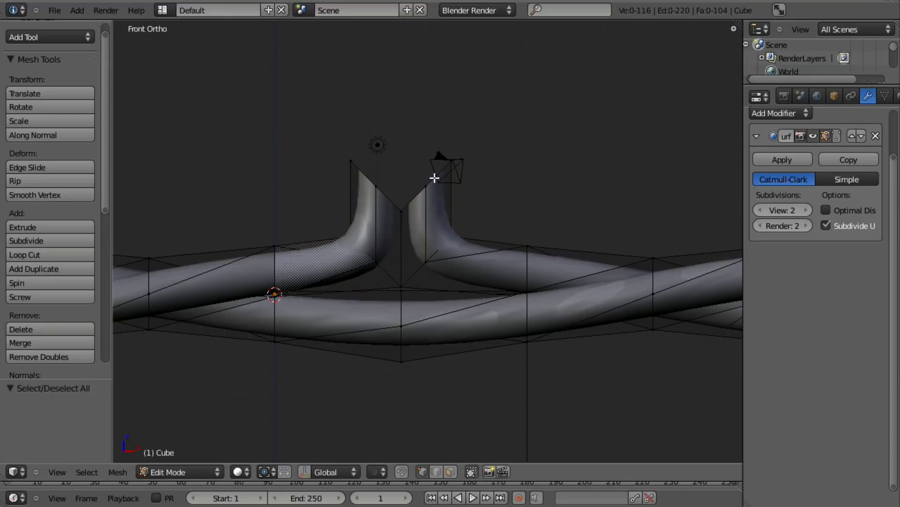
pyautogui.press('r')
pyautogui.rightClick(512, 207)
pyautogui.press('a')
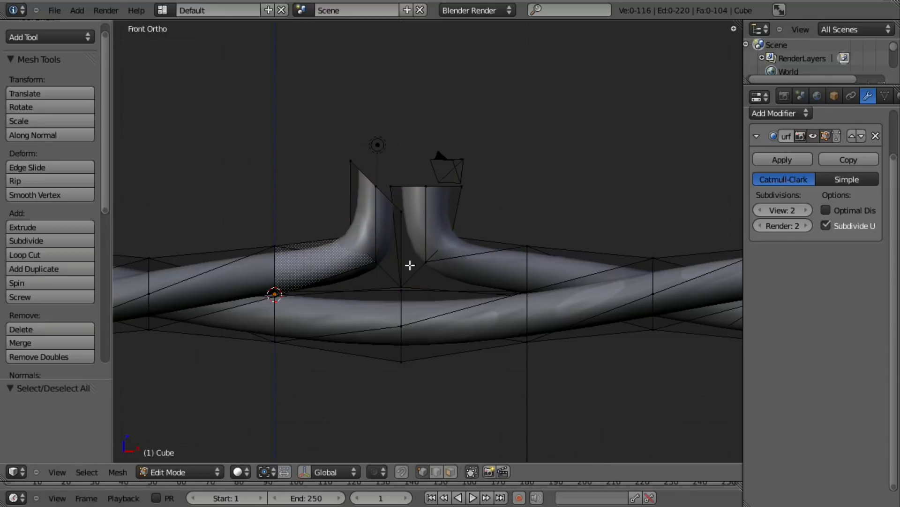
pyautogui.keyDown('alt'); pyautogui.rightClick(366, 174); pyautogui.keyUp('alt')
pyautogui.press('r')
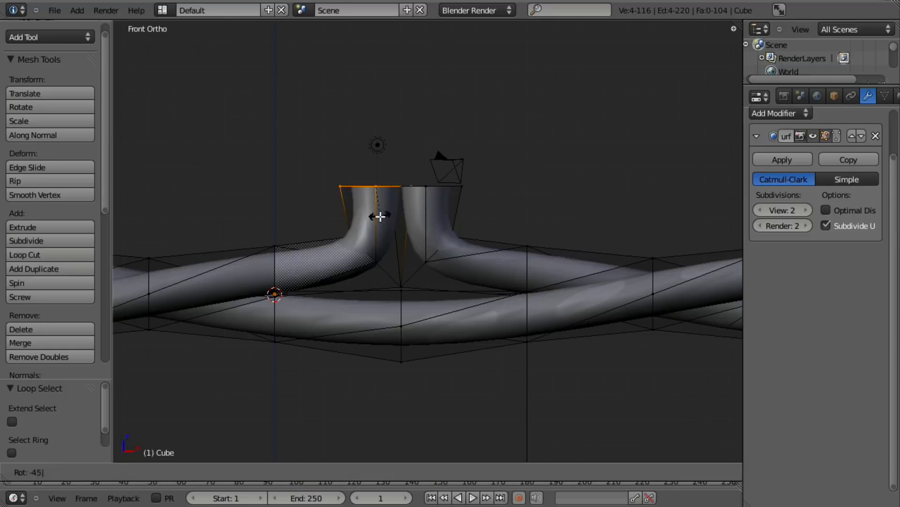
pyautogui.press('Return')
pyautogui.press('a')
# - Move the left and right bend loops at the base of the extruded ends outward along X to widen the bends
pyautogui.keyDown('alt'); pyautogui.rightClick(407, 277); pyautogui.keyUp('alt')
pyautogui.press('g')
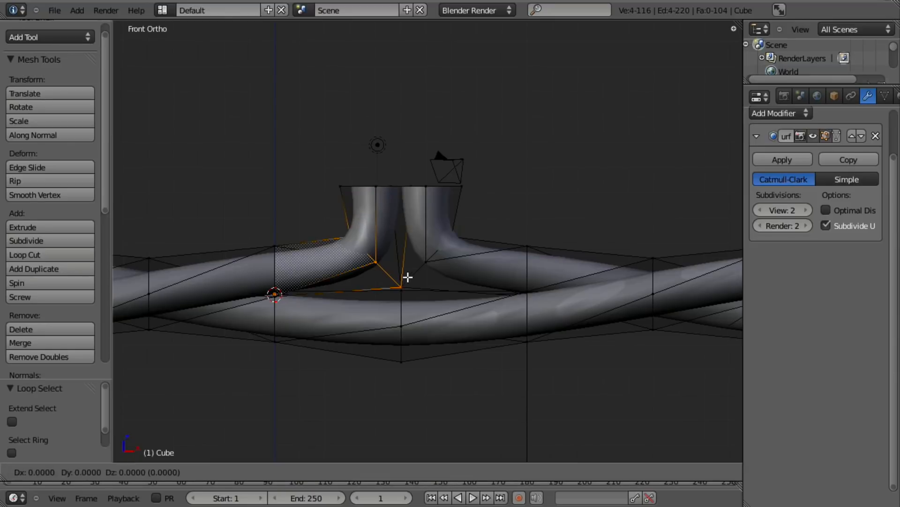
pyautogui.press('Return')
pyautogui.press('a')
pyautogui.keyDown('alt'); pyautogui.rightClick(438, 276); pyautogui.keyUp('alt')
pyautogui.press('g')
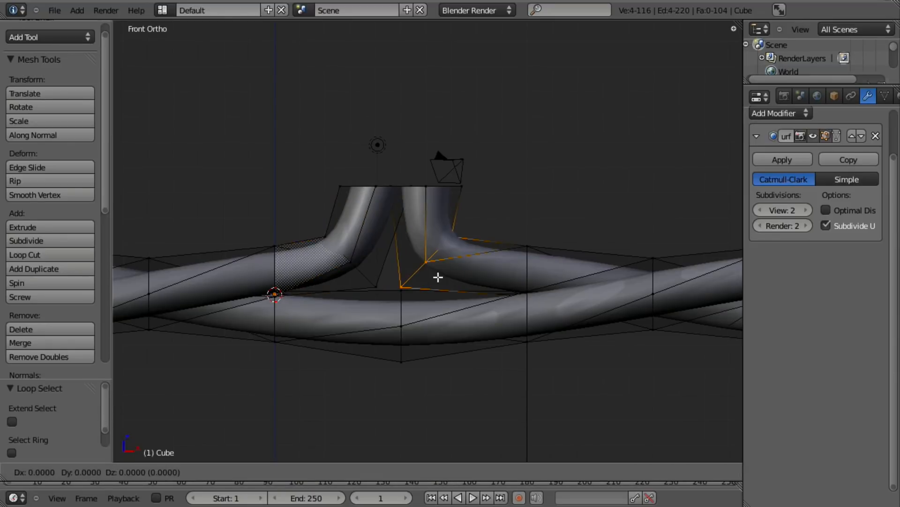
pyautogui.press('Return')
pyautogui.press('a')
# - Select the top rims of both upturned tube ends in wireframe and snap the 3D cursor to the selection
pyautogui.moveTo(412, 175); pyautogui.dragTo(327, 241, button='middle')
pyautogui.moveTo(458, 202); pyautogui.dragTo(448, 250, button='middle')
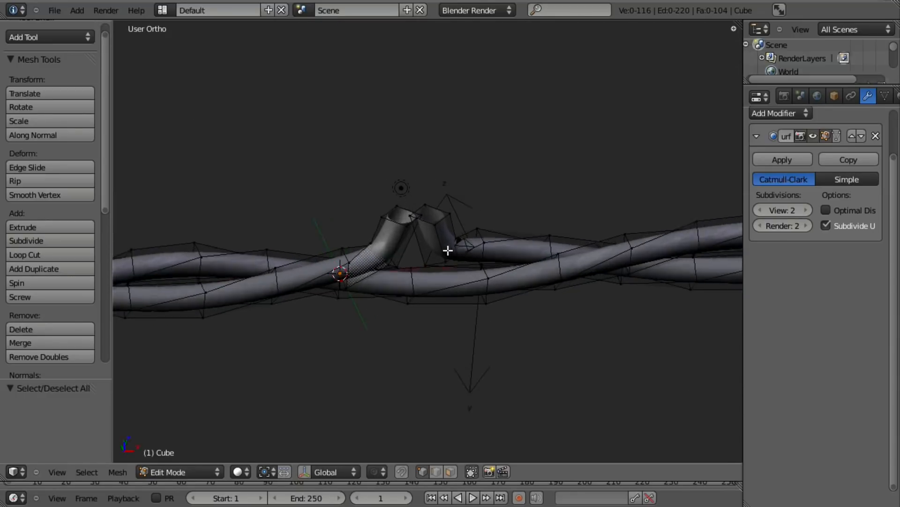
pyautogui.scroll(5, 327, 181)
pyautogui.press('KP_1')
pyautogui.press('z')
pyautogui.press('b')
pyautogui.moveTo(291, 127); pyautogui.dragTo(569, 212)
pyautogui.hotkey('shift', 's')
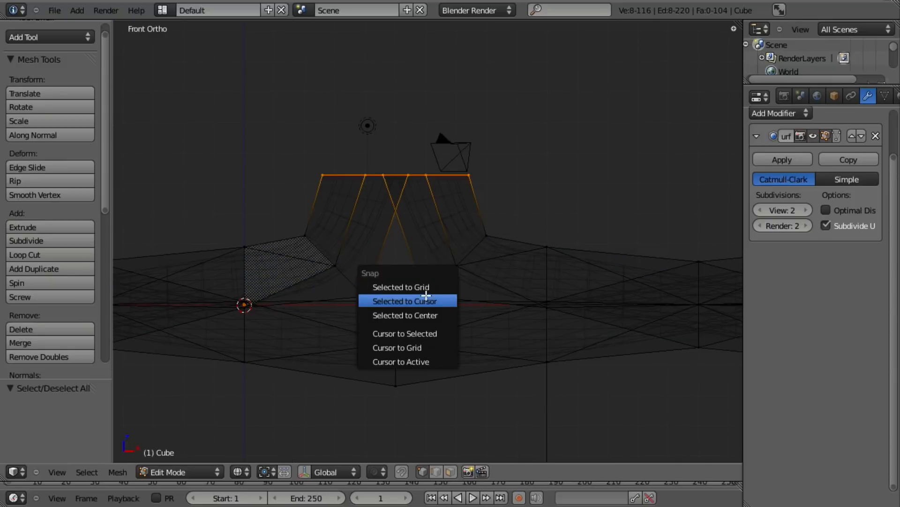
pyautogui.click(421, 332)
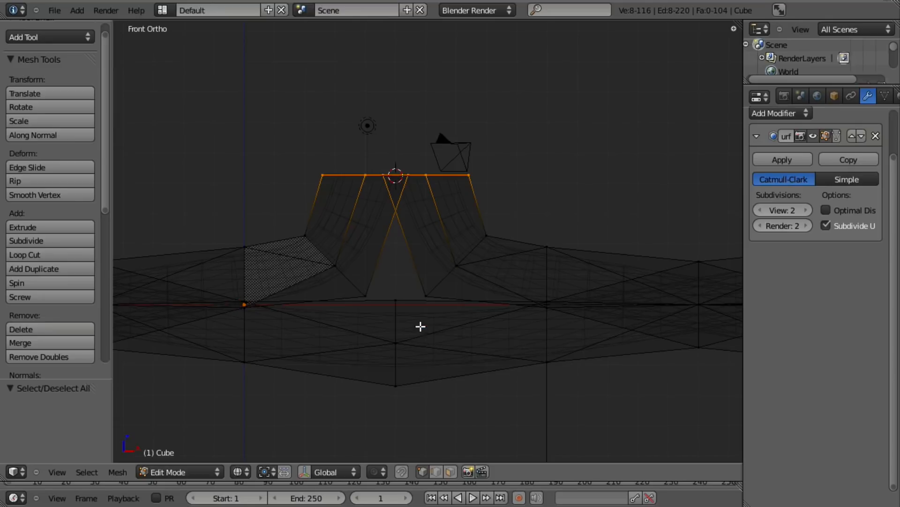
# - Add a mesh circle at the 3D cursor in the top view and set its vertex count to 8
pyautogui.scroll(-5, 432, 257)
pyautogui.press('KP_7')
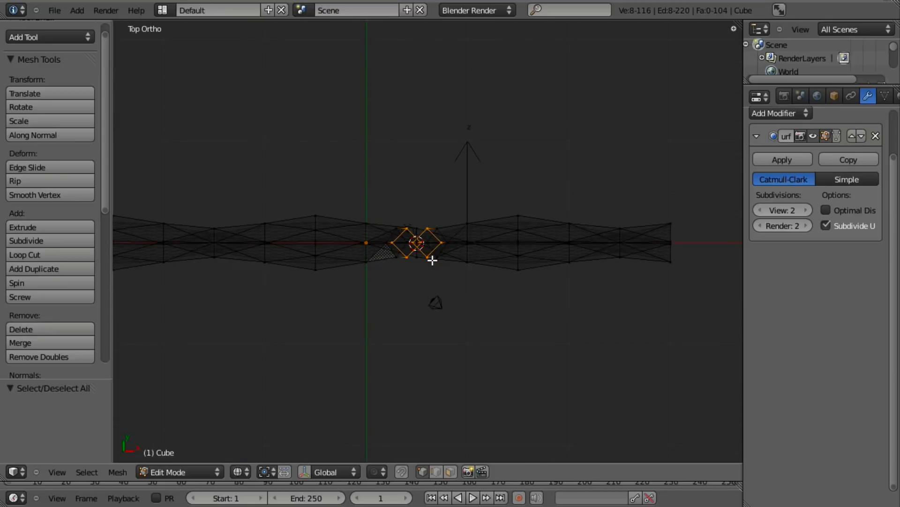
pyautogui.press('space')
pyautogui.write('circle')
pyautogui.press('Return')
pyautogui.scroll(7, 433, 259)
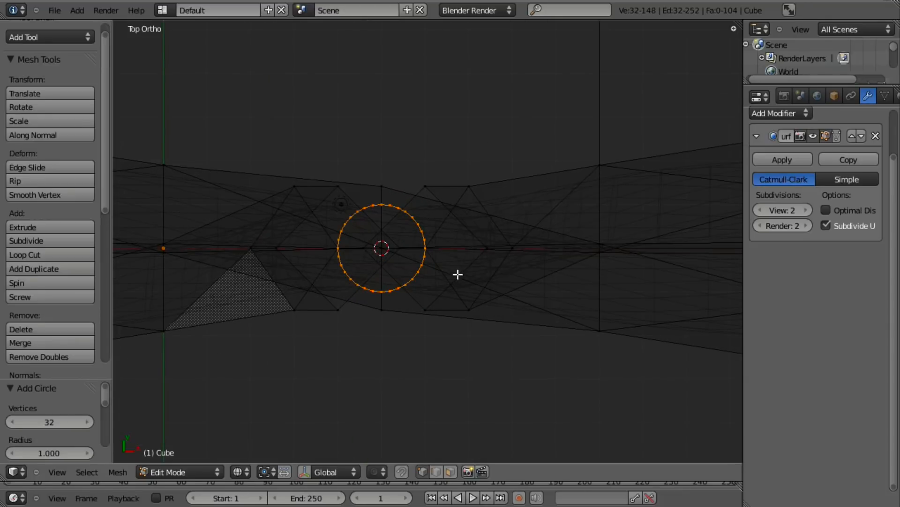
pyautogui.click(68, 424)
pyautogui.write('8')
pyautogui.press('Return')
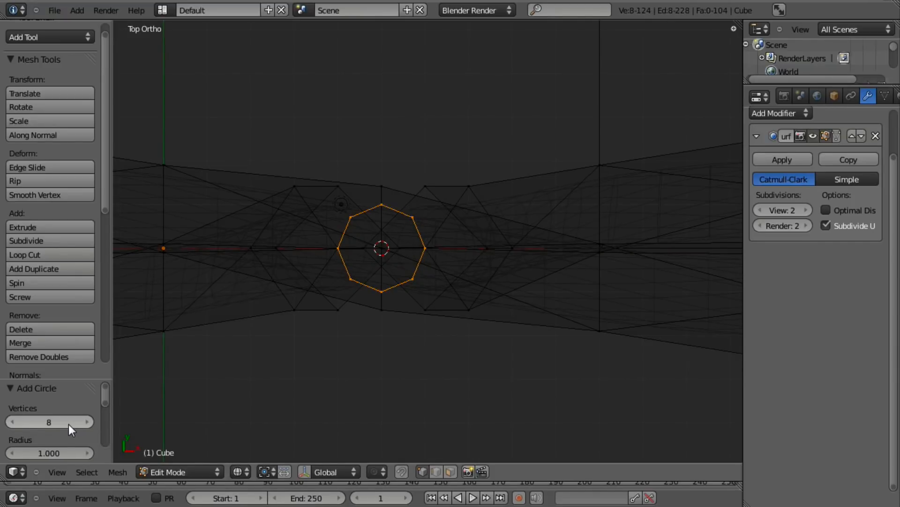
# - Rotate the circle 0.392 radians in the top view so its flat sides align with the X and Y axes
pyautogui.scroll(3, 504, 295)
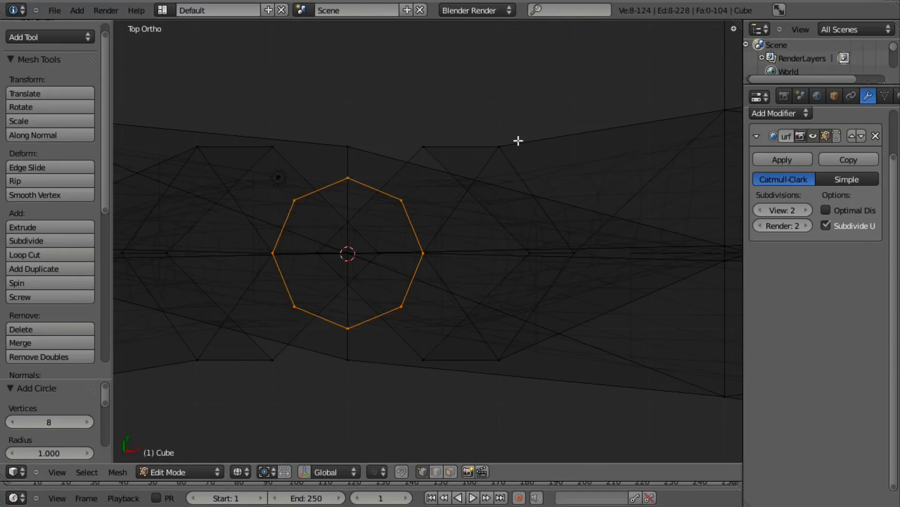
pyautogui.press('r')
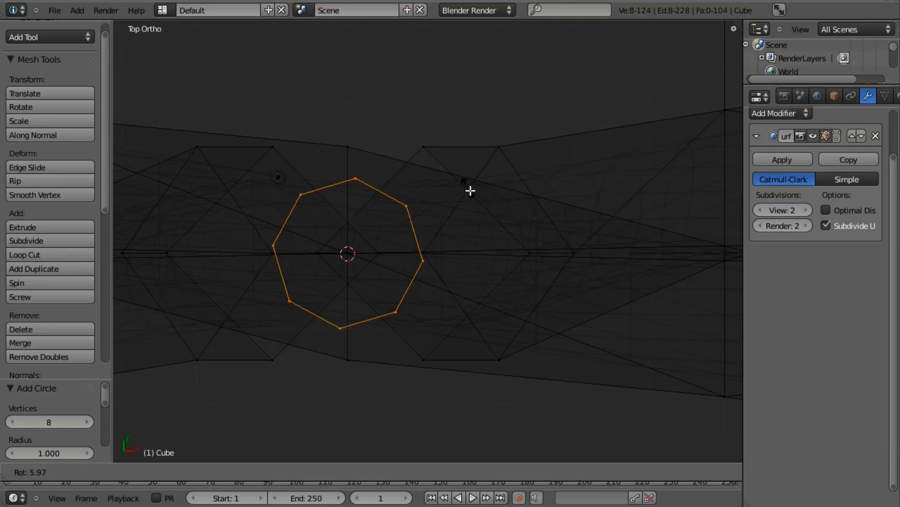
pyautogui.click(404, 144)
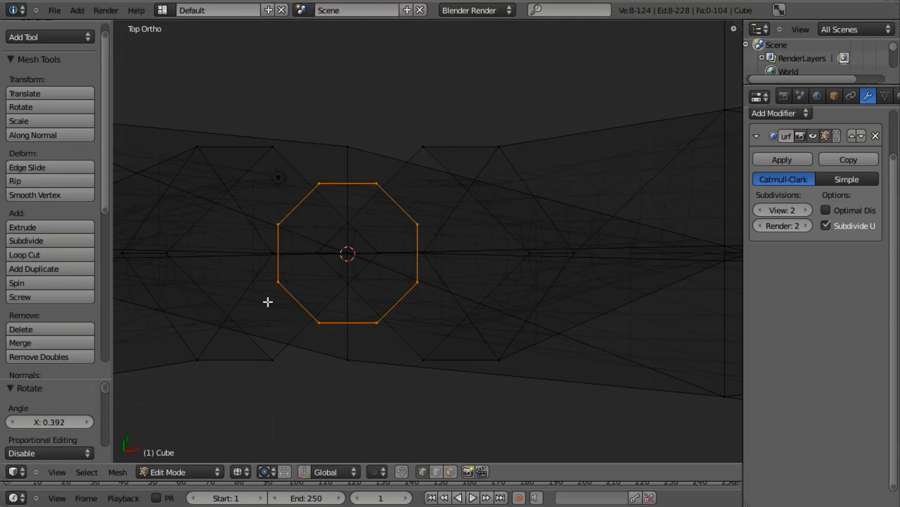
pyautogui.scroll(6, 343, 214)
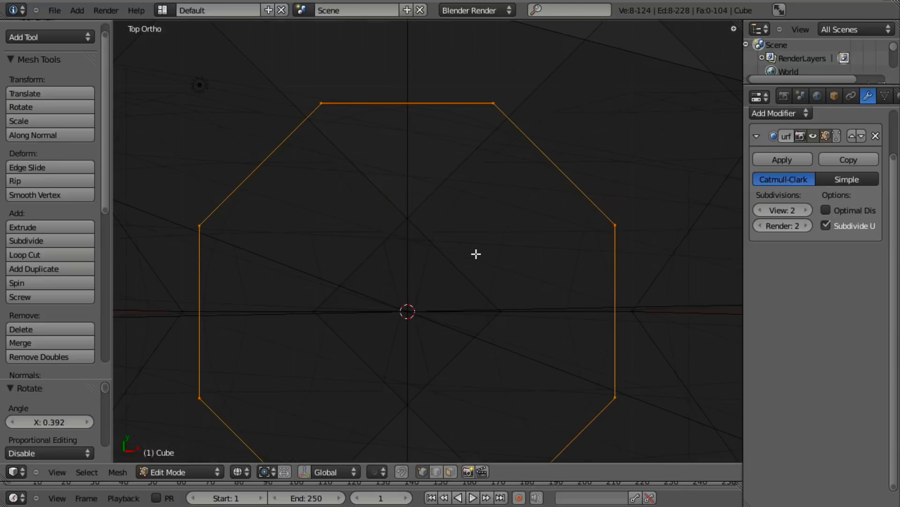
# - Scale the 8-sided circle uniformly by 2.668 so it spans the rims of both upturned tube ends
pyautogui.scroll(-8, 476, 253)
pyautogui.moveTo(457, 288); pyautogui.dragTo(449, 230, button='middle')
pyautogui.press('KP_1')
pyautogui.scroll(-6, 375, 192)
pyautogui.press('z')
pyautogui.scroll(-3, 395, 197)
pyautogui.moveTo(396, 195)
pyautogui.mouseDown(button='middle')
pyautogui.moveTo(420, 252)
pyautogui.moveTo(480, 245)
pyautogui.mouseUp(button='middle')
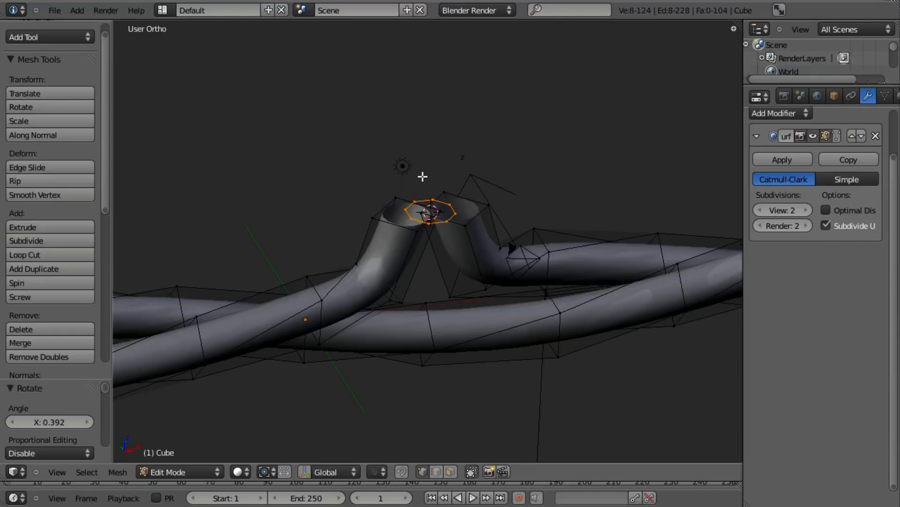
pyautogui.press('KP_1')
pyautogui.press('KP_7')
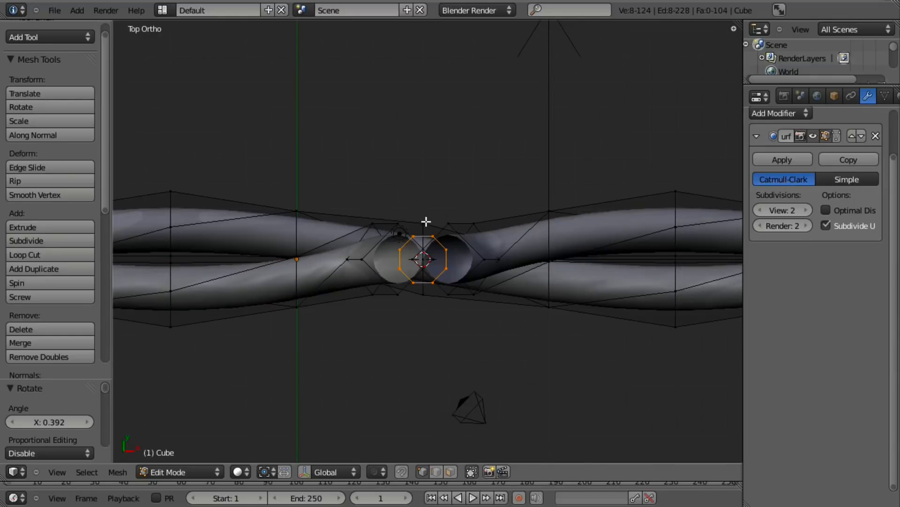
pyautogui.press('KP_1')
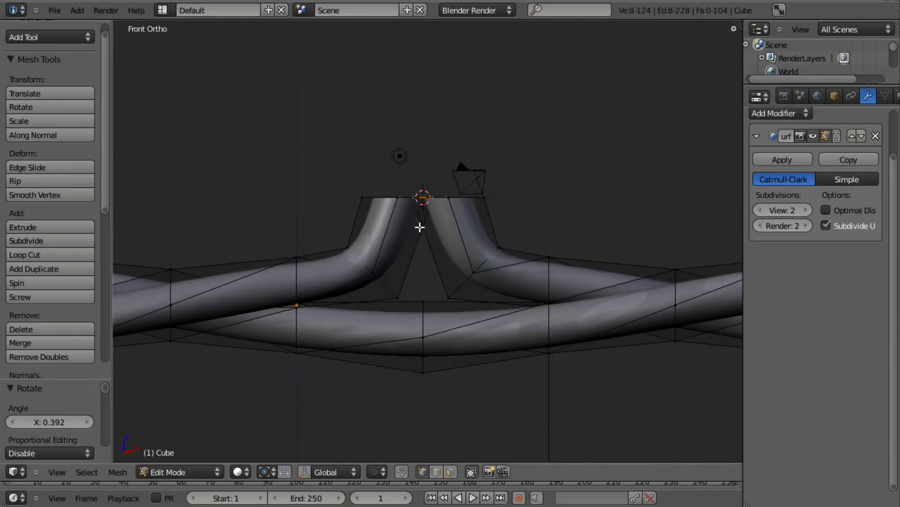
pyautogui.press('s')
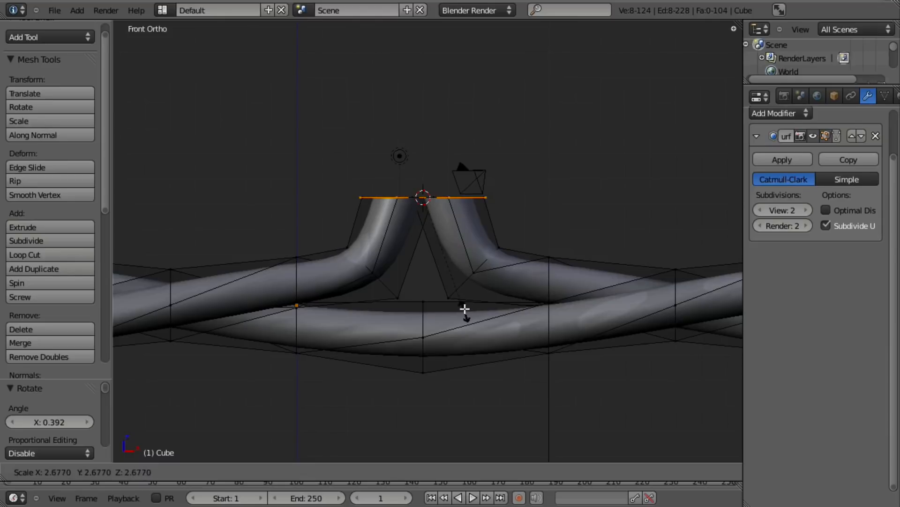
pyautogui.click(465, 312)
pyautogui.moveTo(452, 280); pyautogui.dragTo(440, 410, button='middle')
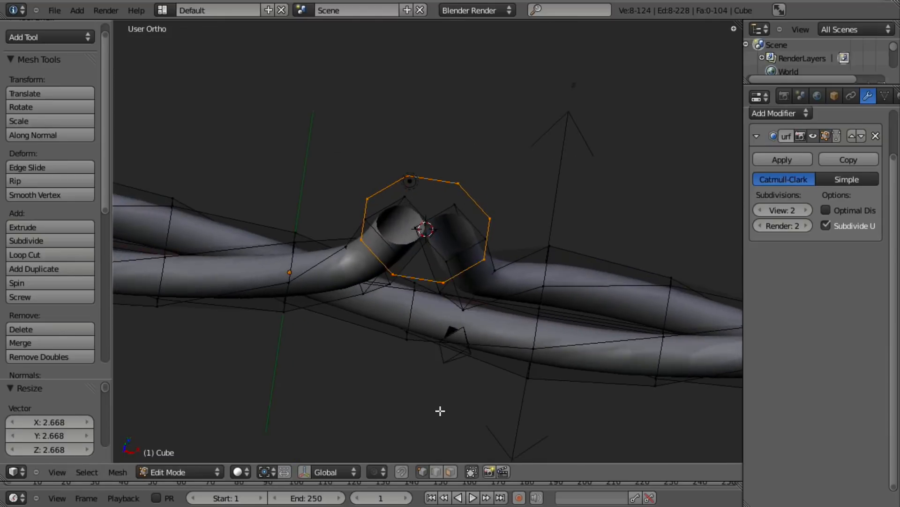
# - Extrude the circle 6.934 upward along Z to form the outlet's body
pyautogui.press('KP_1')
pyautogui.scroll(-3, 476, 314)
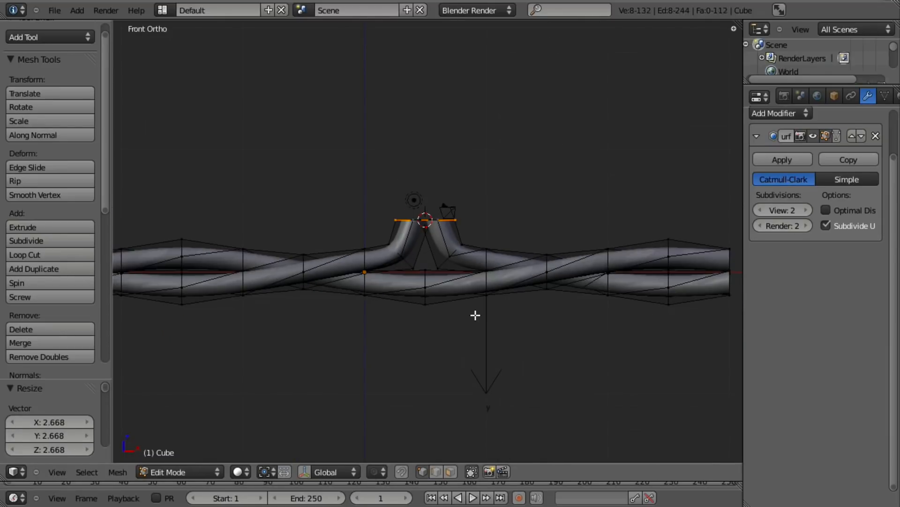
pyautogui.press('e')
pyautogui.press('z')
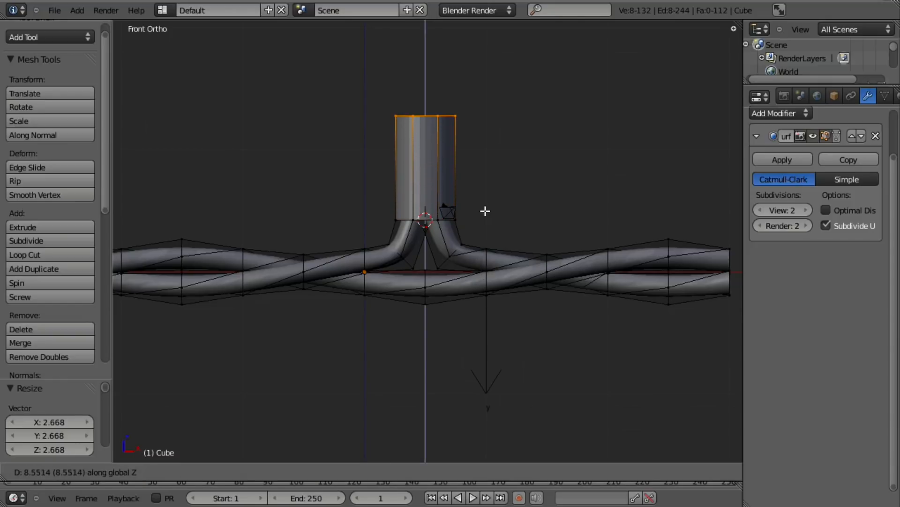
pyautogui.click(484, 230)
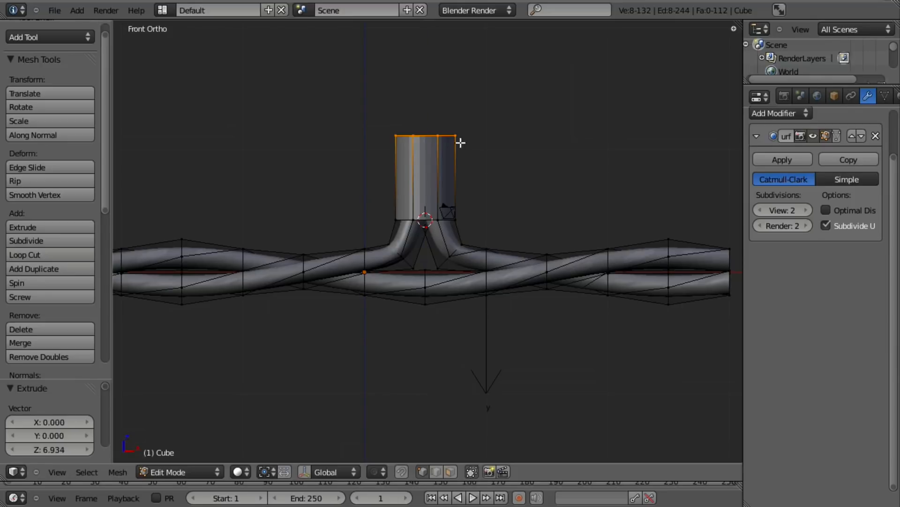
# - Scale the outlet's top rim uniformly by 1.195 so the body flares toward its opening
pyautogui.scroll(-4, 519, 162)
pyautogui.scroll(7, 515, 216)
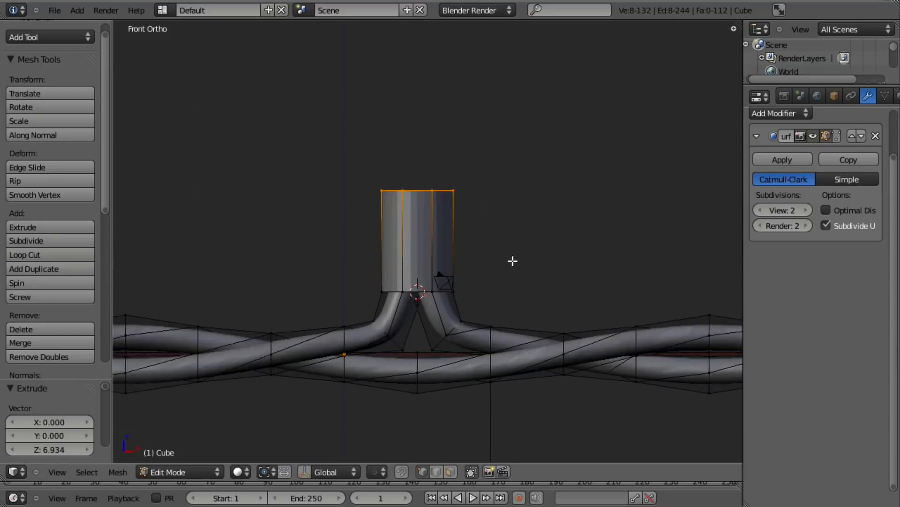
pyautogui.scroll(3, 513, 261)
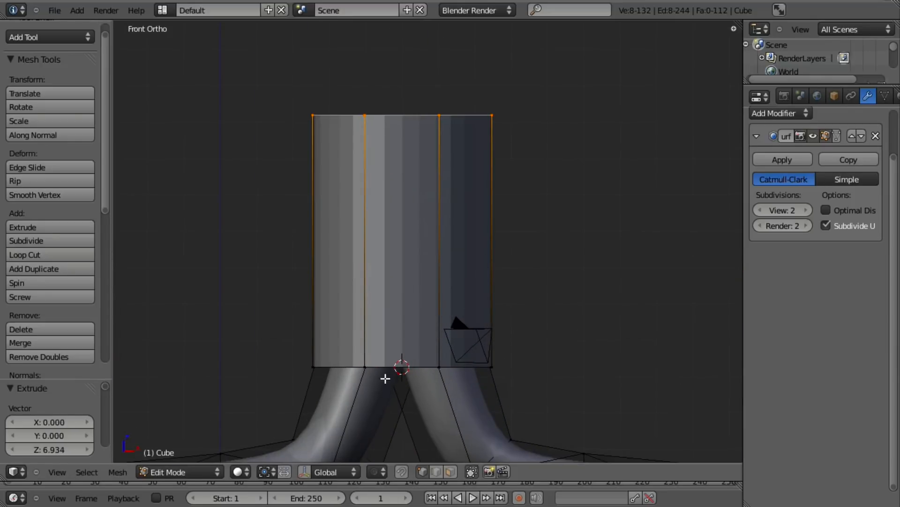
pyautogui.press('s')
pyautogui.click(635, 375)
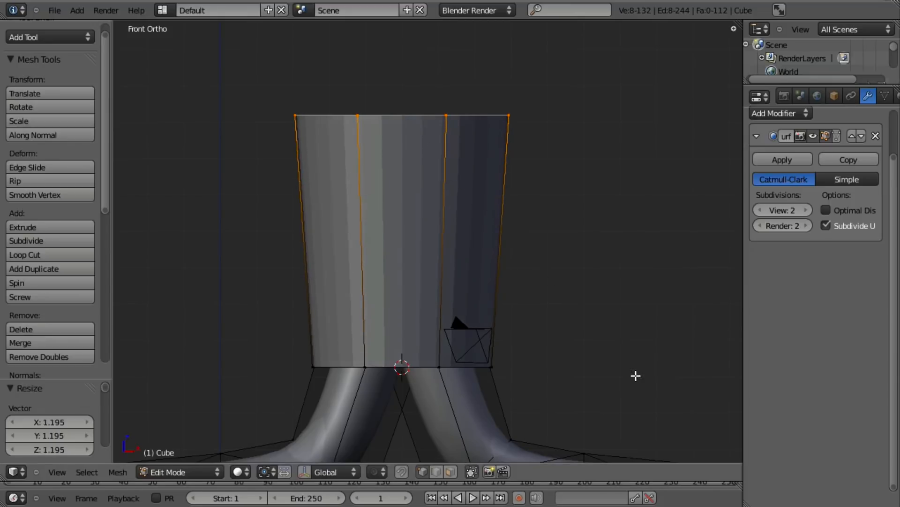
# - Extrude the outlet's top rim slightly upward along Z to form a narrow band
pyautogui.keyDown('shift'); pyautogui.moveTo(543, 228); pyautogui.dragTo(540, 243, button='middle'); pyautogui.keyUp('shift')
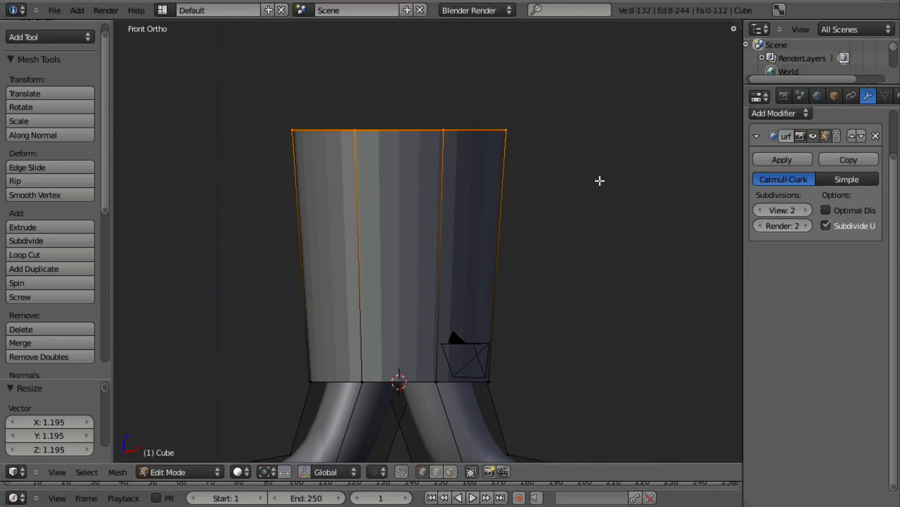
pyautogui.keyDown('shift'); pyautogui.moveTo(582, 268); pyautogui.dragTo(557, 339, button='middle'); pyautogui.keyUp('shift')
pyautogui.press('e')
pyautogui.press('z')
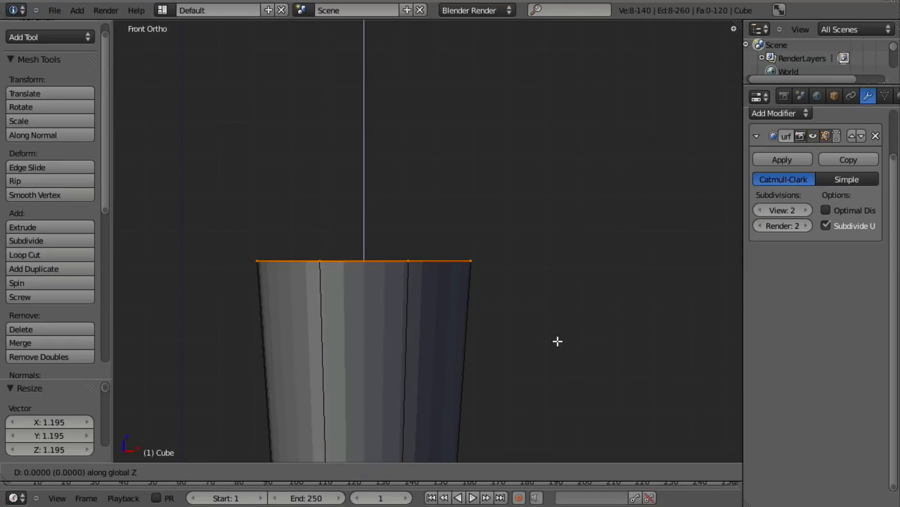
pyautogui.rightClick(558, 335)
pyautogui.press('z')
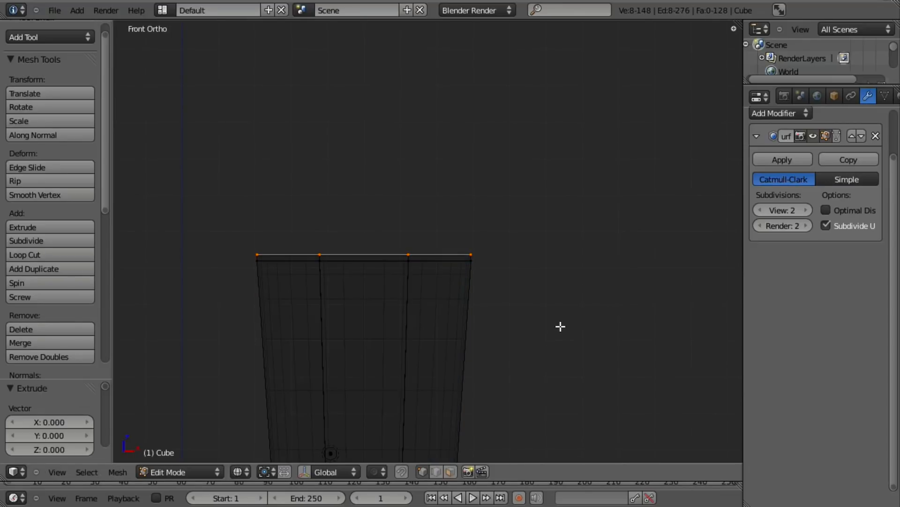
# - Raise a new extruded rim 0.271 along Z and scale it to 0.883 to bevel the outlet's upper edge
pyautogui.press('e')
pyautogui.press('z')
pyautogui.click(558, 318)
pyautogui.press('s')
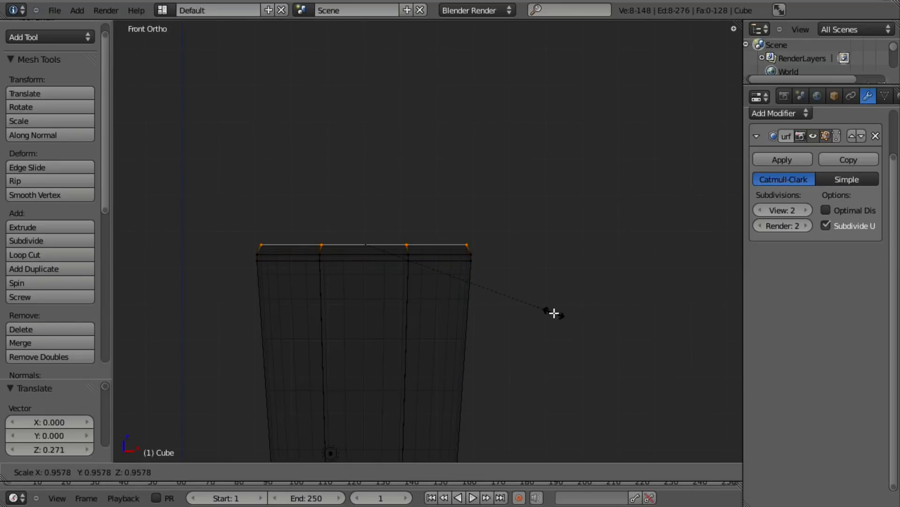
pyautogui.click(536, 321)
# - Extrude the rim upward again, scale it to 0.861 and lower it slightly along Z to round the lip
pyautogui.press('z')
pyautogui.scroll(4, 534, 321)
pyautogui.press('e')
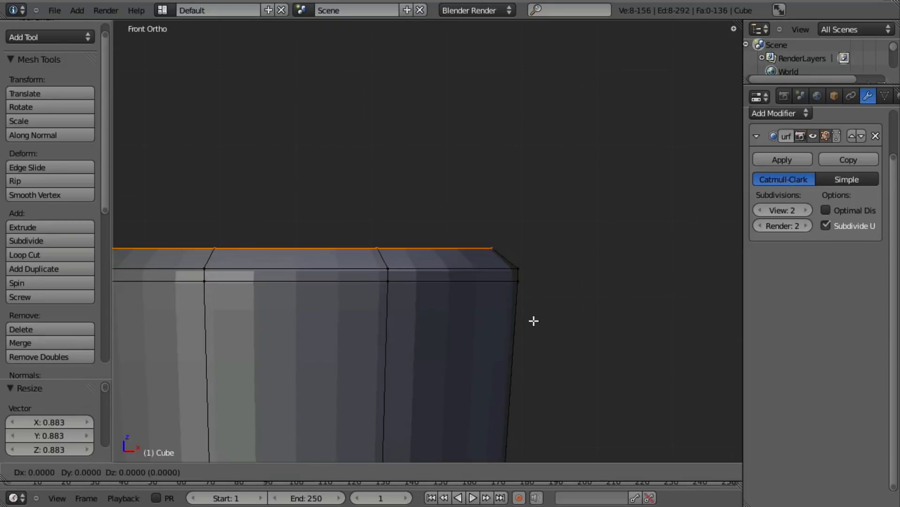
pyautogui.press('z')
pyautogui.click(533, 298)
pyautogui.press('s')
pyautogui.click(507, 285)
pyautogui.press('g')
pyautogui.press('z')
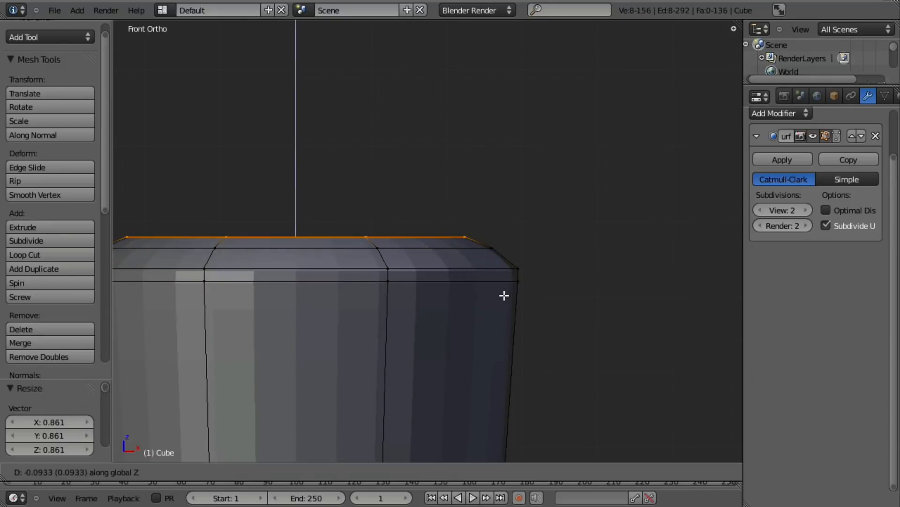
pyautogui.click(504, 297)
# - Extrude the lip's inner rim and move it down along Z into the opening to give the outlet an inner wall
pyautogui.press('z')
pyautogui.press('e')
pyautogui.rightClick(518, 277)
pyautogui.press('z')
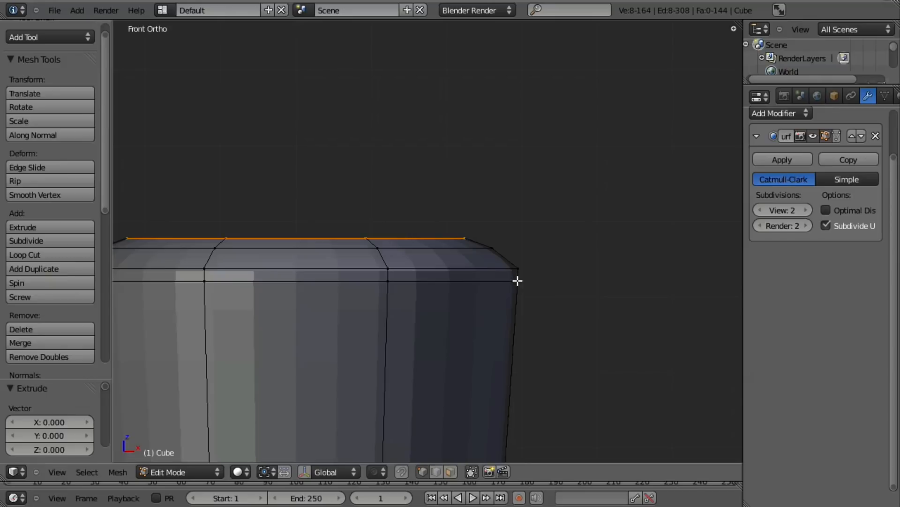
pyautogui.press('g')
pyautogui.press('z')
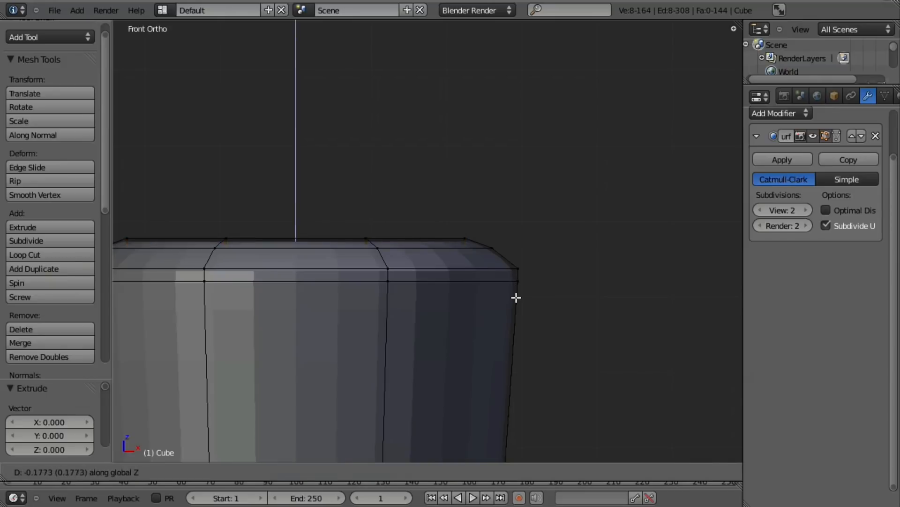
pyautogui.click(516, 305)
# - Add two closely spaced horizontal edge loops around the upper part of the outlet, sliding the first to a factor of 0.694
pyautogui.scroll(-7, 516, 304)
pyautogui.keyDown('shift'); pyautogui.moveTo(515, 303); pyautogui.dragTo(577, 244, button='middle'); pyautogui.keyUp('shift')
pyautogui.scroll(4, 577, 244)
pyautogui.press('z')
pyautogui.press('a')
pyautogui.hotkey('ctrl', 'r')
pyautogui.click(617, 180)
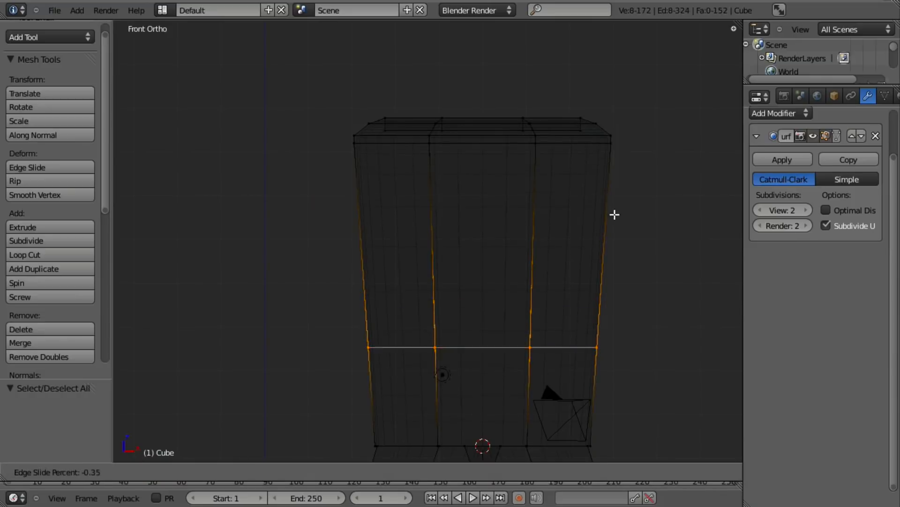
pyautogui.click(654, 76)
pyautogui.hotkey('ctrl', 'r')
pyautogui.click(611, 270)
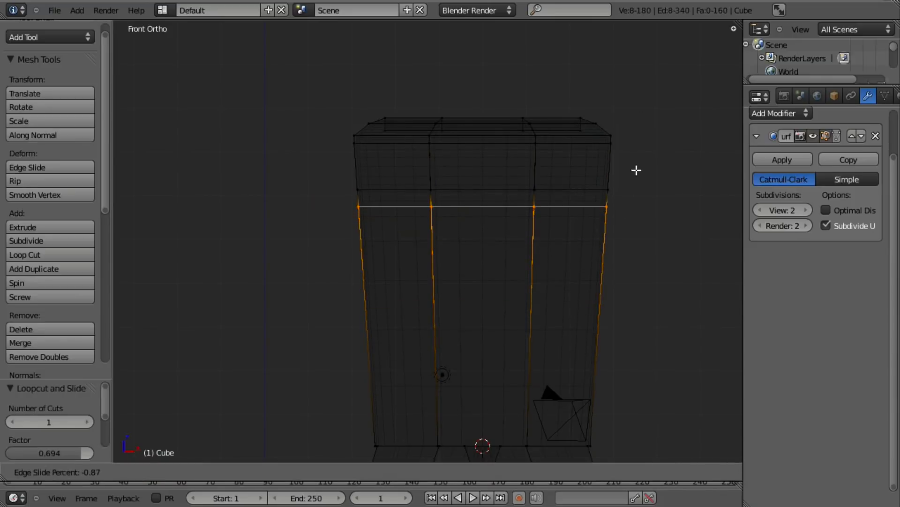
pyautogui.click(639, 166)
# - Extrude the narrow band between the two new loops and scale it inward to 0.955, locking Z
pyautogui.keyDown('alt'); pyautogui.keyDown('shift'); pyautogui.click(572, 190); pyautogui.keyUp('shift'); pyautogui.keyUp('alt')
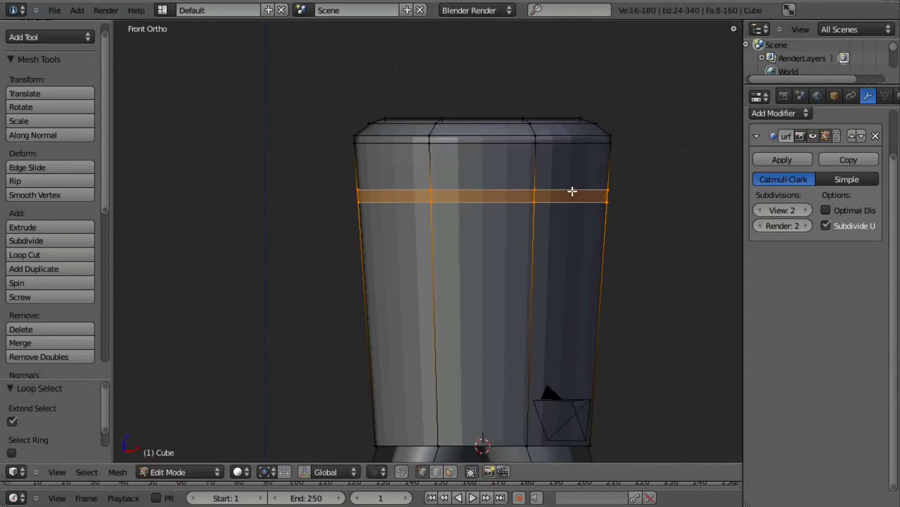
pyautogui.press('e')
pyautogui.press('s')
pyautogui.hotkey('shift', 'z')
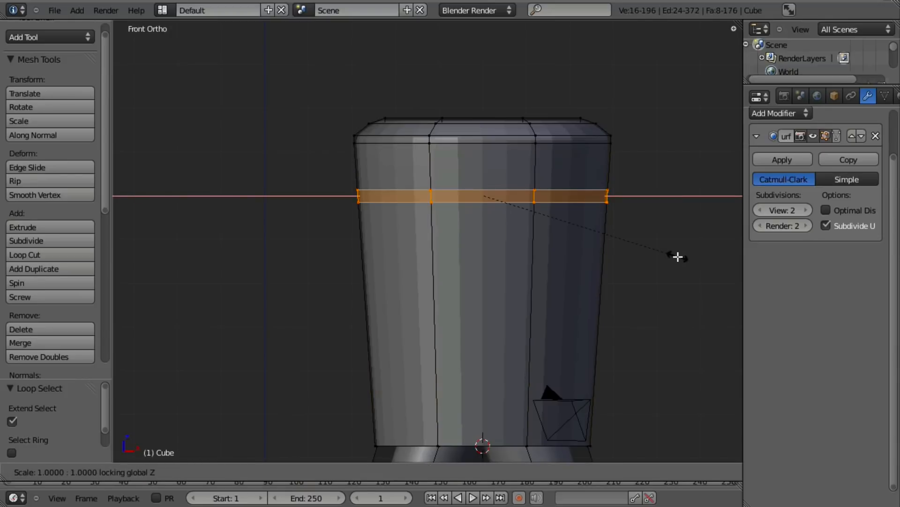
pyautogui.press('Escape')
pyautogui.press('s')
pyautogui.hotkey('shift', 'z')
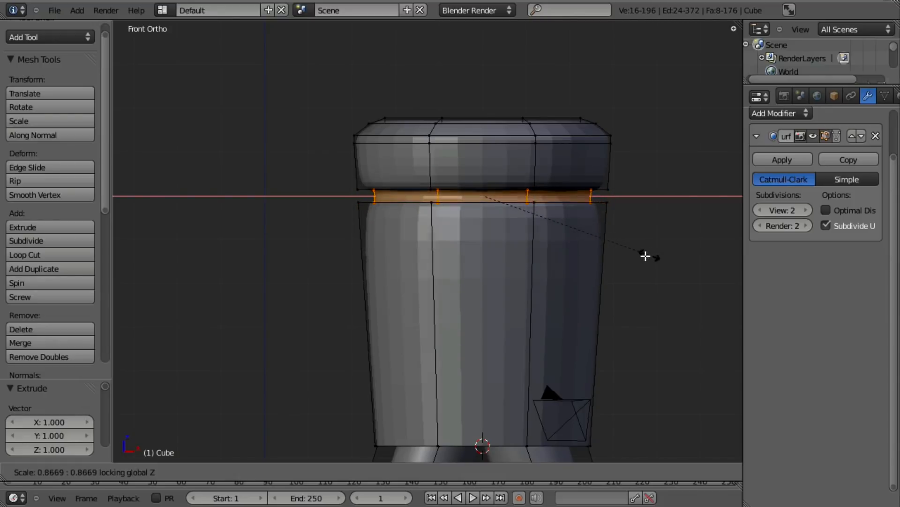
pyautogui.click(669, 255)
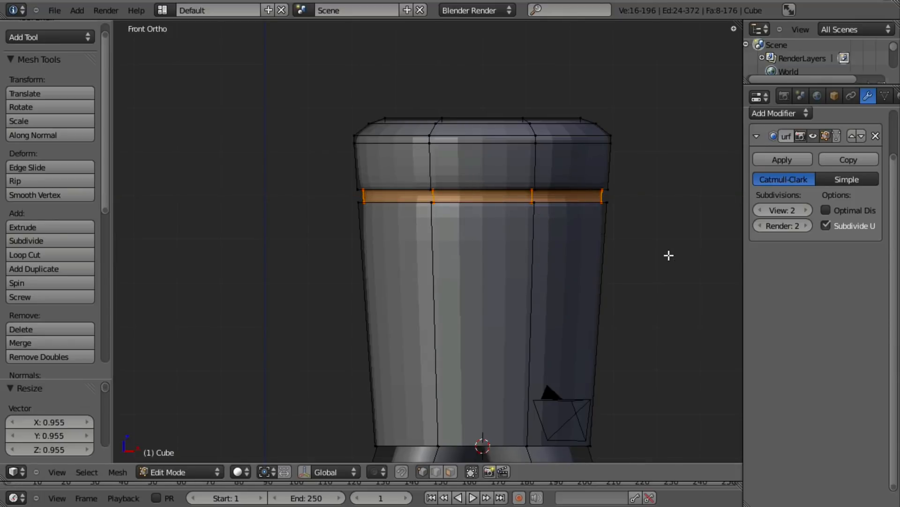
# - Extrude the band once more and scale it inward to about 0.92, locking Z, to deepen the groove
pyautogui.press('e')
pyautogui.rightClick(669, 255)
pyautogui.press('s')
pyautogui.hotkey('shift', 'z')
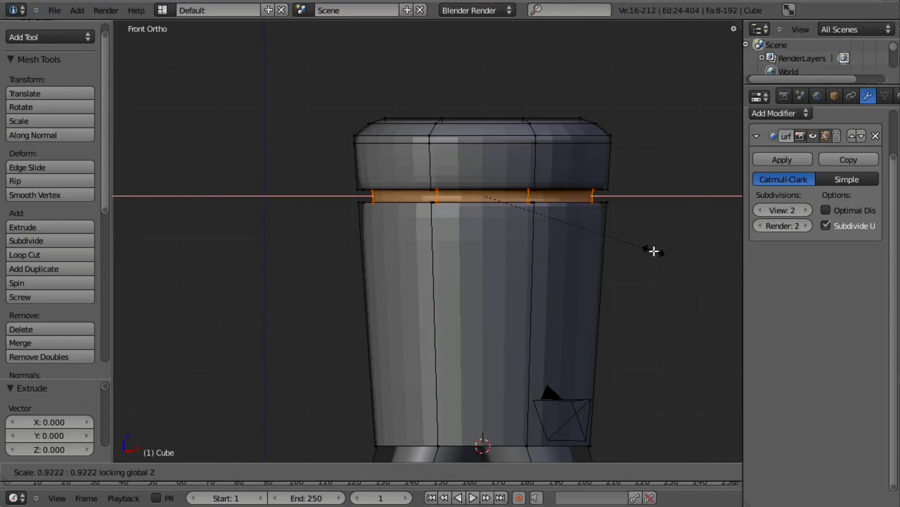
pyautogui.click(652, 251)
# - Return to Object Mode and apply smooth shading to the whole model
pyautogui.press('a')
pyautogui.press('Tab')
pyautogui.scroll(-6, 521, 243)
pyautogui.moveTo(519, 242); pyautogui.dragTo(600, 266, button='middle')
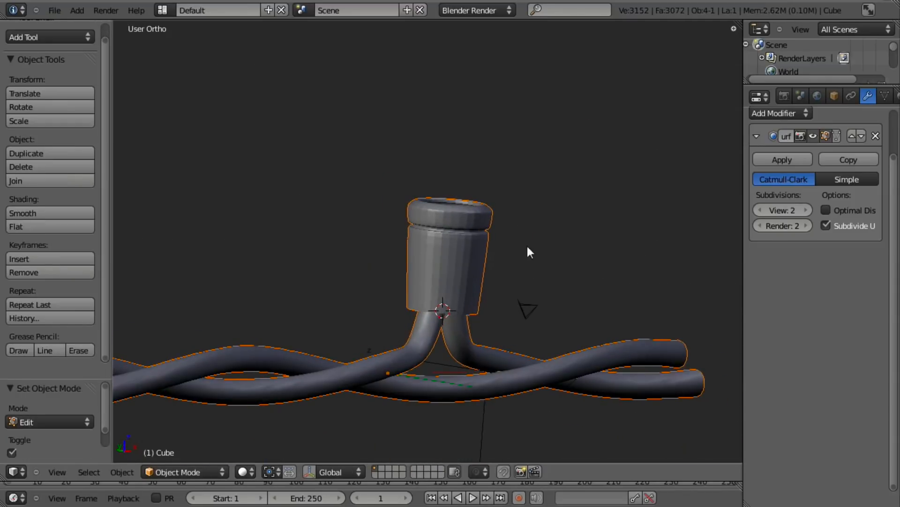
pyautogui.scroll(5, 528, 252)
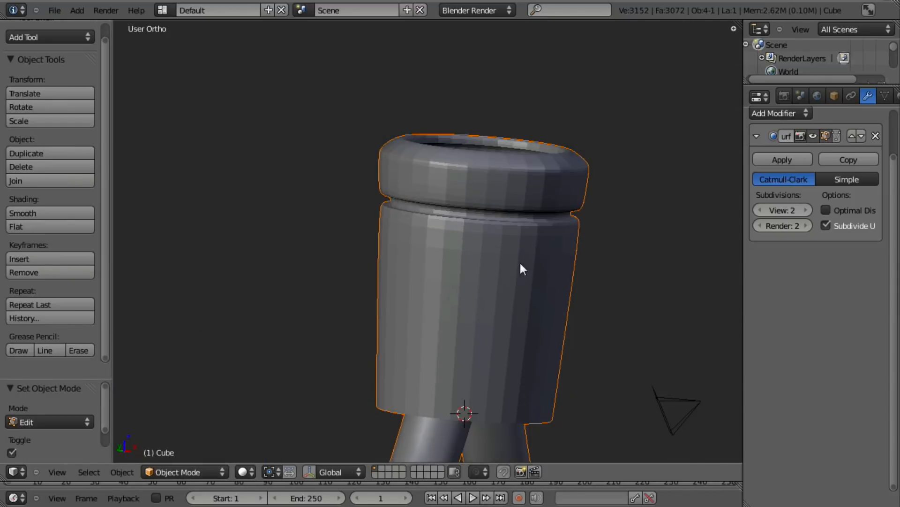
pyautogui.click(50, 213)
# - Add an edge loop around the outlet's body and slide it to -0.953, just below the groove, to sharpen that edge
pyautogui.scroll(-4, 525, 286)
pyautogui.moveTo(524, 285); pyautogui.dragTo(523, 218, button='middle')
pyautogui.scroll(2, 523, 217)
pyautogui.press('KP_1')
pyautogui.scroll(4, 519, 215)
pyautogui.press('Tab')
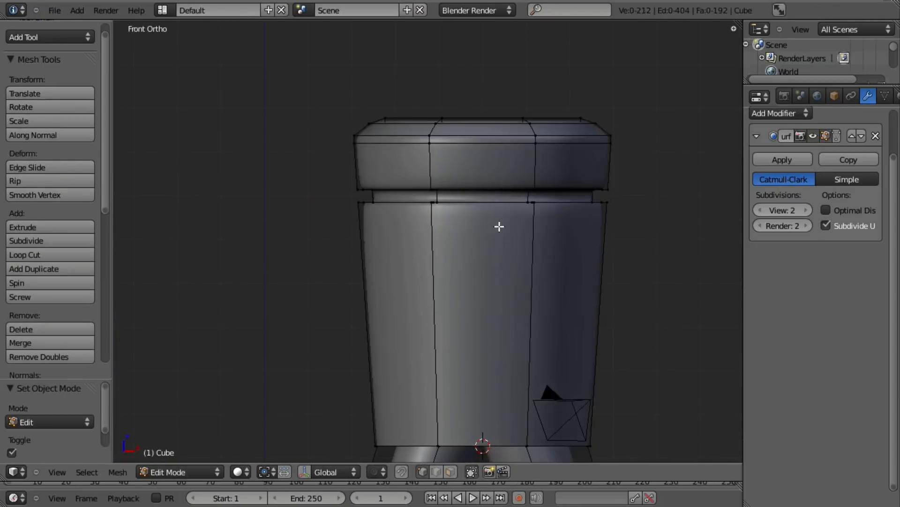
pyautogui.click(618, 303)
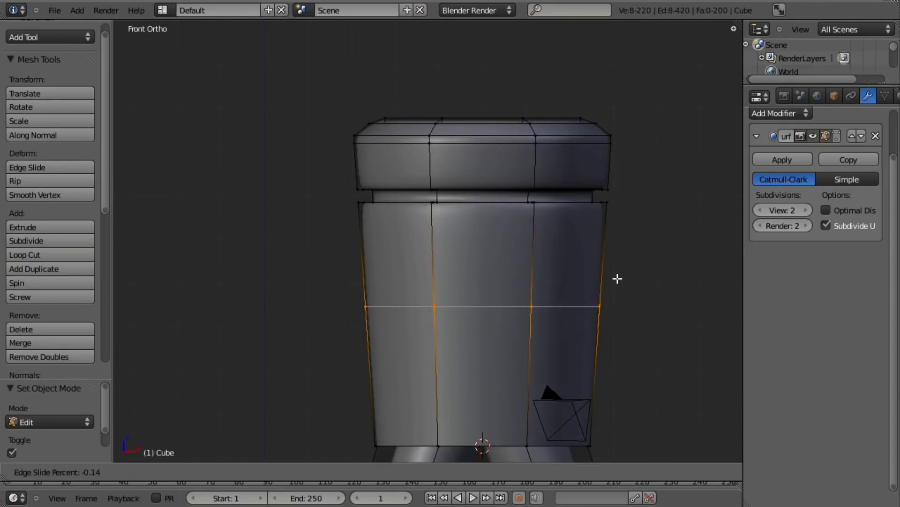
pyautogui.click(634, 187)
# - Add an edge loop around the outlet's cap just above the groove and return to Object Mode
pyautogui.hotkey('ctrl', 'r')
pyautogui.click(619, 163)
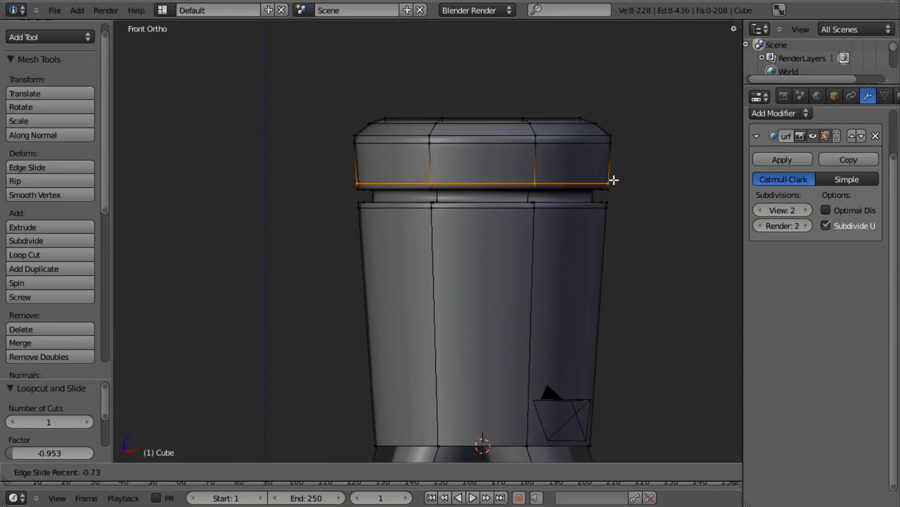
pyautogui.click(613, 181)
pyautogui.scroll(-4, 519, 346)
pyautogui.press('Tab')
pyautogui.scroll(3, 488, 305)
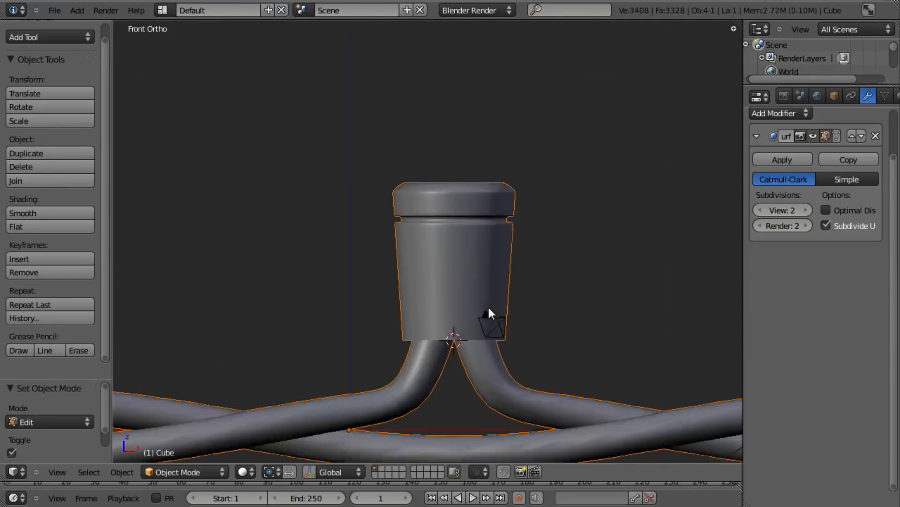
# - Examine the outlet and its junction with the two tube ends in angled and front views, in solid and wireframe display
pyautogui.moveTo(405, 271); pyautogui.dragTo(498, 287, button='middle')
pyautogui.scroll(-4, 511, 281)
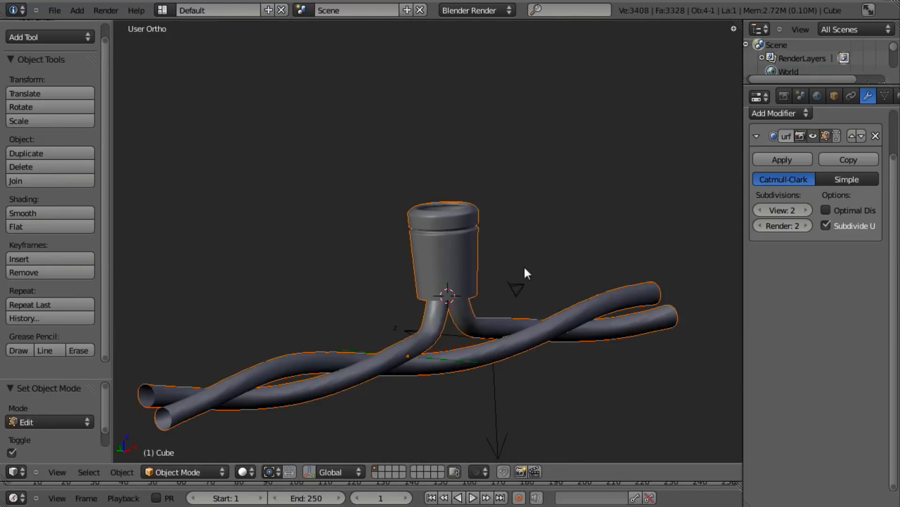
pyautogui.press('KP_1')
pyautogui.scroll(-4, 506, 235)
pyautogui.scroll(4, 504, 236)
pyautogui.scroll(4, 492, 238)
pyautogui.press('x')
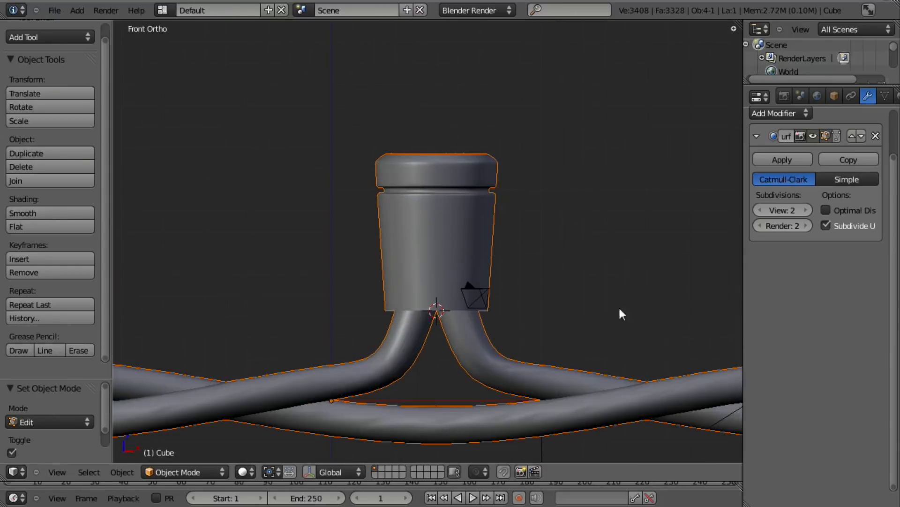
pyautogui.press('z')
pyautogui.scroll(2, 521, 220)
pyautogui.press('z')
pyautogui.scroll(-4, 507, 240)
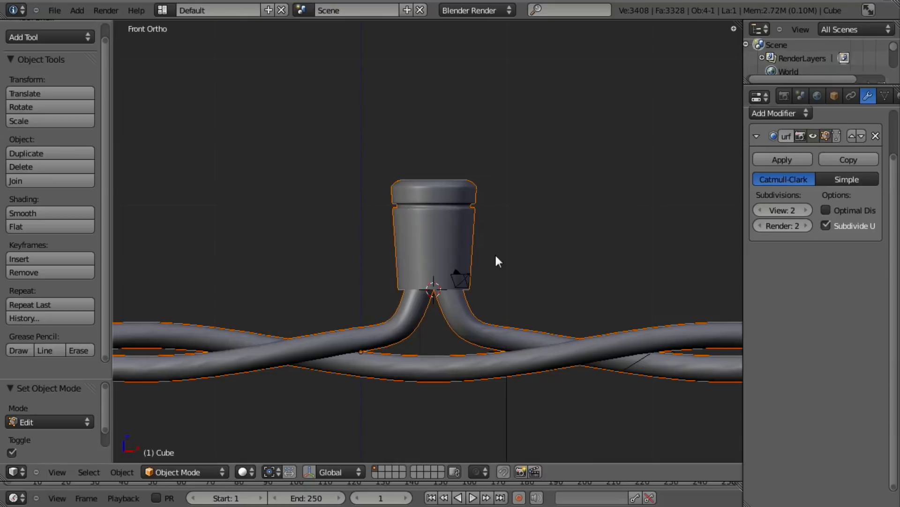
# - Extrude the bottom edge loop of the outlet's body downward by about 0.045 along Z
pyautogui.scroll(2, 491, 256)
pyautogui.scroll(-5, 452, 258)
pyautogui.press('Tab')
pyautogui.scroll(6, 483, 269)
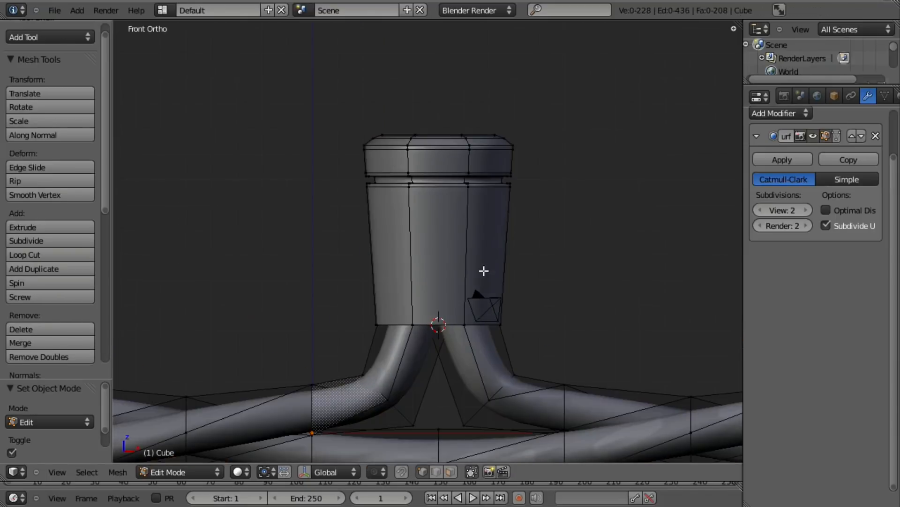
pyautogui.press('z')
pyautogui.keyDown('alt'); pyautogui.rightClick(483, 321); pyautogui.keyUp('alt')
pyautogui.keyDown('shift'); pyautogui.moveTo(485, 391); pyautogui.dragTo(485, 320, button='middle'); pyautogui.keyUp('shift')
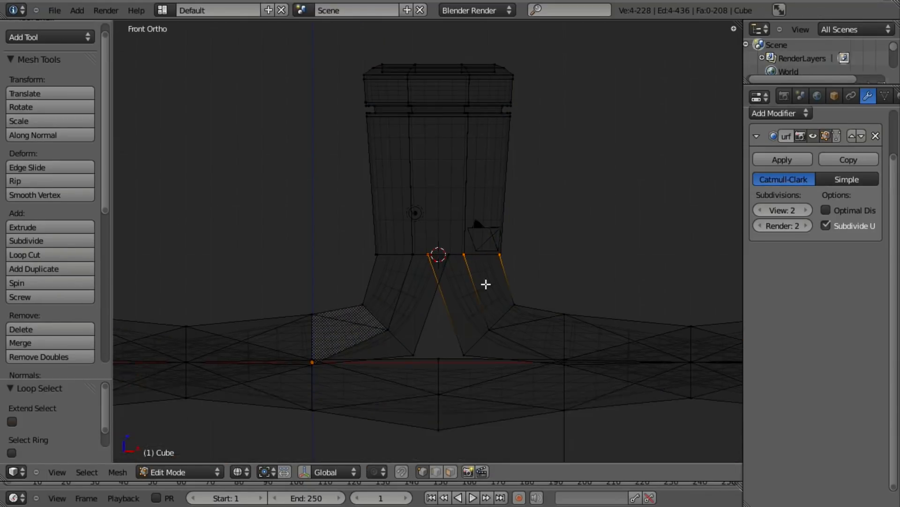
pyautogui.scroll(5, 469, 270)
pyautogui.press('a')
pyautogui.moveTo(424, 351); pyautogui.dragTo(411, 400, button='middle')
pyautogui.press('z')
pyautogui.keyDown('alt'); pyautogui.rightClick(436, 352); pyautogui.keyUp('alt')
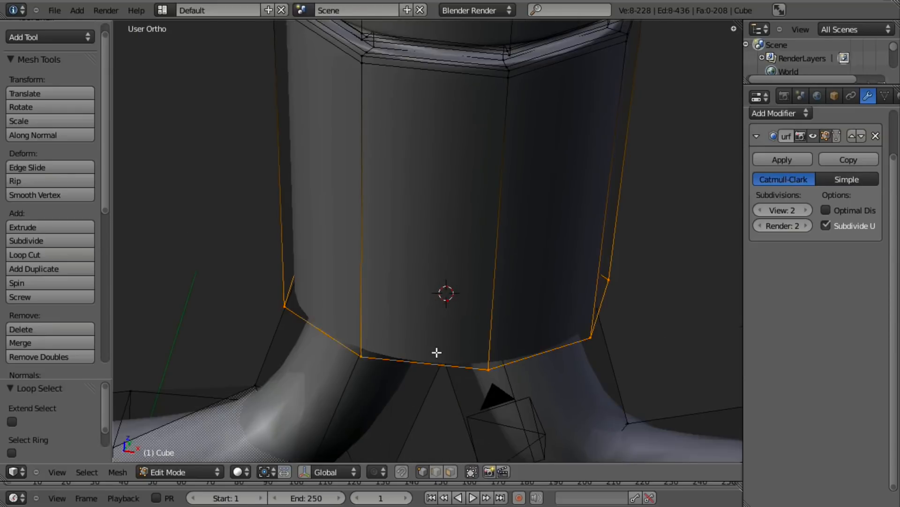
pyautogui.press('KP_1')
pyautogui.press('e')
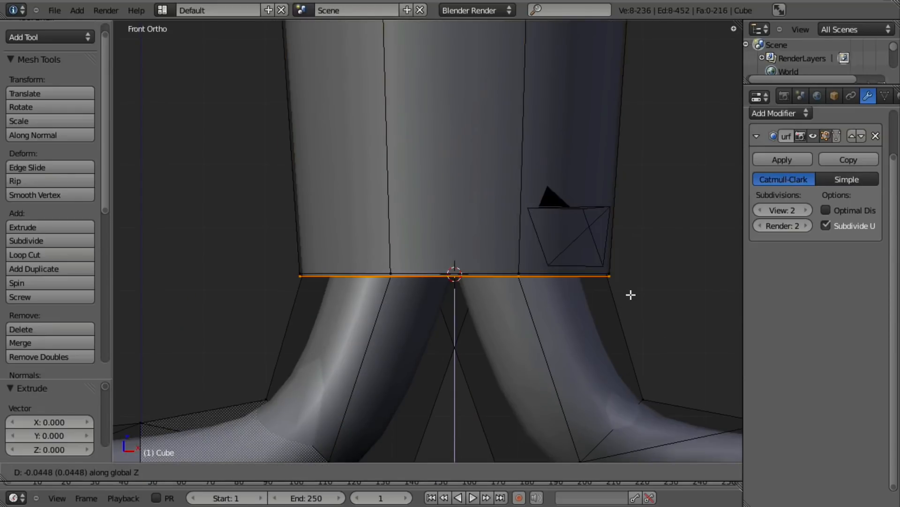
pyautogui.click(631, 296)
# - Add an edge loop around the outlet's mouth, close to the inner edge of its rim
pyautogui.keyDown('shift'); pyautogui.moveTo(607, 142); pyautogui.dragTo(560, 287, button='middle'); pyautogui.keyUp('shift')
pyautogui.scroll(-3, 561, 288)
pyautogui.keyDown('shift'); pyautogui.moveTo(565, 184); pyautogui.dragTo(530, 244, button='middle'); pyautogui.keyUp('shift')
pyautogui.scroll(4, 546, 273)
pyautogui.press('a')
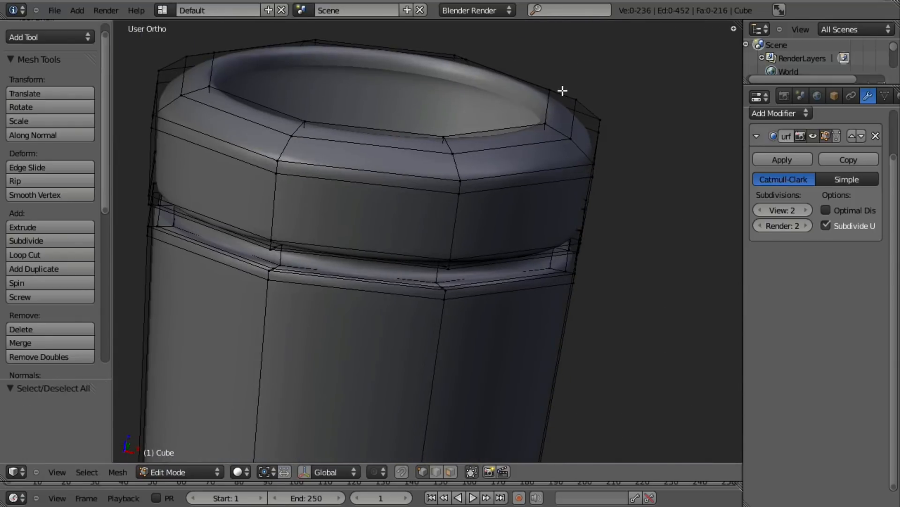
pyautogui.hotkey('ctrl', 'r')
pyautogui.click(562, 90)
pyautogui.click(562, 90)
pyautogui.press('a')
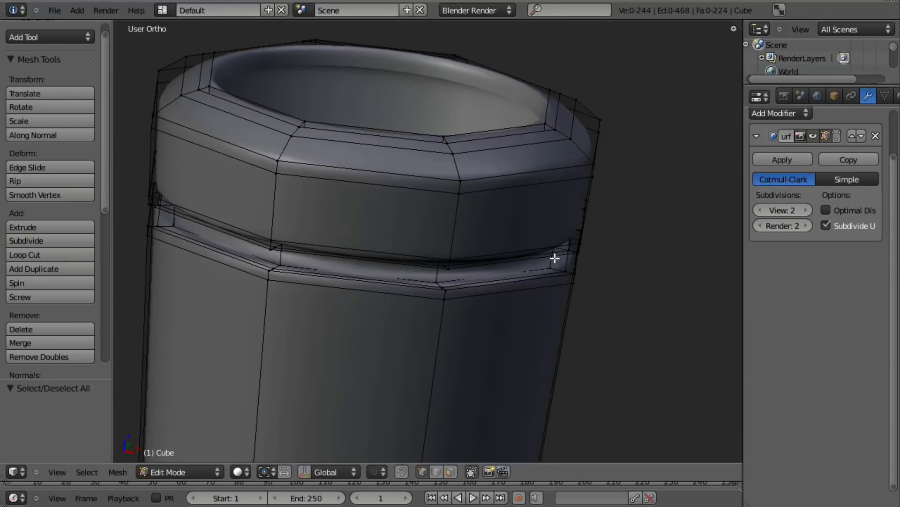
# - Examine the outlet's rim, groove and lower edge in angled and front views, in Edit Mode and Object Mode
pyautogui.moveTo(554, 258); pyautogui.dragTo(529, 195, button='middle')
pyautogui.keyDown('alt'); pyautogui.rightClick(496, 134); pyautogui.keyUp('alt')
pyautogui.press('z')
pyautogui.press('a')
pyautogui.press('z')
pyautogui.scroll(-2, 513, 257)
pyautogui.scroll(-3, 422, 305)
pyautogui.scroll(1, 426, 281)
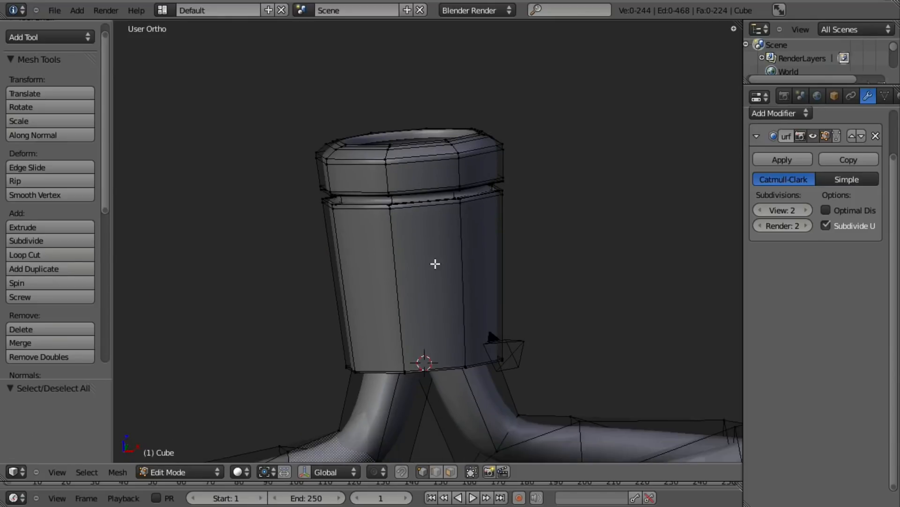
pyautogui.press('Tab')
pyautogui.scroll(3, 434, 263)
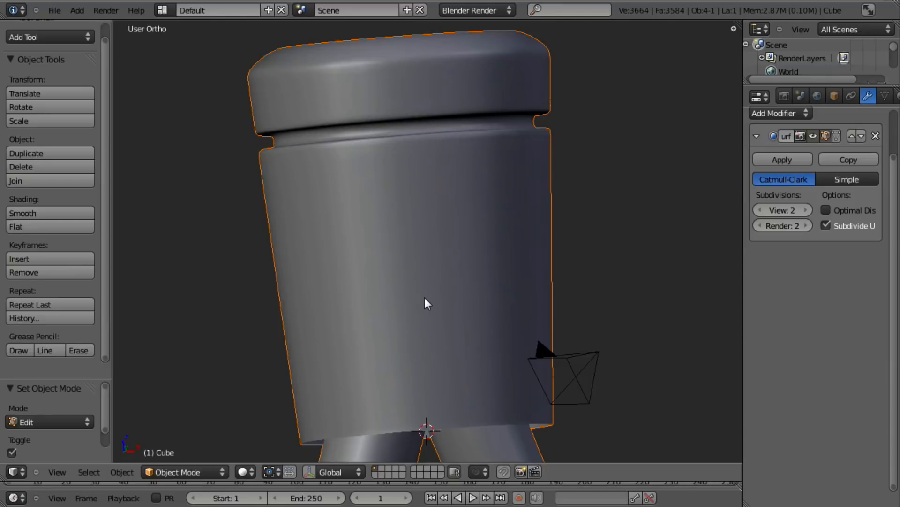
pyautogui.press('KP_1')
pyautogui.scroll(-3, 424, 298)
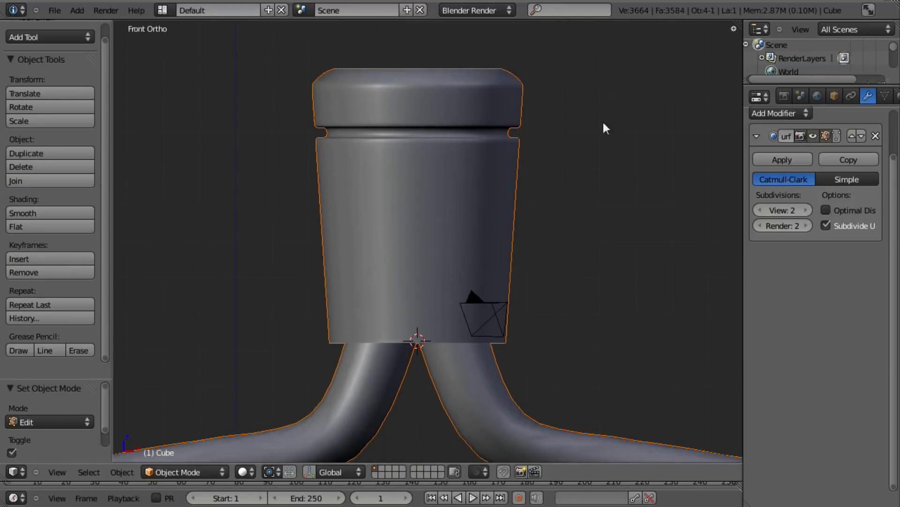
pyautogui.scroll(-5, 399, 230)
pyautogui.scroll(4, 502, 256)
# - Extrude the outlet's bottom edge loop twice, scaling each new ring inward to start closing the underside
pyautogui.press('Tab')
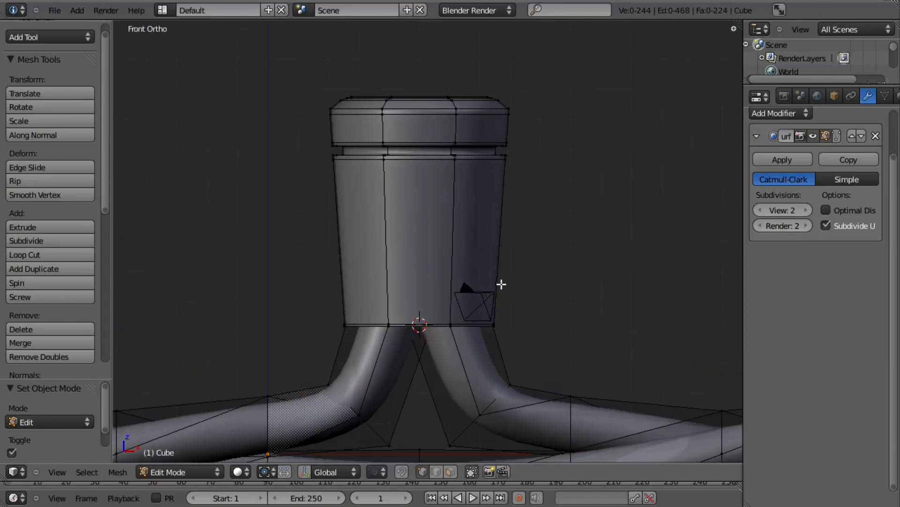
pyautogui.scroll(5, 581, 239)
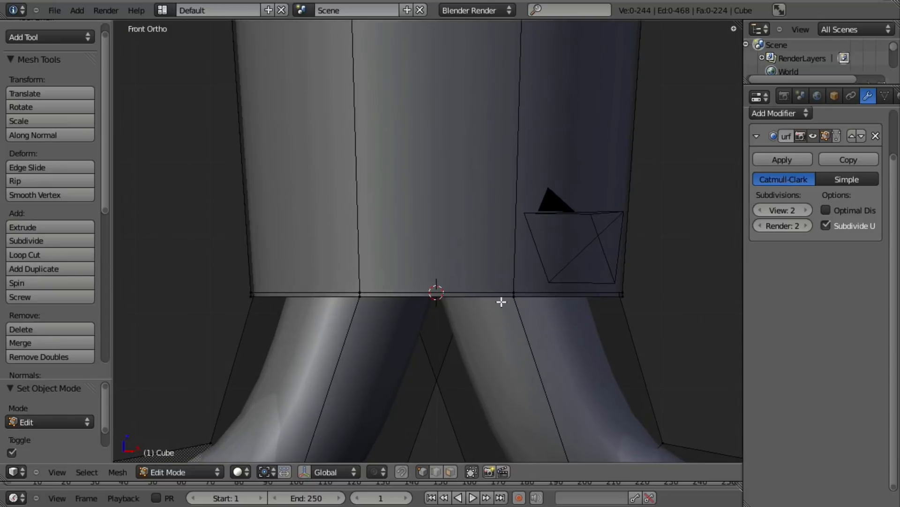
pyautogui.keyDown('alt'); pyautogui.rightClick(502, 296); pyautogui.keyUp('alt')
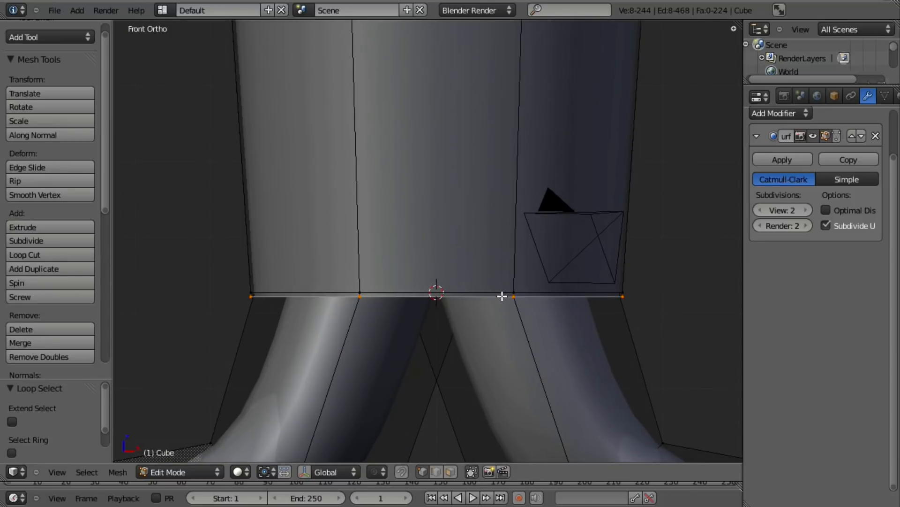
pyautogui.press('e')
pyautogui.press('s')
pyautogui.click(630, 354)
pyautogui.press('e')
pyautogui.press('s')
pyautogui.click(624, 356)
# - Scale the innermost ring of the outlet's underside to 0.884 and fine-tune its size around the tube ends
pyautogui.moveTo(576, 346); pyautogui.dragTo(609, 168, button='middle')
pyautogui.press('s')
pyautogui.click(561, 189)
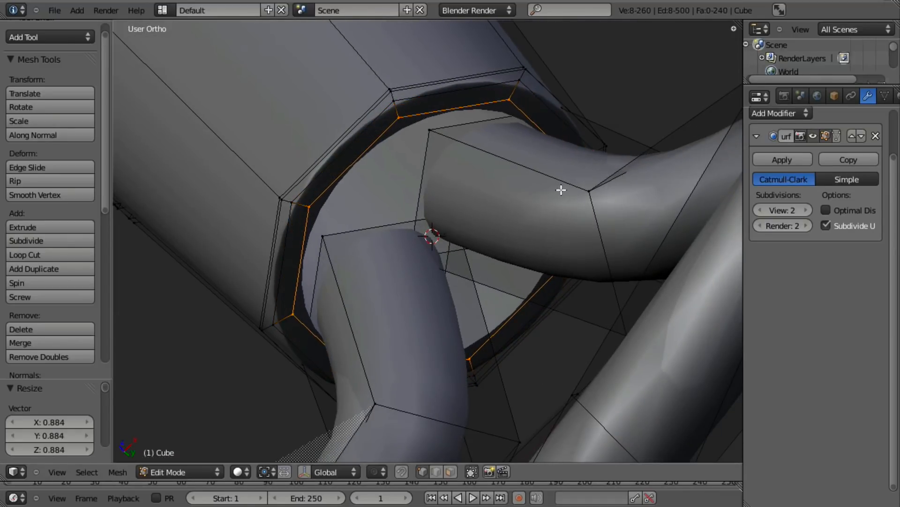
pyautogui.scroll(-5, 467, 245)
pyautogui.scroll(4, 461, 213)
pyautogui.moveTo(464, 261); pyautogui.dragTo(580, 314, button='middle')
pyautogui.press('s')
pyautogui.click(492, 316)
pyautogui.press('s')
pyautogui.click(476, 272)
# - Fill a face across the outlet's open underside between the tubes, using the four middle vertices of the inner ring
pyautogui.moveTo(477, 271); pyautogui.dragTo(631, 238, button='middle')
pyautogui.scroll(-6, 483, 197)
pyautogui.scroll(3, 631, 238)
pyautogui.moveTo(548, 268); pyautogui.dragTo(393, 147, button='middle')
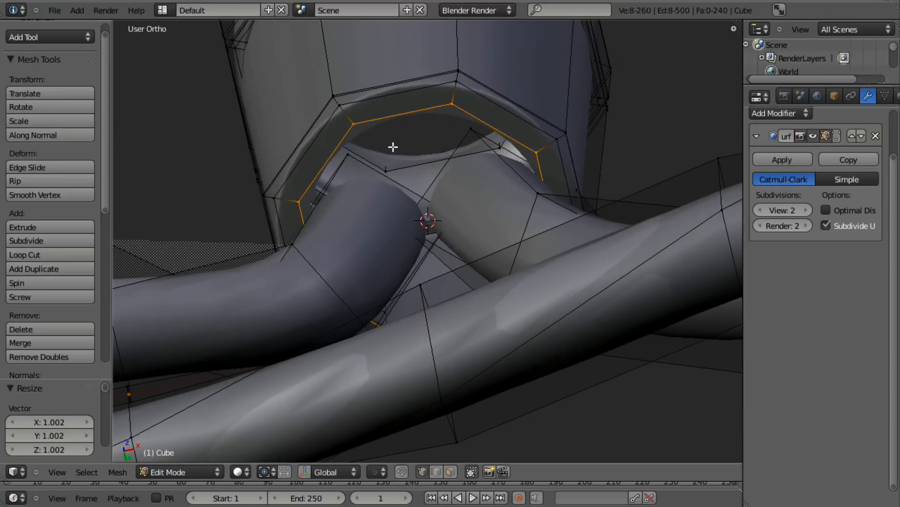
pyautogui.press('a')
pyautogui.rightClick(368, 127)
pyautogui.press('z')
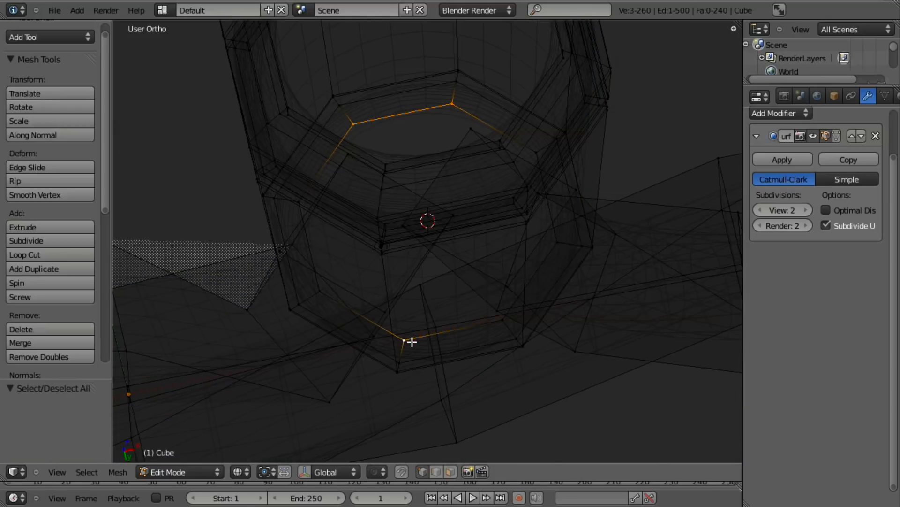
pyautogui.keyDown('shift'); pyautogui.rightClick(500, 321); pyautogui.keyUp('shift')
pyautogui.moveTo(479, 274)
pyautogui.mouseDown(button='middle')
pyautogui.moveTo(404, 346)
pyautogui.moveTo(416, 279)
pyautogui.mouseUp(button='middle')
pyautogui.press('f')
pyautogui.press('z')
pyautogui.press('a')
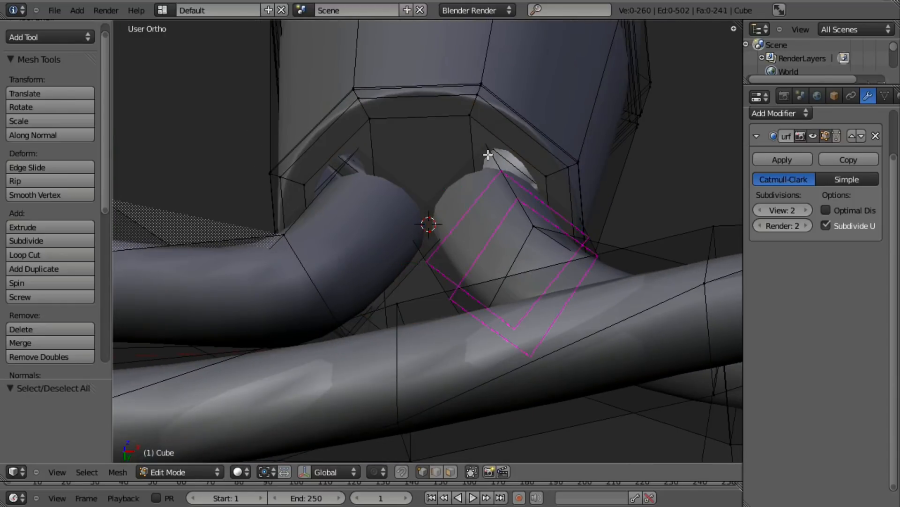
# - Cut two edge loops across the bridging face and scale them along X to narrow its middle between the tubes
pyautogui.click(458, 164)
pyautogui.rightClick(458, 164)
pyautogui.press('s')
pyautogui.press('x')
pyautogui.click(510, 235)
pyautogui.moveTo(510, 235); pyautogui.dragTo(486, 261, button='middle')
# - Select the border loops of both underside openings in edge selection mode and extrude them up into the outlet twice, the second time 0.839 along Z
pyautogui.keyDown('alt'); pyautogui.rightClick(466, 188); pyautogui.keyUp('alt')
pyautogui.moveTo(465, 188); pyautogui.dragTo(401, 183, button='middle')
pyautogui.keyDown('alt'); pyautogui.rightClick(402, 183); pyautogui.keyUp('alt')
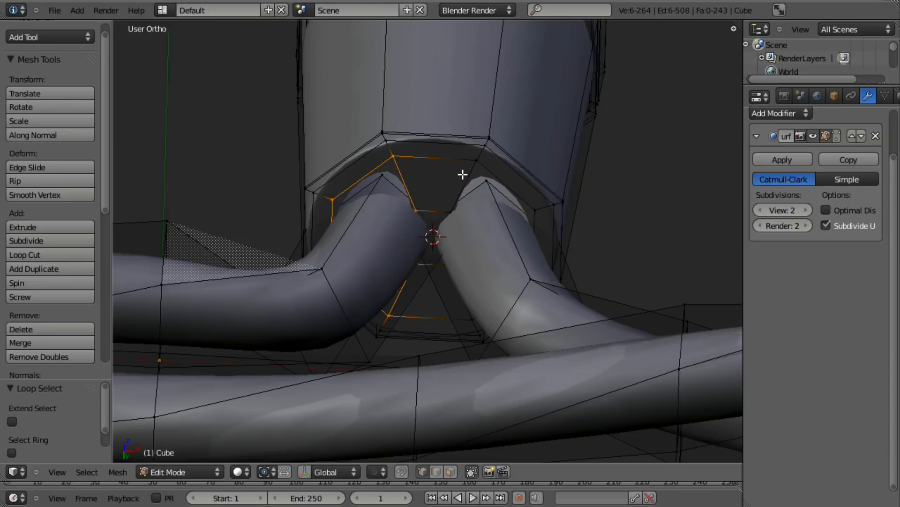
pyautogui.keyDown('alt'); pyautogui.keyDown('shift'); pyautogui.rightClick(462, 174); pyautogui.keyUp('shift'); pyautogui.keyUp('alt')
pyautogui.press('z')
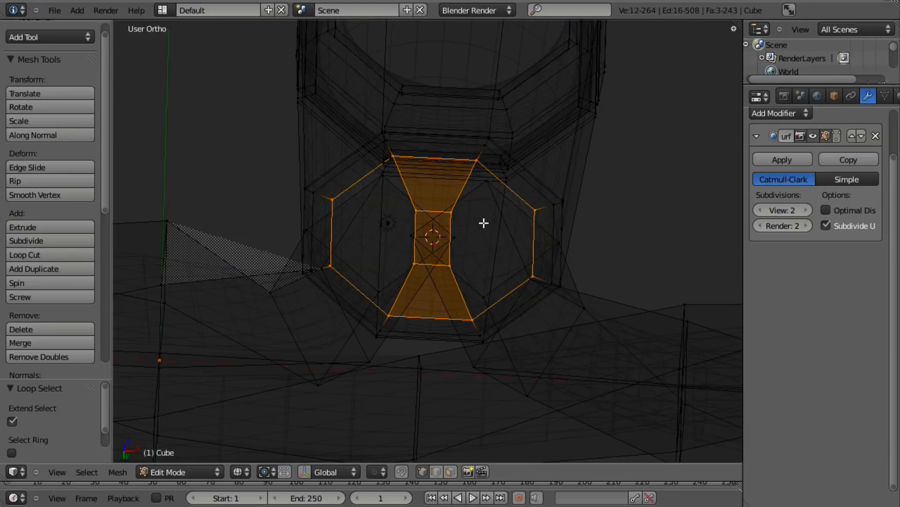
pyautogui.hotkey('ctrl', 'Tab')
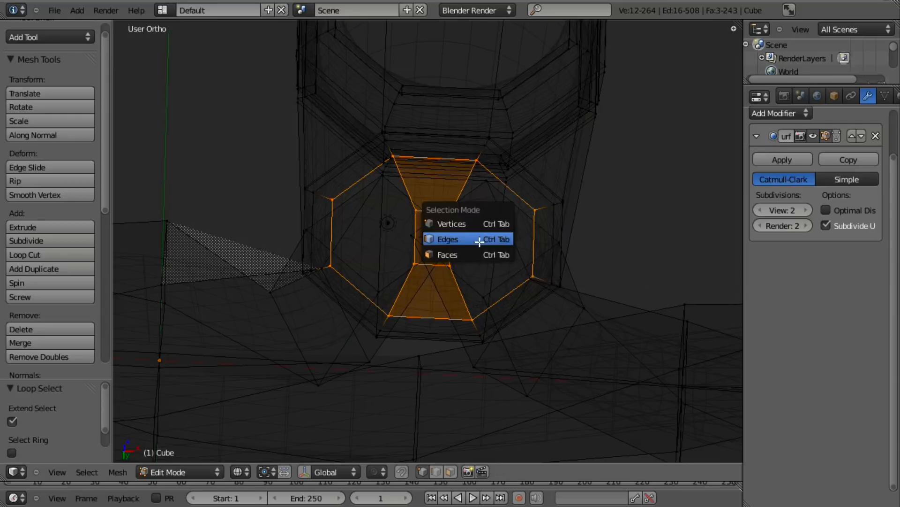
pyautogui.click(478, 240)
pyautogui.press('a')
pyautogui.keyDown('alt'); pyautogui.rightClick(462, 185); pyautogui.keyUp('alt')
pyautogui.keyDown('alt'); pyautogui.keyDown('shift'); pyautogui.rightClick(412, 184); pyautogui.keyUp('shift'); pyautogui.keyUp('alt')
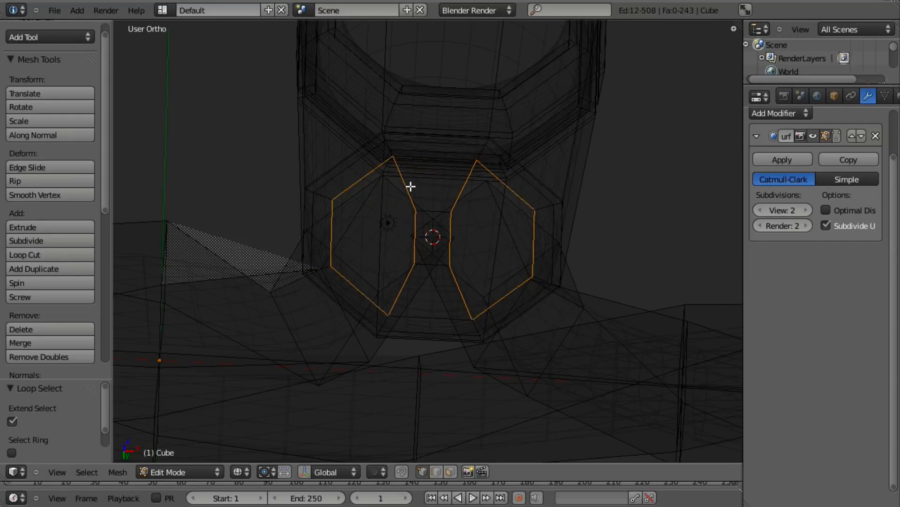
pyautogui.press('z')
pyautogui.press('g')
pyautogui.press('z')
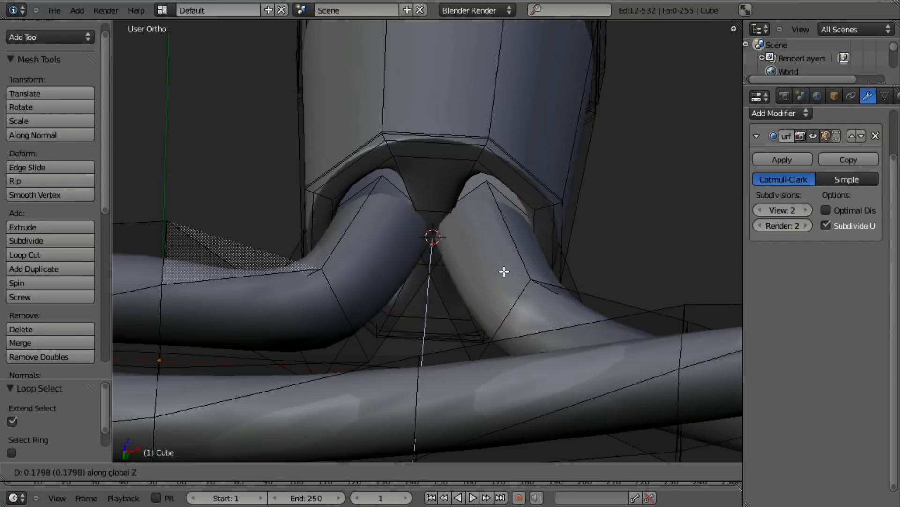
pyautogui.click(504, 273)
pyautogui.press('e')
pyautogui.press('z')
pyautogui.click(510, 261)
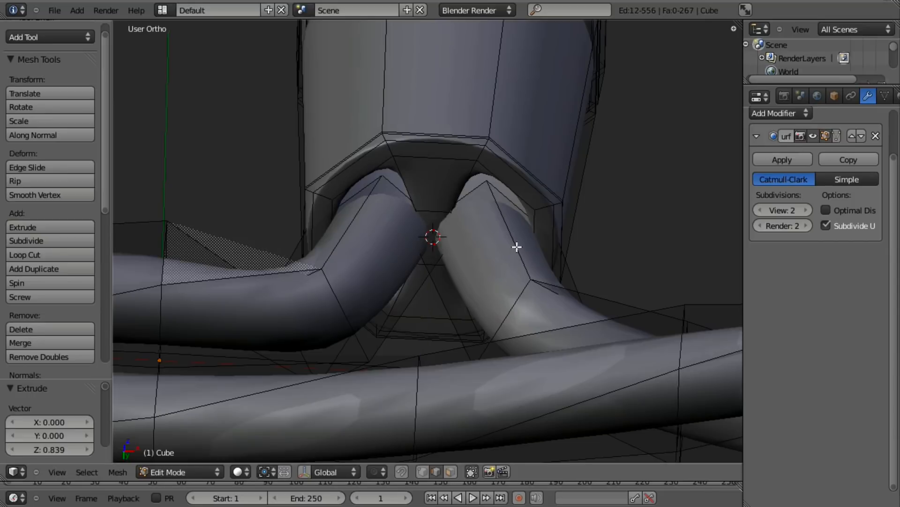
# - Examine the recessed tube openings in the outlet's underside from below and in front view
pyautogui.moveTo(516, 246); pyautogui.dragTo(484, 288, button='middle')
pyautogui.press('Tab')
pyautogui.scroll(-6, 448, 197)
pyautogui.moveTo(448, 237); pyautogui.dragTo(430, 266, button='middle')
pyautogui.scroll(7, 448, 195)
pyautogui.press('Tab')
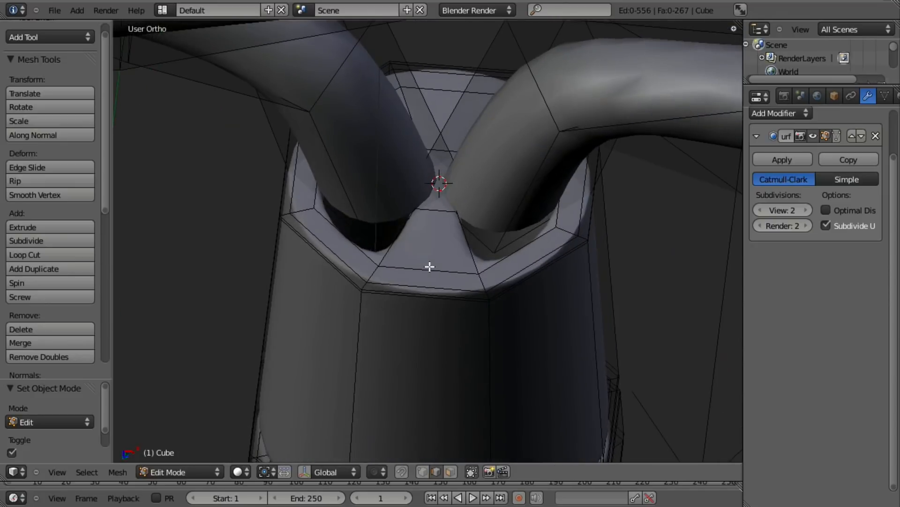
pyautogui.press('KP_1')
pyautogui.scroll(-3, 418, 250)
pyautogui.scroll(2, 461, 209)
# - Add an edge loop around the outlet's body and slide it to -0.821, a short distance below the groove
pyautogui.press('z')
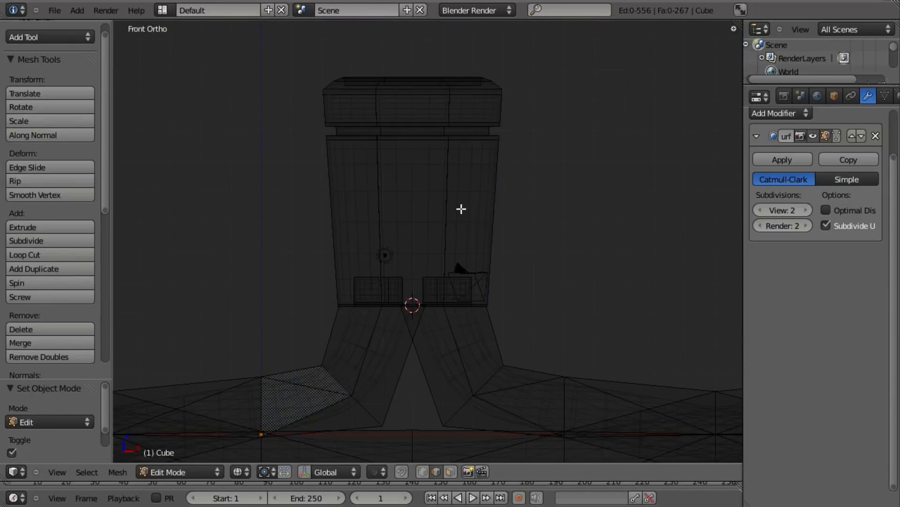
pyautogui.click(452, 223)
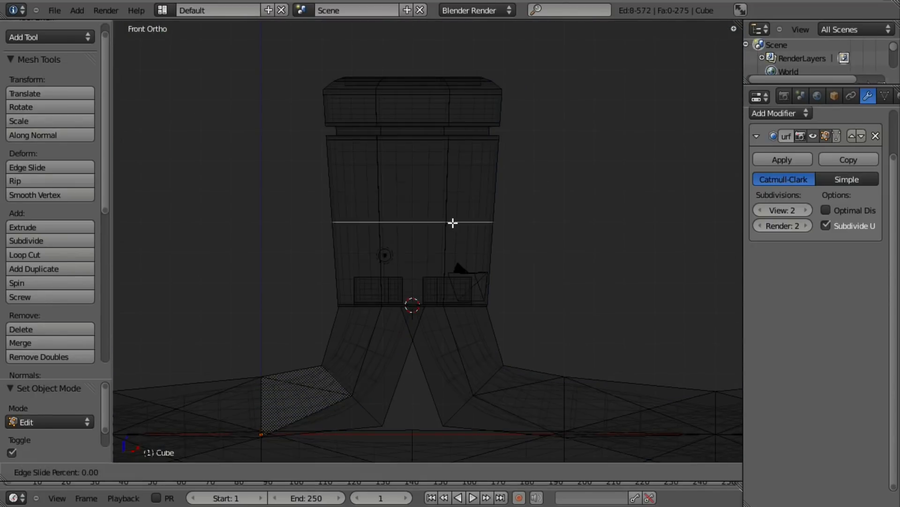
pyautogui.click(446, 156)
pyautogui.press('z')
pyautogui.press('g')
pyautogui.press('g')
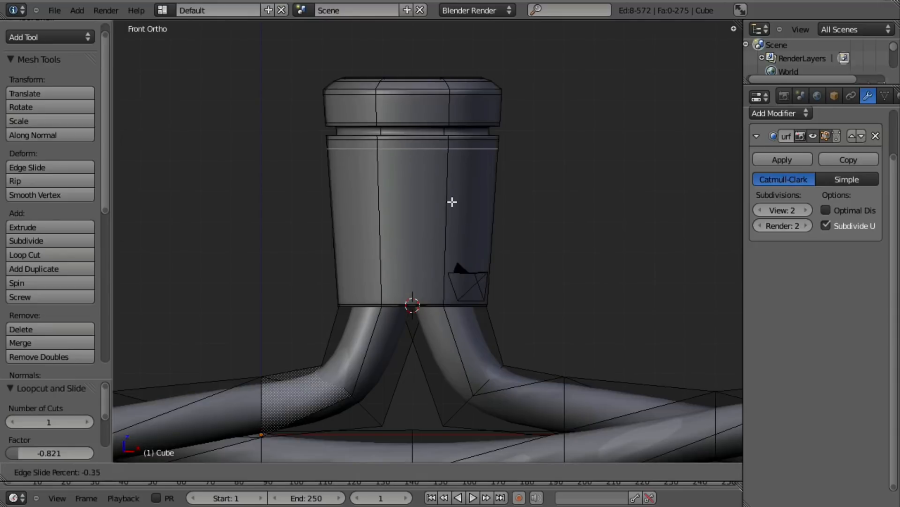
pyautogui.click(446, 227)
# - Switch to vertex selection and add a second edge loop around the outlet's body just beneath the previous one
pyautogui.hotkey('ctrl', 'Tab')
pyautogui.click(437, 217)
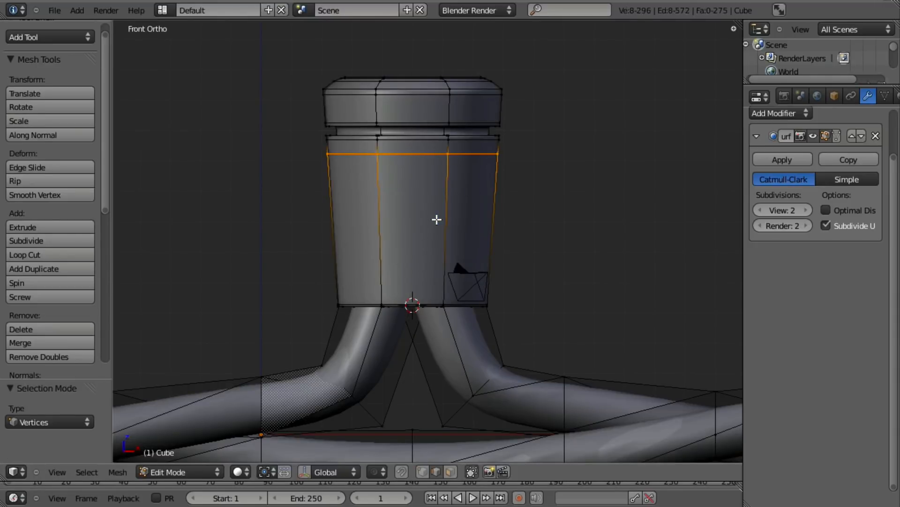
pyautogui.press('g')
pyautogui.press('g')
pyautogui.click(465, 156)
pyautogui.press('z')
pyautogui.press('a')
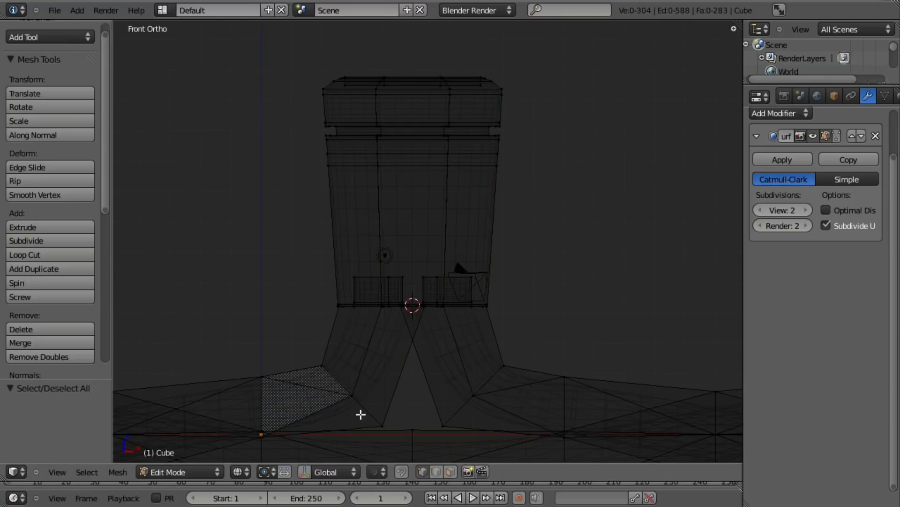
pyautogui.press('l')
pyautogui.press('l')
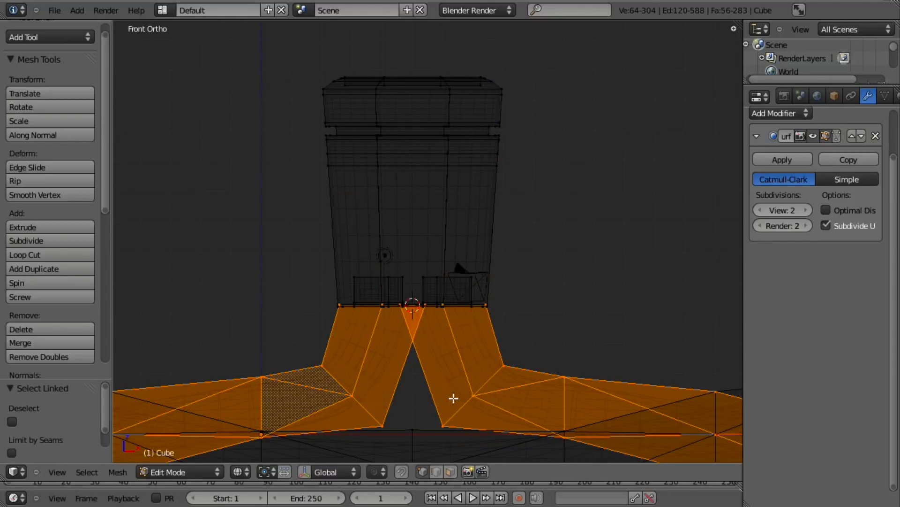
pyautogui.moveTo(453, 397); pyautogui.dragTo(463, 233, button='middle')
pyautogui.press('z')
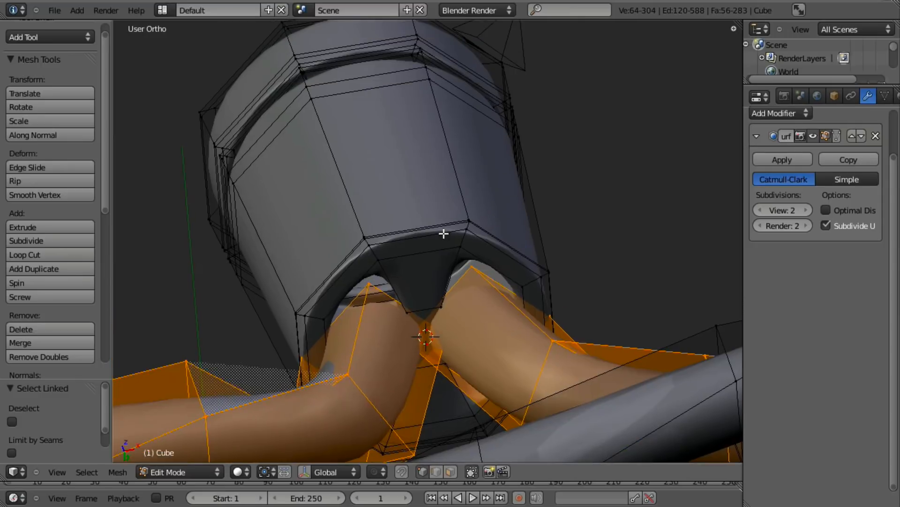
pyautogui.press('a')
# - Select the front and back strips of the outlet's body from the lower added loop to the underside rim, and scale them to 0.769 along Y
pyautogui.moveTo(482, 265); pyautogui.dragTo(478, 262)
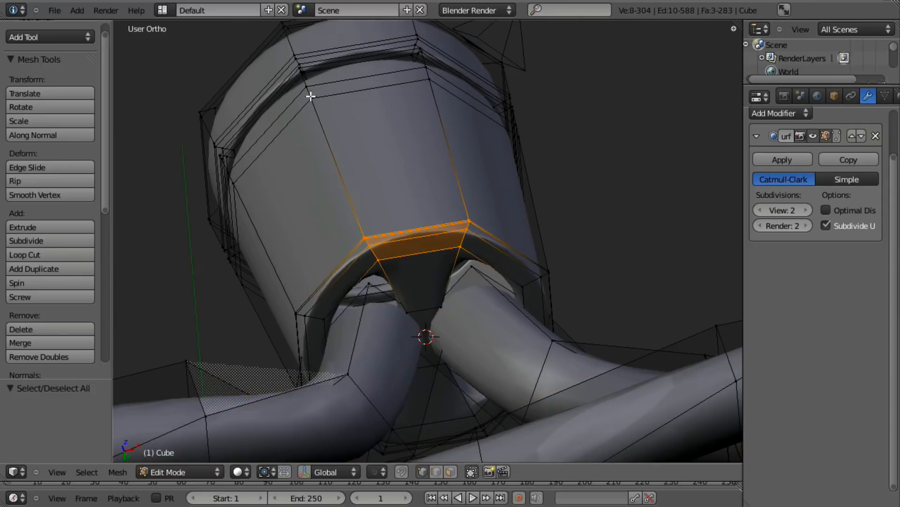
pyautogui.press('b')
pyautogui.moveTo(303, 80); pyautogui.dragTo(333, 132)
pyautogui.keyDown('shift'); pyautogui.rightClick(429, 82); pyautogui.keyUp('shift')
pyautogui.moveTo(344, 197); pyautogui.dragTo(404, 183, button='middle')
pyautogui.scroll(-4, 375, 213)
pyautogui.press('b')
pyautogui.moveTo(404, 183); pyautogui.dragTo(466, 218)
pyautogui.scroll(3, 460, 154)
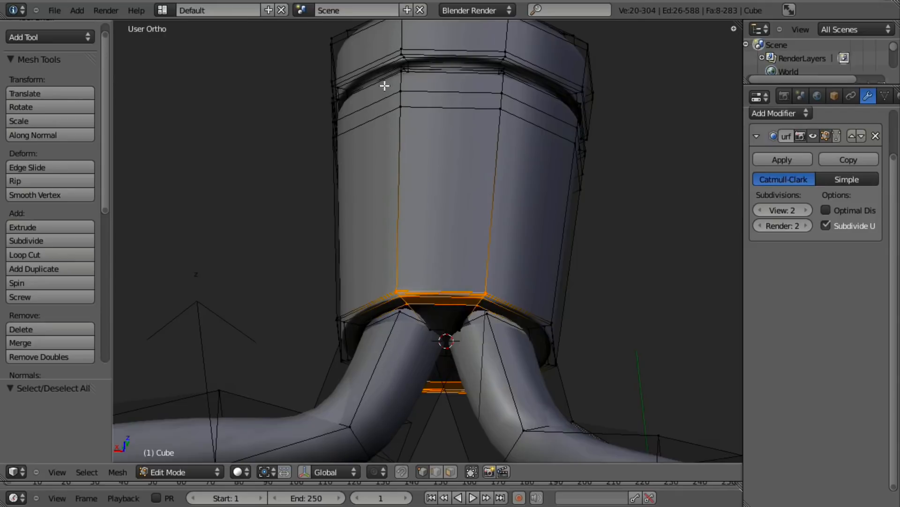
pyautogui.moveTo(538, 180); pyautogui.dragTo(539, 182)
pyautogui.moveTo(449, 255)
pyautogui.mouseDown(button='middle')
pyautogui.moveTo(452, 155)
pyautogui.moveTo(452, 239)
pyautogui.moveTo(448, 207)
pyautogui.moveTo(511, 326)
pyautogui.mouseUp(button='middle')
pyautogui.press('z')
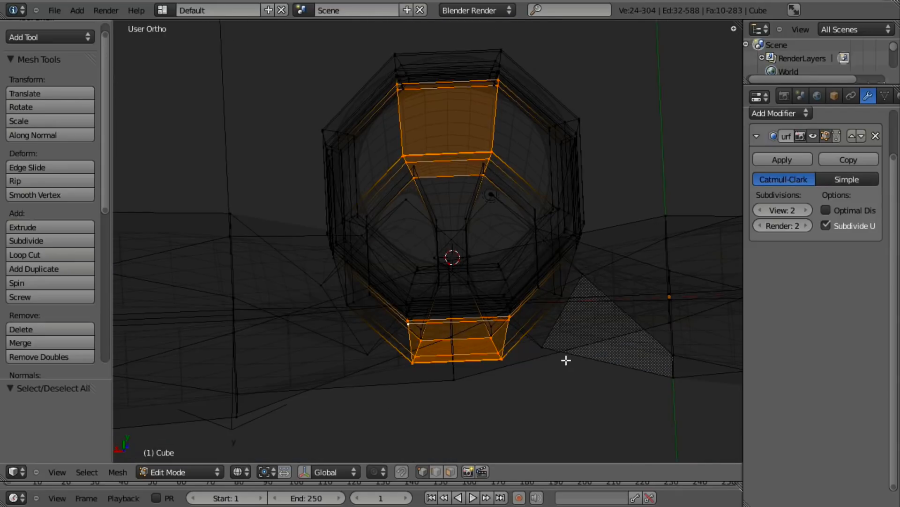
pyautogui.press('s')
pyautogui.press('y')
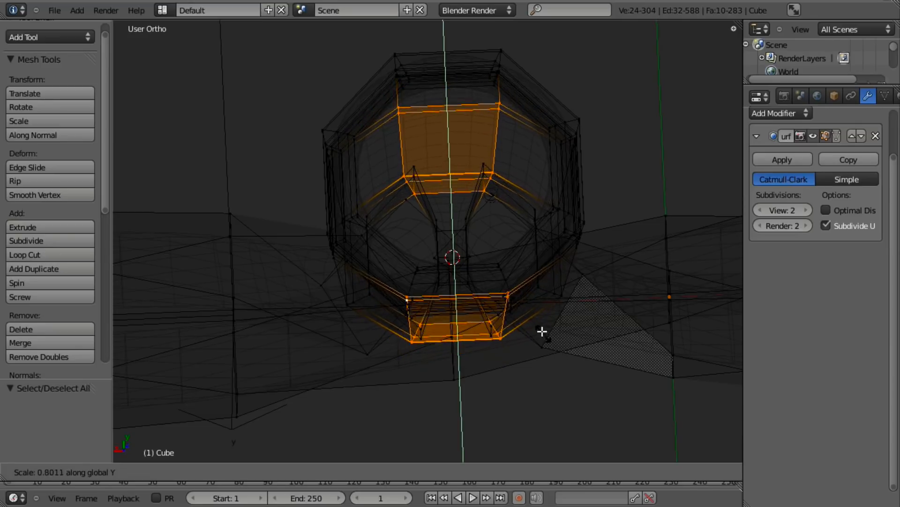
pyautogui.click(542, 332)
# - Scale the selected front and back strips of the outlet's lower body again along Y to about 0.8 and clear the selection
pyautogui.press('z')
pyautogui.moveTo(521, 364); pyautogui.dragTo(516, 336, button='middle')
pyautogui.press('s')
pyautogui.press('y')
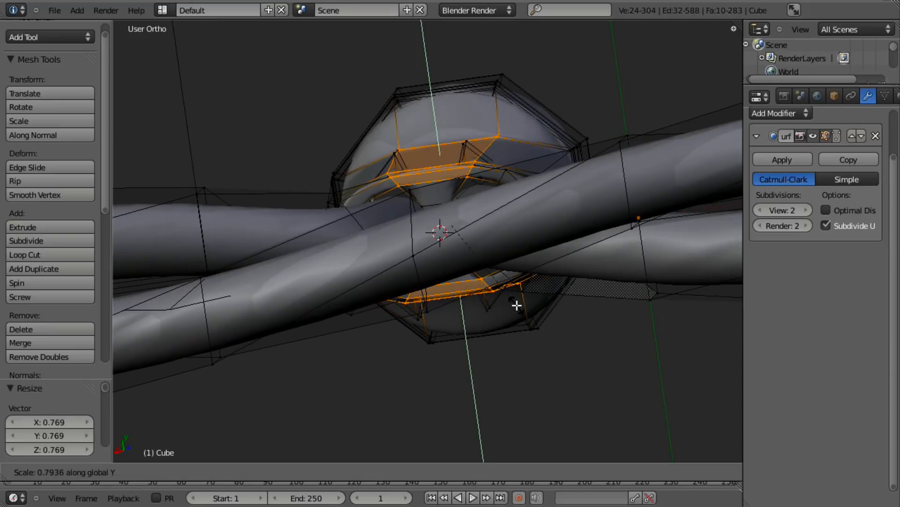
pyautogui.click(521, 313)
pyautogui.moveTo(388, 148); pyautogui.dragTo(451, 258, button='middle')
pyautogui.press('a')
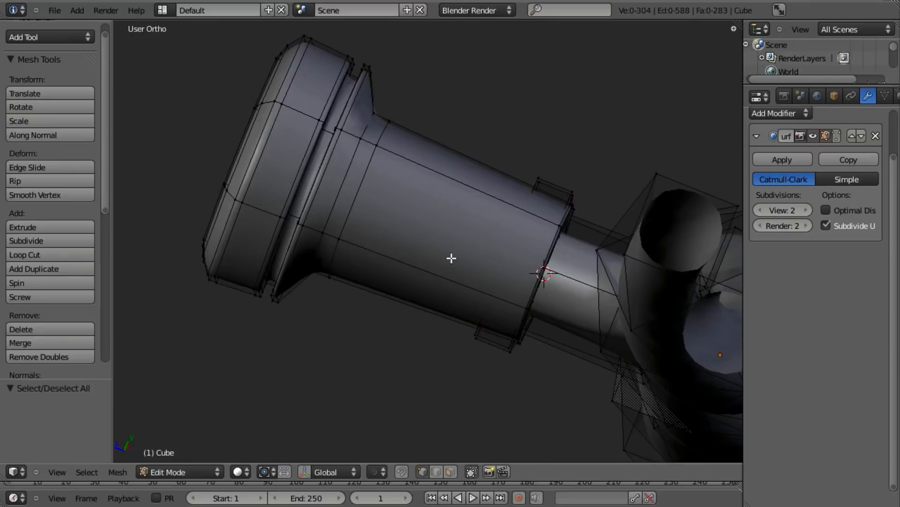
# - Select the edge loops on both sides of the web between the outlet's tube openings and scale them to about 0.65 along X
pyautogui.press('Tab')
pyautogui.scroll(-7, 491, 217)
pyautogui.moveTo(492, 215); pyautogui.dragTo(430, 272, button='middle')
pyautogui.scroll(5, 440, 199)
pyautogui.scroll(4, 523, 311)
pyautogui.press('Tab')
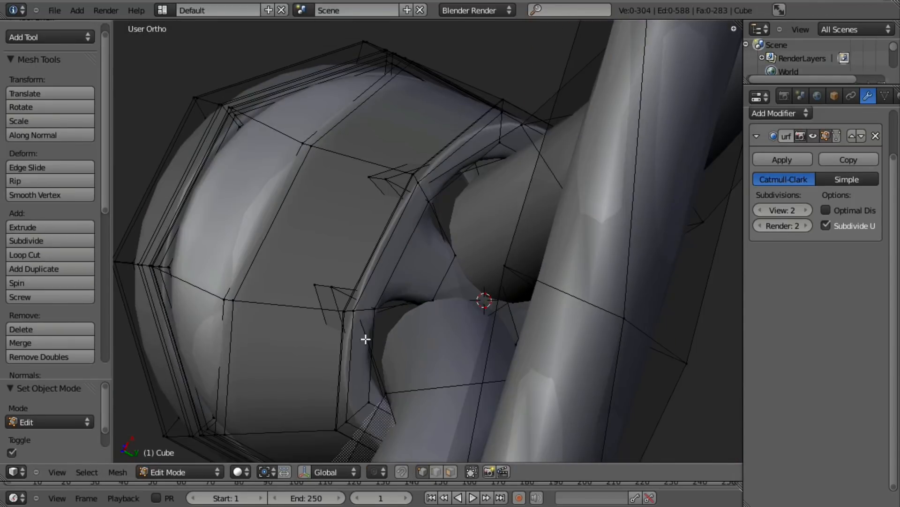
pyautogui.moveTo(449, 312); pyautogui.dragTo(476, 331, button='middle')
pyautogui.press('z')
pyautogui.press('z')
pyautogui.keyDown('alt'); pyautogui.rightClick(463, 298); pyautogui.keyUp('alt')
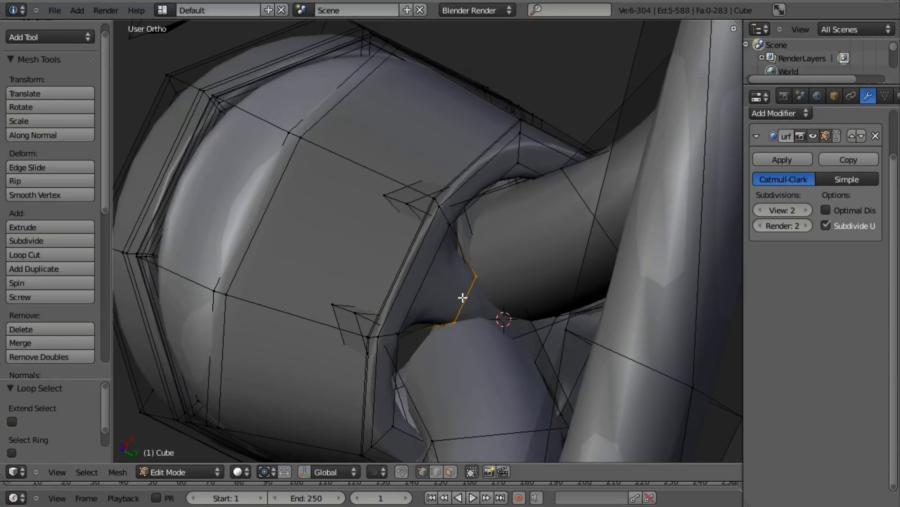
pyautogui.keyDown('alt'); pyautogui.keyDown('shift'); pyautogui.rightClick(536, 338); pyautogui.keyUp('shift'); pyautogui.keyUp('alt')
pyautogui.press('s')
pyautogui.press('x')
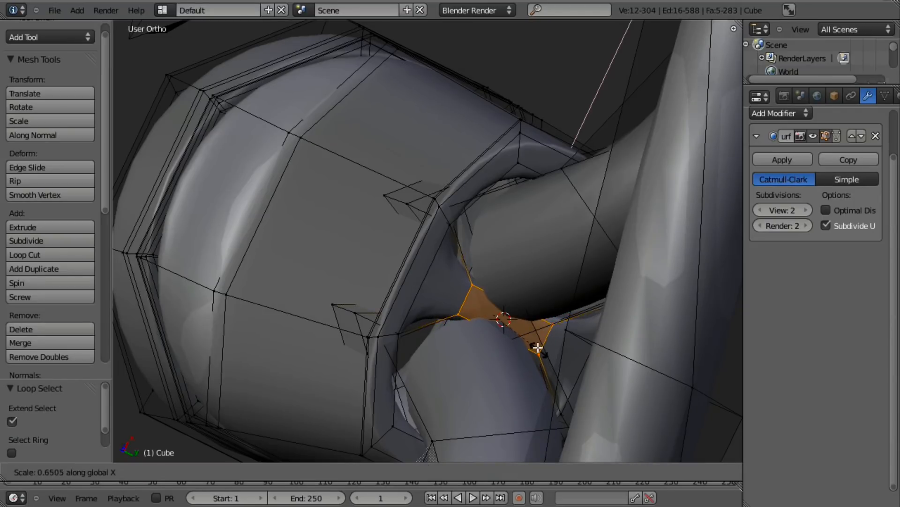
pyautogui.click(538, 347)
# - Select the +X tube's end rim and elbow loop beneath the outlet and move them 0.056 along X
pyautogui.moveTo(525, 255); pyautogui.dragTo(525, 283, button='middle')
pyautogui.press('a')
pyautogui.keyDown('alt'); pyautogui.rightClick(591, 287); pyautogui.keyUp('alt')
pyautogui.press('KP_1')
pyautogui.press('z')
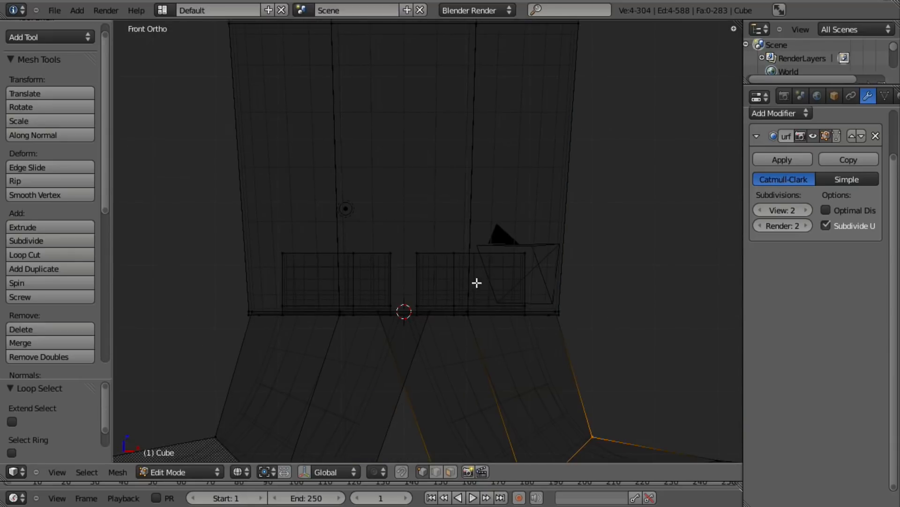
pyautogui.keyDown('alt'); pyautogui.keyDown('shift'); pyautogui.rightClick(438, 257); pyautogui.keyUp('shift'); pyautogui.keyUp('alt')
pyautogui.moveTo(436, 307); pyautogui.dragTo(437, 269, button='middle')
pyautogui.press('a')
pyautogui.press('z')
pyautogui.press('z')
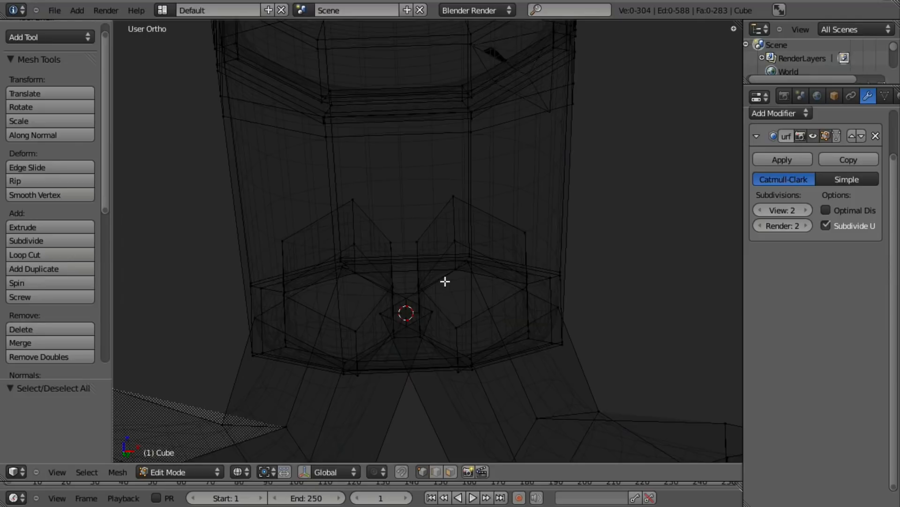
pyautogui.keyDown('alt'); pyautogui.keyDown('shift'); pyautogui.rightClick(401, 304); pyautogui.keyUp('shift'); pyautogui.keyUp('alt')
pyautogui.moveTo(398, 306); pyautogui.dragTo(523, 312, button='middle')
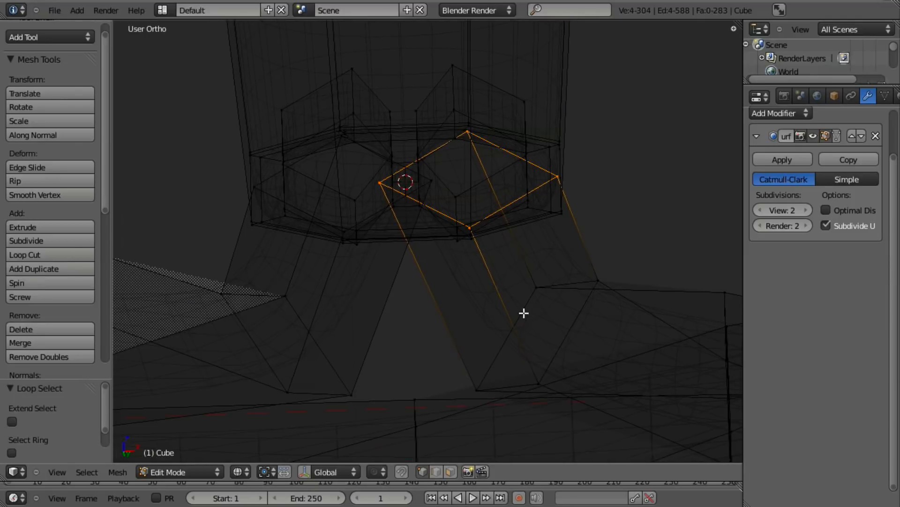
pyautogui.keyDown('alt'); pyautogui.keyDown('shift'); pyautogui.rightClick(524, 309); pyautogui.keyUp('shift'); pyautogui.keyUp('alt')
pyautogui.press('z')
pyautogui.press('g')
pyautogui.press('x')
pyautogui.click(559, 243)
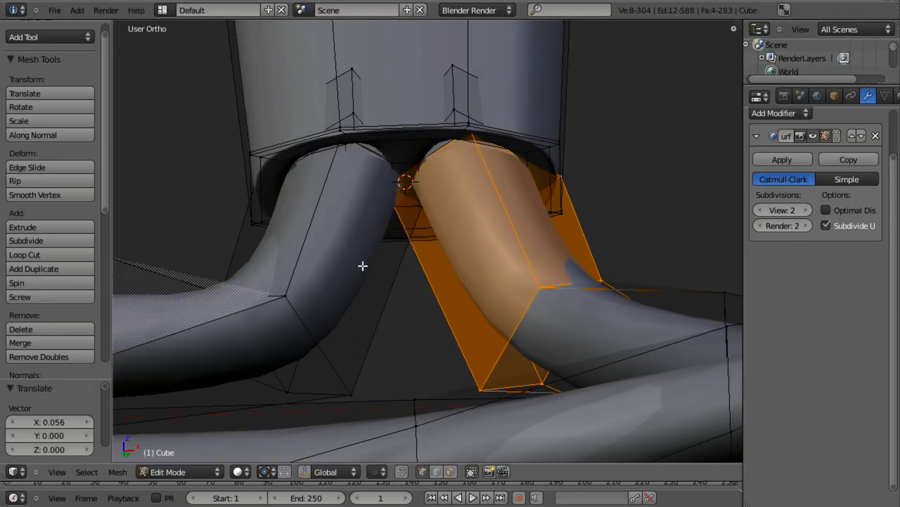
# - Select the opposite tube's end rim and elbow loop and move them about -0.1 along X
pyautogui.keyDown('alt'); pyautogui.rightClick(316, 352); pyautogui.keyUp('alt')
pyautogui.press('z')
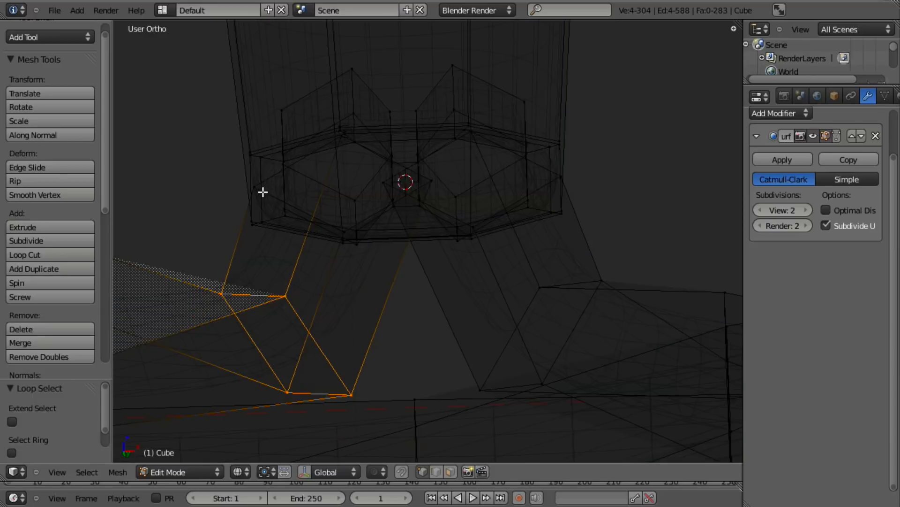
pyautogui.press('z')
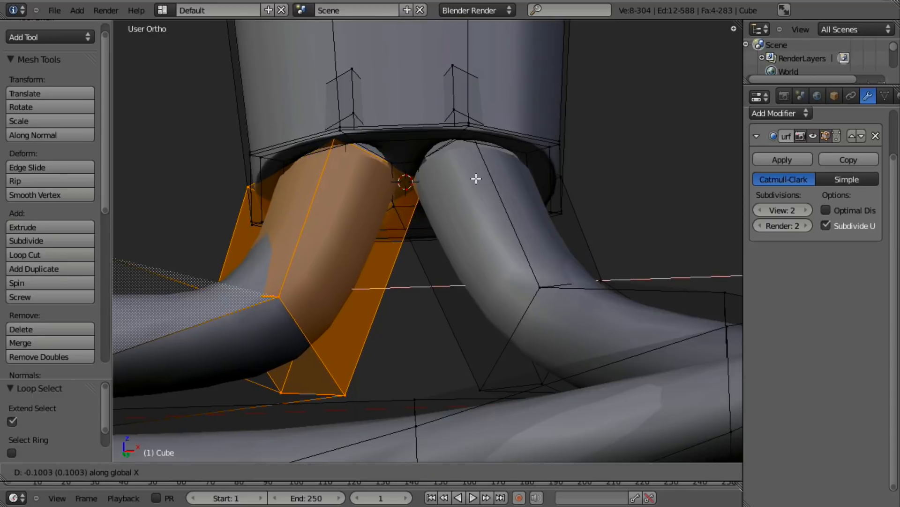
pyautogui.press('Tab')
pyautogui.scroll(-4, 418, 202)
# - Select the upper end rims of both tubes and extrude them upward along Z into the outlet
pyautogui.press('Tab')
pyautogui.press('z')
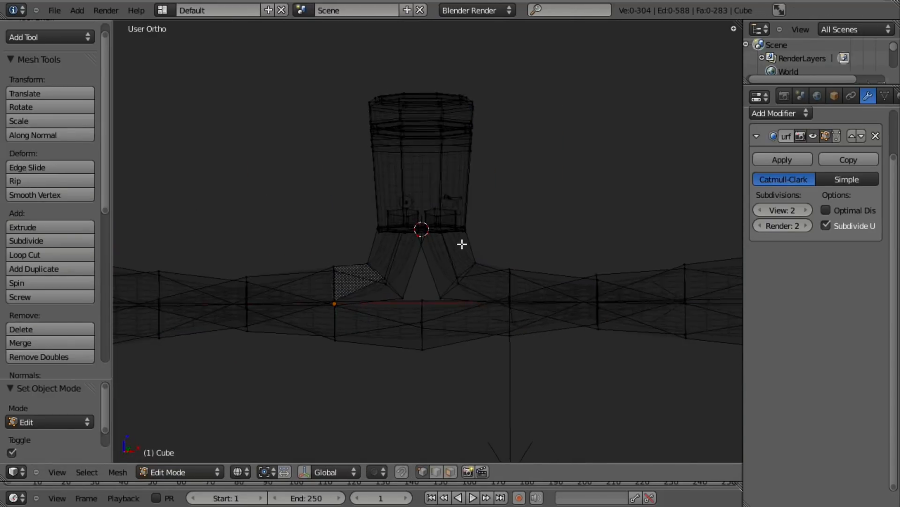
pyautogui.scroll(6, 422, 235)
pyautogui.moveTo(389, 262); pyautogui.dragTo(366, 178, button='middle')
pyautogui.keyDown('alt'); pyautogui.rightClick(280, 149); pyautogui.keyUp('alt')
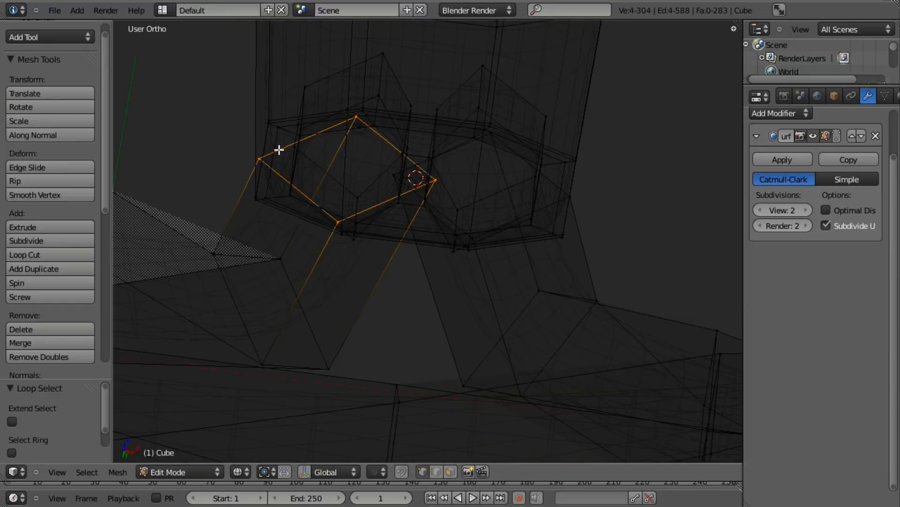
pyautogui.keyDown('alt'); pyautogui.keyDown('shift'); pyautogui.rightClick(545, 184); pyautogui.keyUp('shift'); pyautogui.keyUp('alt')
pyautogui.press('z')
pyautogui.press('e')
pyautogui.press('z')
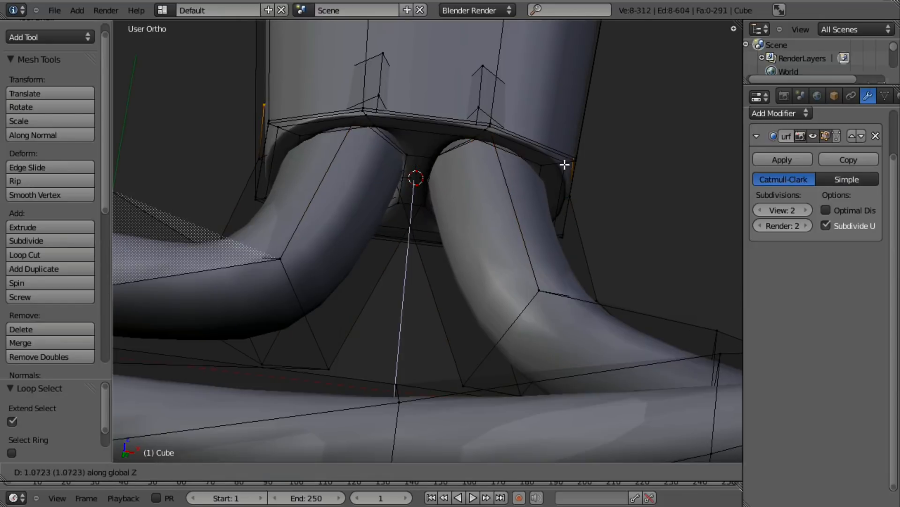
pyautogui.click(569, 140)
# - Duplicate the inner edge loop at the outlet's top opening in place and scale the copy to 0.983
pyautogui.scroll(-5, 336, 219)
pyautogui.press('Tab')
pyautogui.moveTo(336, 219); pyautogui.dragTo(443, 235, button='middle')
pyautogui.press('KP_1')
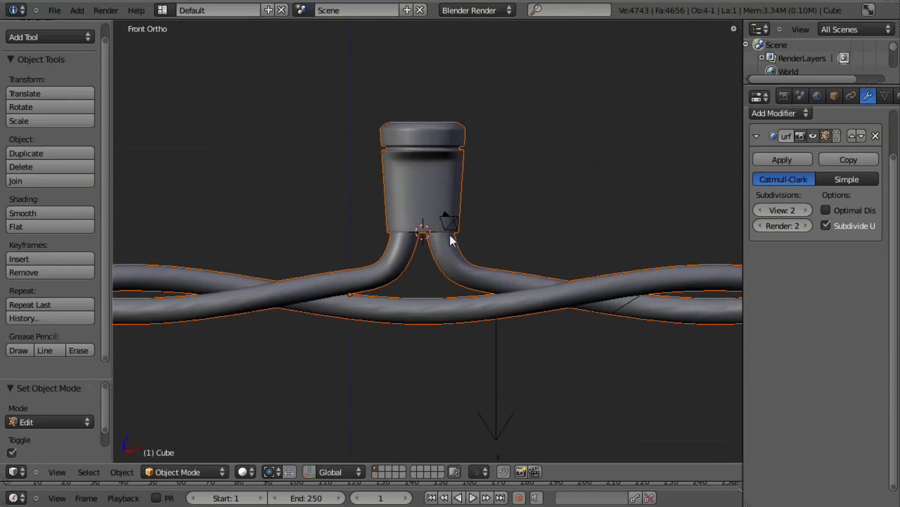
pyautogui.keyDown('shift'); pyautogui.moveTo(620, 206); pyautogui.dragTo(593, 340, button='middle'); pyautogui.keyUp('shift')
pyautogui.press('Tab')
pyautogui.scroll(6, 413, 269)
pyautogui.press('z')
pyautogui.press('a')
pyautogui.press('a')
pyautogui.keyDown('alt'); pyautogui.rightClick(256, 297); pyautogui.keyUp('alt')
pyautogui.hotkey('shift', 'd')
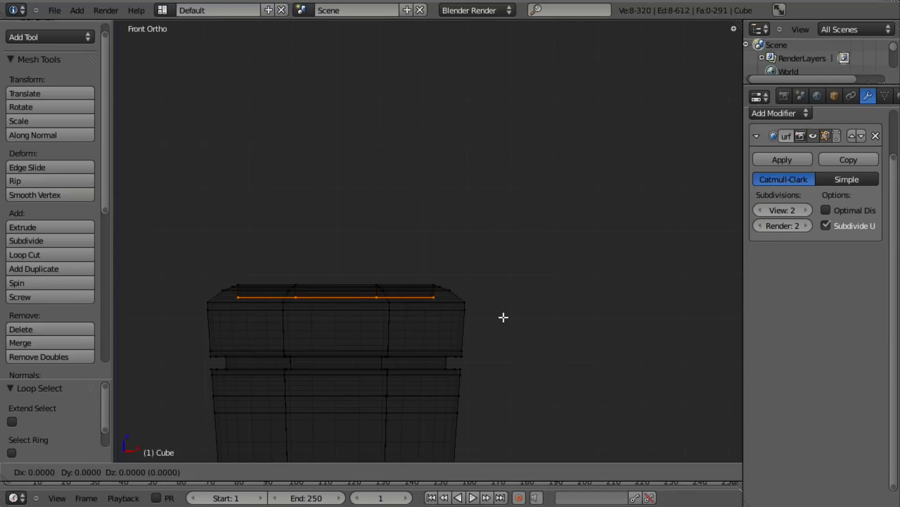
pyautogui.rightClick(503, 316)
pyautogui.press('s')
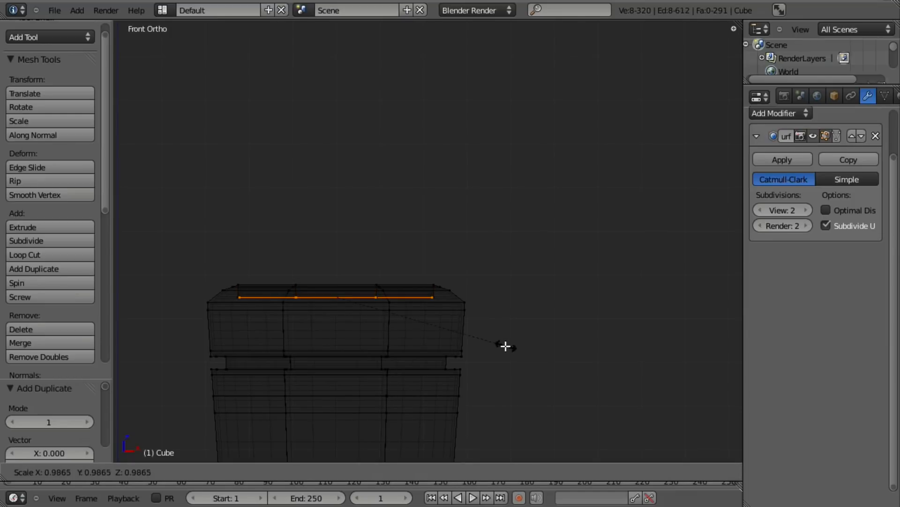
pyautogui.click(505, 346)
# - Extrude the duplicated ring upward along Z to form the bulb's straight body
pyautogui.press('e')
pyautogui.press('z')
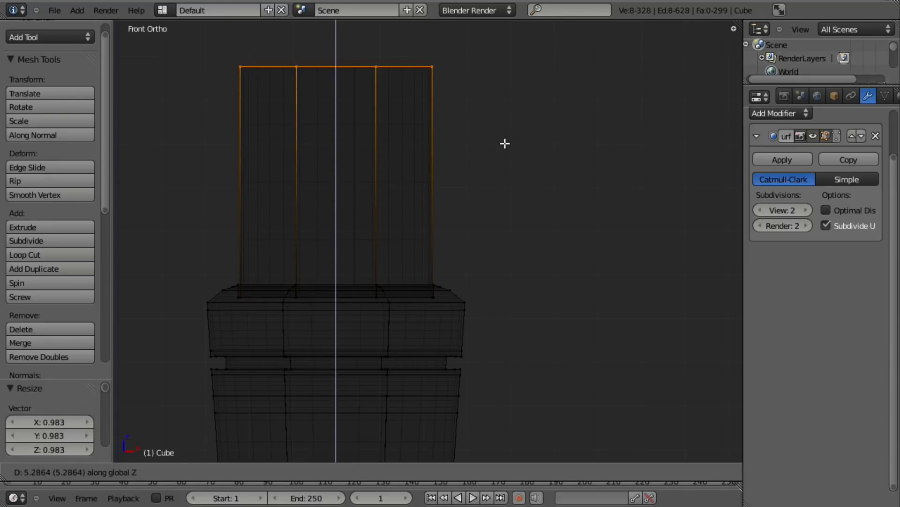
pyautogui.click(503, 169)
# - Extrude the bulb's top ring another 3.836 along Z and scale it down to a narrow tip
pyautogui.keyDown('shift'); pyautogui.moveTo(496, 209); pyautogui.dragTo(496, 343, button='middle'); pyautogui.keyUp('shift')
pyautogui.press('e')
pyautogui.press('z')
pyautogui.click(507, 177)
pyautogui.press('s')
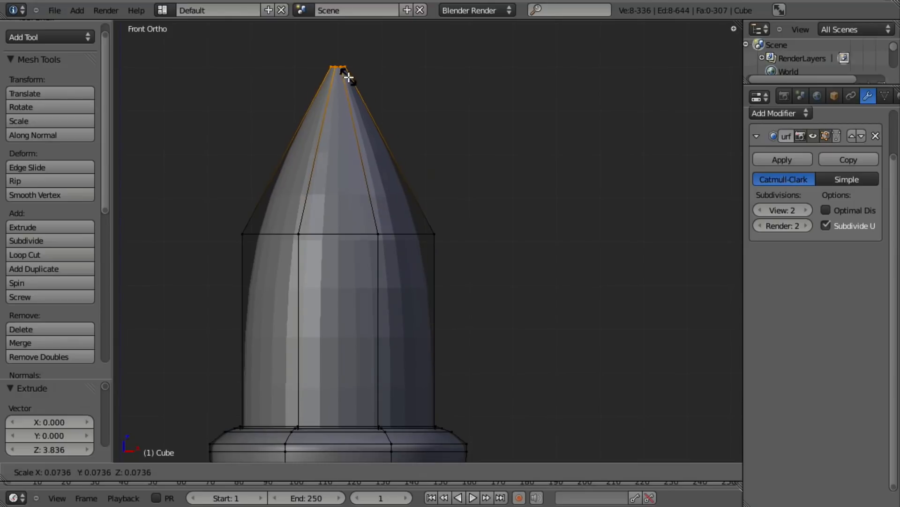
pyautogui.click(344, 69)
# - Raise the bulb's tip ring slightly along Z and fill its opening with faces
pyautogui.press('g')
pyautogui.press('z')
pyautogui.click(370, 131)
pyautogui.moveTo(370, 134); pyautogui.dragTo(404, 304, button='middle')
pyautogui.hotkey('alt', 'f')
pyautogui.press('KP_1')
pyautogui.press('a')
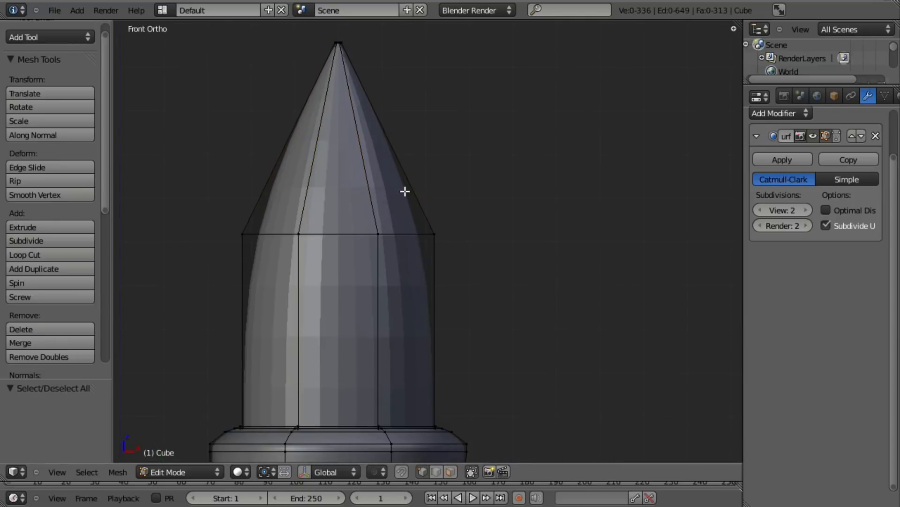
# - Add two edge loops around the bulb's tapered section, scale them inward, and move them down along Z
pyautogui.click(405, 196)
pyautogui.rightClick(408, 199)
pyautogui.press('s')
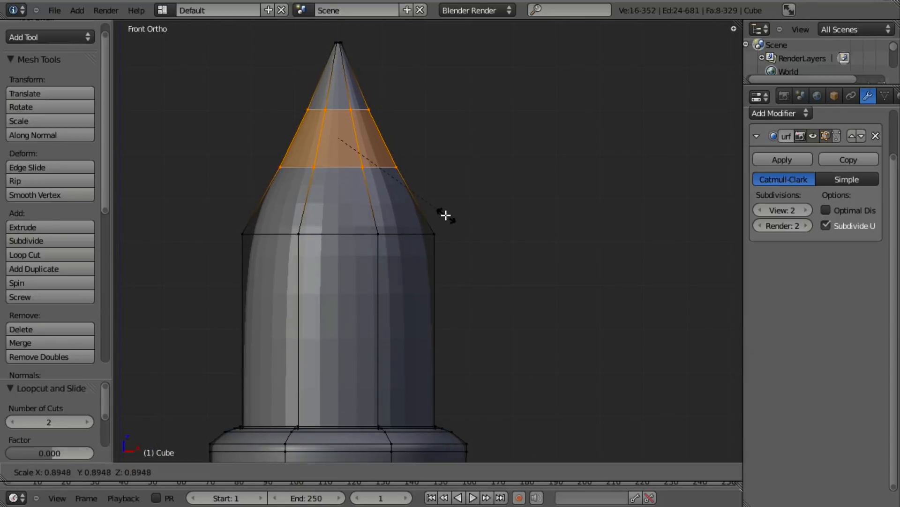
pyautogui.click(440, 202)
pyautogui.press('g')
pyautogui.press('z')
pyautogui.click(440, 216)
pyautogui.press('a')
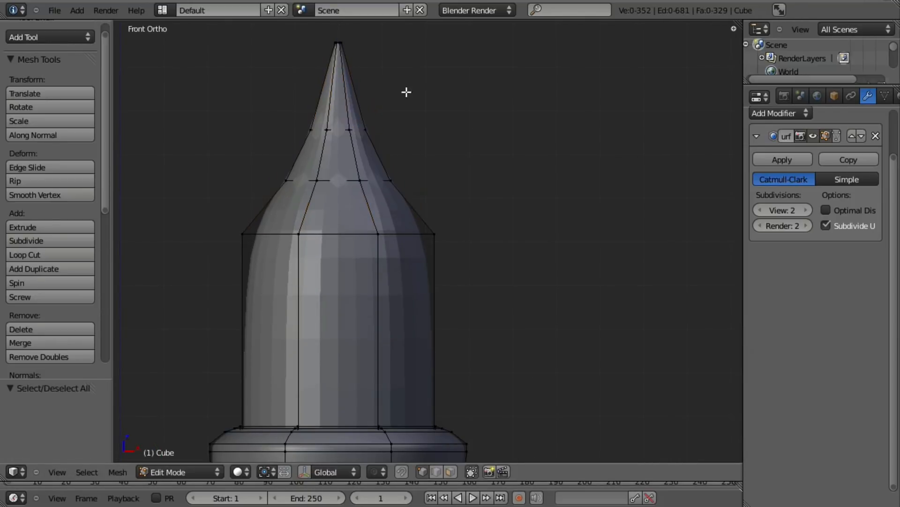
# - Add two edge loops just below the bulb's tip and scale them to 0.778 along Z, then uniformly to about 1.5
pyautogui.click(360, 71)
pyautogui.rightClick(361, 72)
pyautogui.press('s')
pyautogui.press('z')
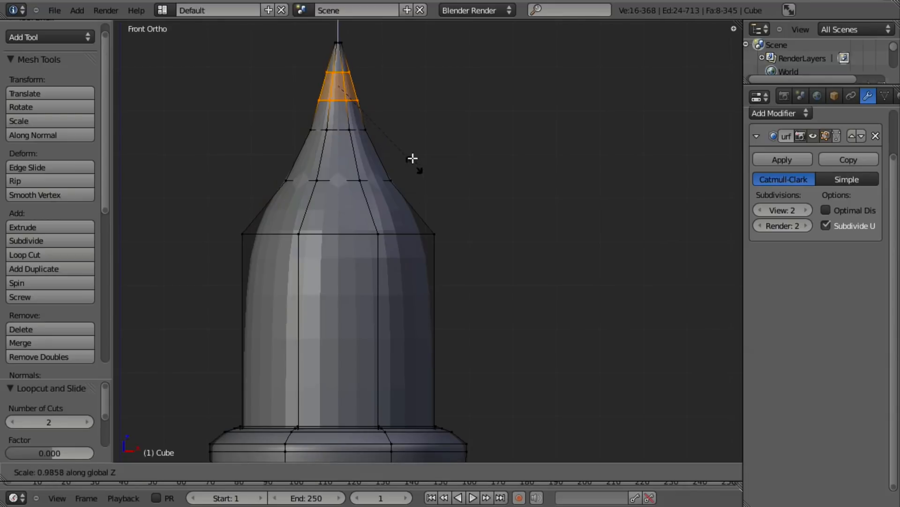
pyautogui.click(403, 143)
pyautogui.press('s')
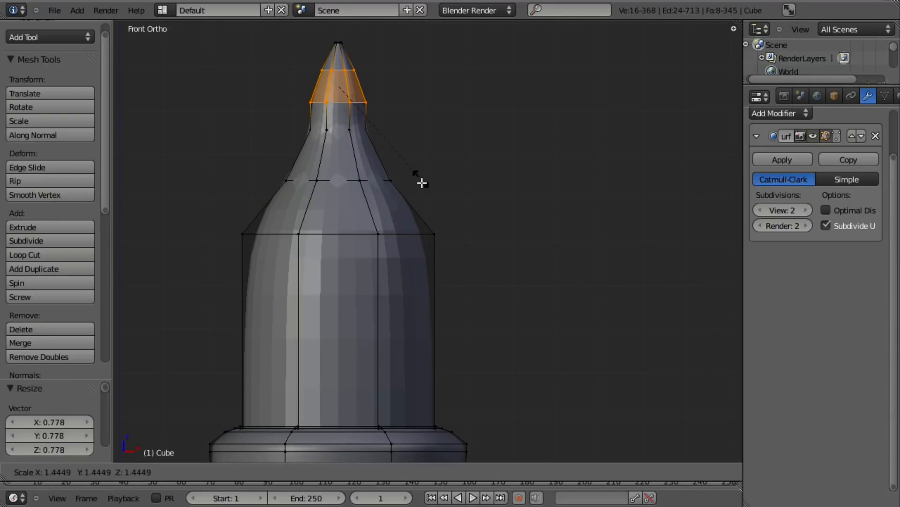
pyautogui.click(424, 188)
pyautogui.press('a')
# - Move the lowest edge loop of the bulb's taper slightly up along Z
pyautogui.press('z')
pyautogui.keyDown('alt'); pyautogui.rightClick(378, 205); pyautogui.keyUp('alt')
pyautogui.press('z')
pyautogui.press('g')
pyautogui.press('z')
pyautogui.click(380, 199)
pyautogui.press('a')
# - Move the edge loops around the bulb's upper neck up along Z, closer to the tip
pyautogui.press('z')
pyautogui.keyDown('alt'); pyautogui.keyDown('shift'); pyautogui.rightClick(336, 125); pyautogui.keyUp('shift'); pyautogui.keyUp('alt')
pyautogui.press('g')
pyautogui.press('z')
pyautogui.click(354, 125)
pyautogui.keyDown('alt'); pyautogui.keyDown('shift'); pyautogui.rightClick(339, 93); pyautogui.keyUp('shift'); pyautogui.keyUp('alt')
pyautogui.press('g')
pyautogui.press('z')
pyautogui.click(395, 123)
pyautogui.press('z')
# - Select the edge loop just below the bulb's tip and scale it to 1.364
pyautogui.press('a')
pyautogui.press('z')
pyautogui.keyDown('alt'); pyautogui.rightClick(338, 63); pyautogui.keyUp('alt')
pyautogui.press('z')
pyautogui.press('s')
pyautogui.click(442, 149)
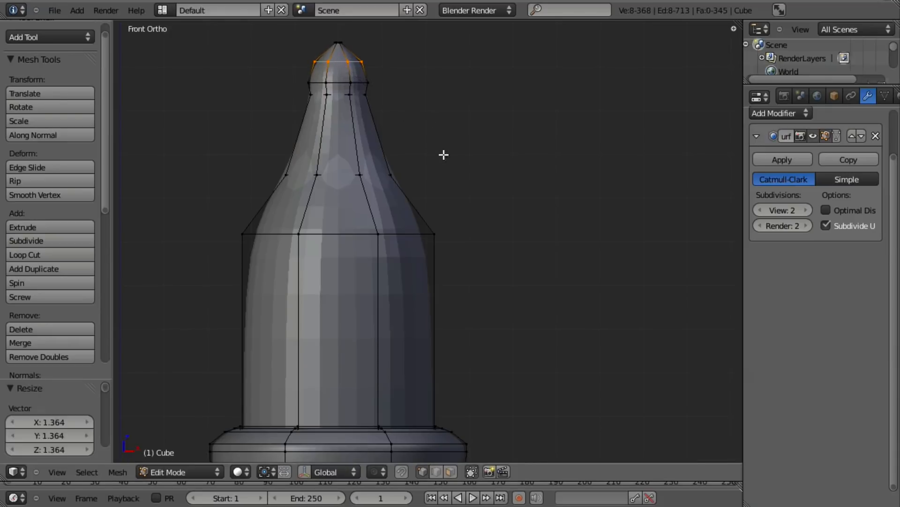
# - Return to Object Mode and apply smooth shading to the tube and bulb object
pyautogui.press('Tab')
pyautogui.scroll(-4, 488, 327)
pyautogui.scroll(-2, 485, 326)
pyautogui.keyDown('shift'); pyautogui.moveTo(485, 325); pyautogui.dragTo(492, 233, button='middle'); pyautogui.keyUp('shift')
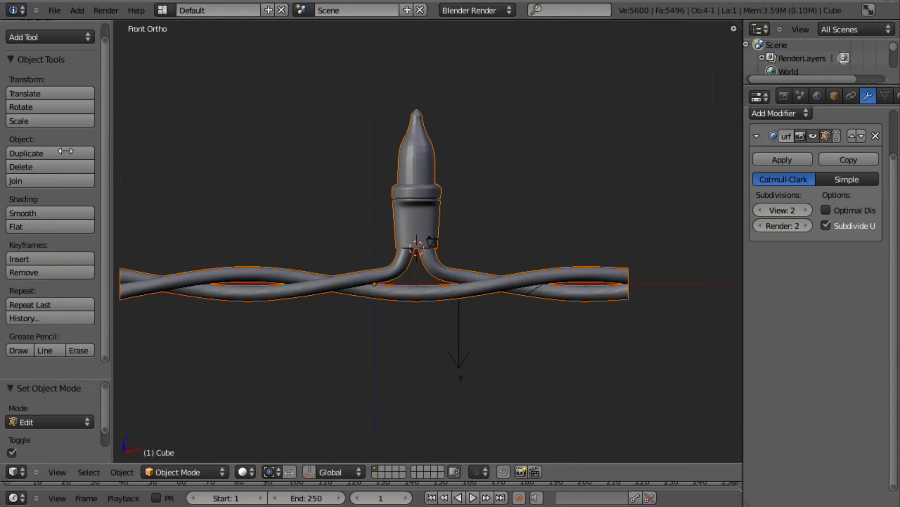
pyautogui.click(39, 213)
# - Examine the bulb, outlet and twisted tubes from several angles, with the whole mesh selected in Edit Mode and in Object Mode
pyautogui.moveTo(370, 139); pyautogui.dragTo(436, 237, button='middle')
pyautogui.press('Tab')
pyautogui.press('a')
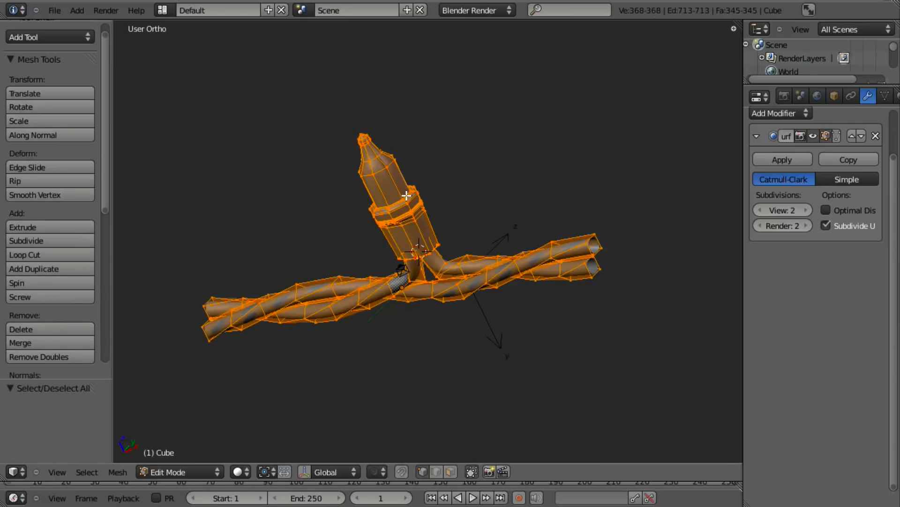
pyautogui.scroll(3, 406, 195)
pyautogui.press('Tab')
pyautogui.scroll(-5, 412, 203)
pyautogui.moveTo(414, 283); pyautogui.dragTo(412, 238, button='middle')
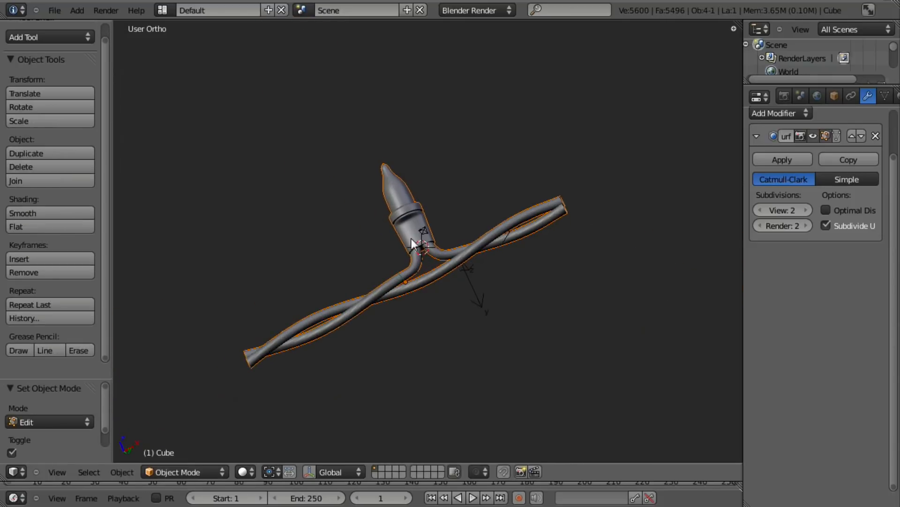
pyautogui.scroll(3, 474, 360)
pyautogui.moveTo(474, 359); pyautogui.dragTo(486, 322, button='middle')
pyautogui.scroll(-4, 598, 314)
pyautogui.scroll(-3, 469, 326)
# - Switch to the front view, select the tube and bulb object and enter Edit Mode
pyautogui.press('a')
pyautogui.press('KP_1')
pyautogui.press('z')
pyautogui.rightClick(435, 278)
pyautogui.press('z')
pyautogui.press('z')
pyautogui.press('z')
pyautogui.press('Tab')
pyautogui.scroll(1, 445, 291)
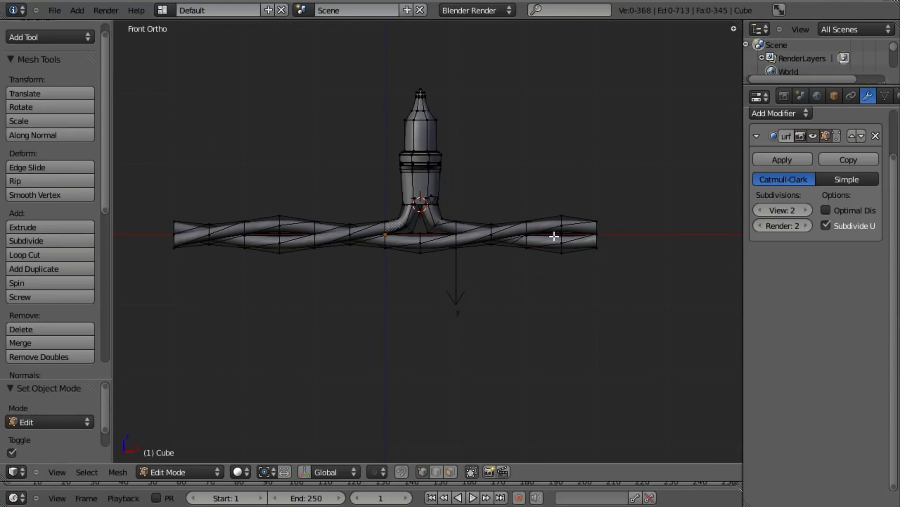
# - Try box-selecting the vertices at the left end of the twisted tubes in wireframe, and clear the selection
pyautogui.press('z')
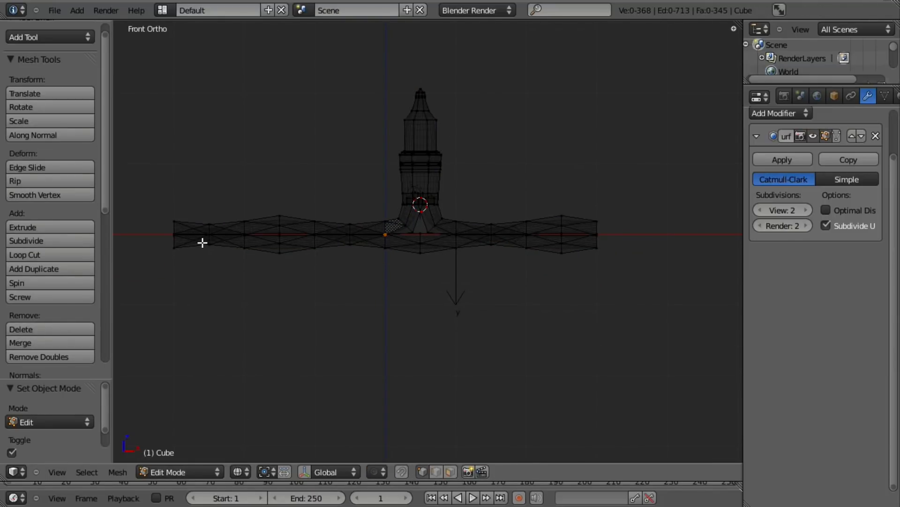
pyautogui.press('b')
pyautogui.moveTo(145, 189); pyautogui.dragTo(213, 235)
pyautogui.moveTo(287, 339); pyautogui.dragTo(287, 339)
pyautogui.press('z')
pyautogui.moveTo(375, 287)
pyautogui.mouseDown(button='middle')
pyautogui.moveTo(378, 259)
pyautogui.moveTo(409, 307)
pyautogui.mouseUp(button='middle')
pyautogui.press('KP_1')
pyautogui.scroll(2, 418, 298)
pyautogui.press('z')
pyautogui.keyDown('shift'); pyautogui.moveTo(256, 279); pyautogui.dragTo(366, 261, button='middle'); pyautogui.keyUp('shift')
pyautogui.keyDown('shift'); pyautogui.moveTo(417, 278); pyautogui.dragTo(432, 267, button='middle'); pyautogui.keyUp('shift')
pyautogui.scroll(-4, 409, 275)
pyautogui.scroll(1, 400, 280)
pyautogui.press('a')
pyautogui.scroll(1, 556, 240)
pyautogui.scroll(1, 298, 276)
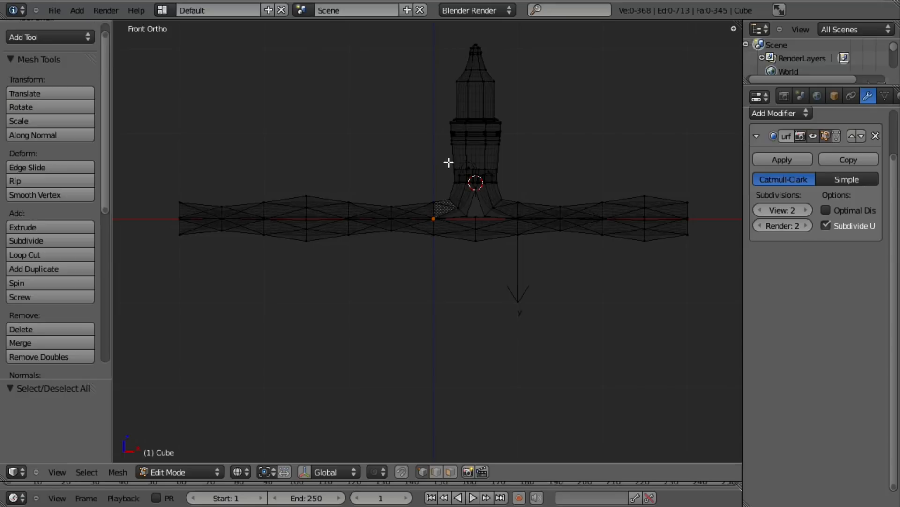
# - Try selecting vertices at the right tube end and an edge loop near the socket, and clear the selection
pyautogui.moveTo(658, 145); pyautogui.dragTo(710, 324)
pyautogui.moveTo(203, 380); pyautogui.dragTo(196, 379)
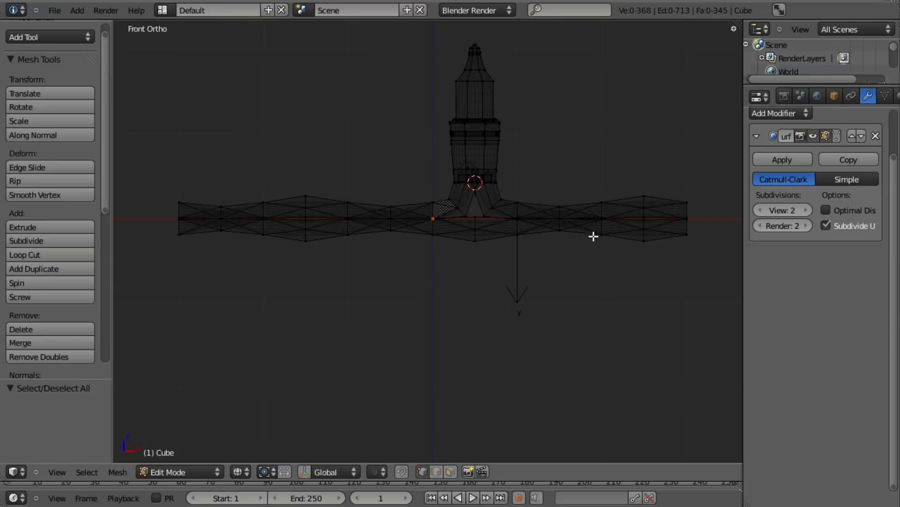
pyautogui.keyDown('shift'); pyautogui.moveTo(539, 264); pyautogui.dragTo(511, 261, button='middle'); pyautogui.keyUp('shift')
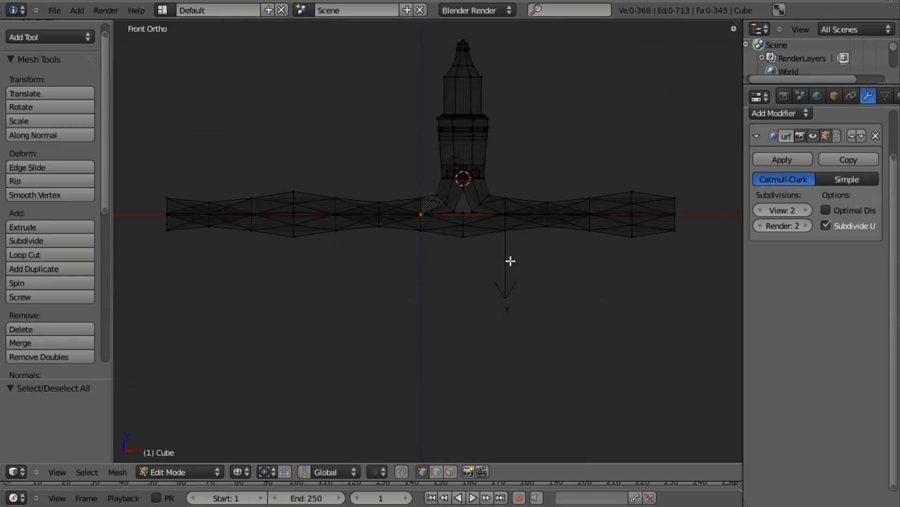
pyautogui.keyDown('alt'); pyautogui.rightClick(422, 225); pyautogui.keyUp('alt')
pyautogui.keyDown('shift'); pyautogui.moveTo(457, 249); pyautogui.dragTo(414, 280, button='middle'); pyautogui.keyUp('shift')
pyautogui.press('z')
pyautogui.scroll(4, 428, 283)
pyautogui.scroll(-4, 368, 310)
pyautogui.press('z')
pyautogui.press('a')
# - Box-select the tube vertices around the base of the socket and inspect the selected section
pyautogui.moveTo(396, 355); pyautogui.dragTo(395, 355)
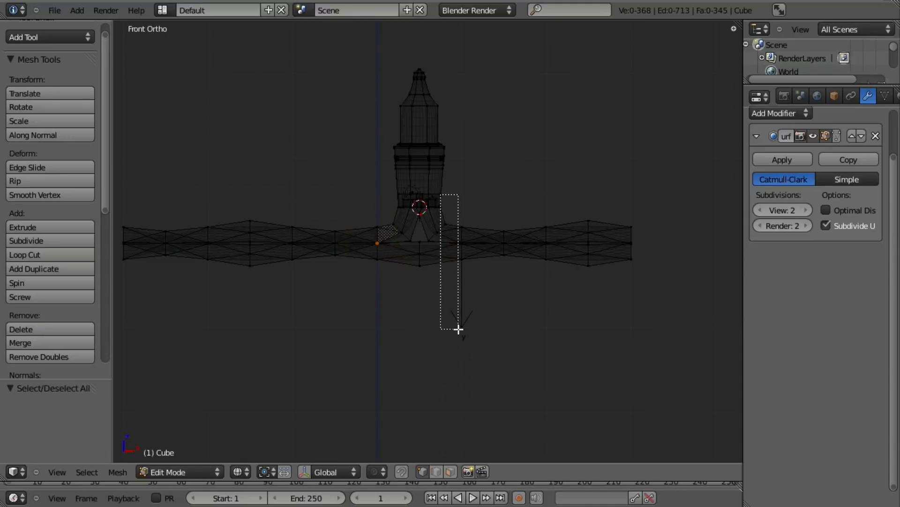
pyautogui.moveTo(465, 318); pyautogui.dragTo(464, 317)
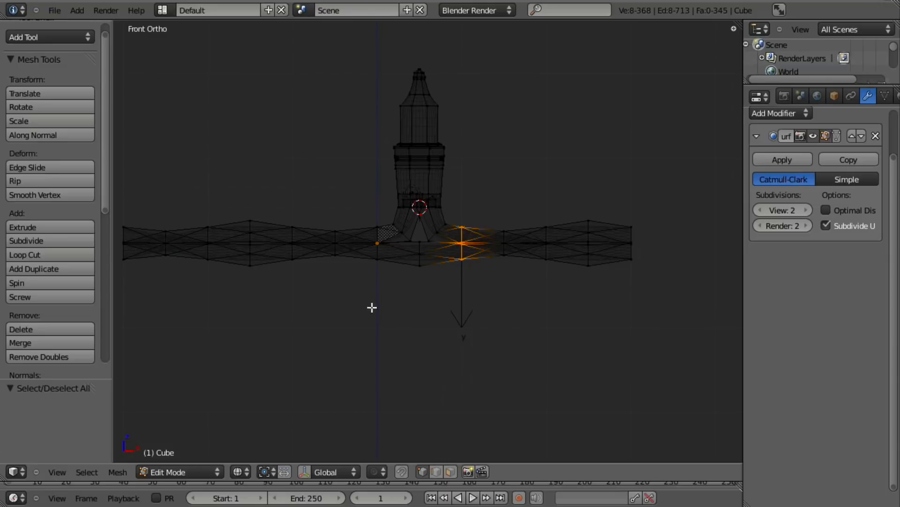
pyautogui.press('b')
pyautogui.moveTo(325, 194); pyautogui.dragTo(456, 294)
pyautogui.moveTo(514, 285); pyautogui.dragTo(513, 285)
pyautogui.moveTo(502, 288)
pyautogui.mouseDown(button='middle')
pyautogui.moveTo(490, 296)
pyautogui.moveTo(466, 286)
pyautogui.moveTo(459, 211)
pyautogui.moveTo(476, 205)
pyautogui.mouseUp(button='middle')
pyautogui.press('z')
pyautogui.press('KP_1')
pyautogui.press('z')
pyautogui.keyDown('shift'); pyautogui.moveTo(331, 230); pyautogui.dragTo(343, 230, button='middle'); pyautogui.keyUp('shift')
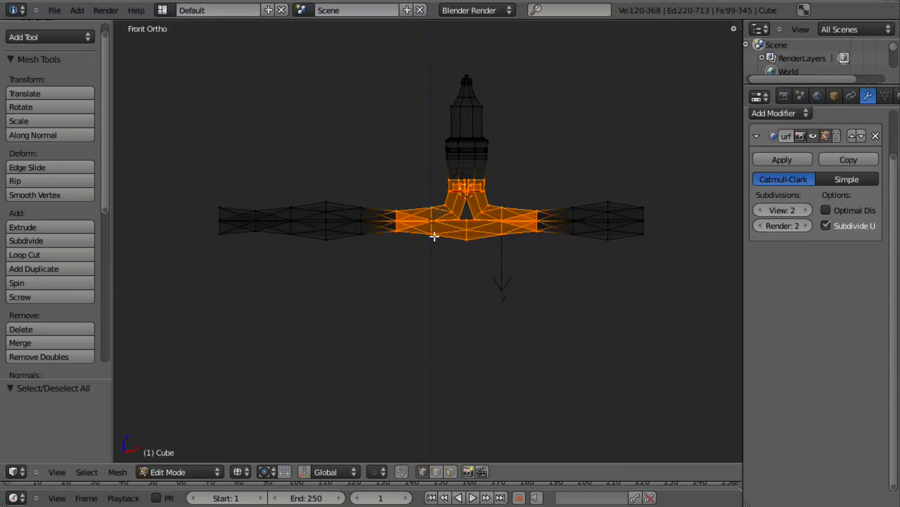
# - Try duplicating a twisted tube section left of the socket along X, and undo the duplication
pyautogui.press('a')
pyautogui.moveTo(252, 166); pyautogui.dragTo(403, 293)
pyautogui.keyDown('shift'); pyautogui.moveTo(388, 279); pyautogui.dragTo(353, 278, button='middle'); pyautogui.keyUp('shift')
pyautogui.hotkey('shift', 'd')
pyautogui.press('x')
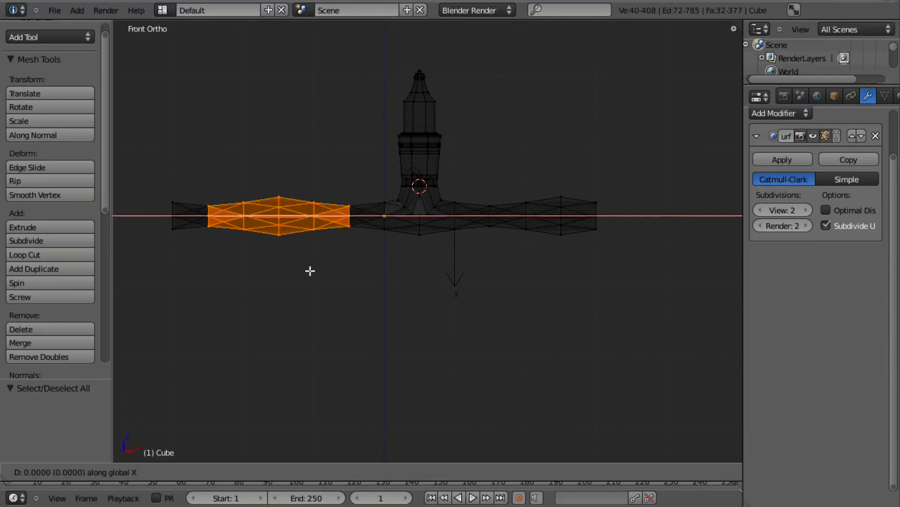
pyautogui.rightClick(691, 267)
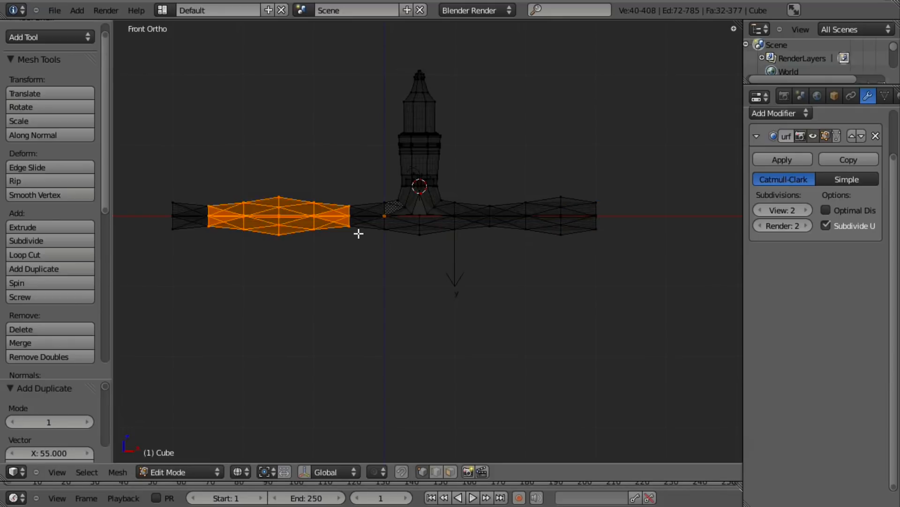
pyautogui.hotkey('ctrl', 'z')
# - Box-select the outer twisted section at the tubes' left end and duplicate it 60 units along X onto the right end
pyautogui.keyDown('shift'); pyautogui.moveTo(381, 260); pyautogui.dragTo(397, 260, button='middle'); pyautogui.keyUp('shift')
pyautogui.press('a')
pyautogui.press('b')
pyautogui.moveTo(134, 124); pyautogui.dragTo(347, 286)
pyautogui.keyDown('shift'); pyautogui.moveTo(287, 250); pyautogui.dragTo(248, 235, button='middle'); pyautogui.keyUp('shift')
pyautogui.hotkey('shift', 'd')
pyautogui.press('x')
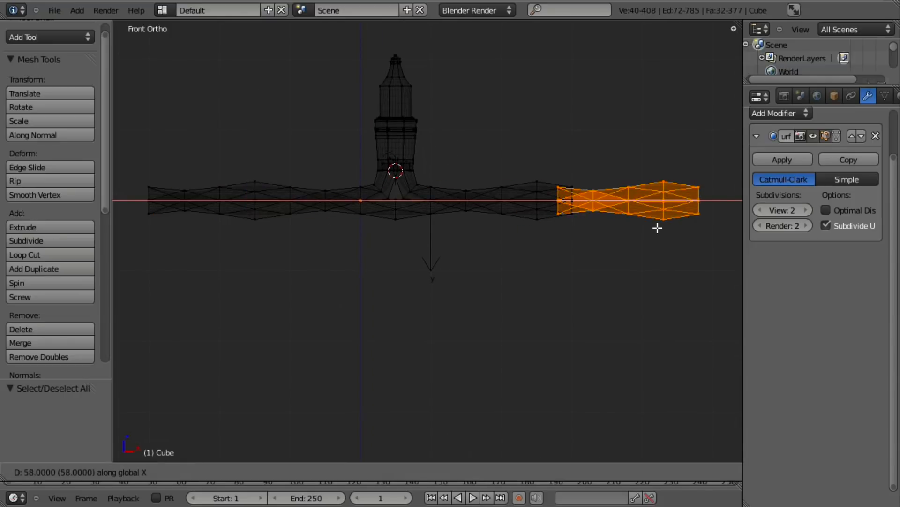
pyautogui.click(670, 221)
pyautogui.press('z')
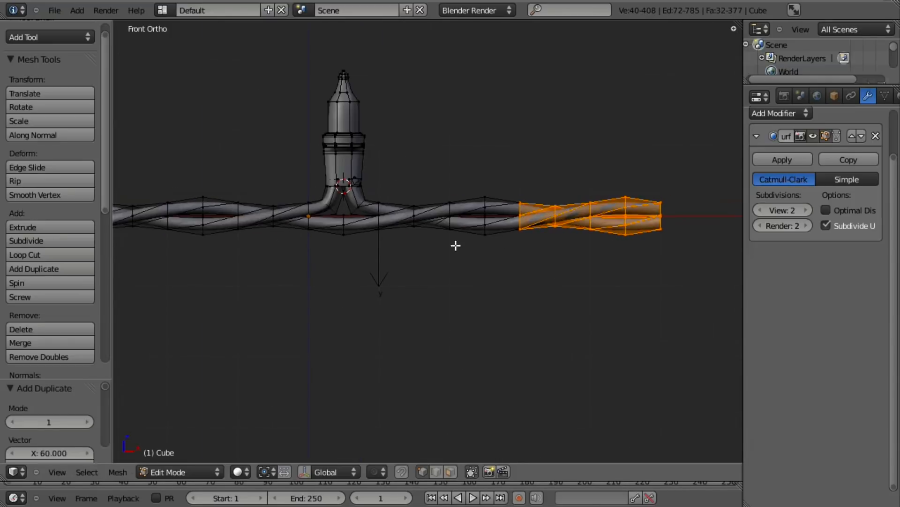
# - Merge the doubled vertices of the whole mesh with Remove Doubles and recalculate its normals
pyautogui.scroll(4, 456, 245)
pyautogui.moveTo(429, 221); pyautogui.dragTo(390, 341, button='middle')
pyautogui.scroll(-8, 385, 336)
pyautogui.press('KP_1')
pyautogui.press('a')
pyautogui.press('a')
pyautogui.press('w')
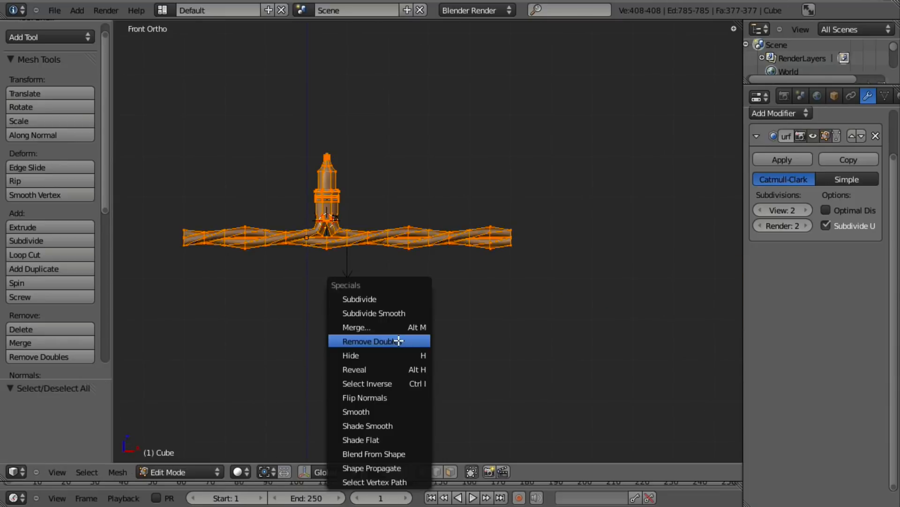
pyautogui.click(399, 341)
pyautogui.scroll(4, 460, 305)
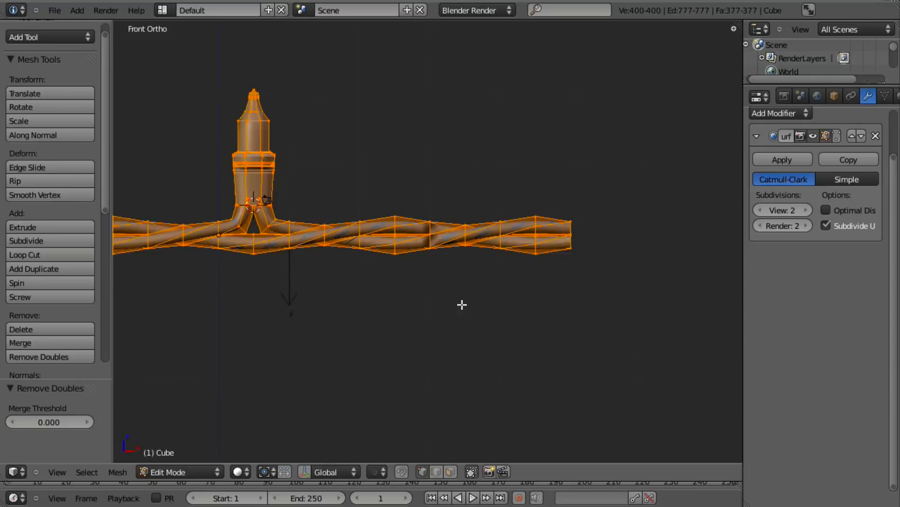
pyautogui.hotkey('ctrl', 'n')
pyautogui.moveTo(423, 270); pyautogui.dragTo(390, 158, button='middle')
pyautogui.scroll(-5, 432, 316)
# - Return to Object Mode and view the lengthened tubes from the front in solid shading
pyautogui.press('Tab')
pyautogui.press('KP_1')
pyautogui.press('z')
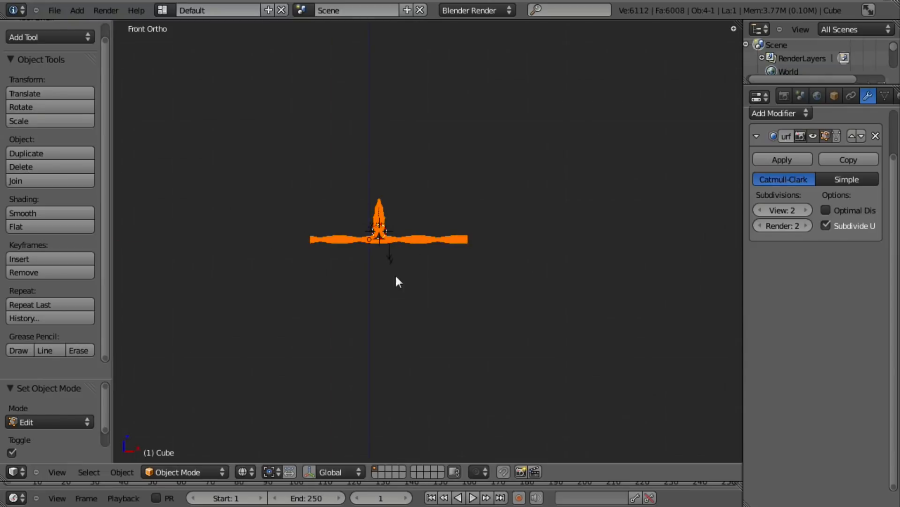
pyautogui.press('z')
pyautogui.scroll(1, 411, 249)
pyautogui.scroll(3, 818, 209)
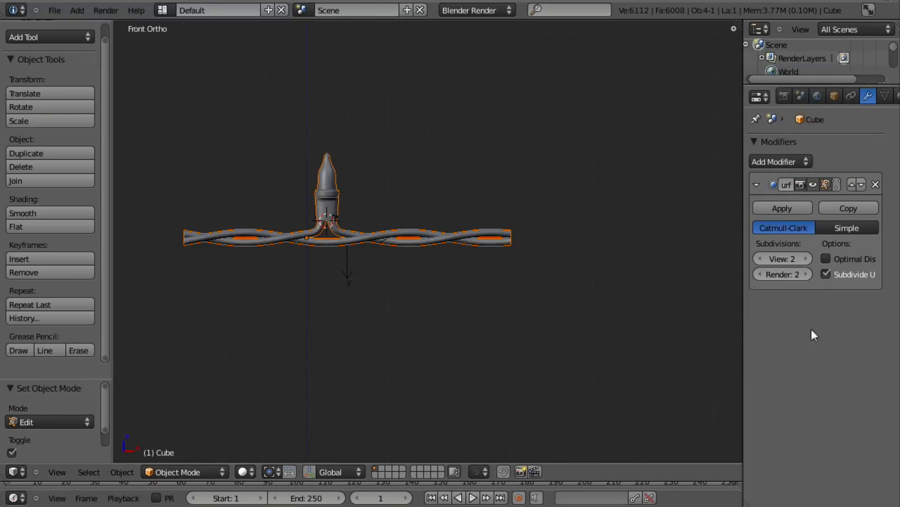
# - Try a Bevel modifier on the object, moved above the Subdivision Surface modifier, and remove it
pyautogui.click(790, 160)
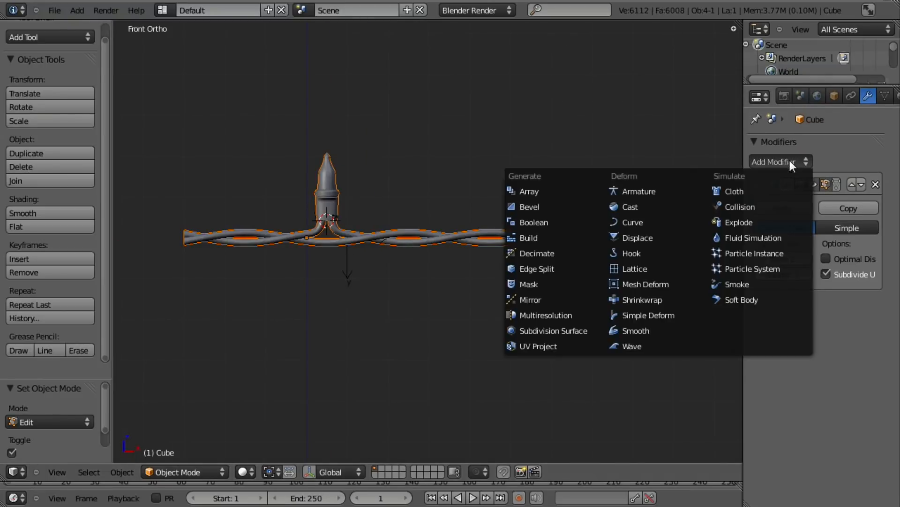
pyautogui.click(564, 207)
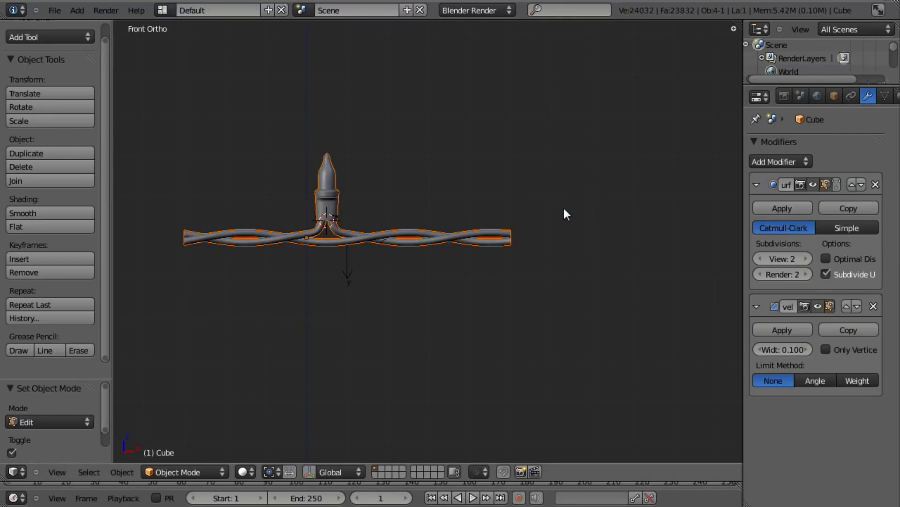
pyautogui.scroll(4, 547, 230)
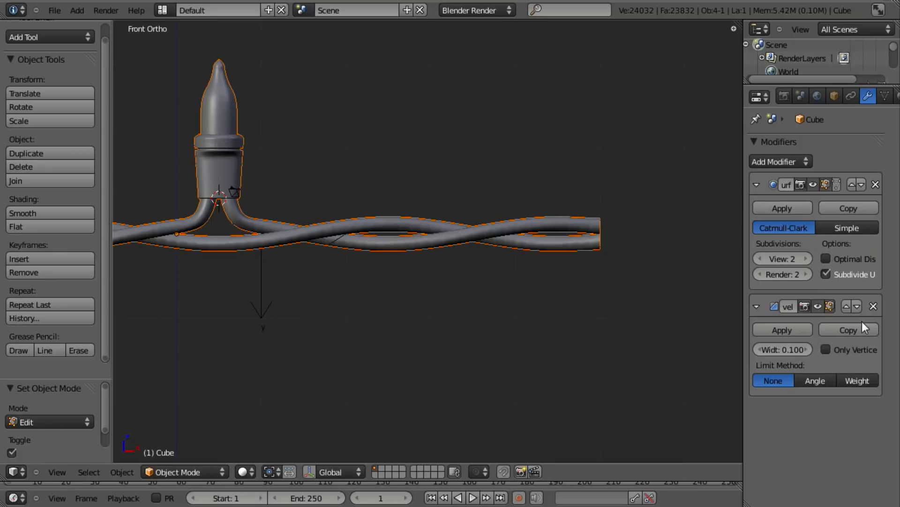
pyautogui.click(848, 305)
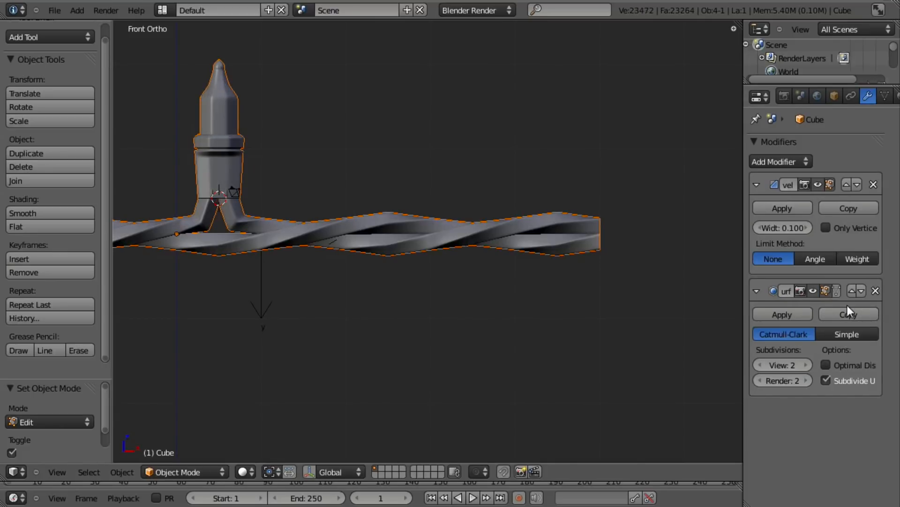
pyautogui.scroll(-3, 528, 242)
pyautogui.scroll(4, 558, 244)
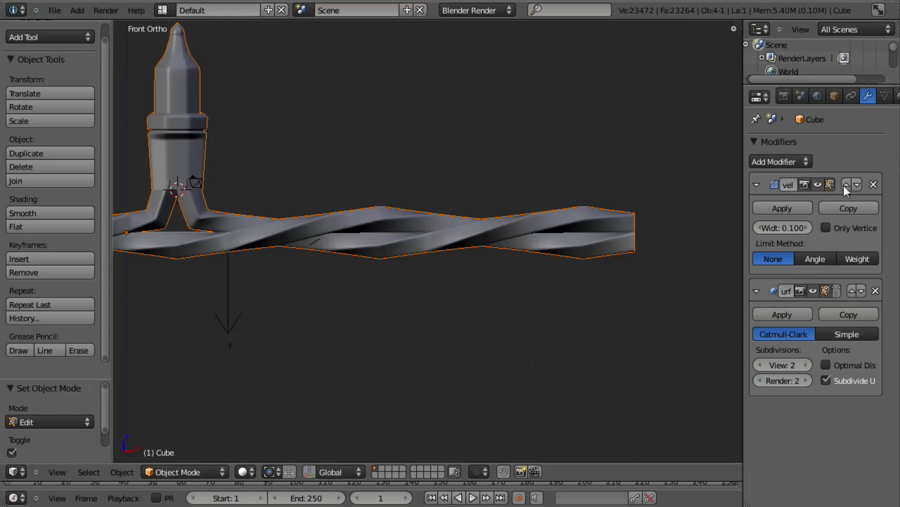
pyautogui.click(873, 184)
# - Add an Array modifier to the object and move it above the Subdivision Surface modifier
pyautogui.click(789, 162)
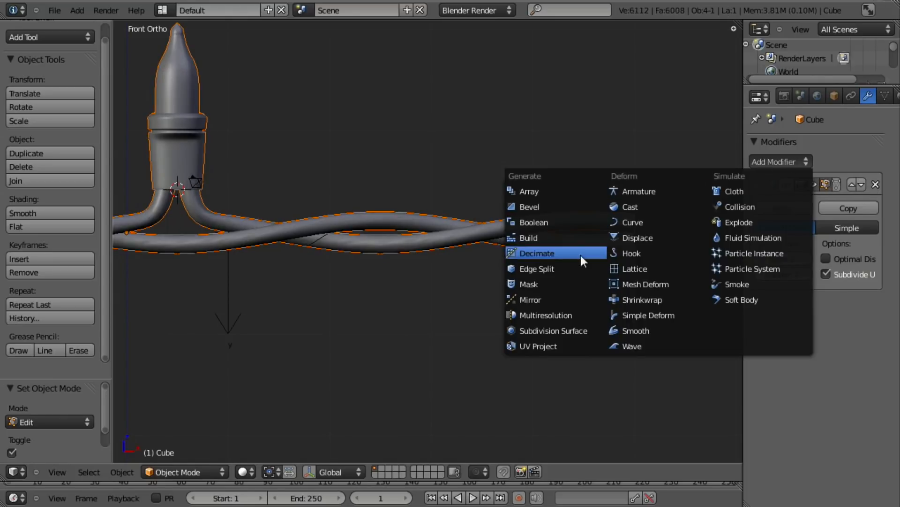
pyautogui.click(556, 187)
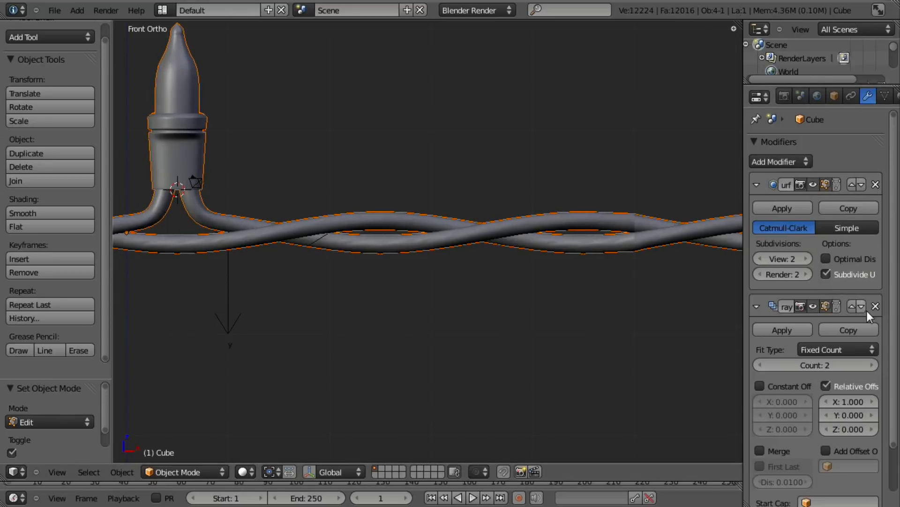
pyautogui.click(851, 307)
pyautogui.scroll(-2, 818, 297)
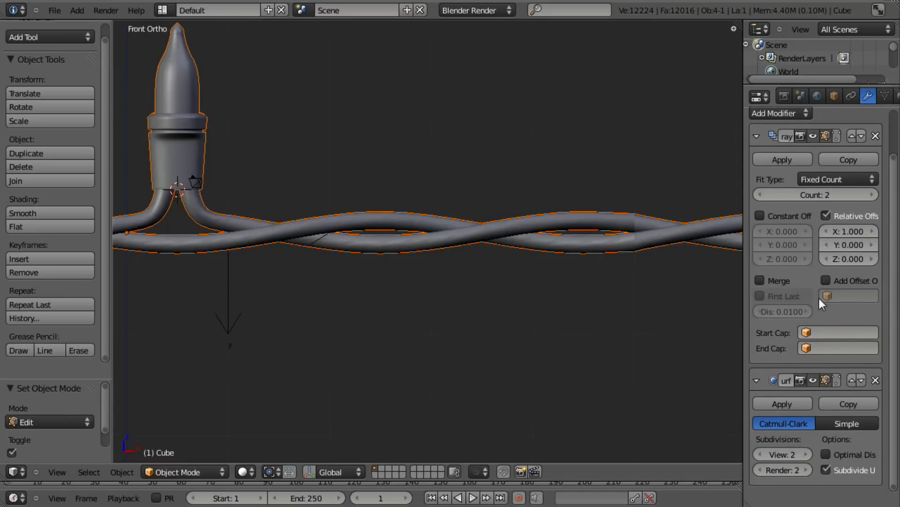
# - Examine the joint between the two arrayed light segments in solid and wireframe display from several angles
pyautogui.scroll(-5, 475, 259)
pyautogui.moveTo(419, 235); pyautogui.dragTo(437, 258, button='middle')
pyautogui.scroll(3, 420, 121)
pyautogui.press('z')
pyautogui.rightClick(363, 234)
pyautogui.moveTo(364, 234); pyautogui.dragTo(464, 286, button='middle')
pyautogui.scroll(-4, 450, 287)
pyautogui.press('KP_1')
pyautogui.press('z')
pyautogui.rightClick(457, 239)
pyautogui.scroll(3, 350, 278)
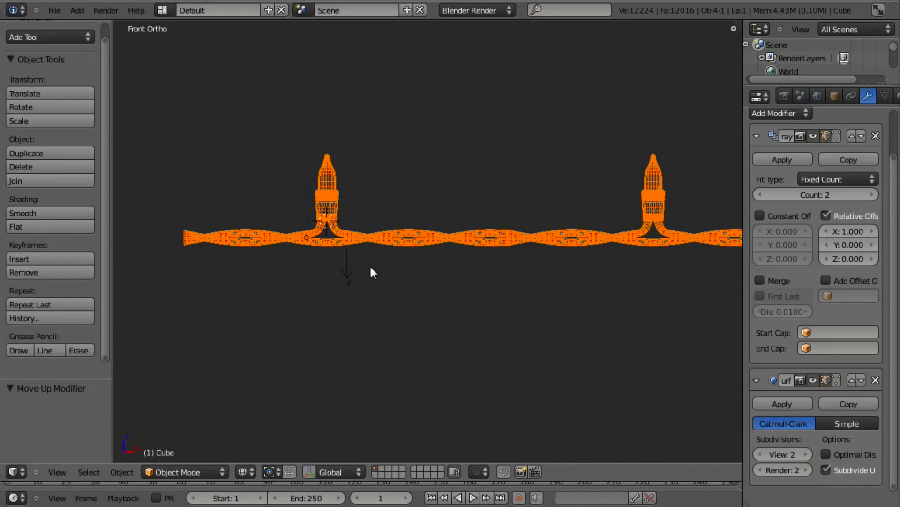
# - Try moving the Empty along X to shift the arrayed copy, and cancel the move
pyautogui.rightClick(358, 273)
pyautogui.press('g')
pyautogui.press('x')
pyautogui.rightClick(540, 274)
pyautogui.press('z')
pyautogui.scroll(-4, 520, 259)
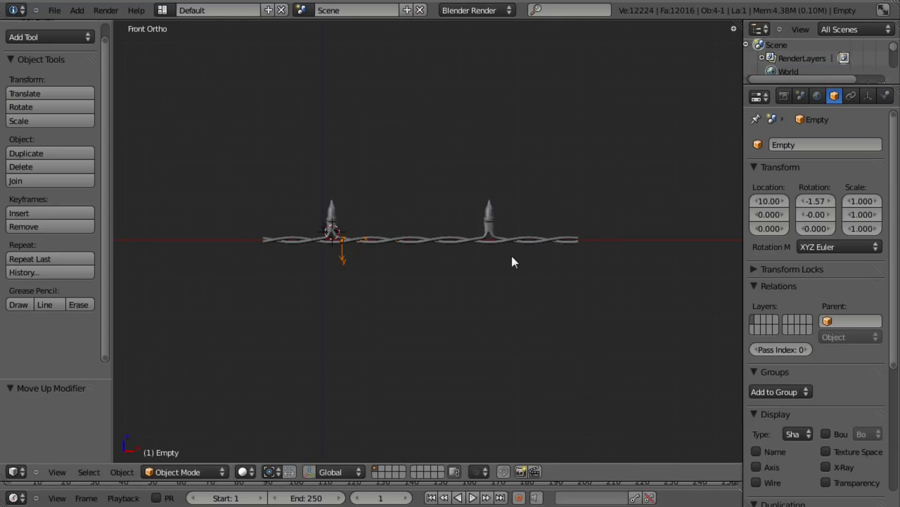
# - Turn off the array's relative offset on the string-light object and use the Empty as its object offset
pyautogui.rightClick(498, 243)
pyautogui.press('z')
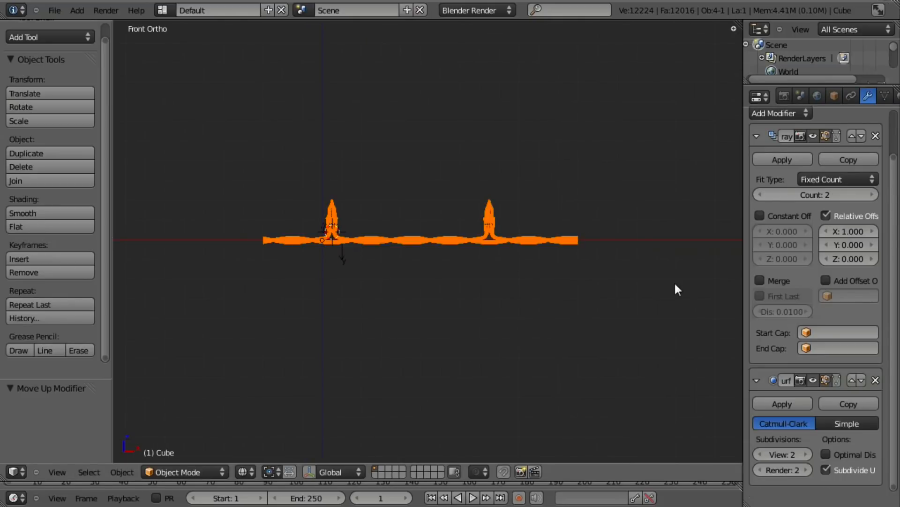
pyautogui.click(827, 216)
pyautogui.click(826, 280)
pyautogui.click(826, 295)
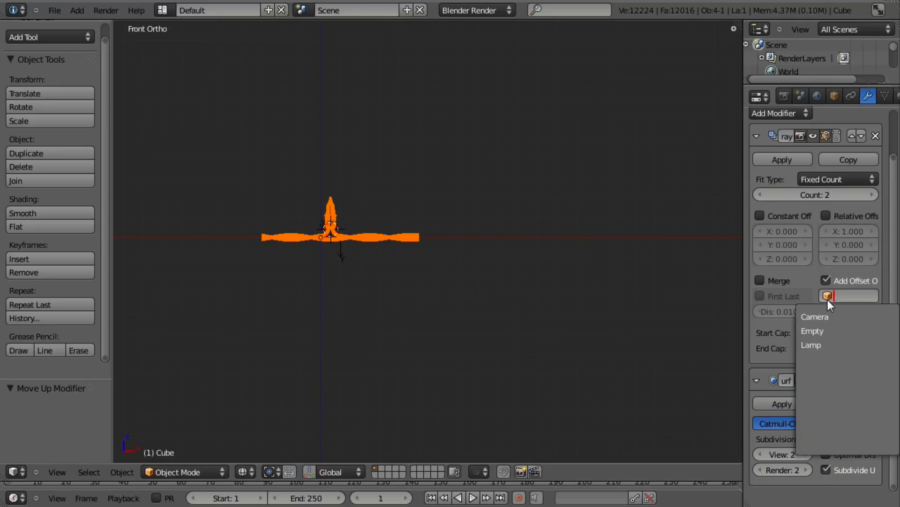
pyautogui.click(827, 328)
# - Select the Empty and move it 70 units along X to shift the arrayed light segment
pyautogui.scroll(4, 457, 310)
pyautogui.rightClick(248, 266)
pyautogui.press('z')
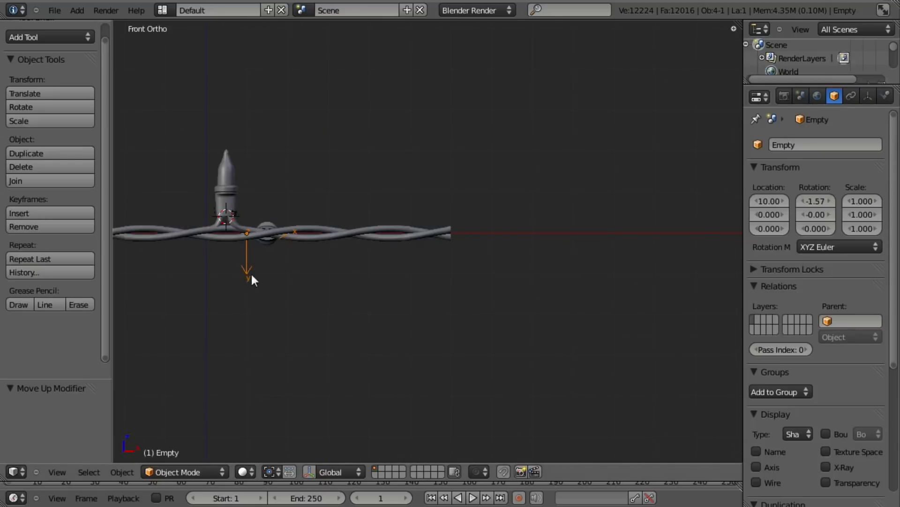
pyautogui.press('g')
pyautogui.press('x')
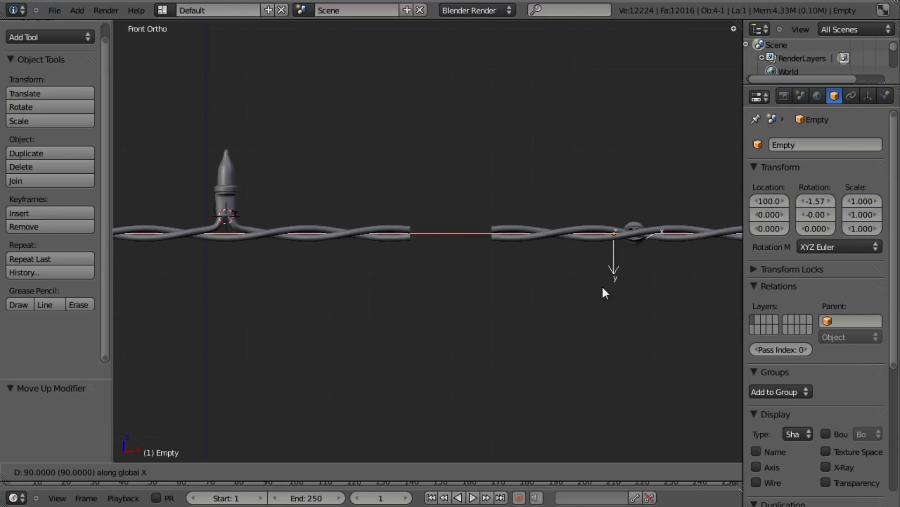
pyautogui.click(547, 287)
# - Rotate the Empty 90° about the X axis and reselect the string-light object
pyautogui.moveTo(522, 287); pyautogui.dragTo(459, 331, button='middle')
pyautogui.scroll(3, 414, 266)
pyautogui.press('KP_3')
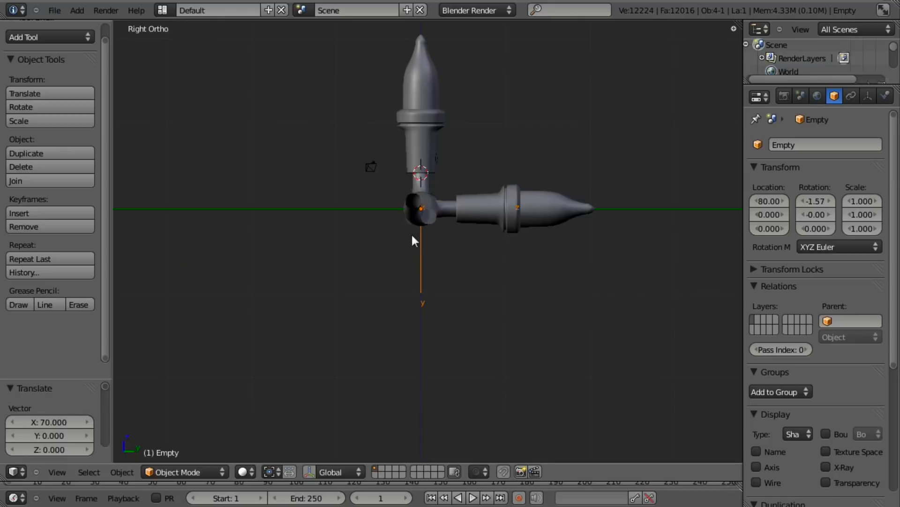
pyautogui.moveTo(413, 241); pyautogui.dragTo(405, 292, button='middle')
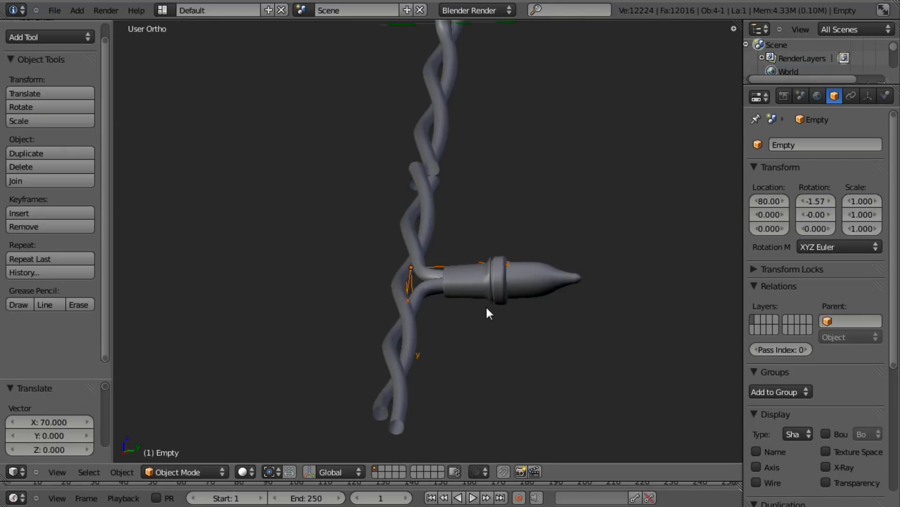
pyautogui.press('r')
pyautogui.press('x')
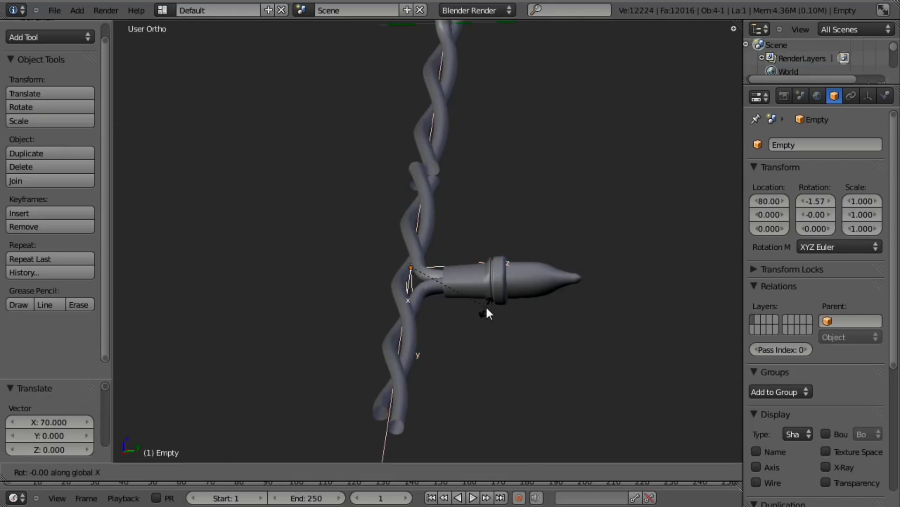
pyautogui.write('90')
pyautogui.press('Return')
pyautogui.moveTo(411, 350); pyautogui.dragTo(462, 217, button='middle')
pyautogui.rightClick(413, 231)
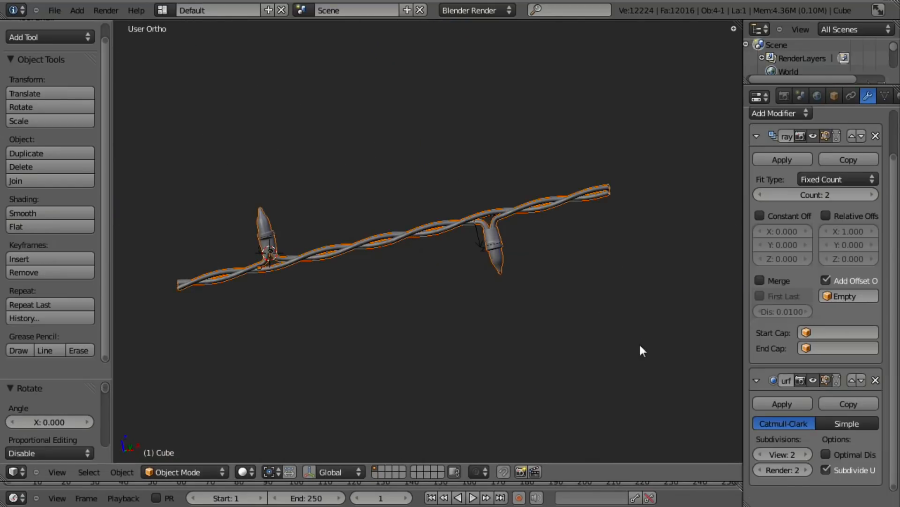
pyautogui.scroll(3, 477, 284)
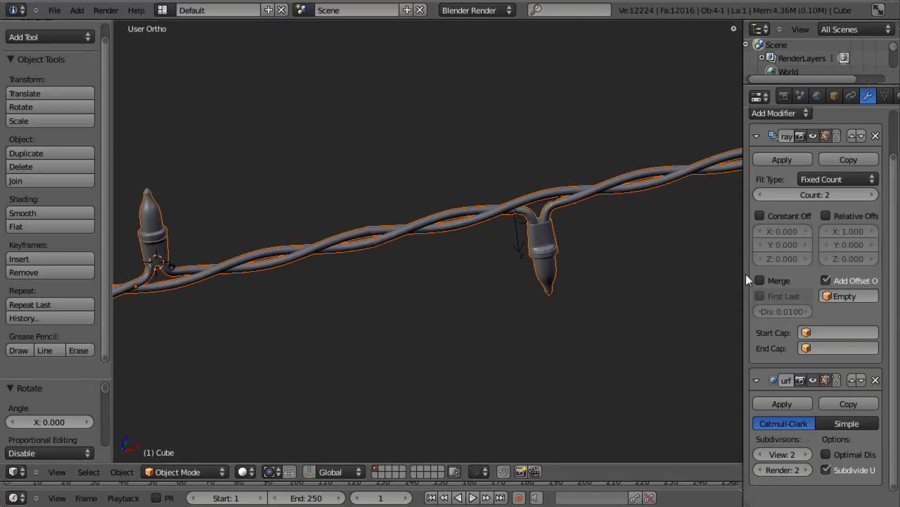
# - Enable merging in the string-light object's Array modifier and check the seam between the two segments
pyautogui.click(760, 280)
pyautogui.scroll(3, 429, 255)
pyautogui.press('z')
pyautogui.press('z')
pyautogui.scroll(-4, 388, 235)
pyautogui.keyDown('shift'); pyautogui.moveTo(388, 235); pyautogui.dragTo(505, 256, button='middle'); pyautogui.keyUp('shift')
pyautogui.scroll(3, 505, 257)
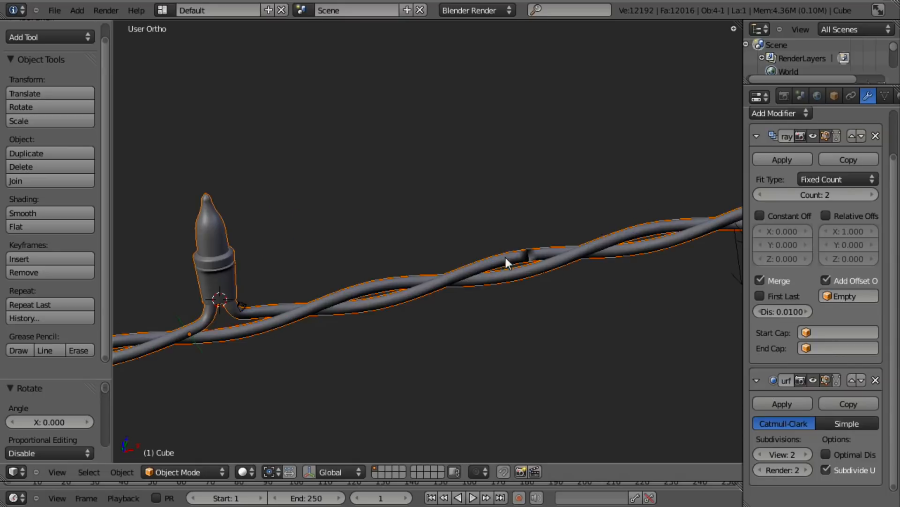
pyautogui.press('a')
pyautogui.moveTo(476, 321); pyautogui.dragTo(466, 244, button='middle')
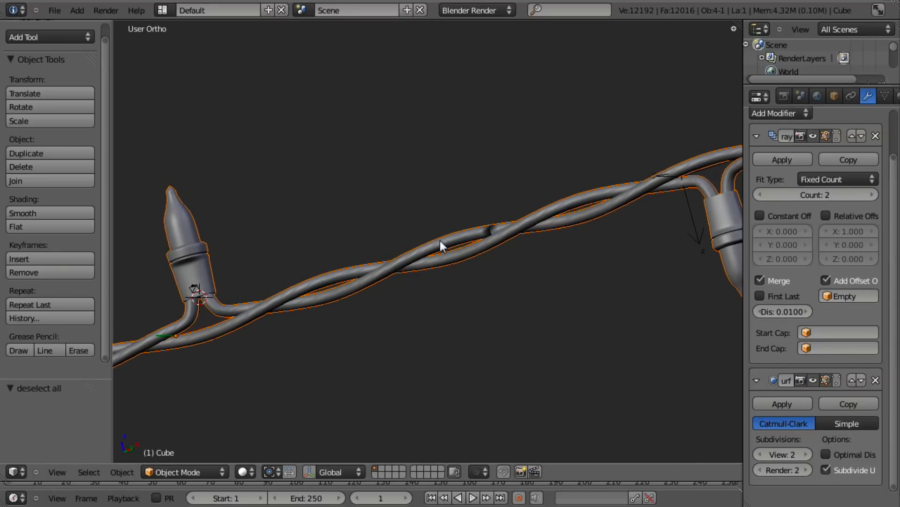
pyautogui.scroll(-4, 440, 240)
# - Recalculate the normals of the entire string-light mesh in Edit Mode and return to Object Mode
pyautogui.press('Tab')
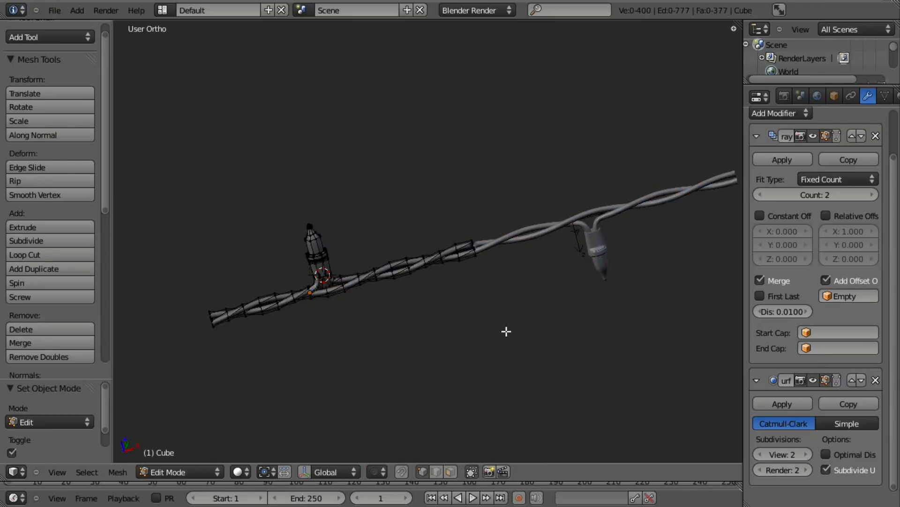
pyautogui.scroll(3, 507, 330)
pyautogui.hotkey('ctrl', 'n')
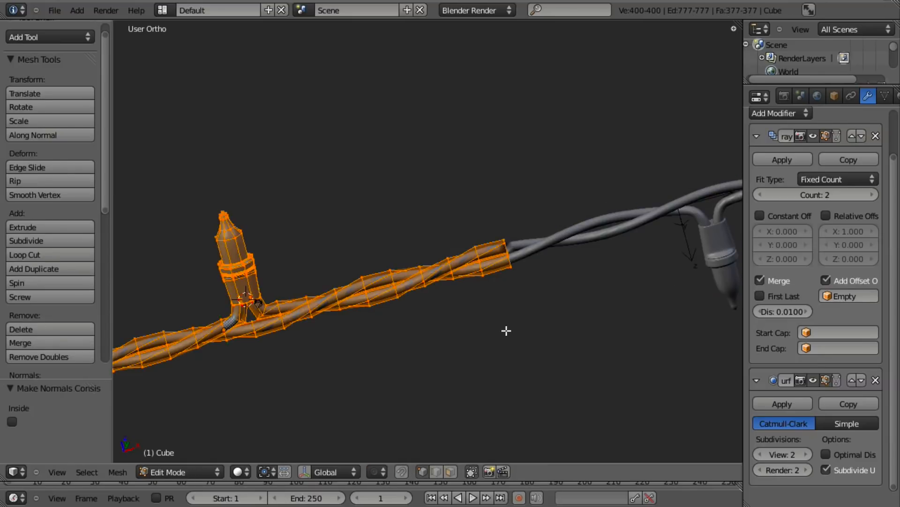
pyautogui.scroll(4, 436, 324)
pyautogui.press('Tab')
# - Examine the seam between the two arrayed light segments from several angles and distances
pyautogui.scroll(-4, 432, 300)
pyautogui.moveTo(430, 297); pyautogui.dragTo(451, 337, button='middle')
pyautogui.scroll(5, 454, 312)
pyautogui.moveTo(438, 402); pyautogui.dragTo(418, 170, button='middle')
pyautogui.scroll(-5, 417, 171)
pyautogui.moveTo(425, 298); pyautogui.dragTo(358, 305, button='middle')
pyautogui.scroll(-5, 394, 203)
pyautogui.scroll(4, 362, 346)
pyautogui.scroll(3, 365, 347)
# - Look through the viewport display settings and the object properties for the mesh's double-sided option while in Edit Mode
pyautogui.press('Tab')
pyautogui.scroll(-4, 359, 301)
pyautogui.scroll(4, 402, 255)
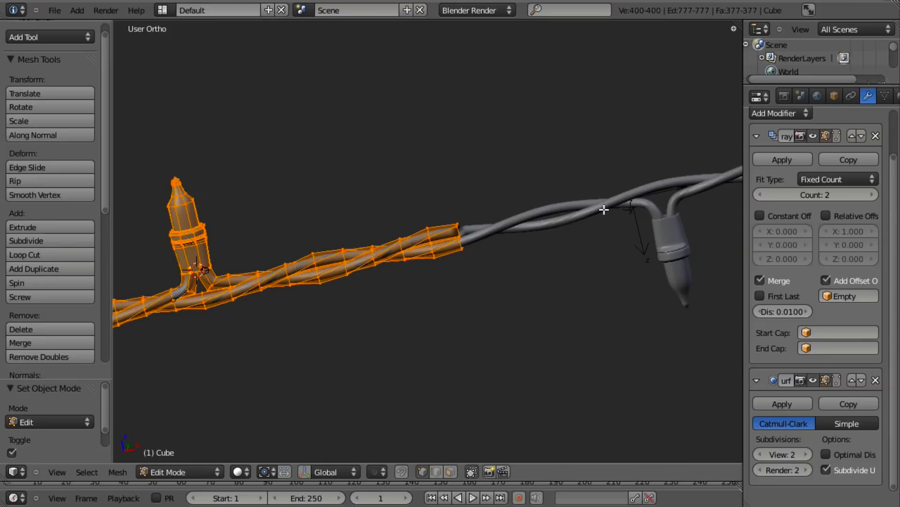
pyautogui.press('n')
pyautogui.scroll(-15, 660, 221)
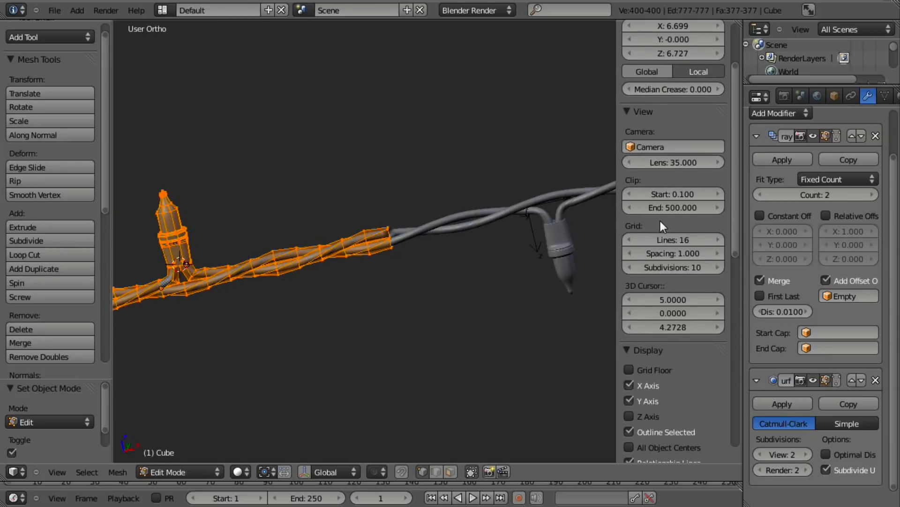
pyautogui.scroll(-8, 660, 225)
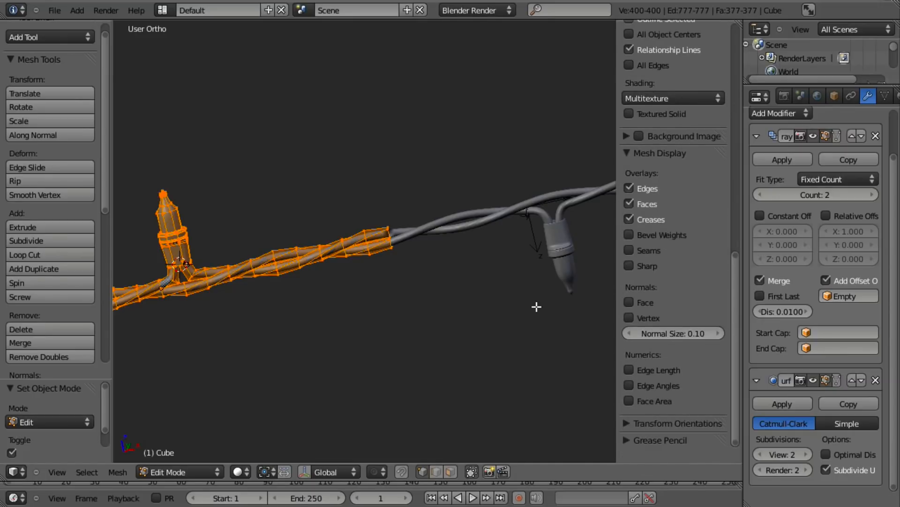
pyautogui.press('n')
pyautogui.click(835, 97)
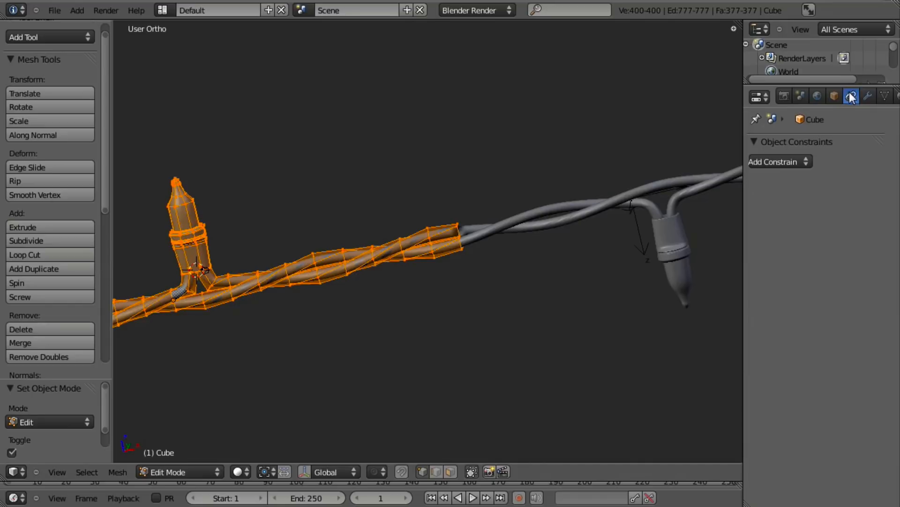
pyautogui.scroll(-5, 816, 188)
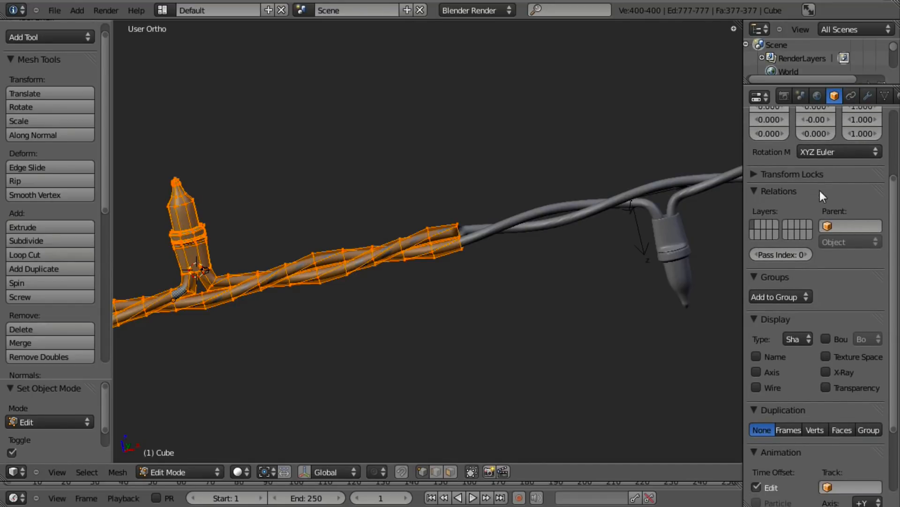
pyautogui.scroll(-5, 820, 190)
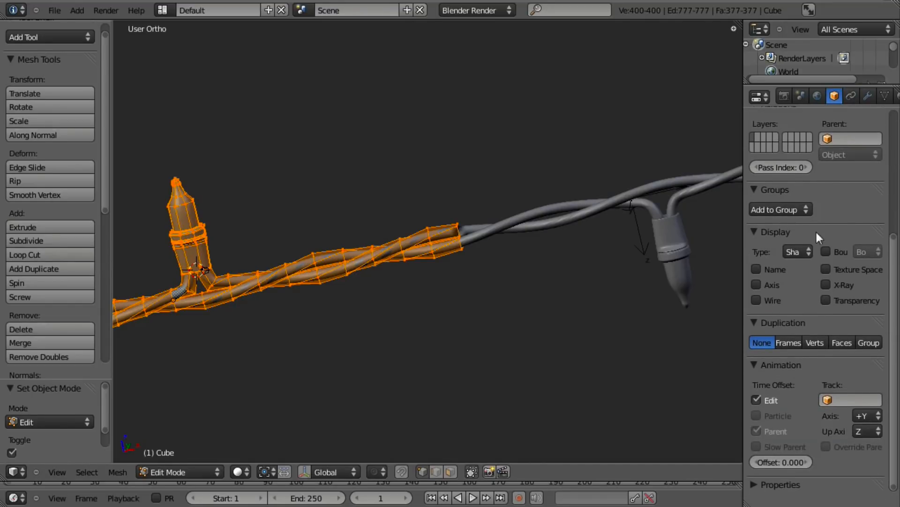
pyautogui.scroll(10, 801, 206)
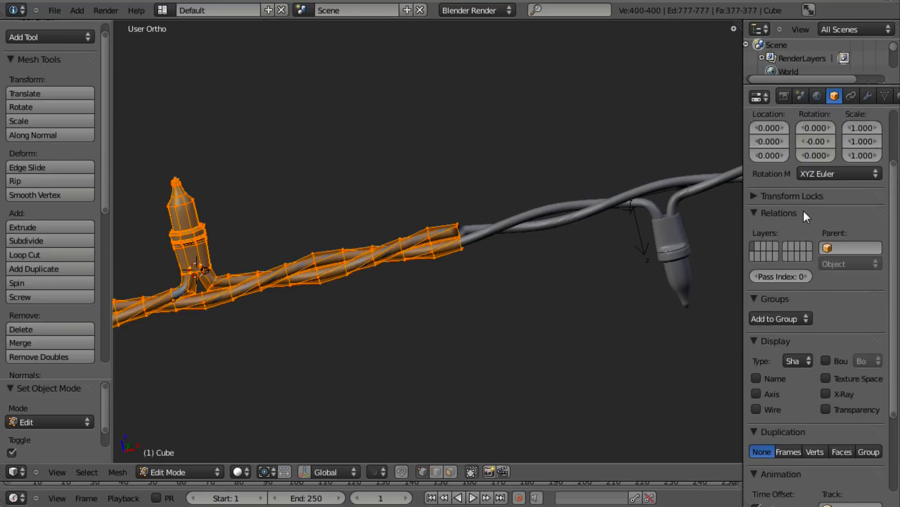
pyautogui.scroll(-10, 803, 210)
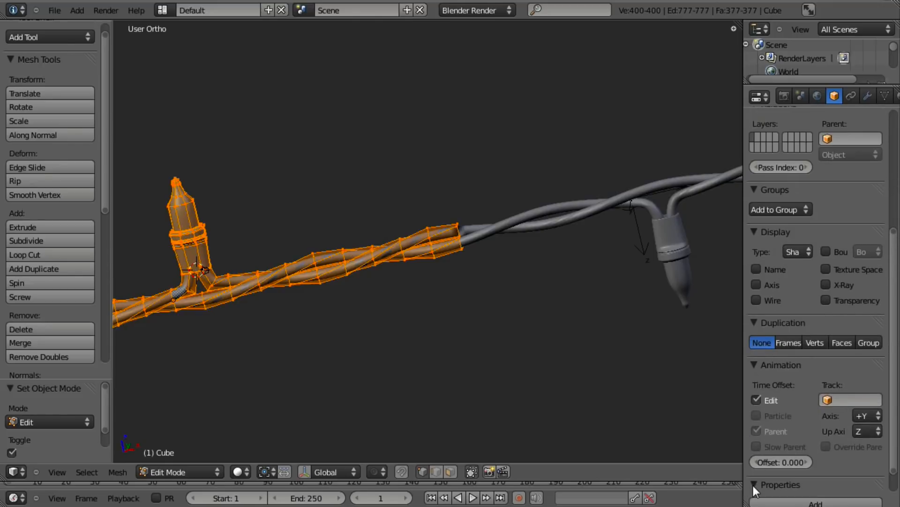
pyautogui.press('n')
pyautogui.scroll(-9, 680, 220)
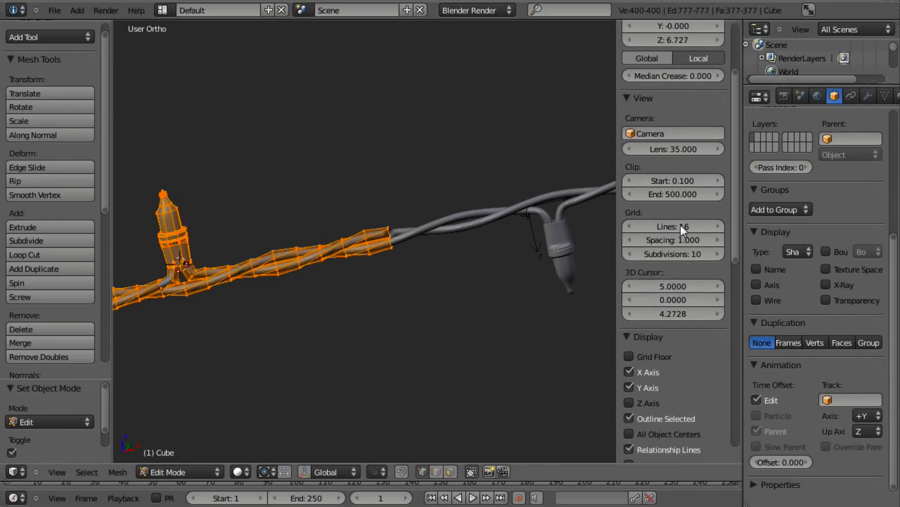
pyautogui.scroll(-14, 685, 240)
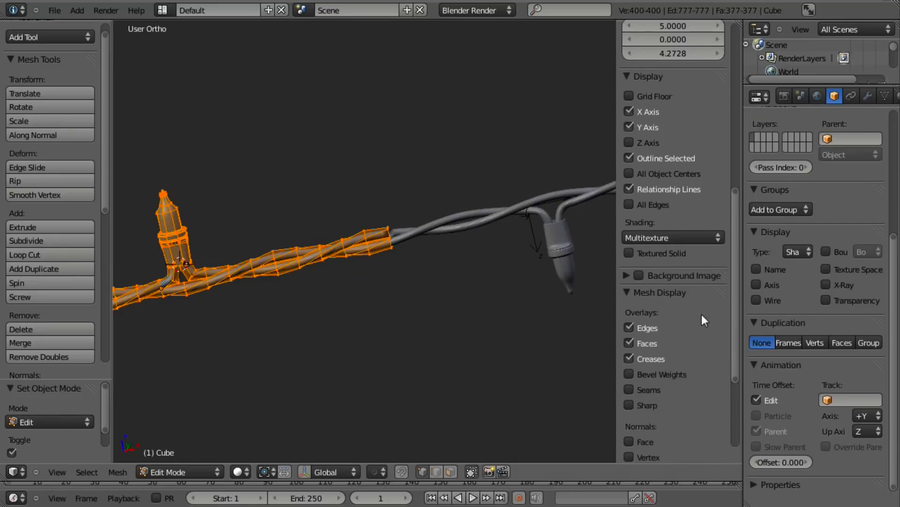
pyautogui.scroll(-4, 702, 321)
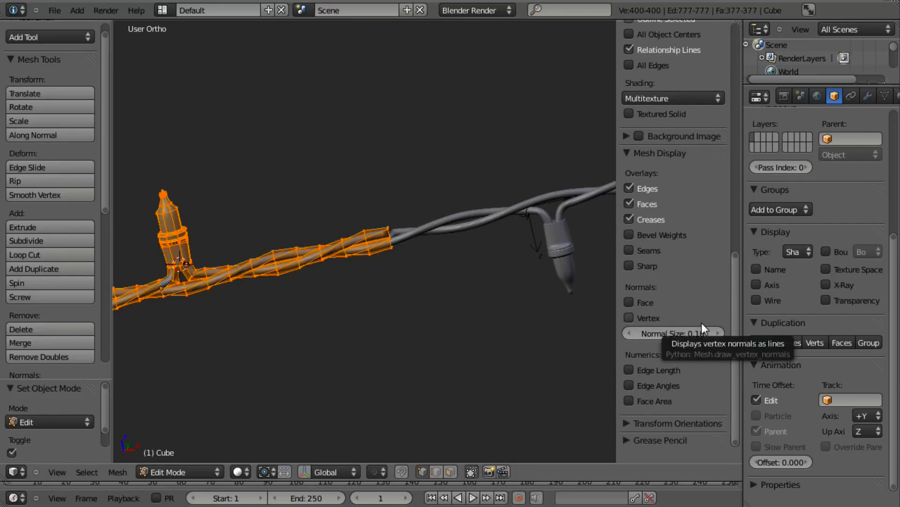
# - Turn off Double Sided in the string-light mesh's object data settings
pyautogui.click(855, 96)
pyautogui.click(885, 96)
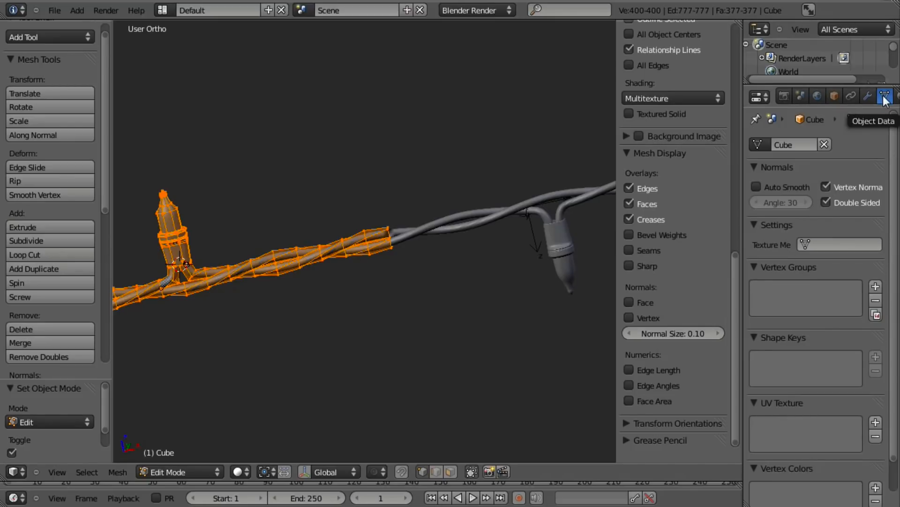
pyautogui.click(825, 202)
# - Select one linked tube to inspect its faces, and turn off the Array modifier's display in Edit Mode
pyautogui.moveTo(348, 237)
pyautogui.keyDown('shift'); pyautogui.mouseDown(button='middle')
pyautogui.moveTo(412, 147)
pyautogui.moveTo(430, 188)
pyautogui.moveTo(388, 321)
pyautogui.moveTo(358, 307)
pyautogui.moveTo(382, 246)
pyautogui.moveTo(347, 272)
pyautogui.mouseUp(button='middle'); pyautogui.keyUp('shift')
pyautogui.press('a')
pyautogui.press('l')
pyautogui.scroll(-4, 402, 240)
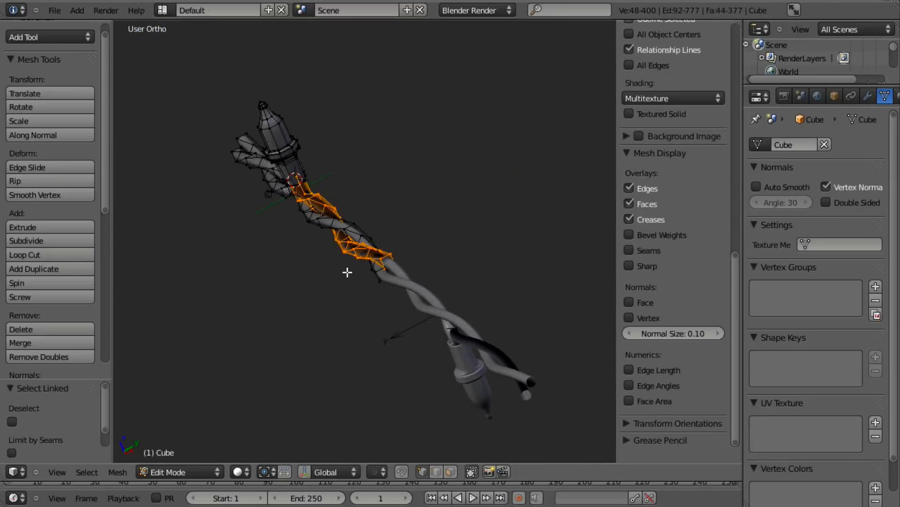
pyautogui.scroll(8, 347, 272)
pyautogui.press('z')
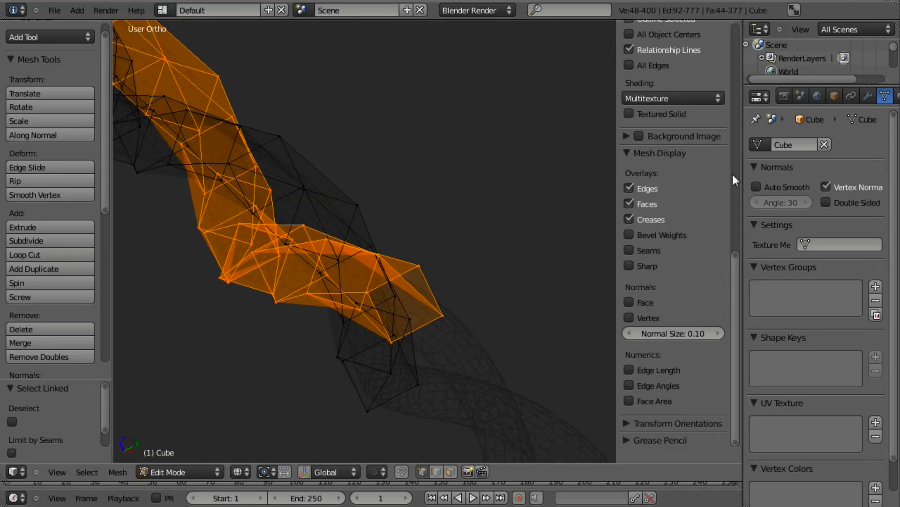
pyautogui.click(868, 96)
pyautogui.click(824, 136)
pyautogui.press('z')
# - Recalculate the normals of the whole mesh with the Inside option enabled, and deselect all the geometry
pyautogui.press('a')
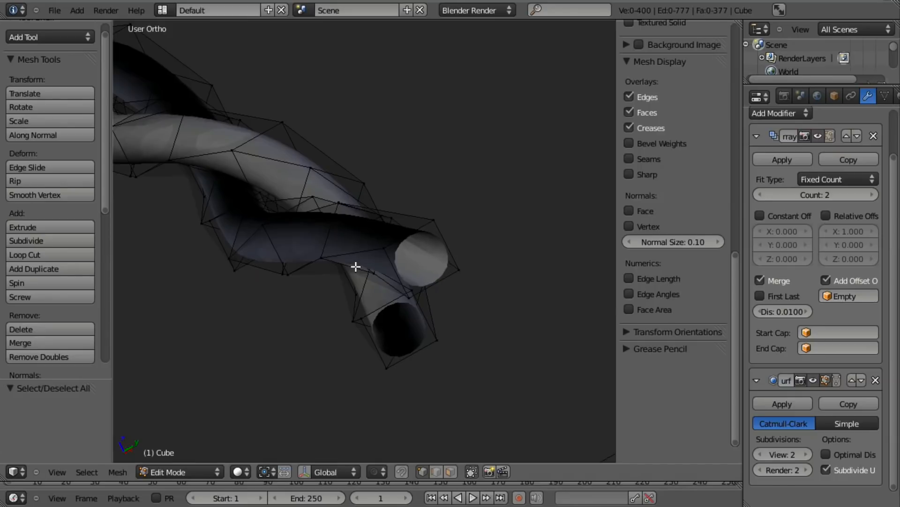
pyautogui.press('a')
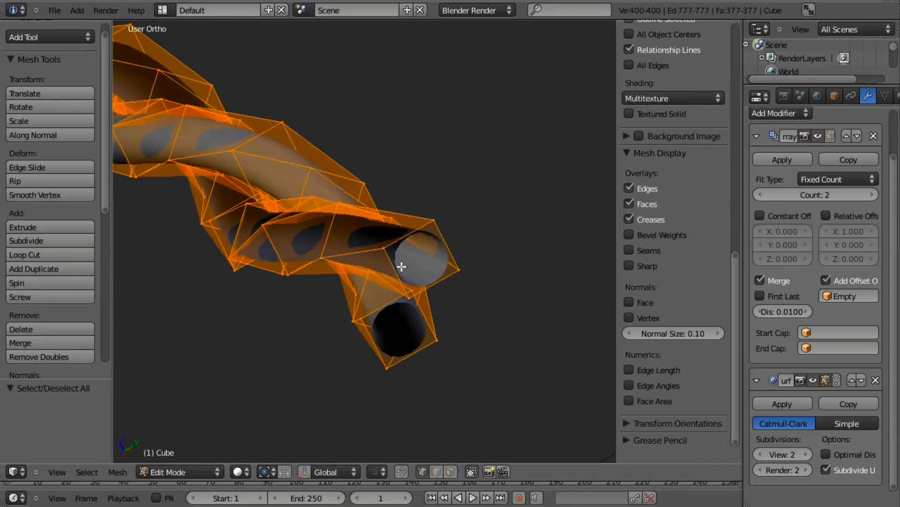
pyautogui.hotkey('ctrl', 'n')
pyautogui.scroll(-4, 401, 264)
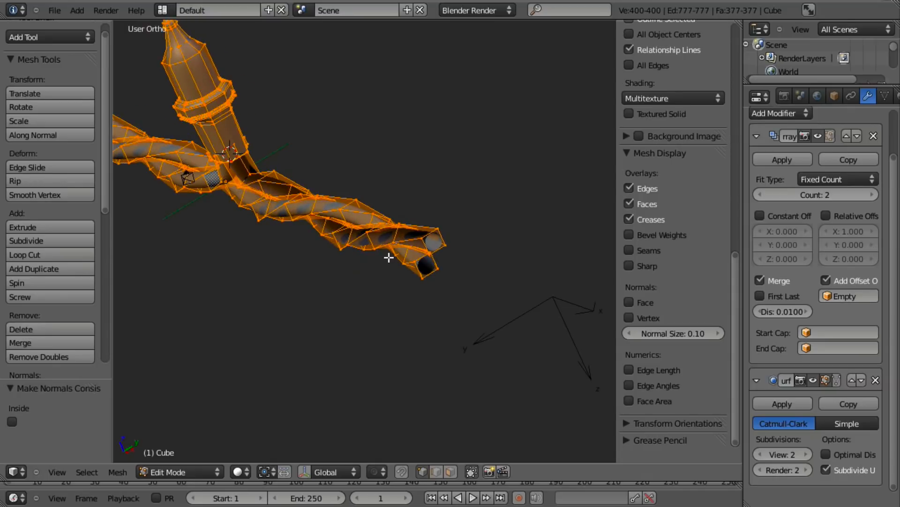
pyautogui.scroll(4, 389, 257)
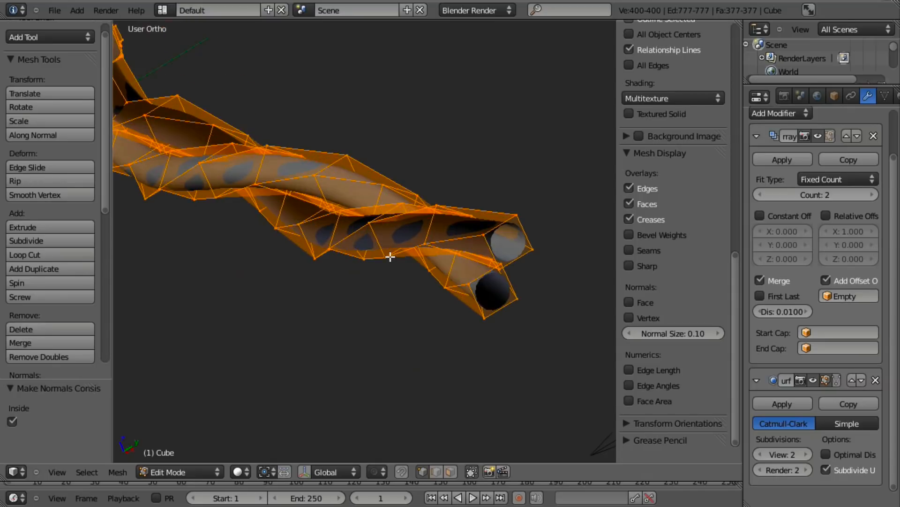
pyautogui.scroll(-2, 389, 257)
pyautogui.moveTo(389, 257); pyautogui.dragTo(411, 245, button='middle')
pyautogui.scroll(-5, 410, 245)
pyautogui.press('a')
pyautogui.scroll(2, 427, 237)
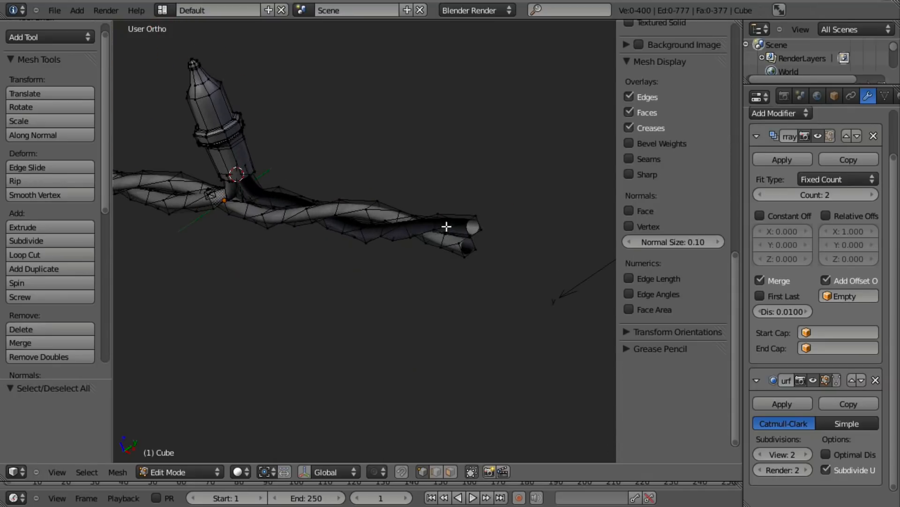
# - Flip the normals of the linked tube with inverted faces and check the seam in Object Mode
pyautogui.press('l')
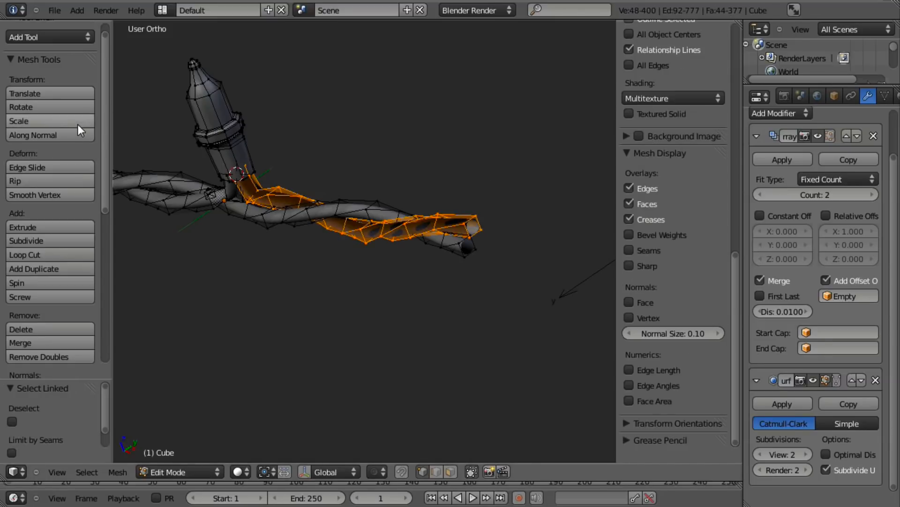
pyautogui.scroll(-6, 41, 264)
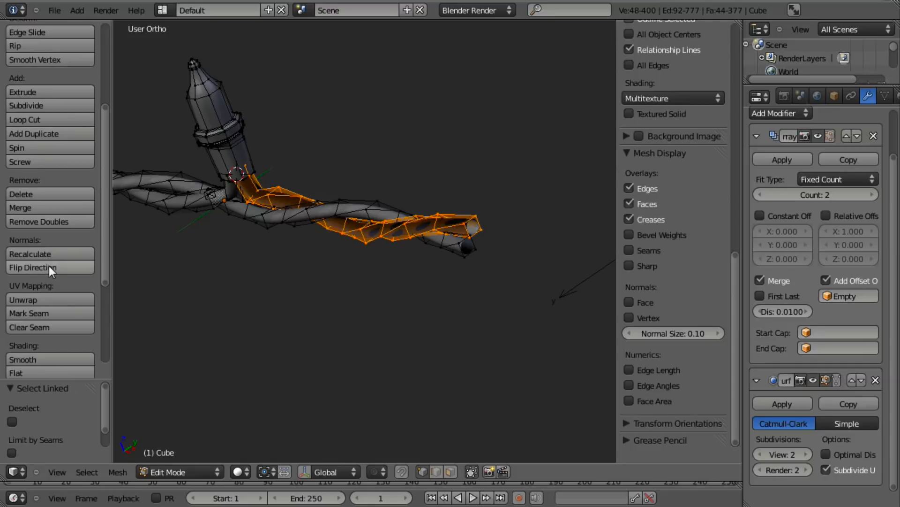
pyautogui.click(49, 267)
pyautogui.moveTo(180, 244); pyautogui.dragTo(253, 267, button='middle')
pyautogui.press('Tab')
pyautogui.scroll(-4, 341, 277)
pyautogui.keyDown('shift'); pyautogui.moveTo(518, 266); pyautogui.dragTo(390, 264, button='middle'); pyautogui.keyUp('shift')
pyautogui.scroll(6, 345, 280)
pyautogui.scroll(-8, 375, 262)
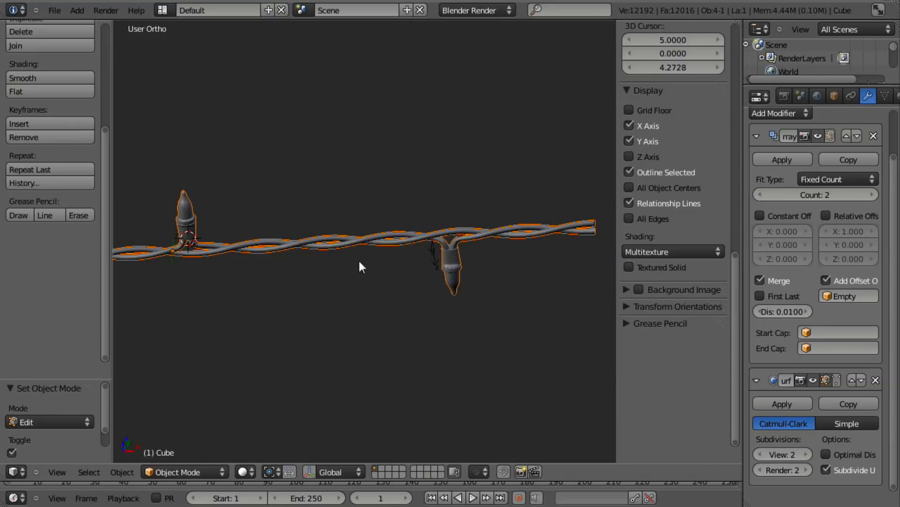
# - Deselect everything, view the light string from the front and hide the viewport's properties sidebar
pyautogui.press('a')
pyautogui.press('KP_1')
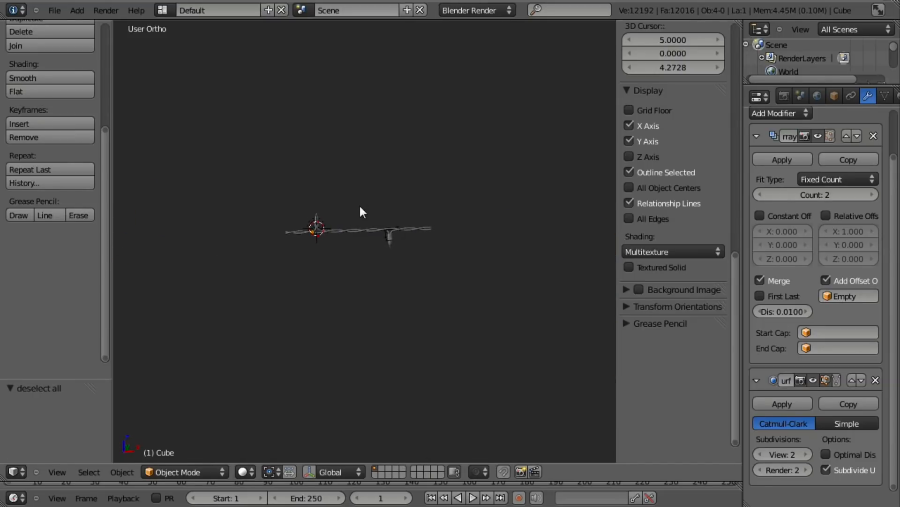
pyautogui.press('n')
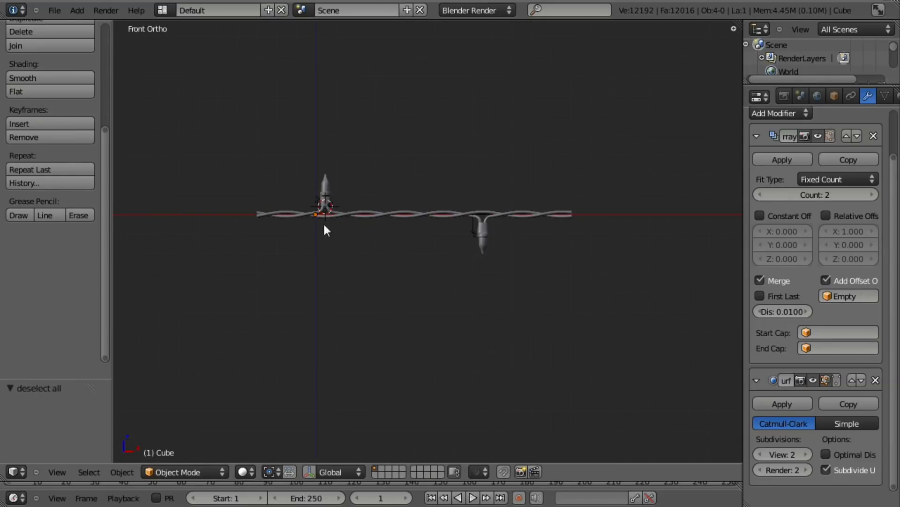
pyautogui.scroll(5, 418, 285)
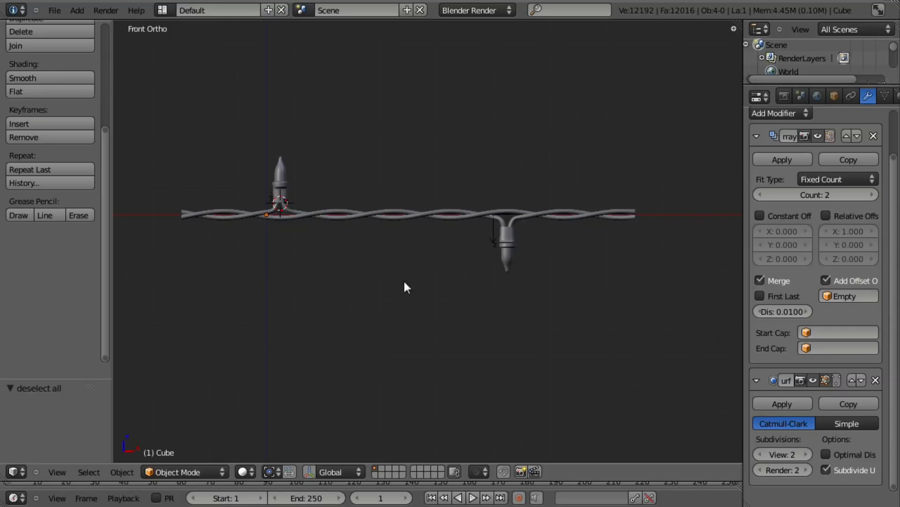
# - Start saving the file and browse to the Xmas Lights folder within the Blender Cookie tutorials on drive d:
pyautogui.hotkey('ctrl', 's')
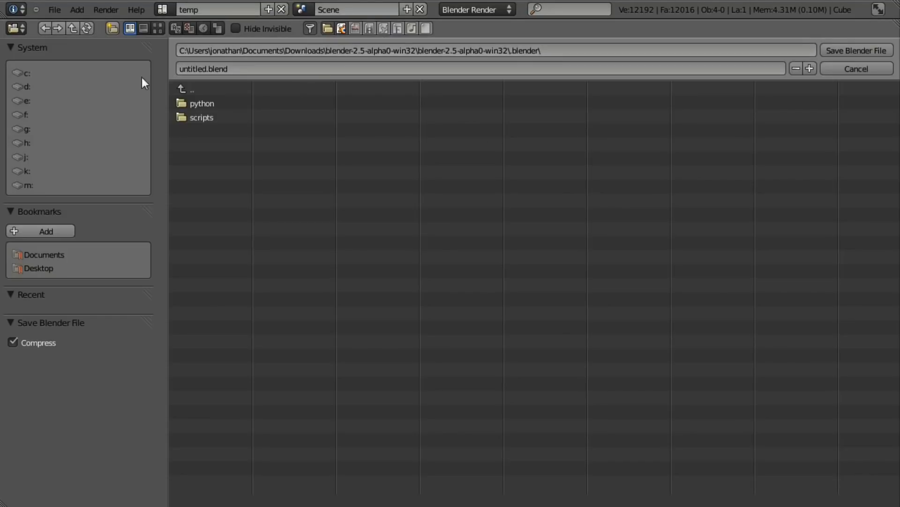
pyautogui.click(26, 101)
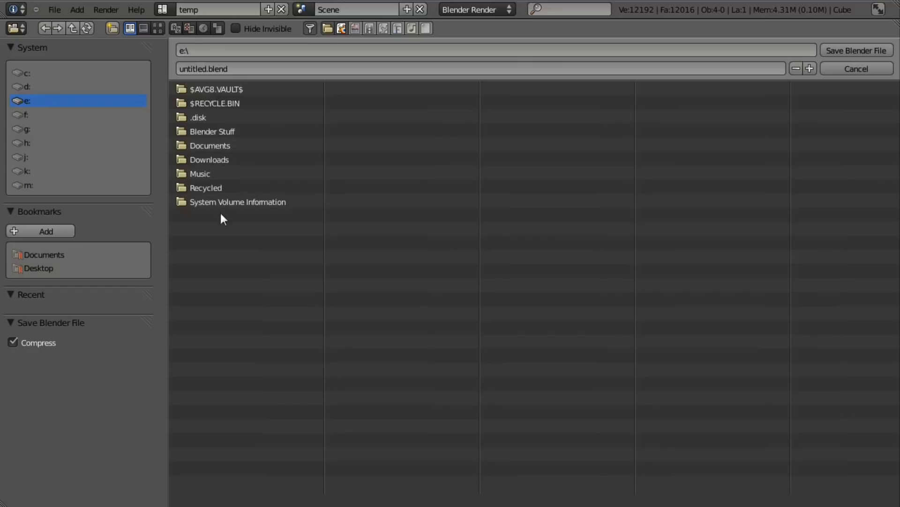
pyautogui.click(57, 85)
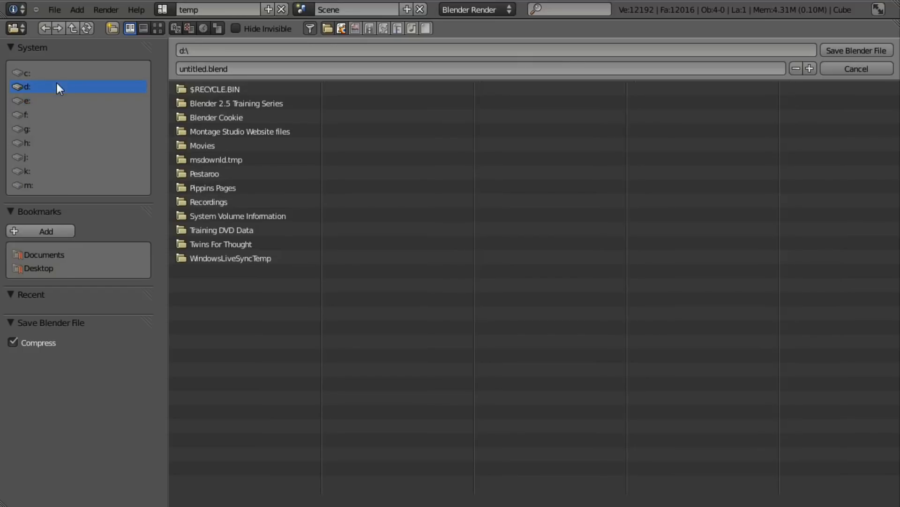
pyautogui.click(248, 117)
pyautogui.click(215, 159)
pyautogui.click(221, 117)
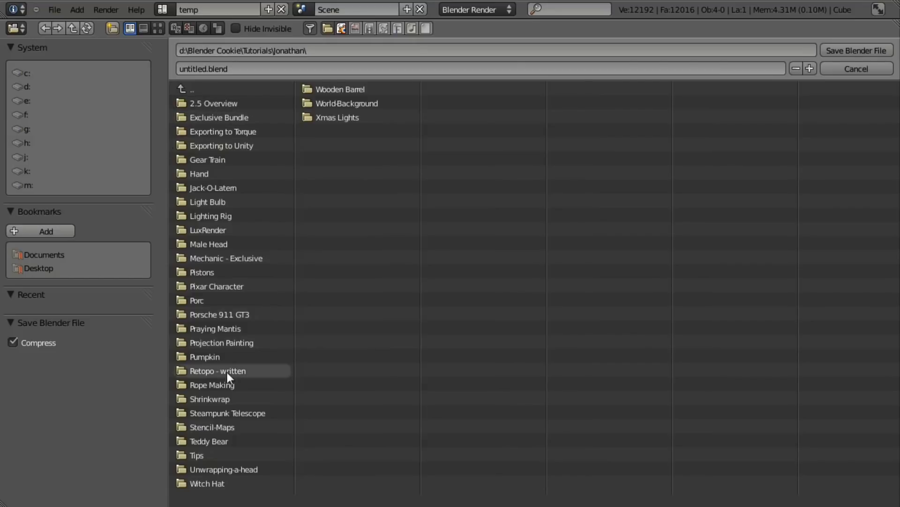
pyautogui.click(338, 118)
# - Name the file Xmas_lights.blend in the save dialog
pyautogui.click(260, 68)
pyautogui.write('XM')
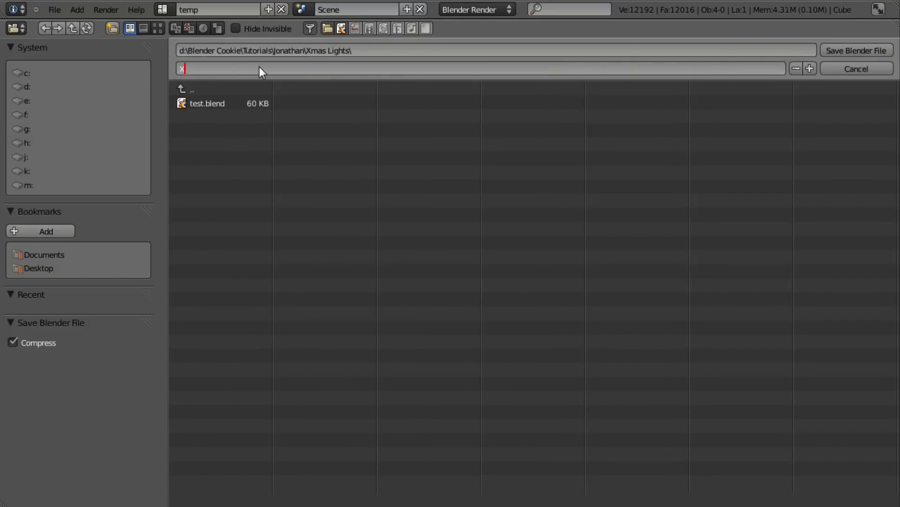
pyautogui.write('as')
pyautogui.press('BackSpace')
pyautogui.press('BackSpace')
pyautogui.press('BackSpace')
pyautogui.write('mas_ligt')
pyautogui.press('BackSpace')
pyautogui.write('hts.b')
pyautogui.press('Return')
pyautogui.click(260, 67)
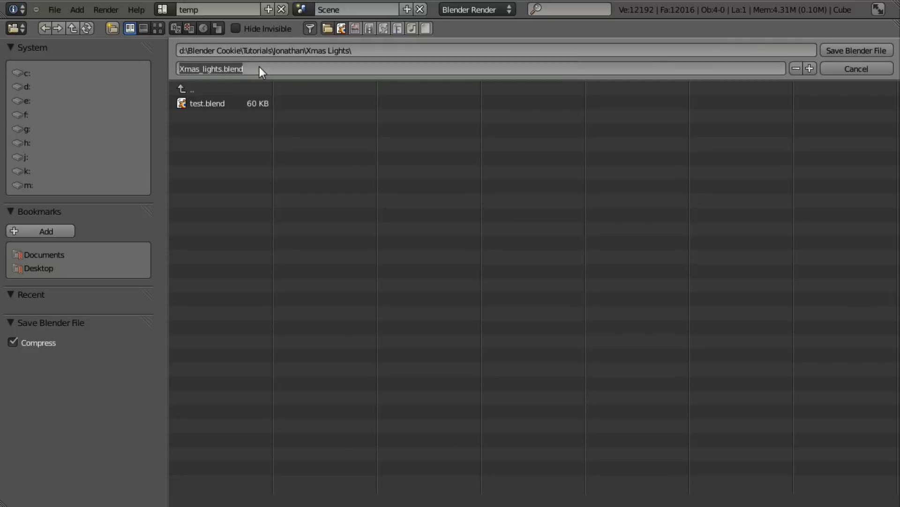
# - Save the Blender file as Xmas_lights.blend in the Xmas Lights folder
pyautogui.click(851, 49)
pyautogui.scroll(2, 460, 204)
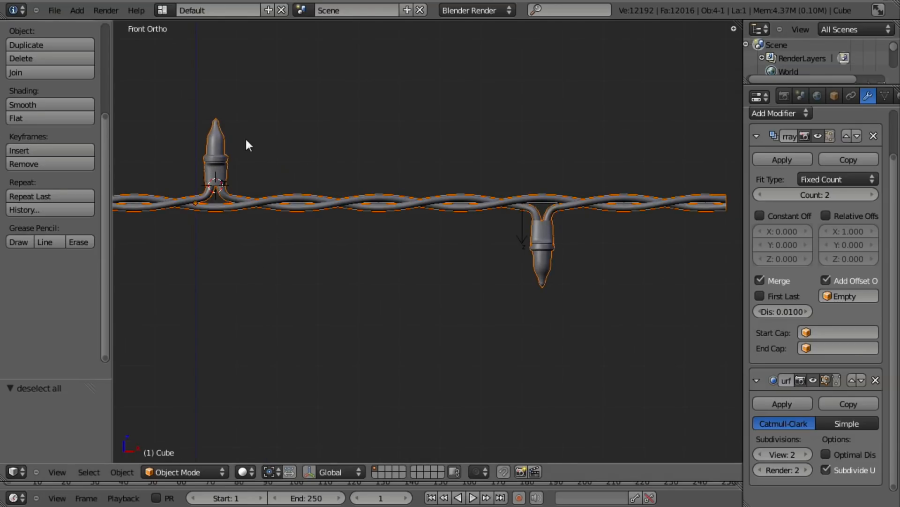
# - Examine the arrayed light string from several angles and in wireframe and solid shading
pyautogui.moveTo(416, 247); pyautogui.dragTo(434, 292, button='middle')
pyautogui.scroll(-6, 422, 276)
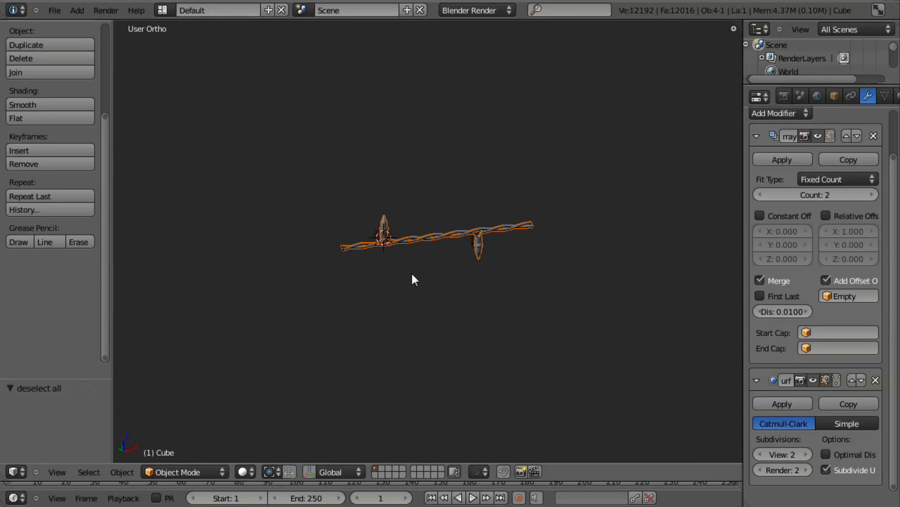
pyautogui.scroll(5, 441, 279)
pyautogui.moveTo(443, 250); pyautogui.dragTo(266, 213, button='middle')
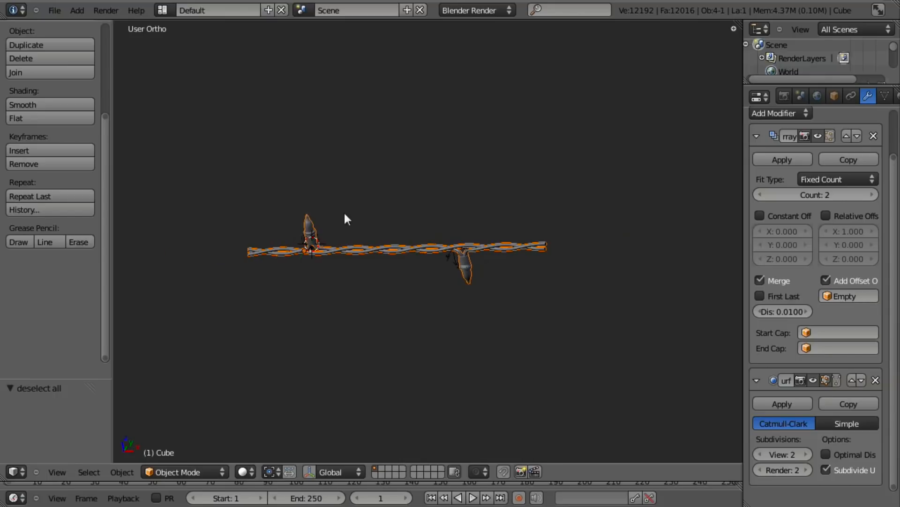
pyautogui.scroll(3, 366, 281)
pyautogui.press('KP_1')
pyautogui.press('z')
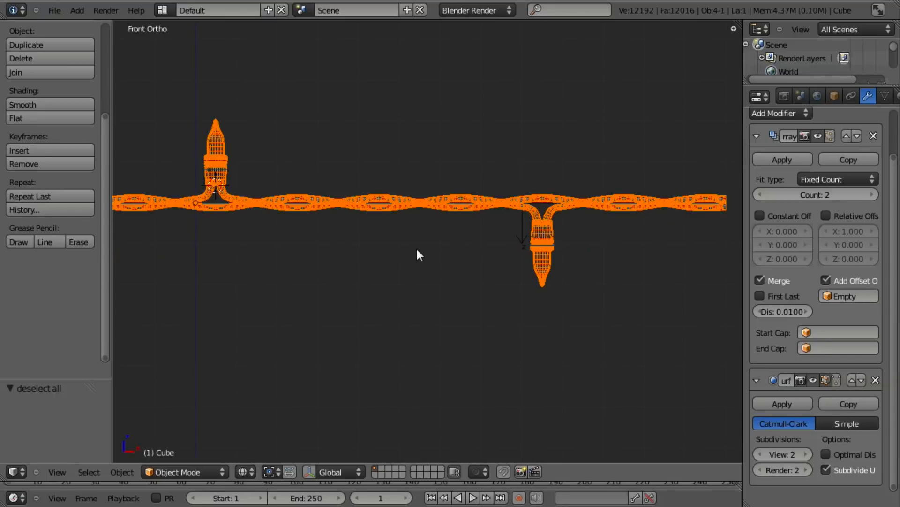
pyautogui.press('z')
pyautogui.keyDown('ctrl'); pyautogui.hscroll(-2, 417, 240); pyautogui.keyUp('ctrl')
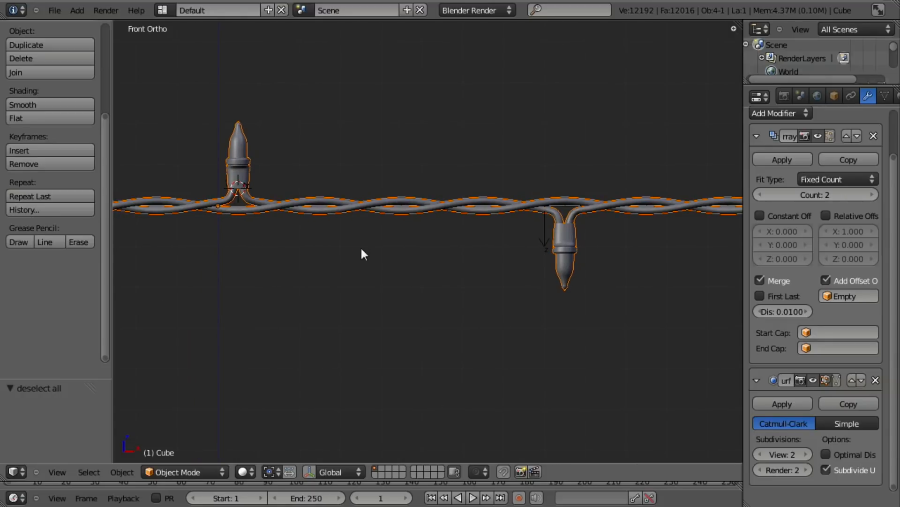
# - Select the light string together with its offset Empty and scale both by 0.1 about the 3D cursor
pyautogui.press('z')
pyautogui.rightClick(541, 223)
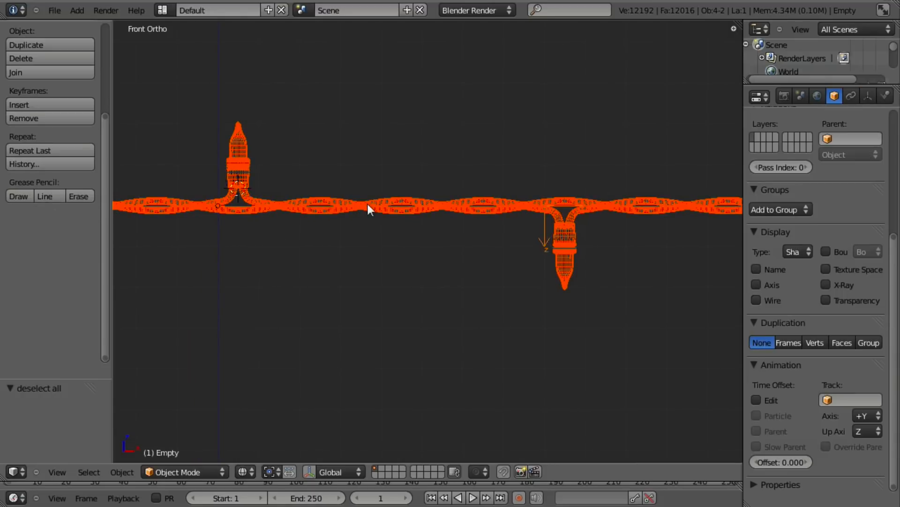
pyautogui.rightClick(375, 202)
pyautogui.keyDown('shift'); pyautogui.rightClick(540, 234); pyautogui.keyUp('shift')
pyautogui.keyDown('ctrl'); pyautogui.hscroll(-3, 327, 282); pyautogui.keyUp('ctrl')
pyautogui.press('Home')
pyautogui.scroll(2, 401, 286)
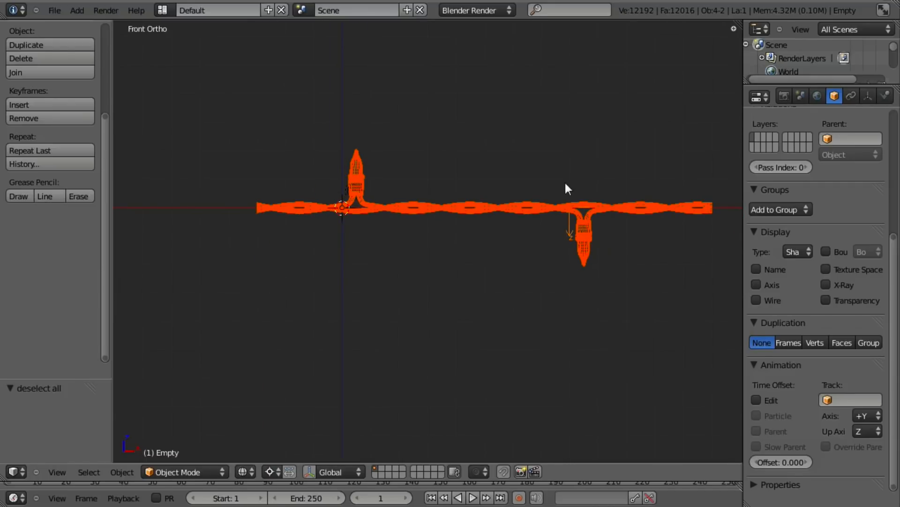
pyautogui.scroll(2, 595, 155)
pyautogui.press('s')
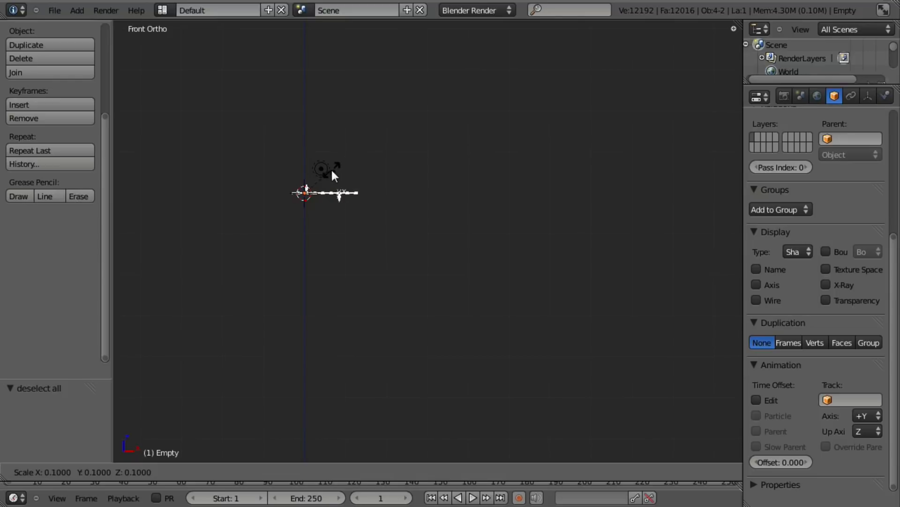
pyautogui.click(330, 167)
# - Scale the selected light string and Empty again, first by 0.4 and once more by 0.96
pyautogui.press('Home')
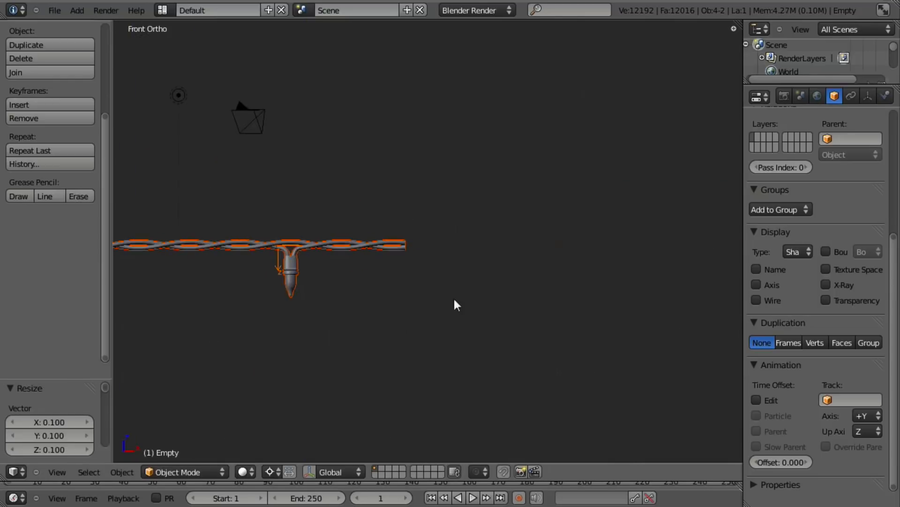
pyautogui.press('s')
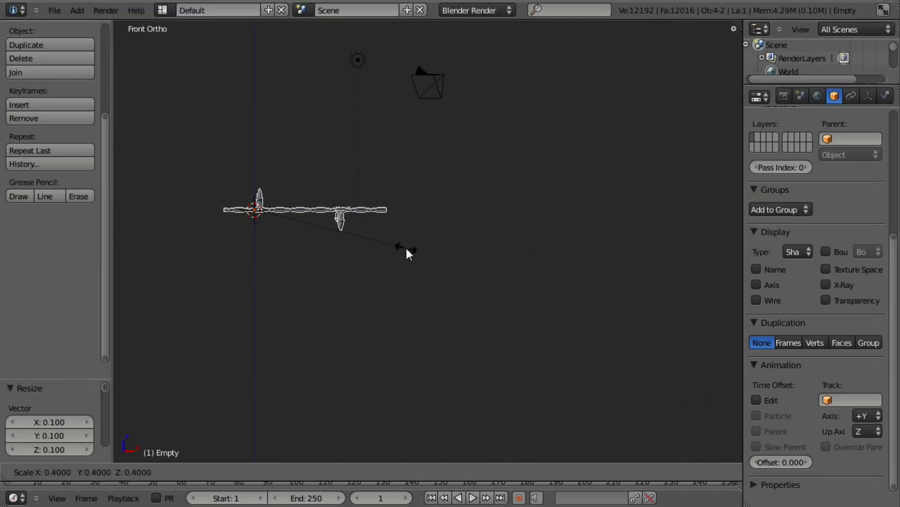
pyautogui.click(405, 253)
pyautogui.press('Home')
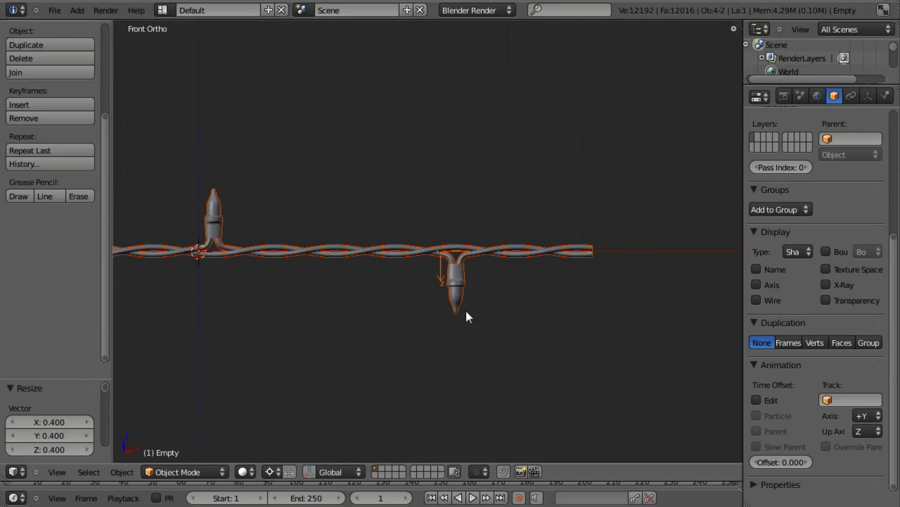
pyautogui.press('s')
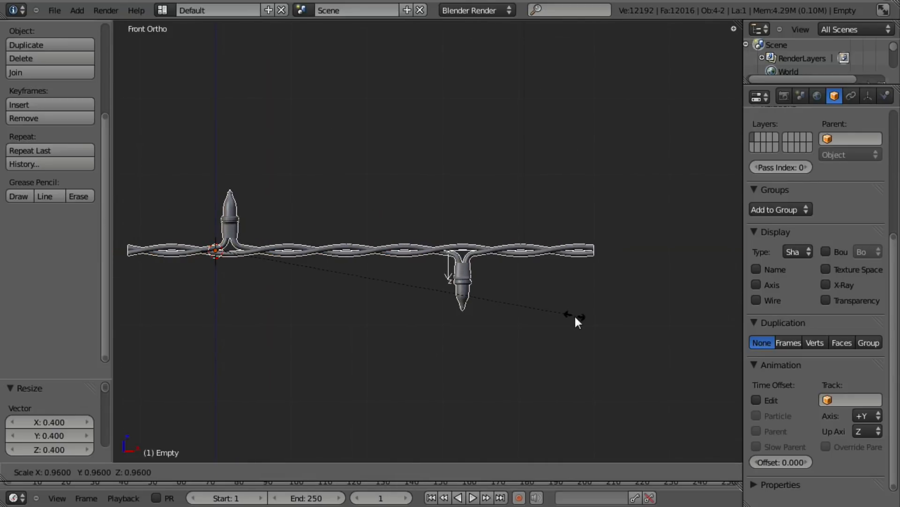
pyautogui.click(575, 314)
pyautogui.scroll(4, 603, 274)
pyautogui.scroll(-5, 422, 328)
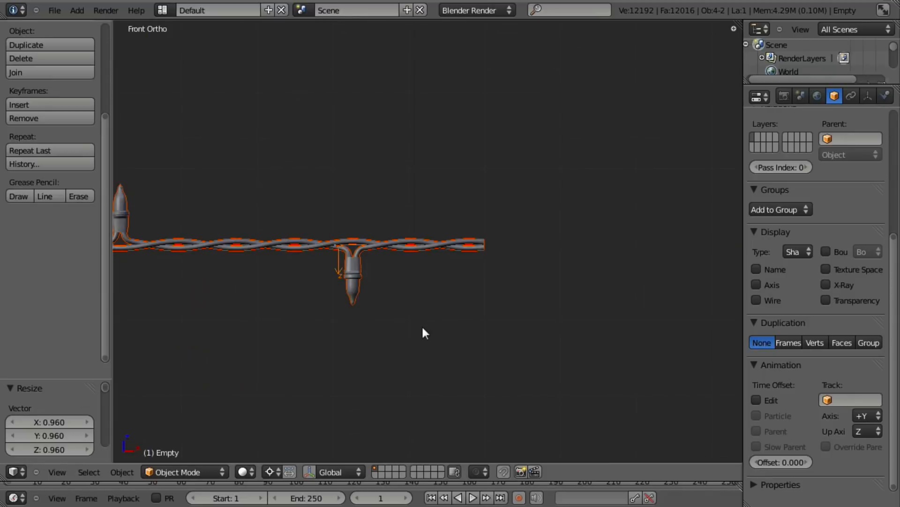
# - Deselect everything and examine the scaled light string in orbited, camera and front orthographic views
pyautogui.press('a')
pyautogui.moveTo(476, 315); pyautogui.dragTo(441, 283, button='middle')
pyautogui.press('KP_5')
pyautogui.press('KP_0')
pyautogui.press('KP_1')
pyautogui.scroll(2, 438, 276)
pyautogui.press('KP_5')
pyautogui.scroll(5, 437, 277)
pyautogui.scroll(-4, 438, 278)
pyautogui.press('z')
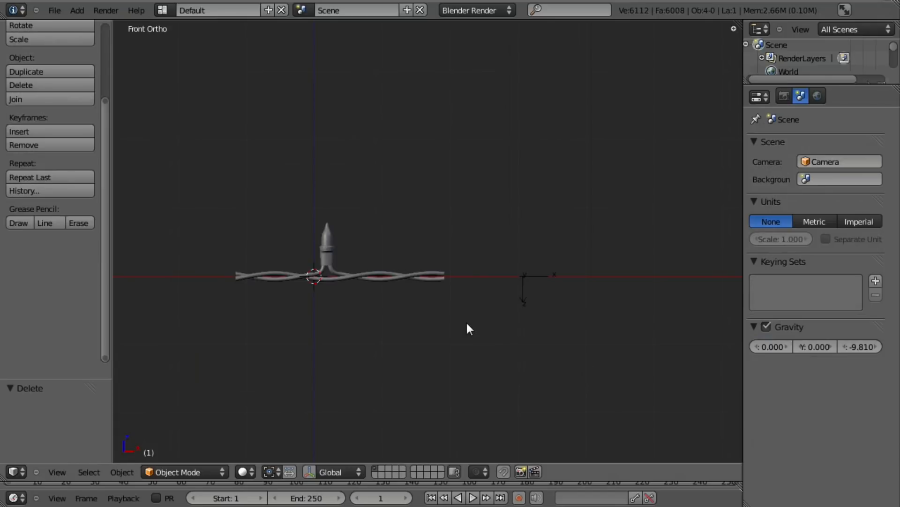
# - Add a Bezier curve at the 3D cursor and rotate it 90 degrees about the global X axis
pyautogui.press('space')
pyautogui.press('Return')
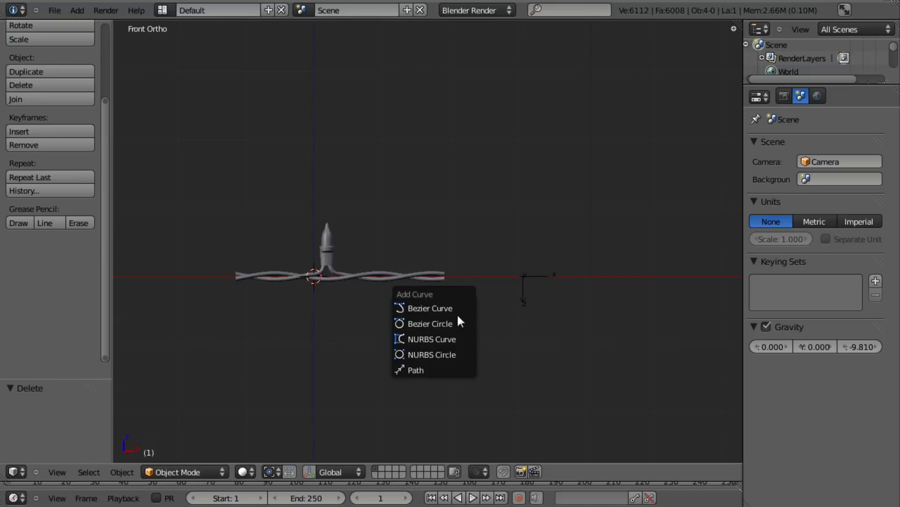
pyautogui.click(454, 308)
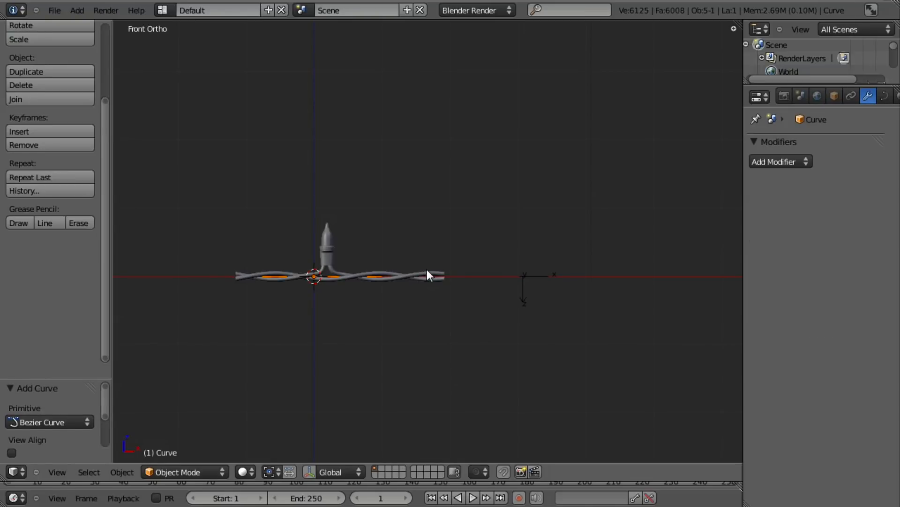
pyautogui.write('rx90')
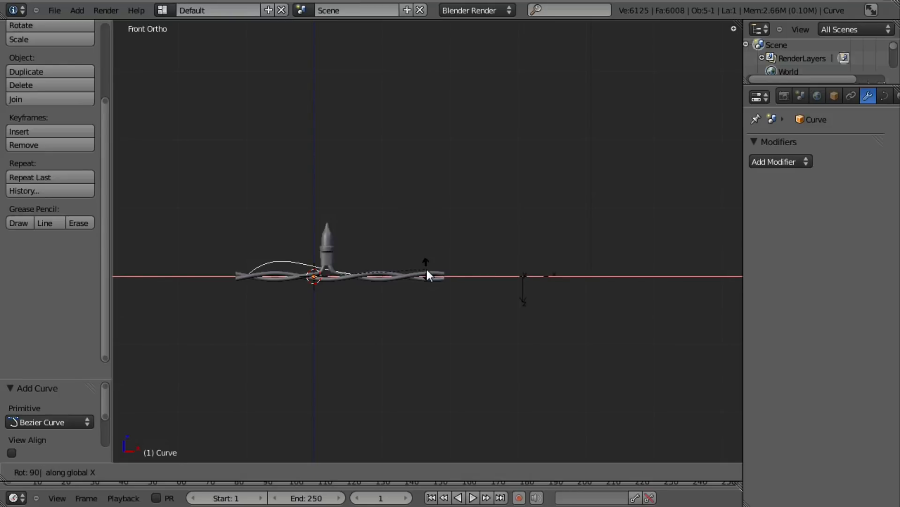
pyautogui.press('Return')
pyautogui.moveTo(427, 270)
pyautogui.mouseDown(button='middle')
pyautogui.moveTo(372, 323)
pyautogui.moveTo(339, 331)
pyautogui.moveTo(387, 299)
pyautogui.mouseUp(button='middle')
pyautogui.scroll(3, 387, 300)
pyautogui.press('z')
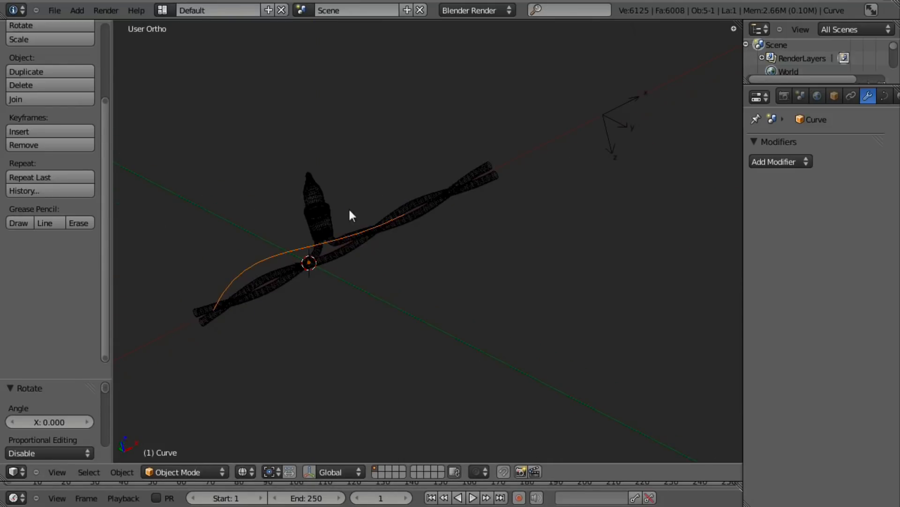
# - In the curve's Edit Mode and front view, extrude a new control point from its far end and reposition it
pyautogui.press('KP_1')
pyautogui.press('Tab')
pyautogui.press('a')
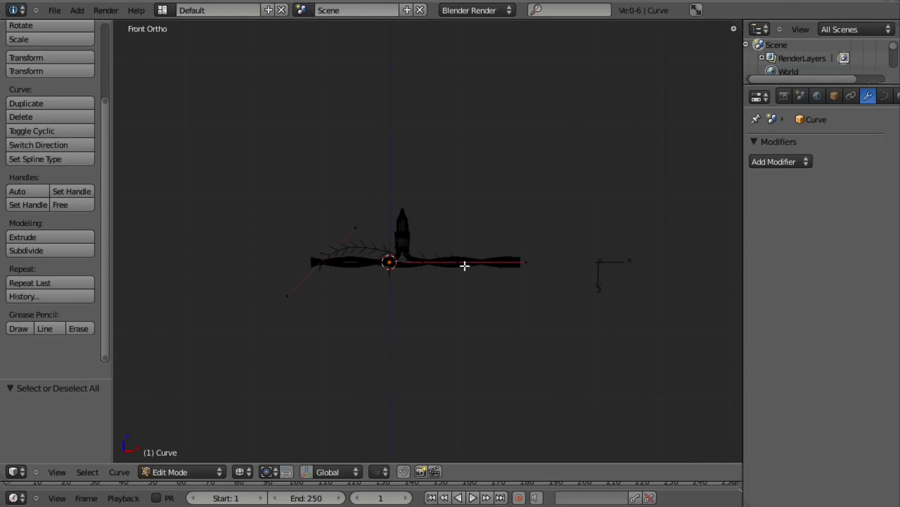
pyautogui.scroll(-4, 465, 266)
pyautogui.press('e')
pyautogui.click(524, 278)
pyautogui.press('g')
pyautogui.click(539, 328)
# - Extrude another control point along X, rotate its handles, scale them by about 1.5 and adjust its position
pyautogui.press('e')
pyautogui.click(663, 372)
pyautogui.press('r')
pyautogui.click(657, 336)
pyautogui.press('s')
pyautogui.click(674, 364)
pyautogui.press('g')
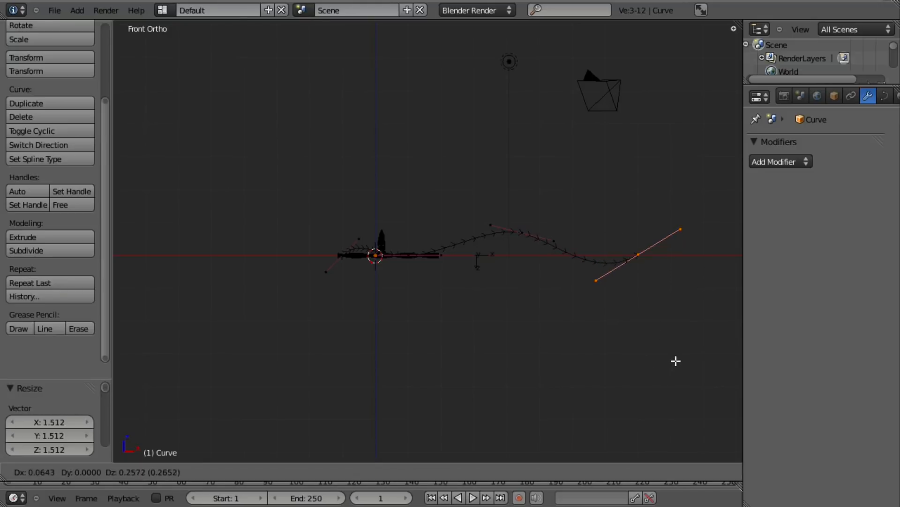
pyautogui.click(677, 357)
# - In top view, rotate the end point's handles and shift the preceding control point sideways along Y
pyautogui.press('KP_3')
pyautogui.press('KP_7')
pyautogui.press('r')
pyautogui.click(689, 324)
pyautogui.press('a')
pyautogui.moveTo(527, 197); pyautogui.dragTo(521, 231, button='right')
pyautogui.press('a')
# - Extrude a control point about 2.5 back along X and 3.6 along Y, then rotate and reposition its handles
pyautogui.press('e')
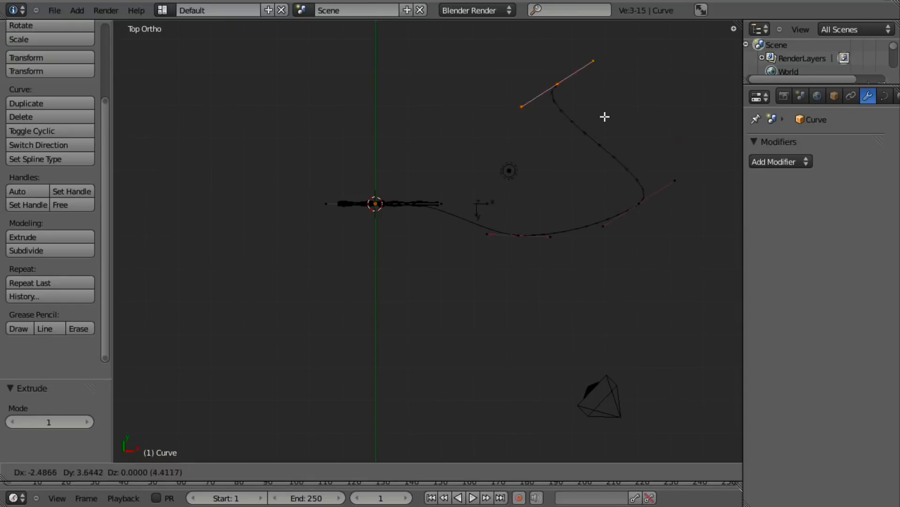
pyautogui.click(601, 117)
pyautogui.press('r')
pyautogui.click(560, 150)
pyautogui.press('r')
pyautogui.click(598, 274)
pyautogui.press('g')
pyautogui.click(597, 326)
pyautogui.press('r')
pyautogui.click(605, 289)
# - In right view, extrude a further control point from the curve's end, then rotate and move it
pyautogui.press('KP_3')
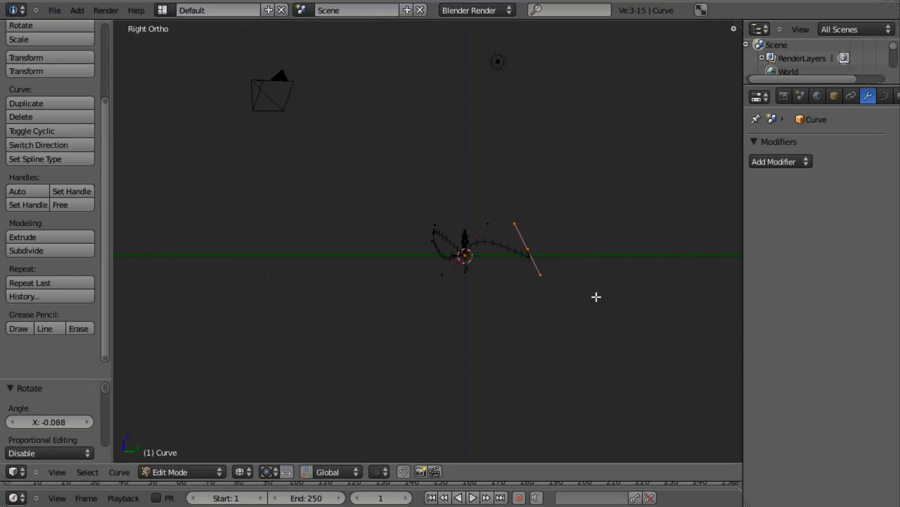
pyautogui.press('e')
pyautogui.click(501, 247)
pyautogui.press('r')
pyautogui.click(542, 141)
pyautogui.press('g')
pyautogui.click(464, 128)
# - Refine the last control point's rotation and position from other angles and return to Object Mode
pyautogui.moveTo(460, 141); pyautogui.dragTo(436, 381, button='middle')
pyautogui.press('r')
pyautogui.click(603, 352)
pyautogui.press('g')
pyautogui.click(599, 336)
pyautogui.moveTo(509, 345)
pyautogui.mouseDown(button='middle')
pyautogui.moveTo(442, 275)
pyautogui.moveTo(386, 257)
pyautogui.moveTo(388, 240)
pyautogui.moveTo(504, 247)
pyautogui.moveTo(492, 320)
pyautogui.moveTo(482, 294)
pyautogui.moveTo(563, 278)
pyautogui.moveTo(456, 346)
pyautogui.moveTo(426, 320)
pyautogui.moveTo(421, 294)
pyautogui.moveTo(342, 280)
pyautogui.moveTo(457, 261)
pyautogui.moveTo(445, 314)
pyautogui.moveTo(438, 246)
pyautogui.moveTo(478, 272)
pyautogui.mouseUp(button='middle')
pyautogui.press('r')
pyautogui.click(506, 255)
pyautogui.press('Tab')
# - Set the light string's Array modifier fit type to Fit Curve and assign Curve as its curve object
pyautogui.press('z')
pyautogui.rightClick(340, 280)
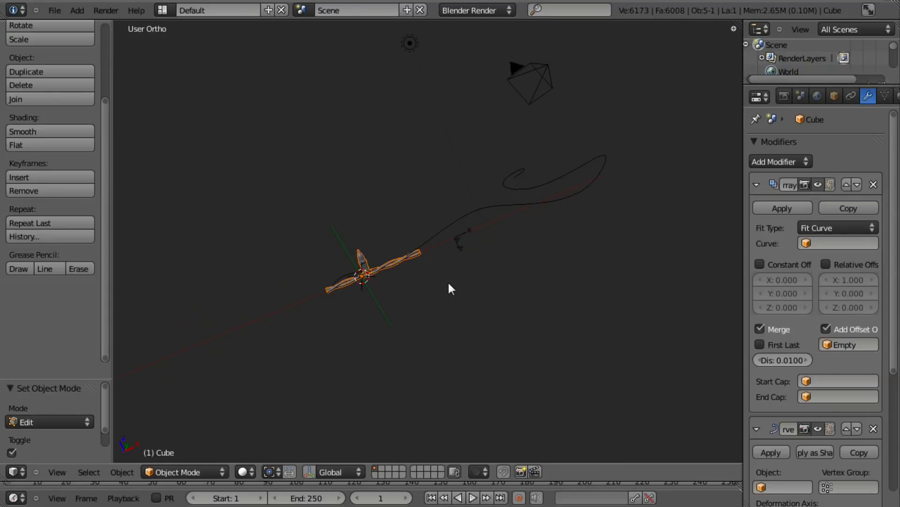
pyautogui.rightClick(518, 195)
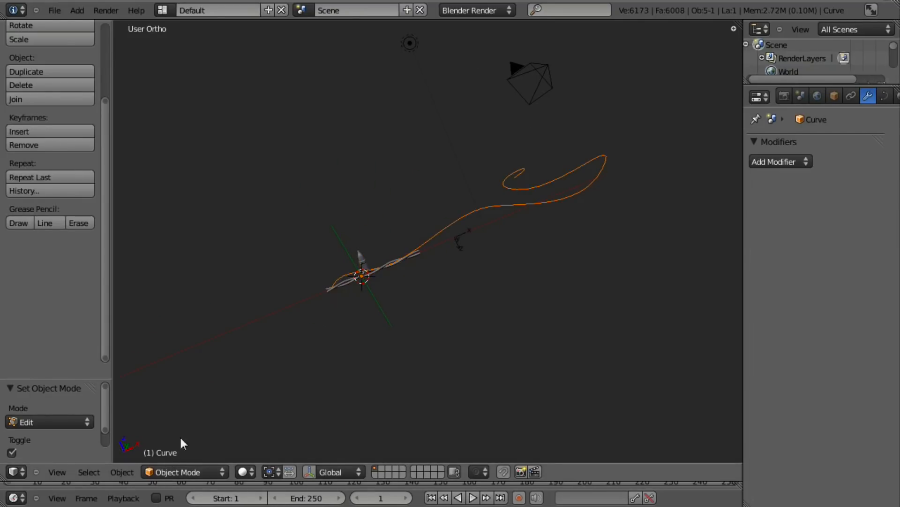
pyautogui.scroll(3, 334, 302)
pyautogui.rightClick(319, 270)
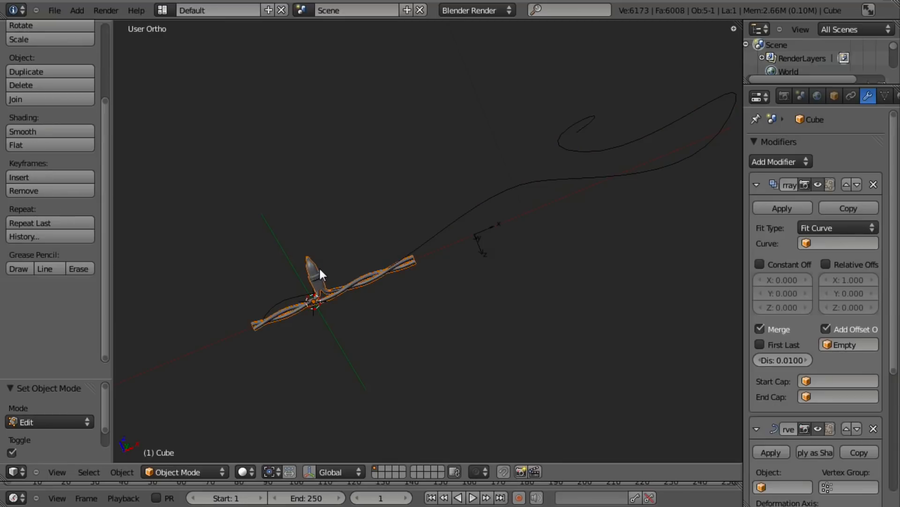
pyautogui.click(837, 227)
pyautogui.click(838, 211)
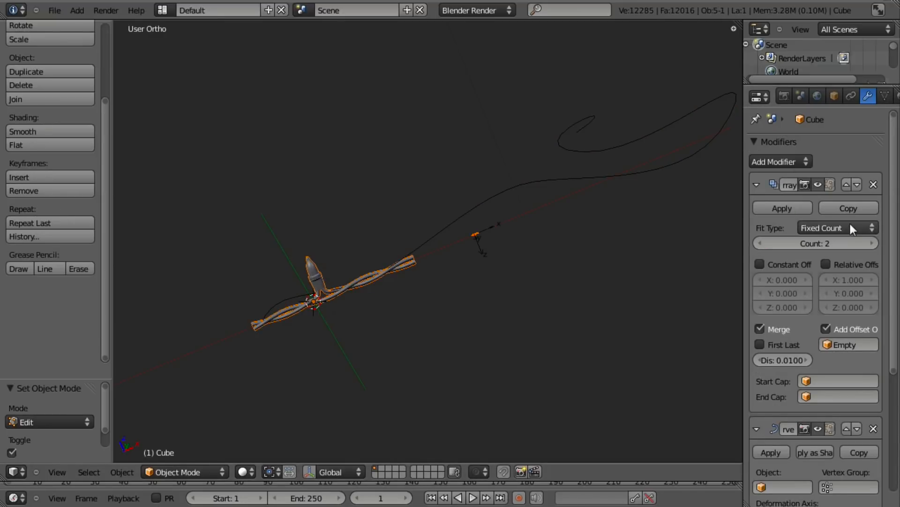
pyautogui.click(849, 227)
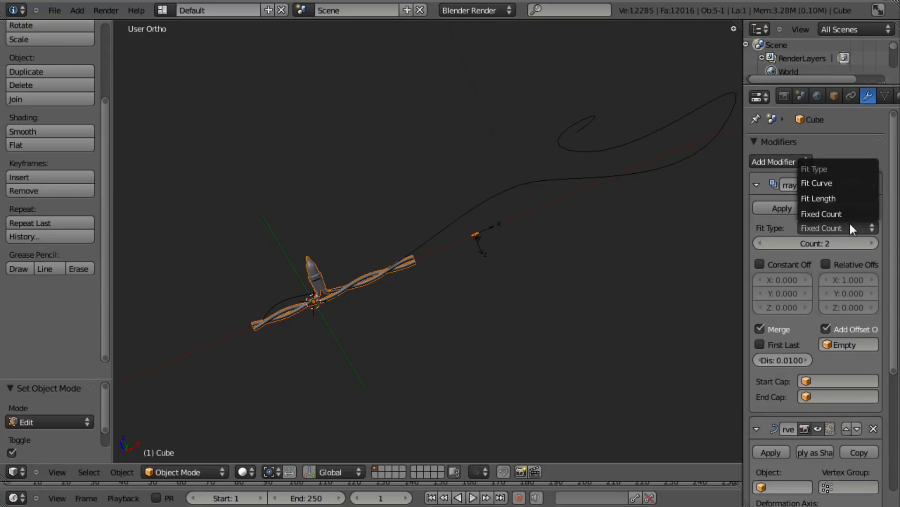
pyautogui.click(857, 183)
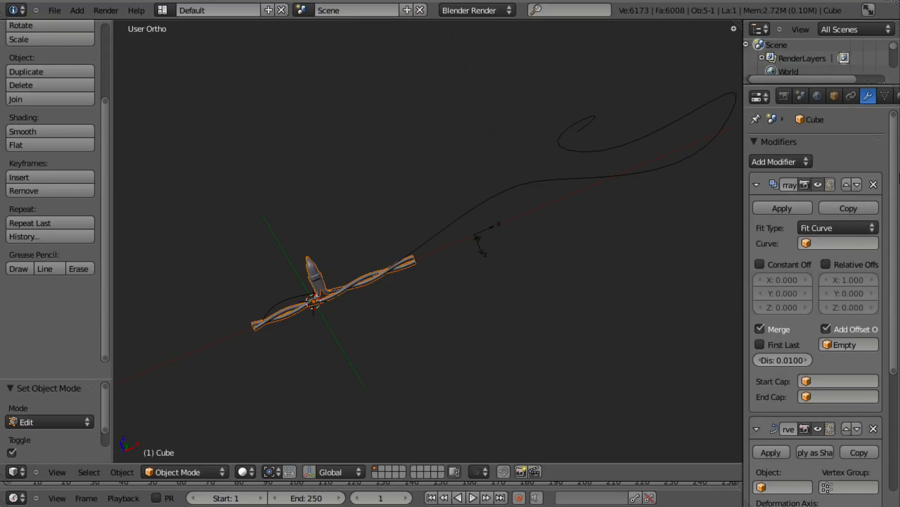
pyautogui.click(823, 246)
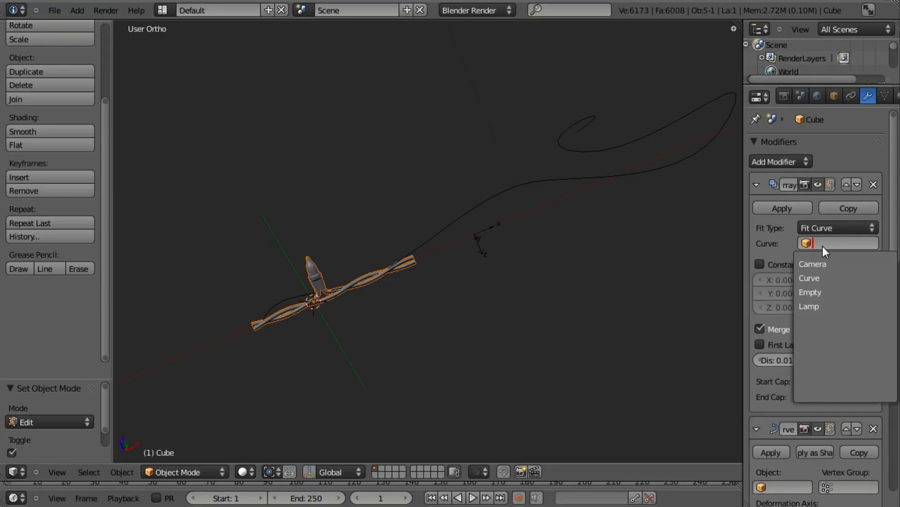
pyautogui.click(820, 278)
# - Examine the size and spacing of the arrayed light copies around the Empty
pyautogui.scroll(3, 415, 297)
pyautogui.keyDown('shift'); pyautogui.moveTo(472, 278); pyautogui.dragTo(415, 285, button='middle'); pyautogui.keyUp('shift')
pyautogui.scroll(10, 416, 284)
pyautogui.keyDown('shift'); pyautogui.moveTo(481, 240); pyautogui.dragTo(438, 235, button='middle'); pyautogui.keyUp('shift')
pyautogui.scroll(3, 436, 288)
pyautogui.scroll(-3, 435, 288)
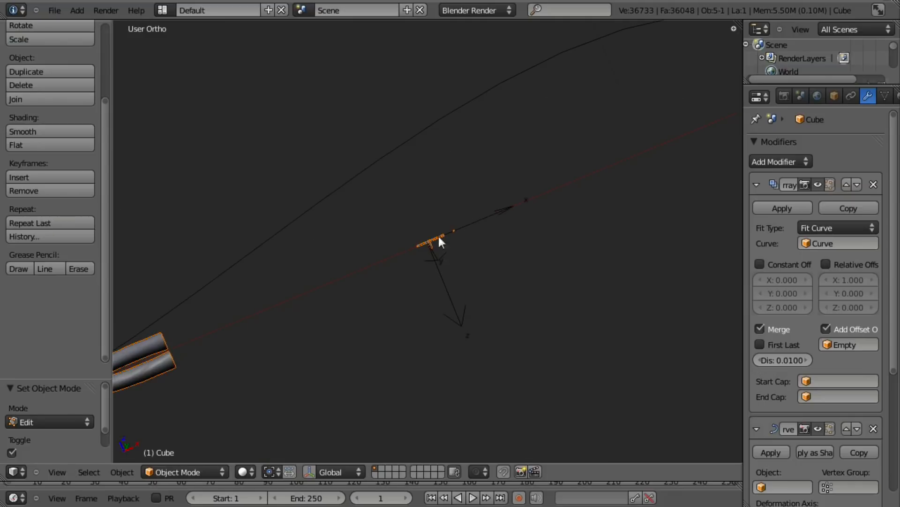
pyautogui.scroll(5, 438, 231)
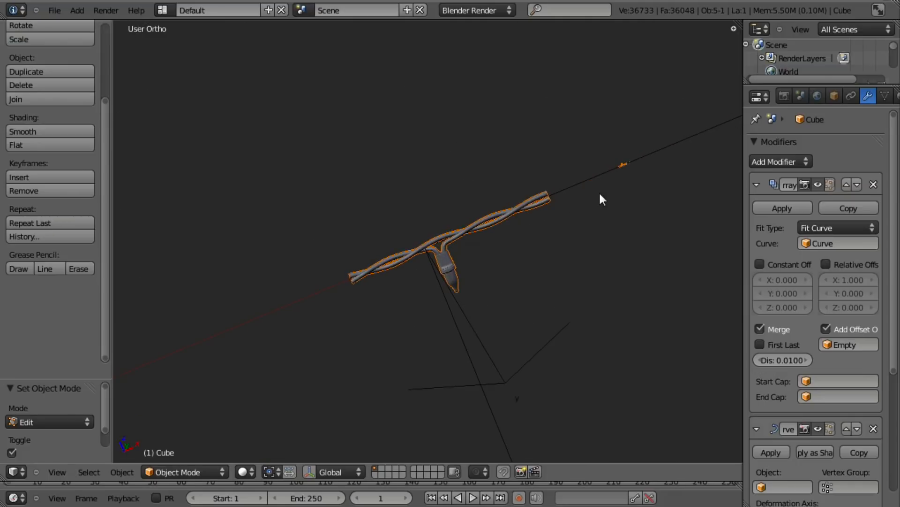
# - Select the offset Empty, scale it by eye, and clear its scale to restore the default
pyautogui.rightClick(469, 356)
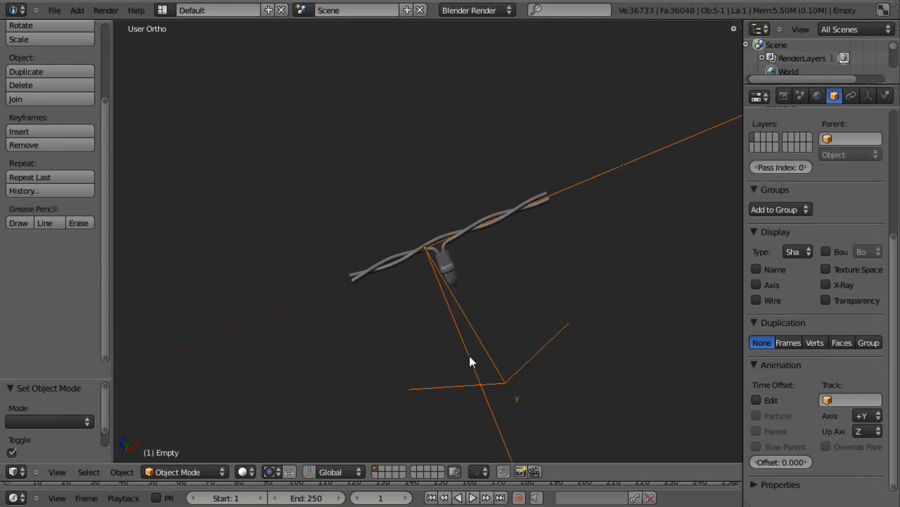
pyautogui.press('KP_Decimal')
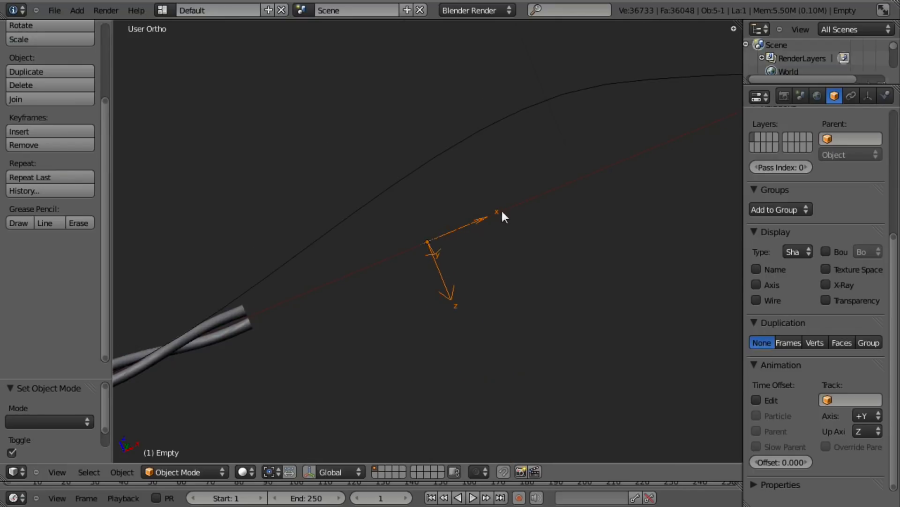
pyautogui.scroll(-5, 477, 258)
pyautogui.scroll(5, 466, 269)
pyautogui.scroll(-5, 466, 270)
pyautogui.scroll(2, 465, 270)
pyautogui.scroll(2, 474, 253)
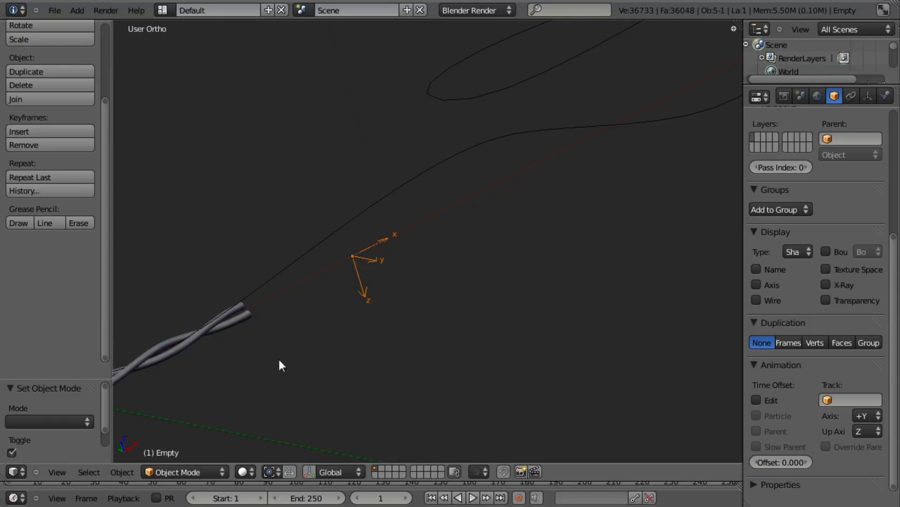
pyautogui.press('s')
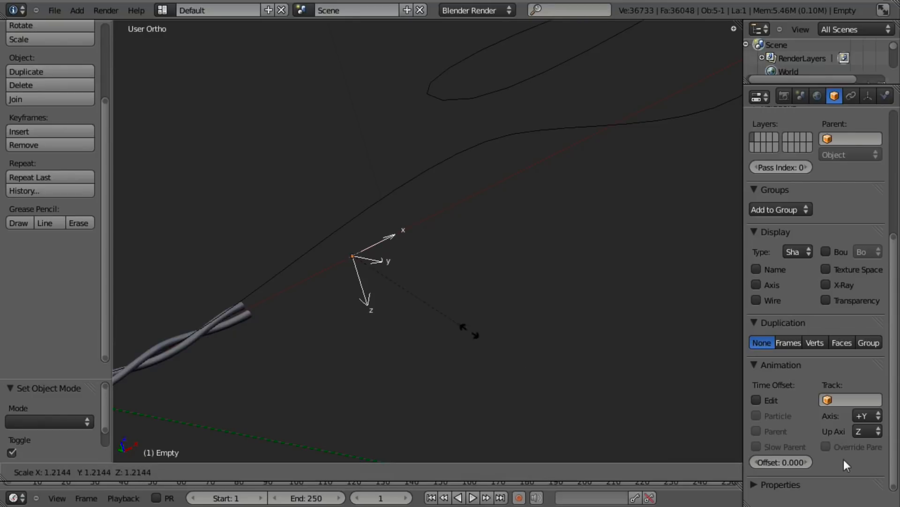
pyautogui.click(413, 301)
pyautogui.scroll(-3, 412, 301)
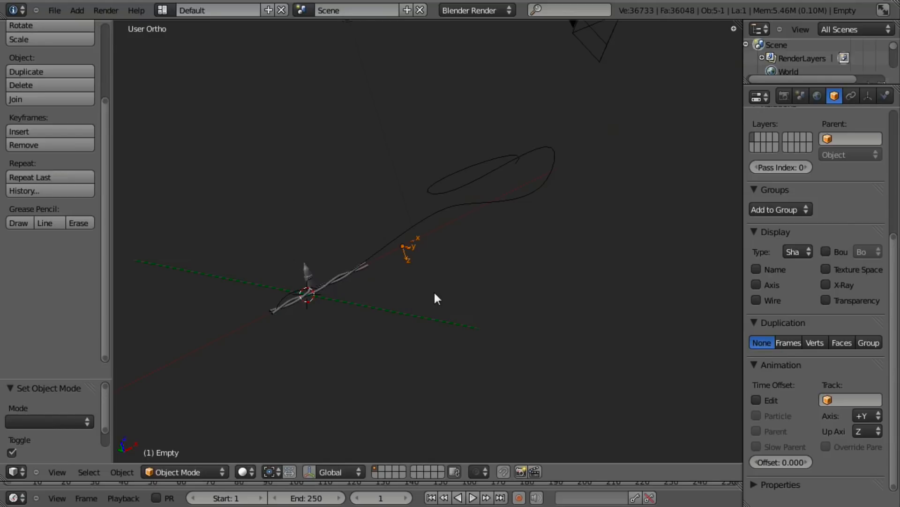
pyautogui.hotkey('alt', 's')
pyautogui.scroll(4, 434, 291)
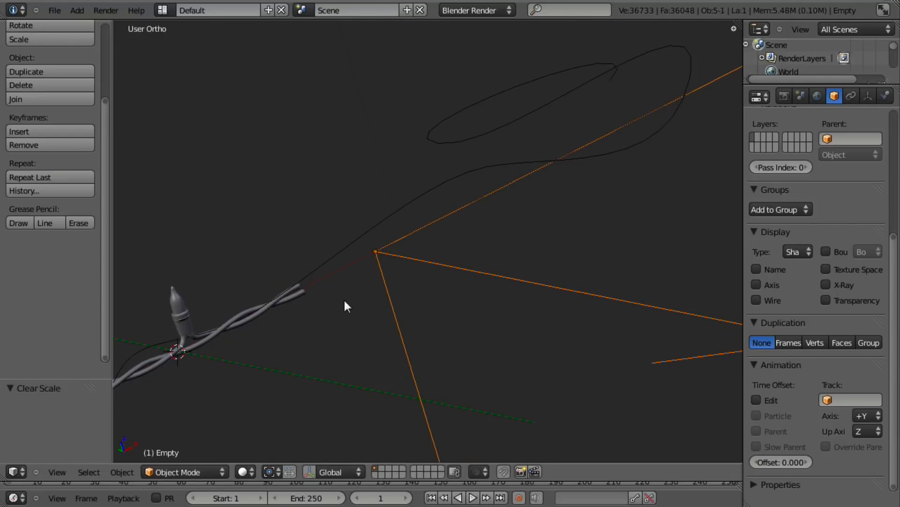
# - Refresh the light string's array by switching it into Edit Mode and back to Object Mode
pyautogui.rightClick(311, 292)
pyautogui.press('Tab')
pyautogui.press('Tab')
pyautogui.scroll(-3, 432, 281)
pyautogui.moveTo(432, 280); pyautogui.dragTo(480, 263, button='middle')
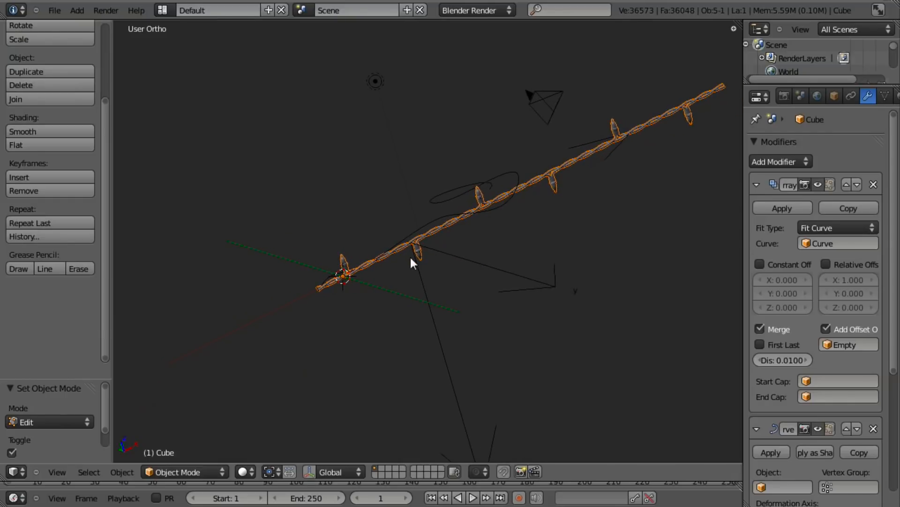
pyautogui.moveTo(412, 259); pyautogui.dragTo(462, 240, button='middle')
# - Set the Empty's display size to 1 in its object data settings
pyautogui.rightClick(455, 249)
pyautogui.scroll(5, 457, 262)
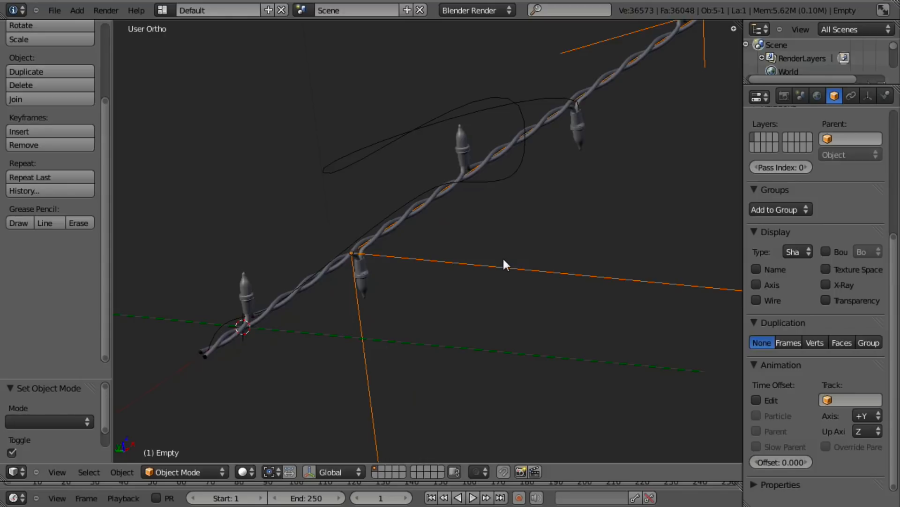
pyautogui.scroll(-5, 502, 257)
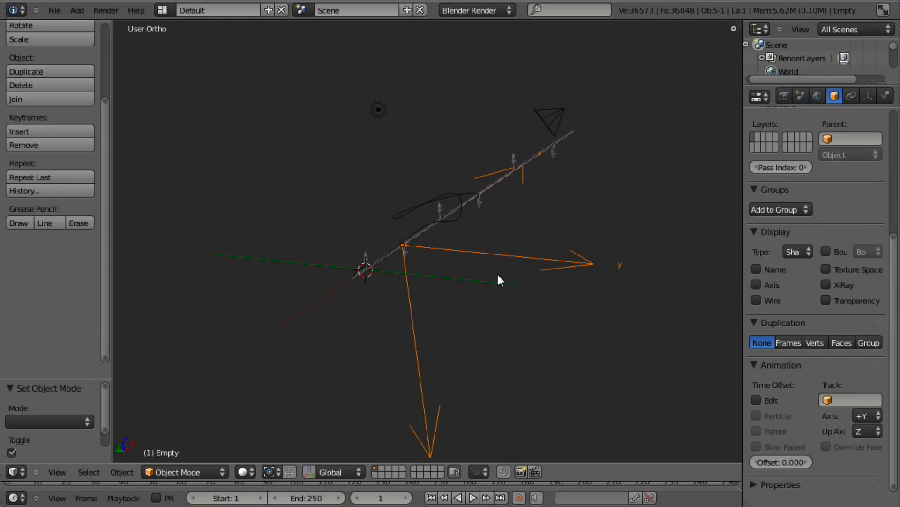
pyautogui.click(867, 98)
pyautogui.click(830, 180)
pyautogui.write('1')
pyautogui.press('Return')
pyautogui.scroll(5, 444, 218)
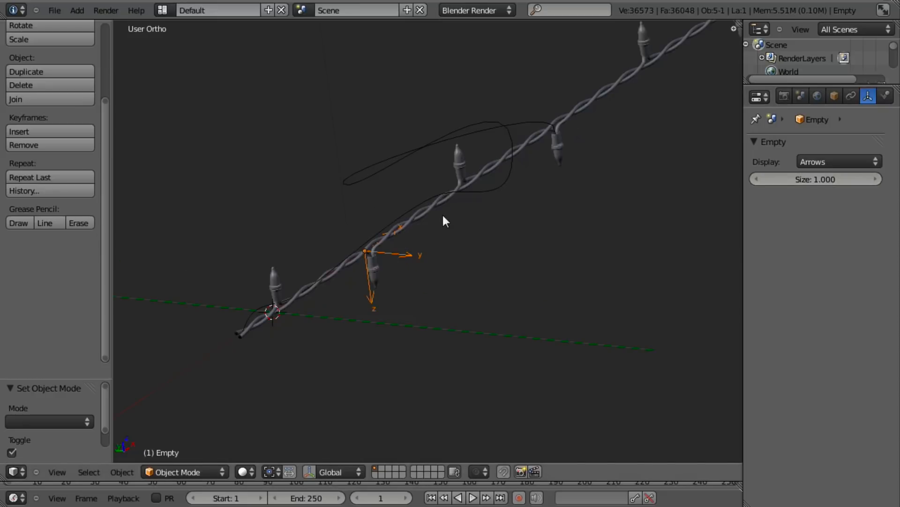
# - Add another Curve modifier to the light string and place it above the Subdivision Surface modifier
pyautogui.rightClick(416, 206)
pyautogui.press('Tab')
pyautogui.press('Tab')
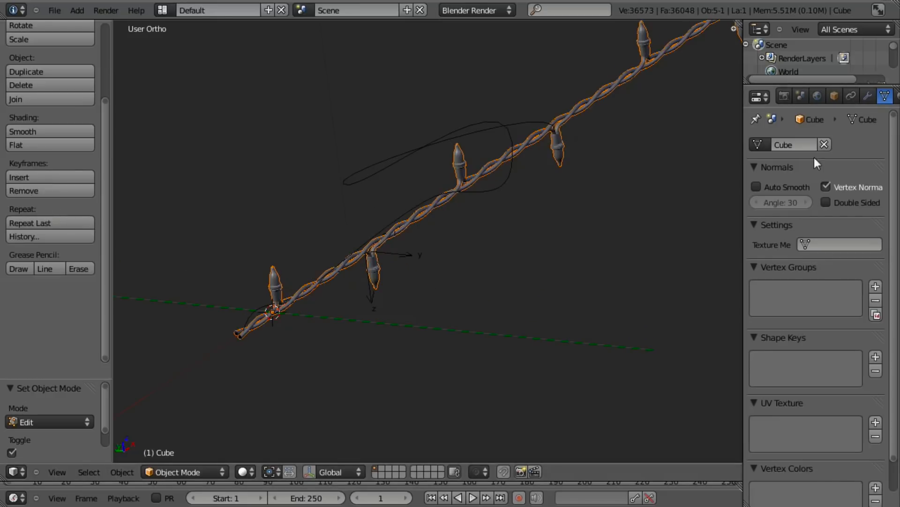
pyautogui.click(868, 96)
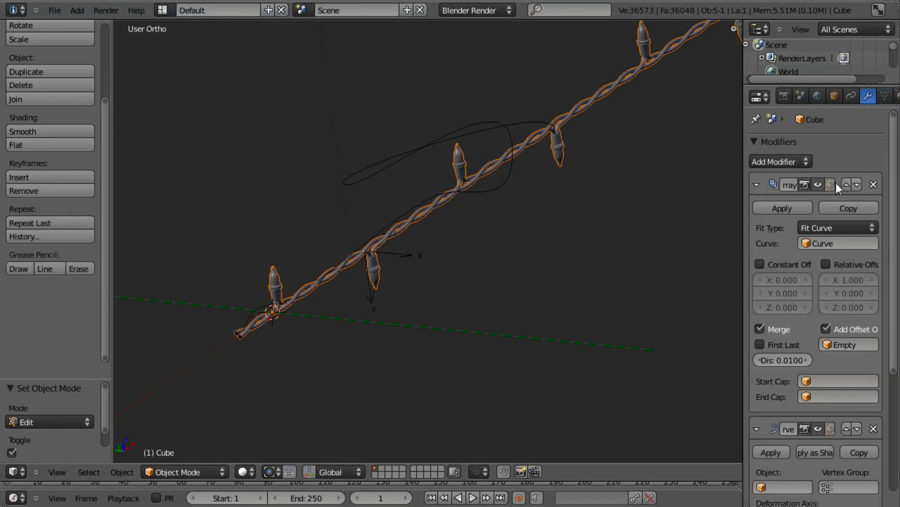
pyautogui.scroll(-2, 828, 271)
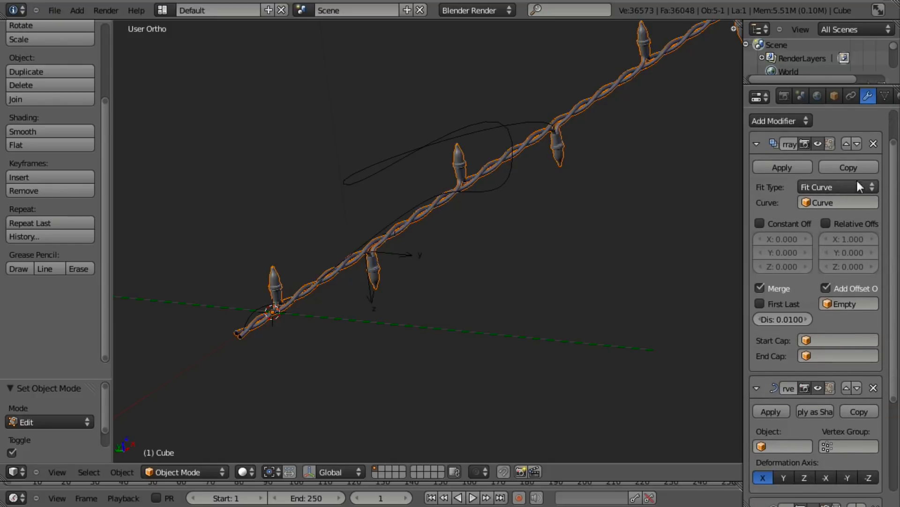
pyautogui.scroll(-4, 648, 211)
pyautogui.moveTo(648, 211); pyautogui.dragTo(582, 250, button='middle')
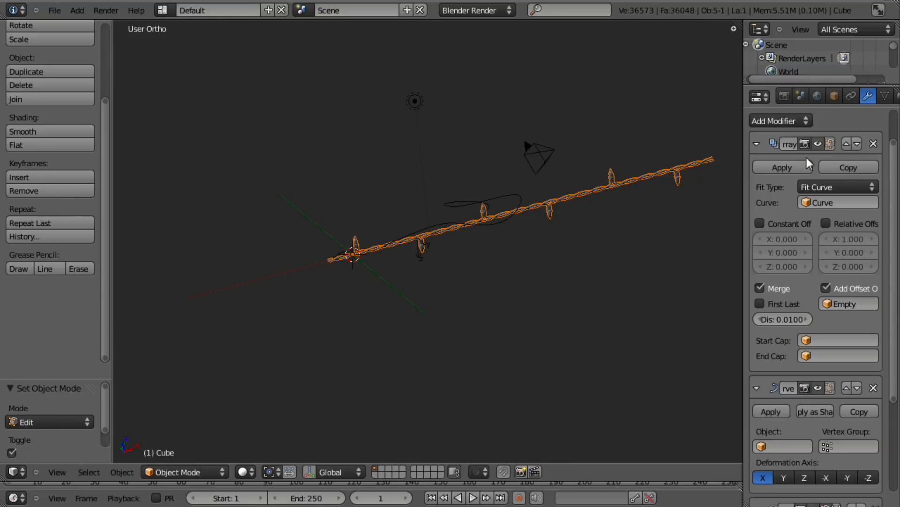
pyautogui.click(757, 144)
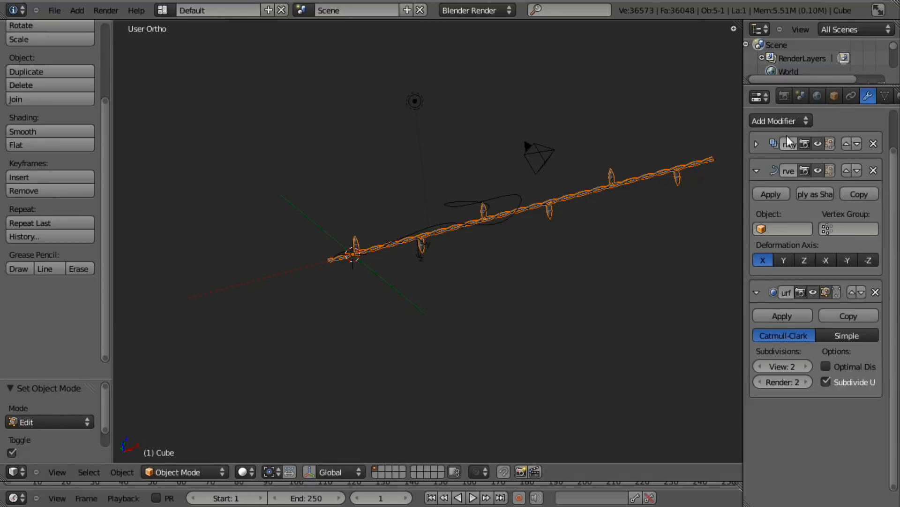
pyautogui.click(786, 119)
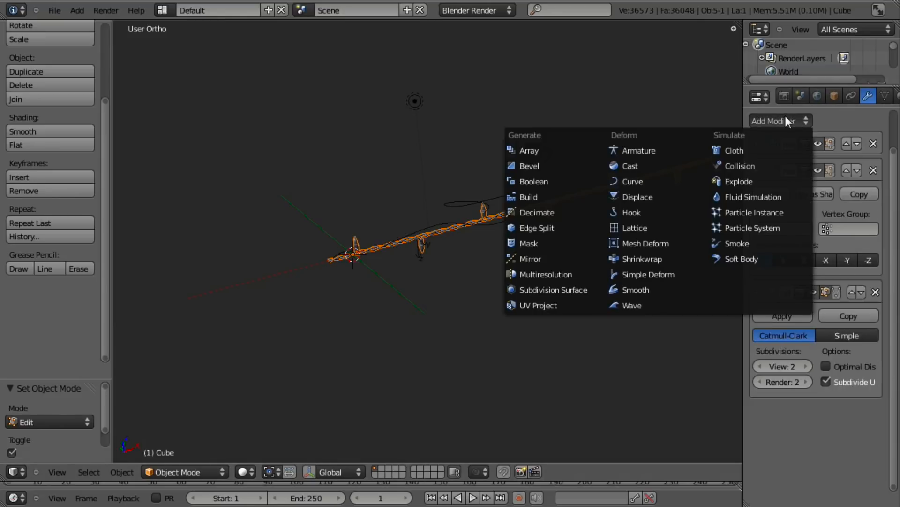
pyautogui.click(646, 180)
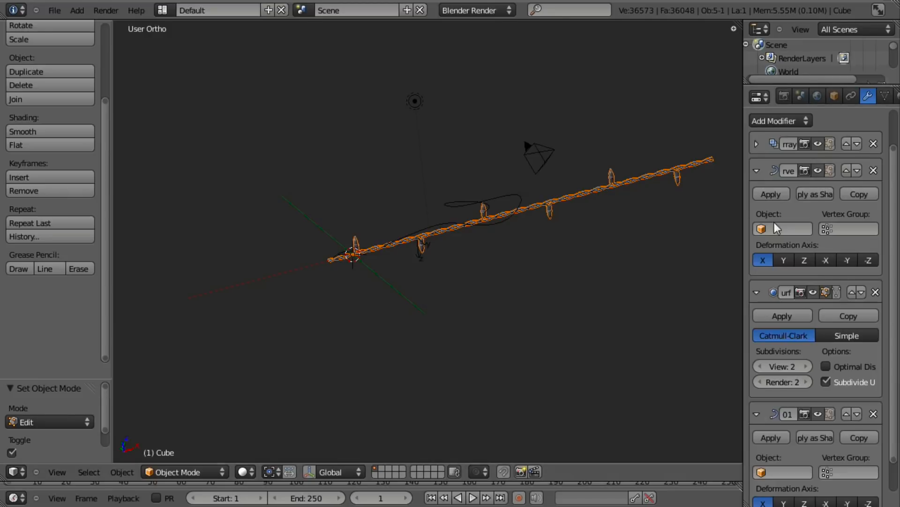
pyautogui.click(847, 414)
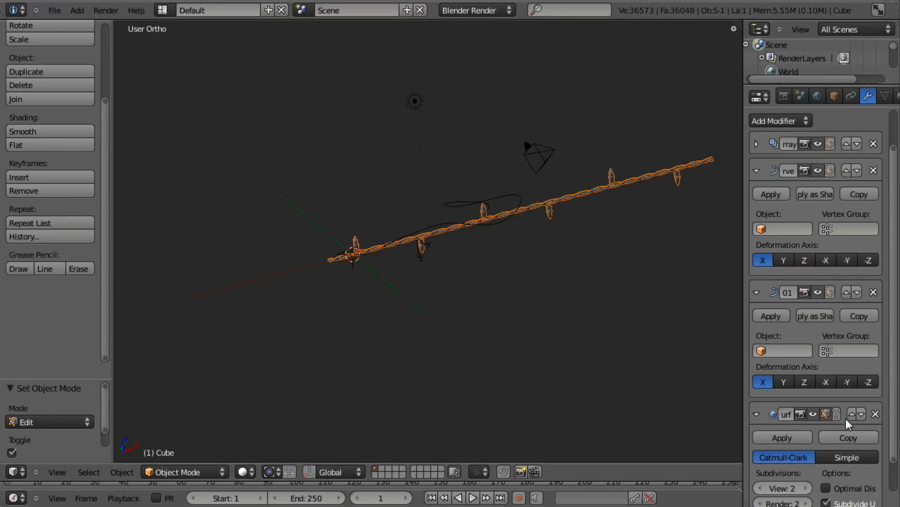
# - Assign Curve as the deforming object of the light string's new Curve modifier and inspect the string from several angles
pyautogui.click(788, 351)
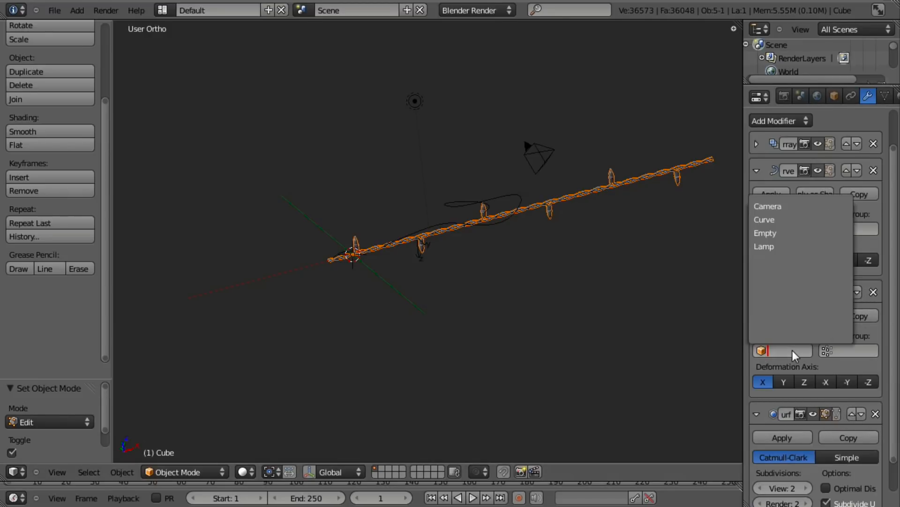
pyautogui.click(800, 220)
pyautogui.scroll(6, 435, 223)
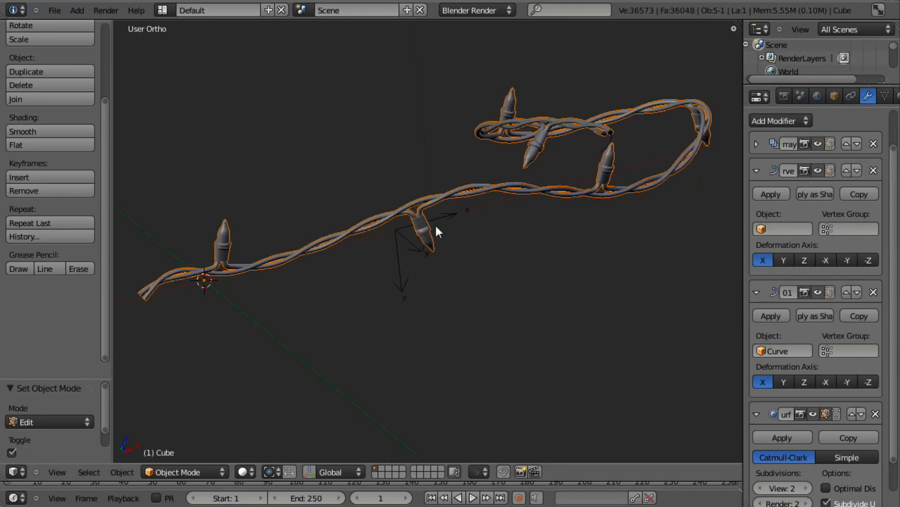
pyautogui.moveTo(427, 272); pyautogui.dragTo(414, 324, button='middle')
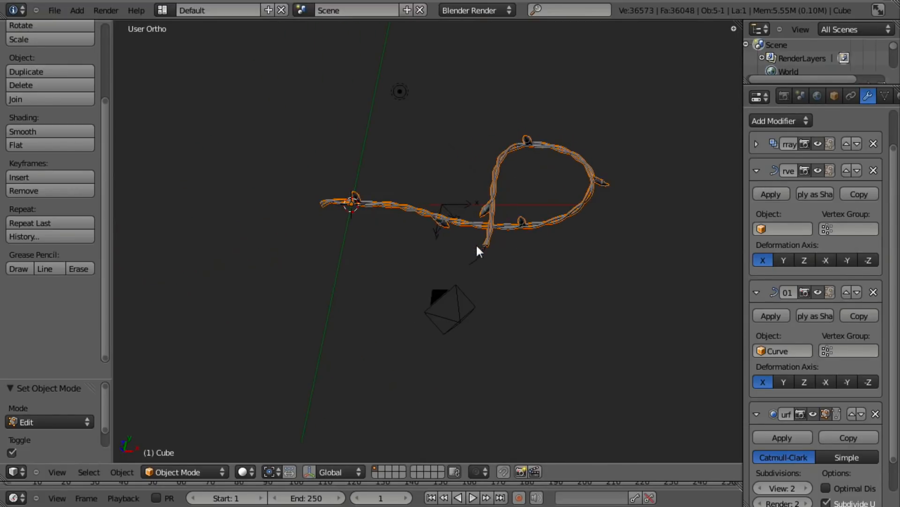
# - Extrude another control point from the free end of the curve to lengthen the light string, and return to Object Mode
pyautogui.rightClick(480, 256)
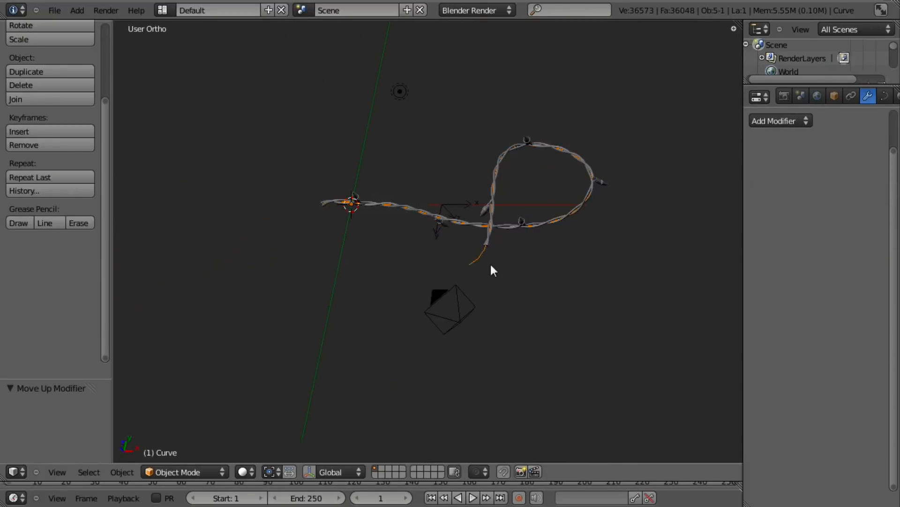
pyautogui.press('Tab')
pyautogui.press('e')
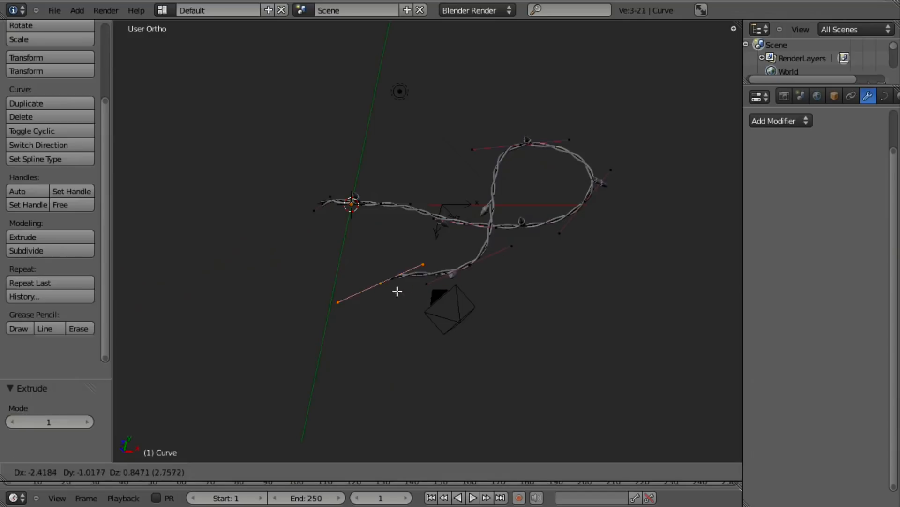
pyautogui.click(343, 280)
pyautogui.moveTo(385, 318); pyautogui.dragTo(463, 190, button='middle')
pyautogui.press('Tab')
pyautogui.scroll(3, 469, 197)
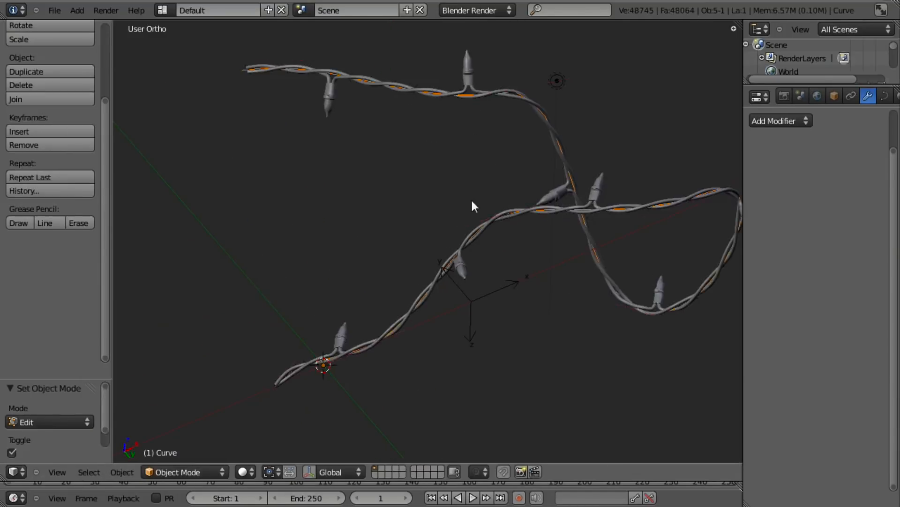
# - In Edit Mode, rotate the control point at the curve's tight bend by about 0.49 radians and move it slightly
pyautogui.moveTo(532, 229); pyautogui.dragTo(296, 334, button='middle')
pyautogui.scroll(6, 365, 237)
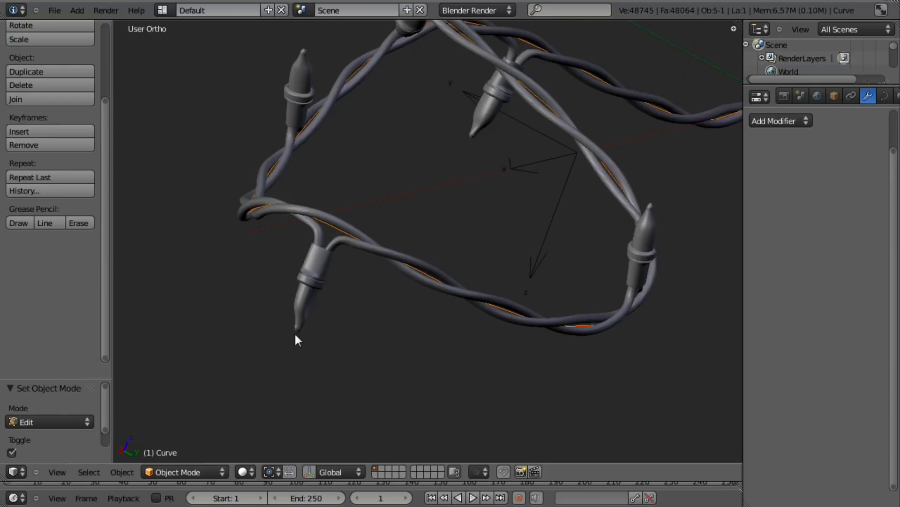
pyautogui.press('Tab')
pyautogui.rightClick(257, 209)
pyautogui.moveTo(257, 209); pyautogui.dragTo(484, 271, button='middle')
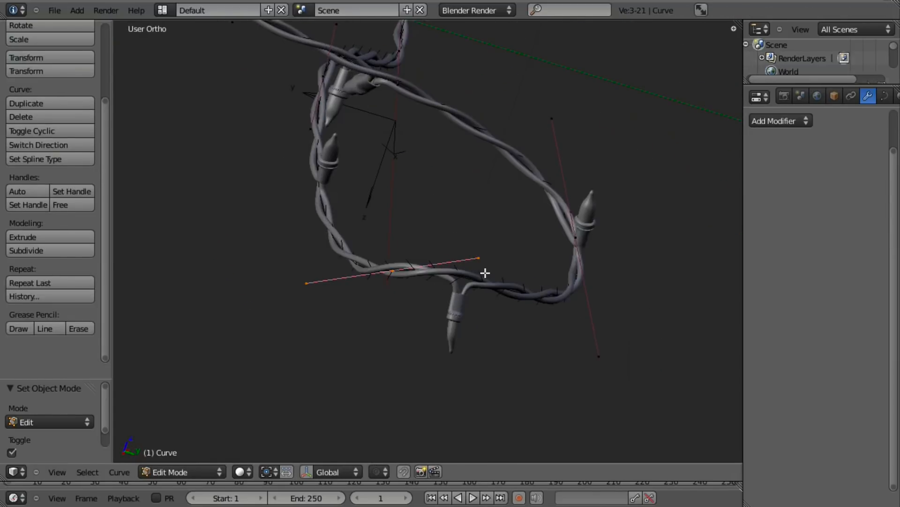
pyautogui.press('r')
pyautogui.click(479, 320)
pyautogui.press('g')
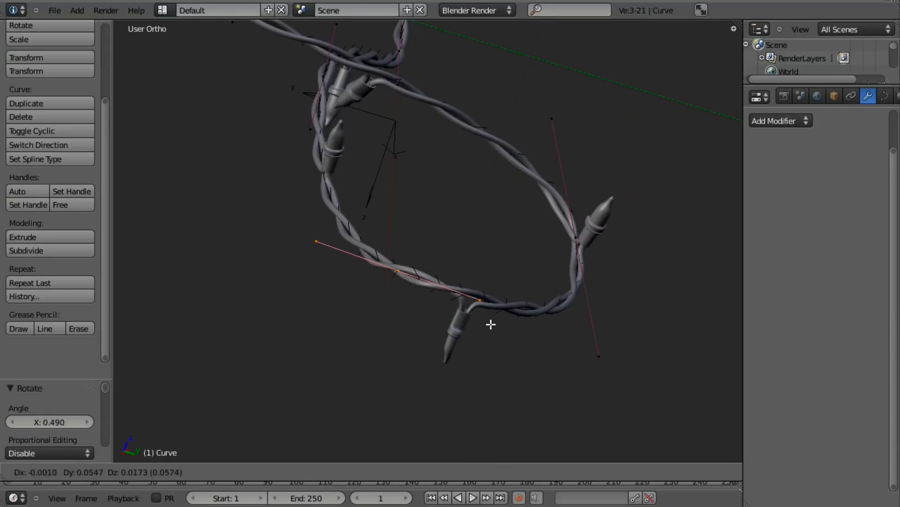
pyautogui.moveTo(501, 337); pyautogui.dragTo(483, 282, button='middle')
# - Reposition the lower handle of the neighbouring control point on the curve's loop
pyautogui.press('a')
pyautogui.rightClick(577, 320)
pyautogui.press('g')
pyautogui.click(570, 318)
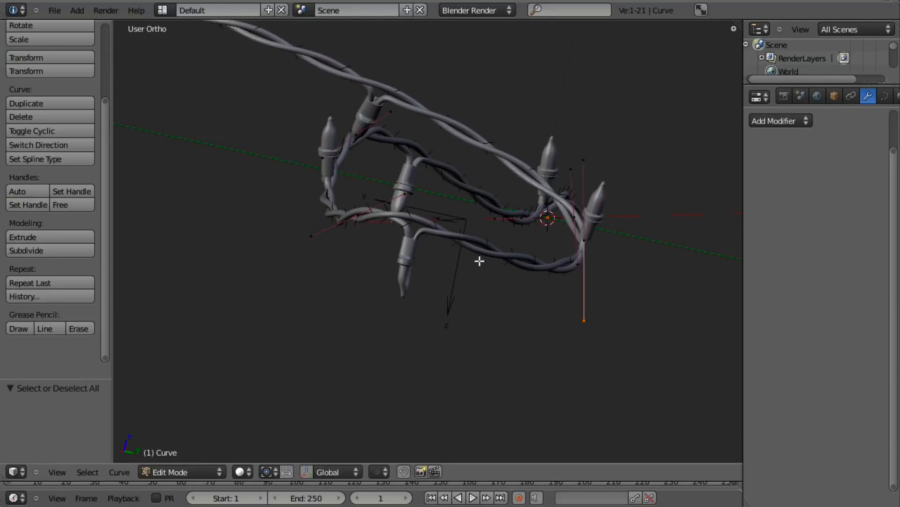
# - Select the two control points bounding the loop's lower segment and subdivide the curve between them
pyautogui.moveTo(438, 221); pyautogui.dragTo(436, 262, button='middle')
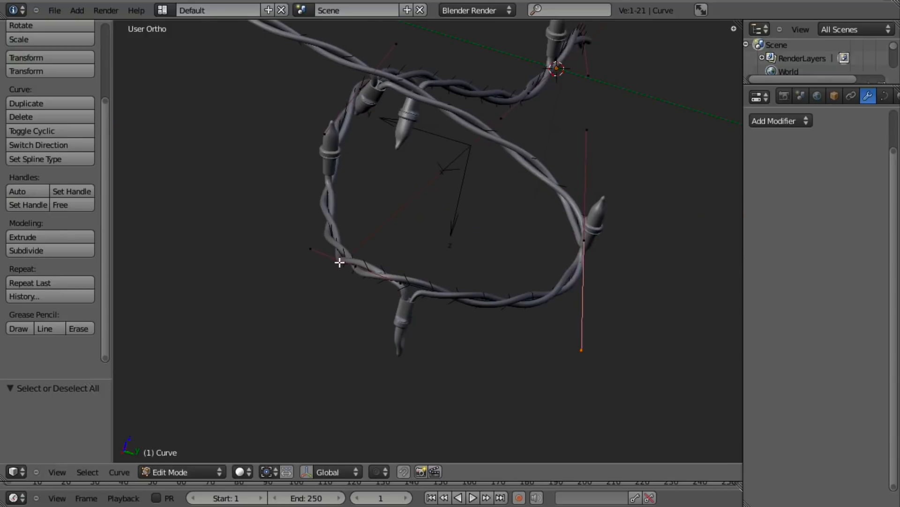
pyautogui.keyDown('shift'); pyautogui.rightClick(587, 238); pyautogui.keyUp('shift')
pyautogui.press('w')
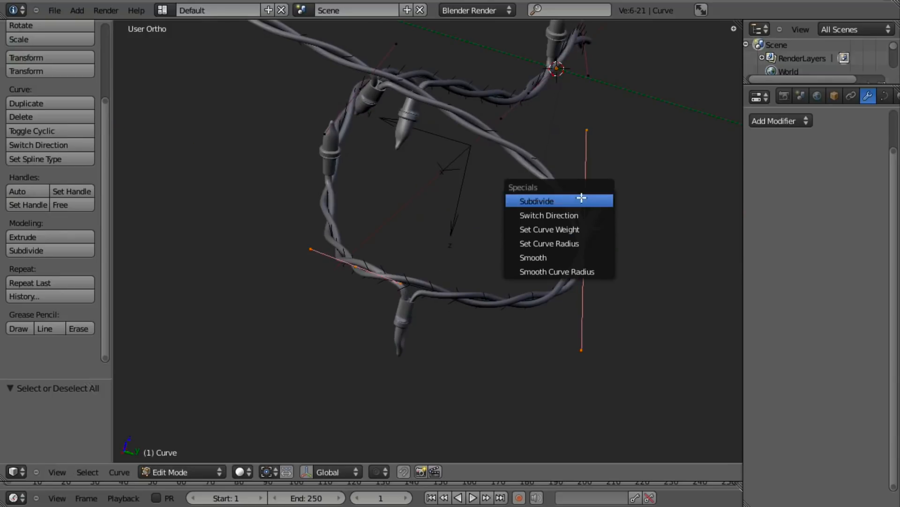
pyautogui.click(557, 201)
# - Move a curve point beside the subdivided segment, scale down a handle to smooth the bend, and return to Object Mode
pyautogui.moveTo(544, 263); pyautogui.dragTo(406, 282, button='middle')
pyautogui.press('a')
pyautogui.rightClick(486, 199)
pyautogui.press('g')
pyautogui.click(502, 169)
pyautogui.press('a')
pyautogui.press('s')
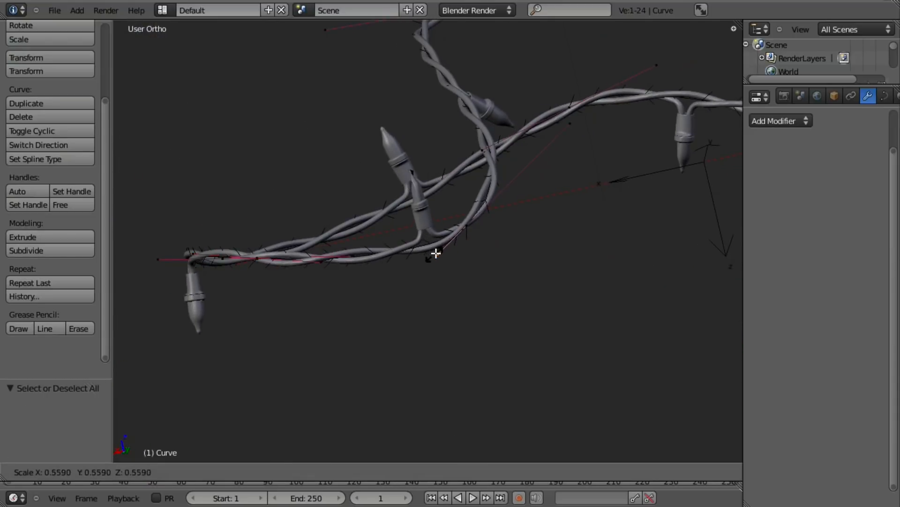
pyautogui.click(440, 261)
pyautogui.moveTo(440, 262); pyautogui.dragTo(514, 255, button='middle')
pyautogui.press('Tab')
# - Deselect everything, switch to front view, and save over the existing Xmas_lights.blend file
pyautogui.scroll(-5, 469, 281)
pyautogui.moveTo(412, 305); pyautogui.dragTo(460, 238, button='middle')
pyautogui.press('a')
pyautogui.scroll(4, 383, 211)
pyautogui.scroll(-3, 437, 239)
pyautogui.scroll(3, 437, 239)
pyautogui.press('KP_1')
pyautogui.hotkey('ctrl', 's')
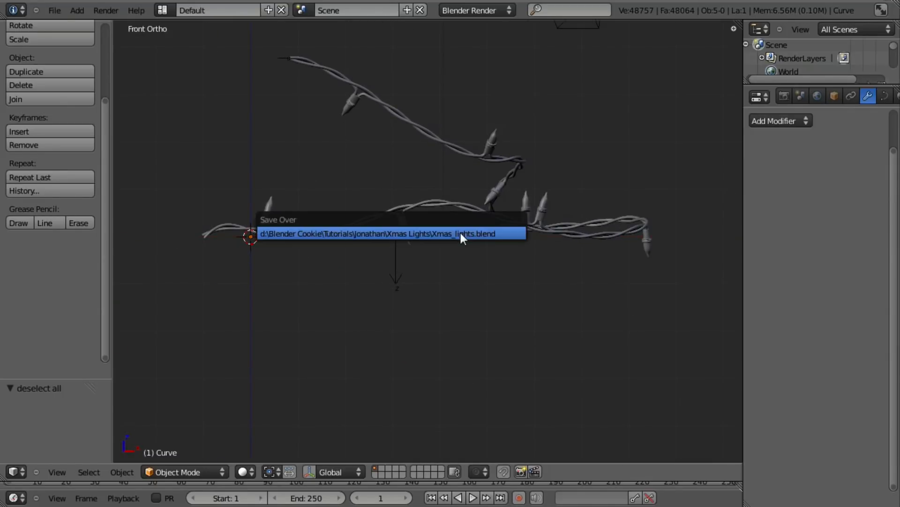
pyautogui.click(460, 233)
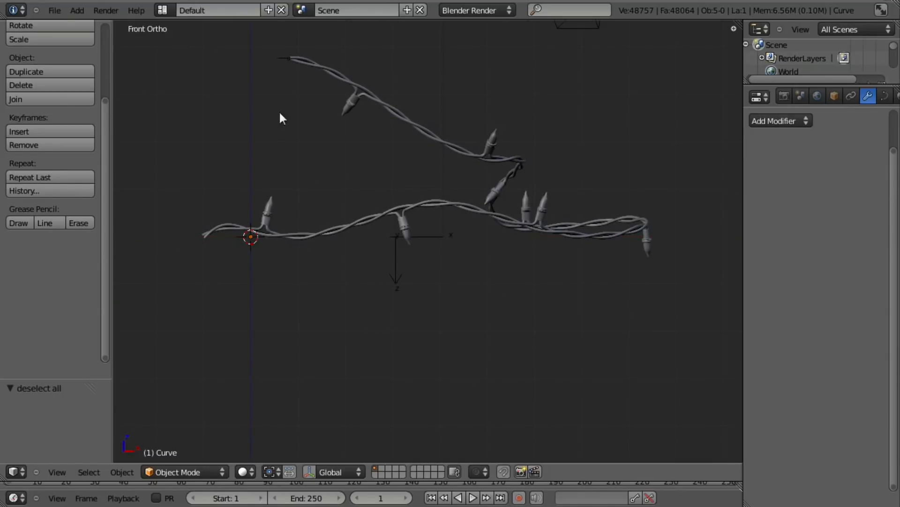
pyautogui.keyDown('shift'); pyautogui.moveTo(344, 214); pyautogui.dragTo(425, 222, button='middle'); pyautogui.keyUp('shift')
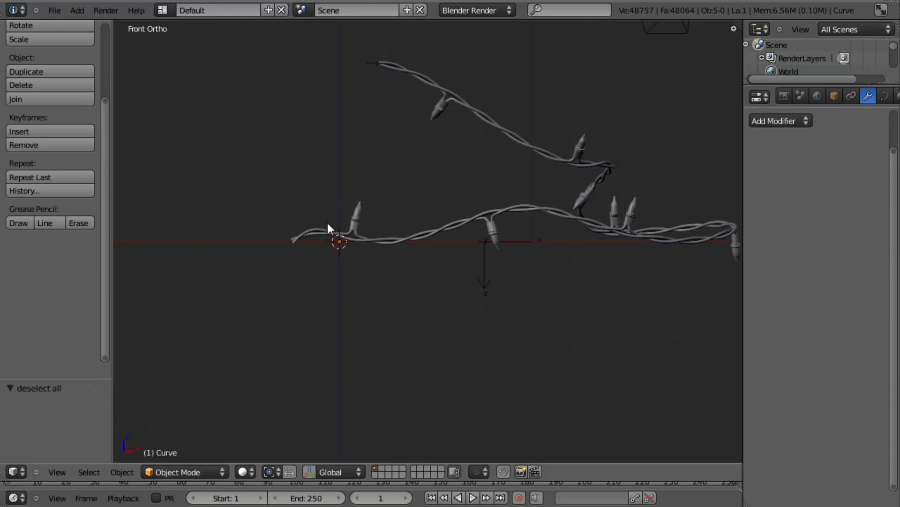
pyautogui.keyDown('shift'); pyautogui.moveTo(389, 287); pyautogui.dragTo(454, 281, button='middle'); pyautogui.keyUp('shift')
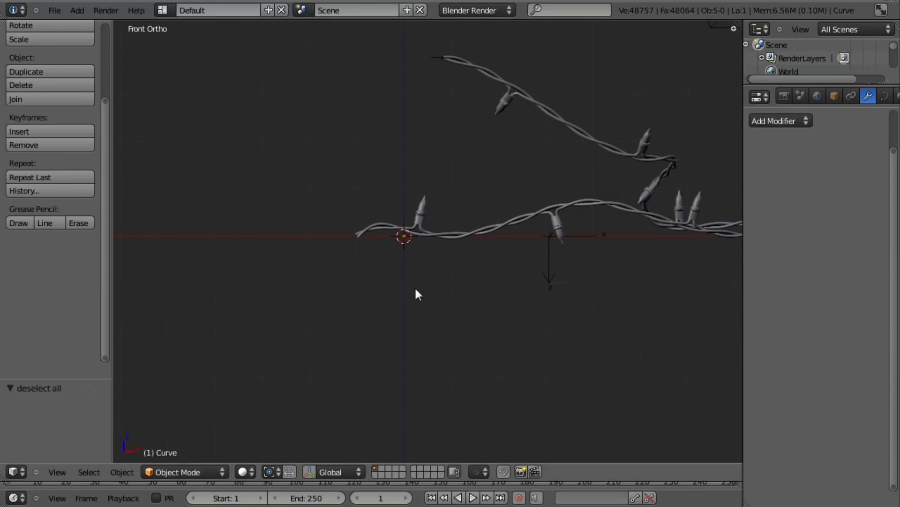
# - Open the lights mesh on layer 1 for editing and select the vertices at its left cable end in wireframe
pyautogui.press('2')
pyautogui.keyDown('shift'); pyautogui.moveTo(428, 258); pyautogui.dragTo(498, 252, button='middle'); pyautogui.keyUp('shift')
pyautogui.press('1')
pyautogui.rightClick(441, 246)
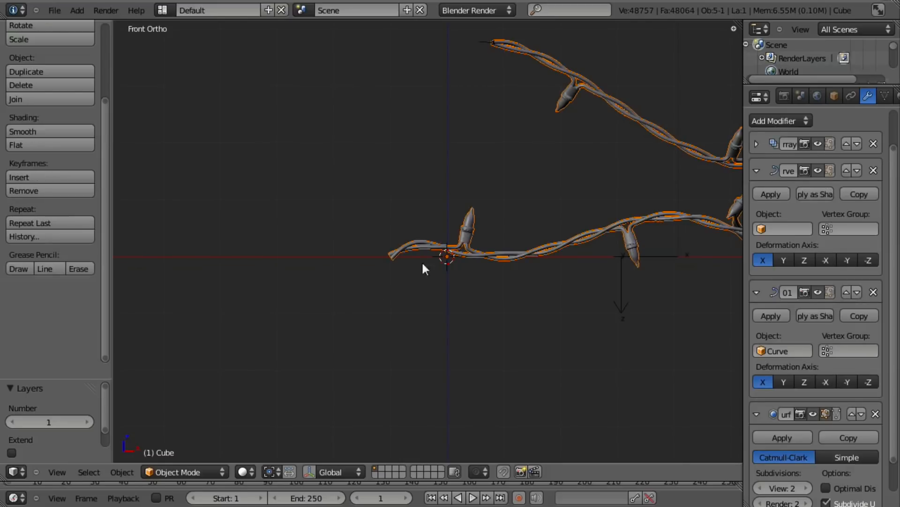
pyautogui.keyDown('shift'); pyautogui.moveTo(421, 260); pyautogui.dragTo(436, 272, button='middle'); pyautogui.keyUp('shift')
pyautogui.press('Tab')
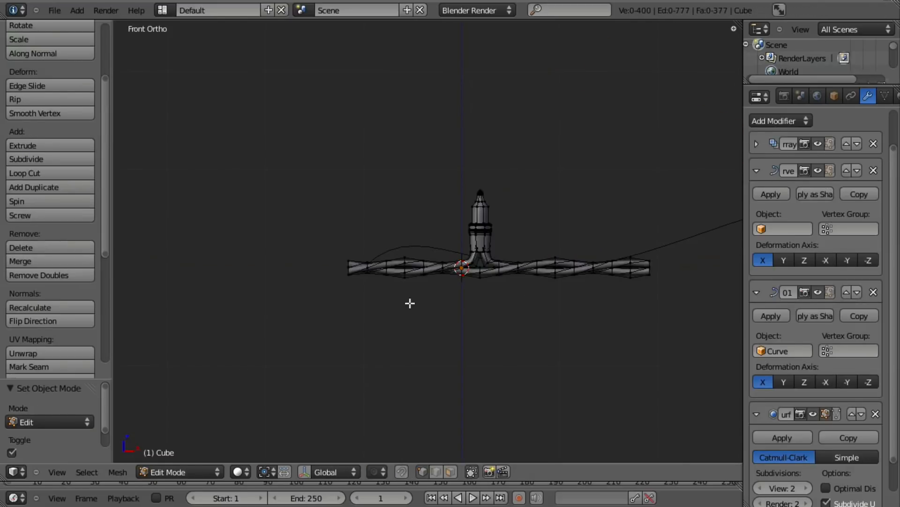
pyautogui.scroll(3, 410, 303)
pyautogui.press('z')
pyautogui.press('b')
pyautogui.moveTo(245, 245); pyautogui.dragTo(317, 345)
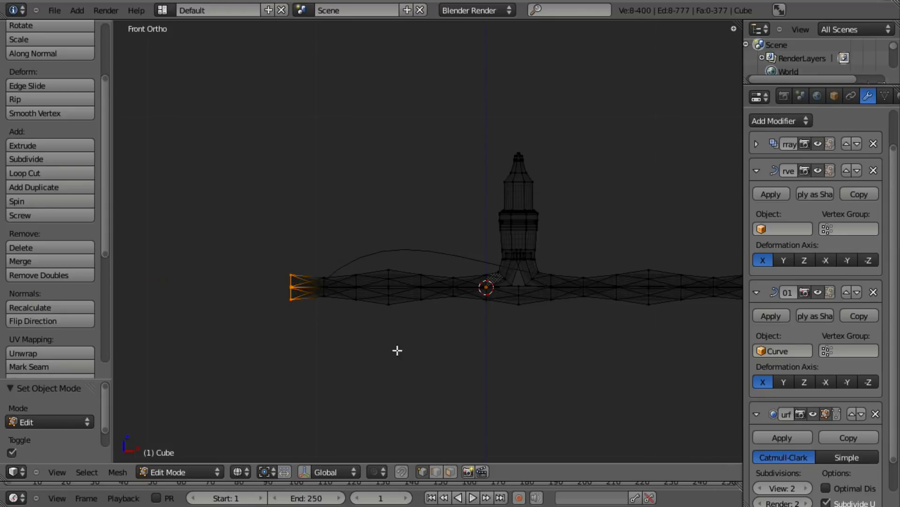
# - Duplicate the cable end vertices in place, separate them into their own object, and select it in Object Mode
pyautogui.hotkey('shift', 'd')
pyautogui.rightClick(354, 296)
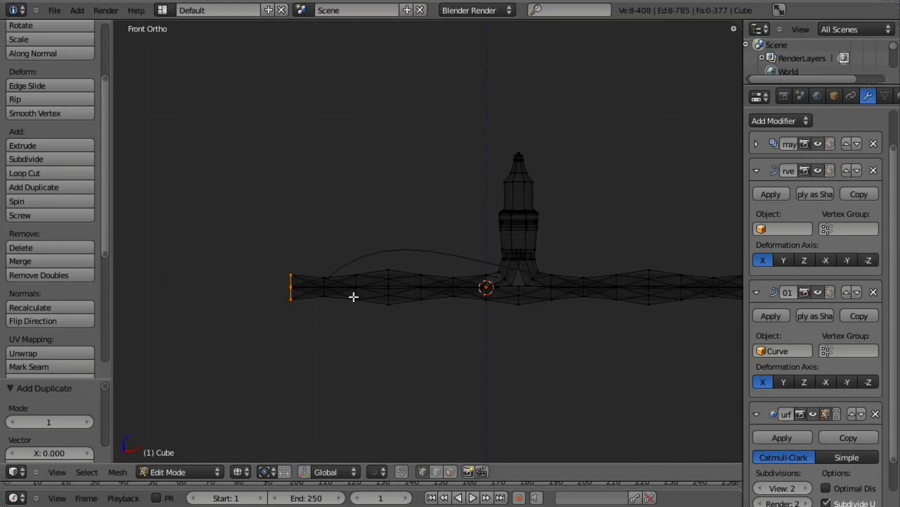
pyautogui.press('p')
pyautogui.click(354, 297)
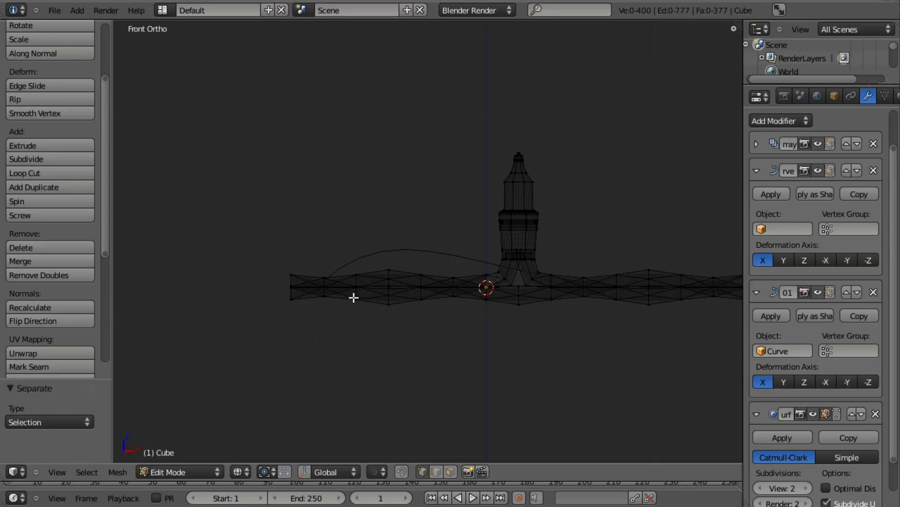
pyautogui.press('Tab')
pyautogui.rightClick(320, 288)
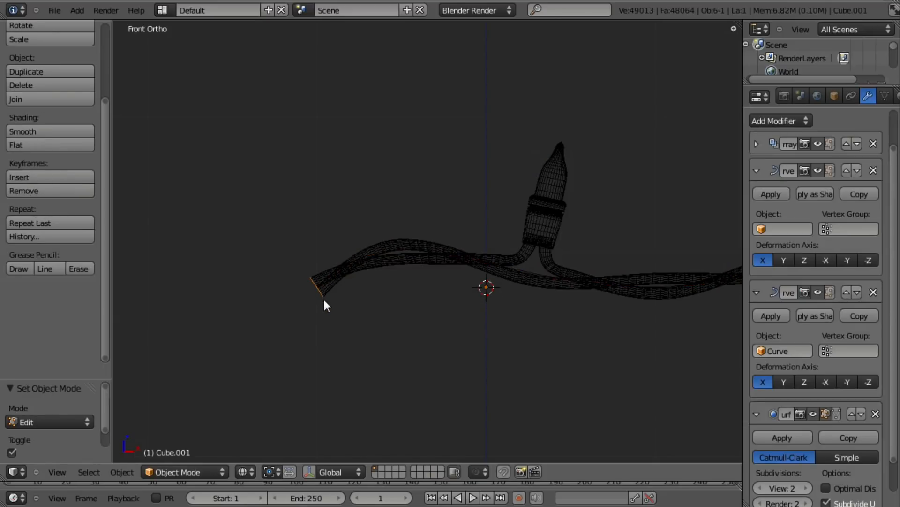
# - Move the separated end-loop object to layer 2 and display that layer
pyautogui.scroll(-5, 393, 285)
pyautogui.scroll(3, 393, 283)
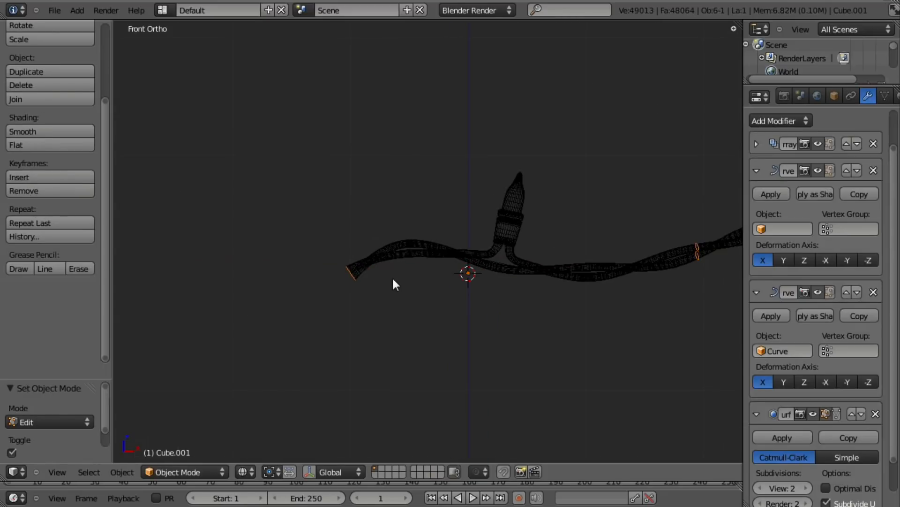
pyautogui.scroll(-4, 394, 282)
pyautogui.press('m')
pyautogui.click(419, 326)
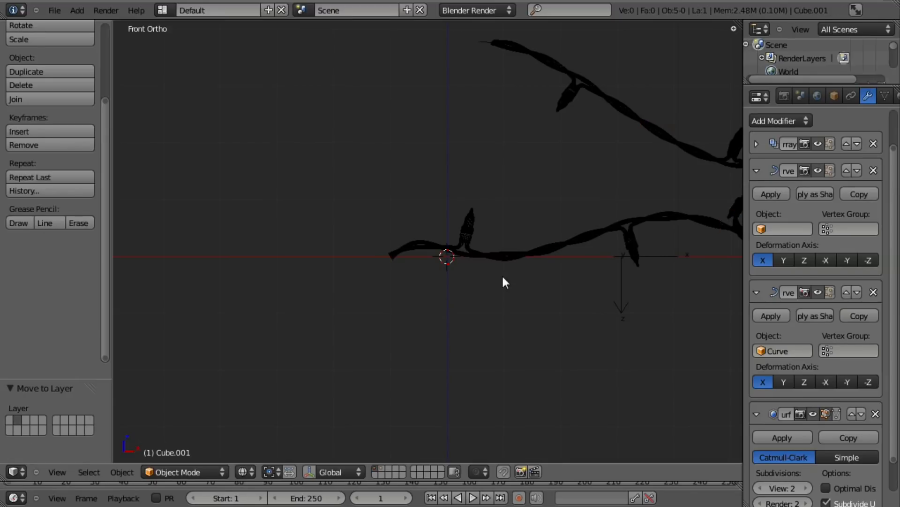
pyautogui.press('2')
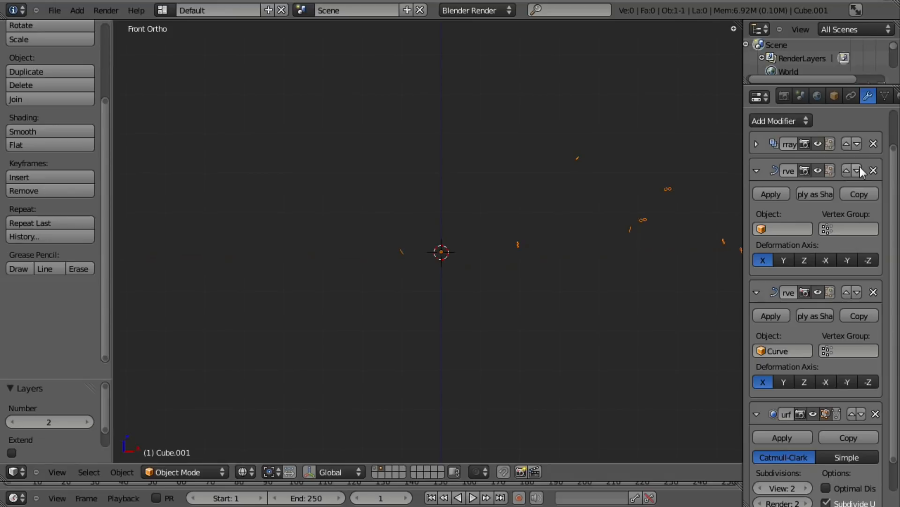
# - Remove both Curve modifiers and the Array modifier from the separated object, keeping only the Subdivision Surface
pyautogui.click(874, 170)
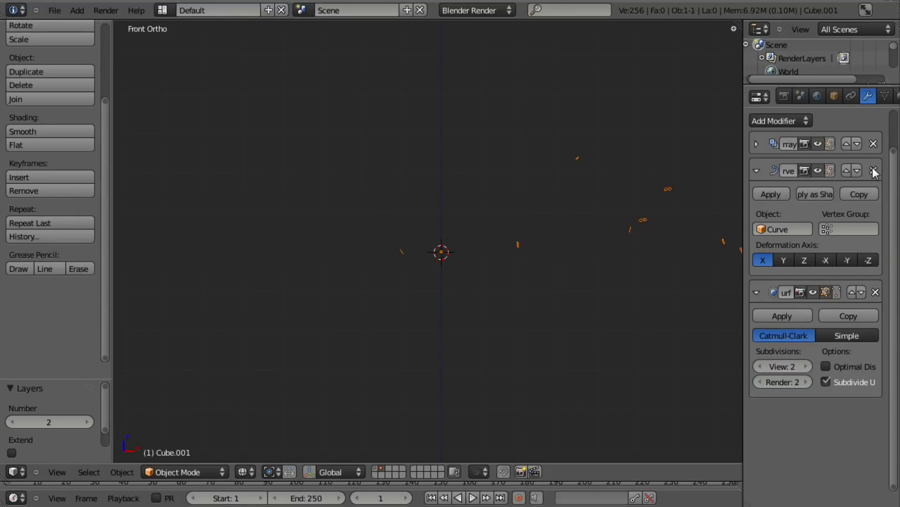
pyautogui.click(873, 169)
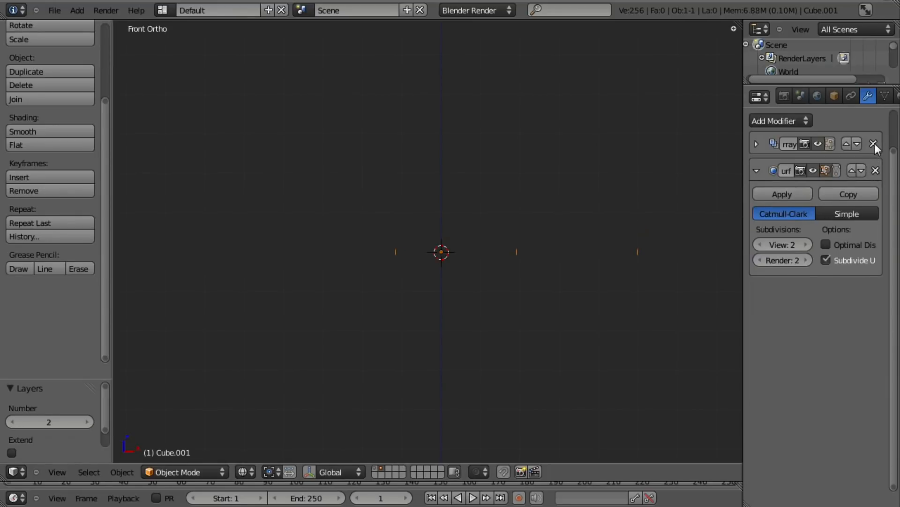
pyautogui.click(873, 144)
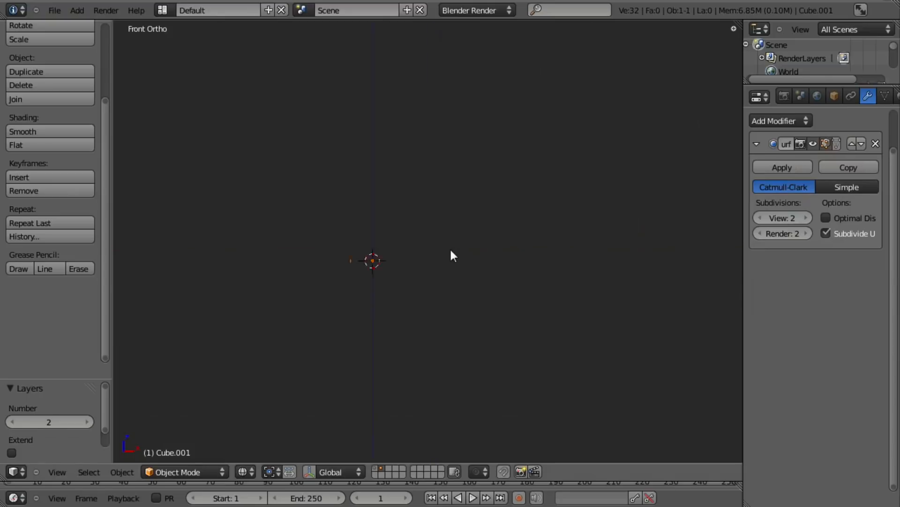
# - In front view, extrude both cable end loops along negative X into short cable stubs
pyautogui.press('Tab')
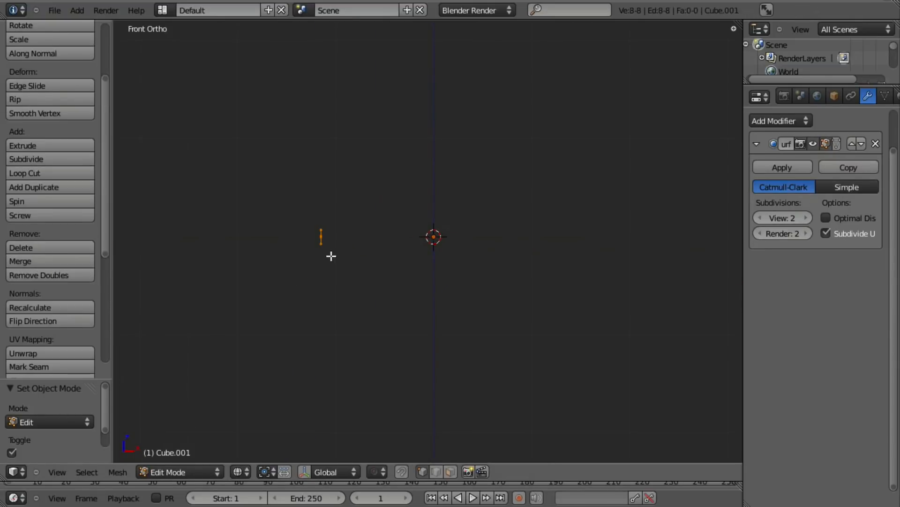
pyautogui.moveTo(439, 268); pyautogui.dragTo(373, 280, button='middle')
pyautogui.press('KP_1')
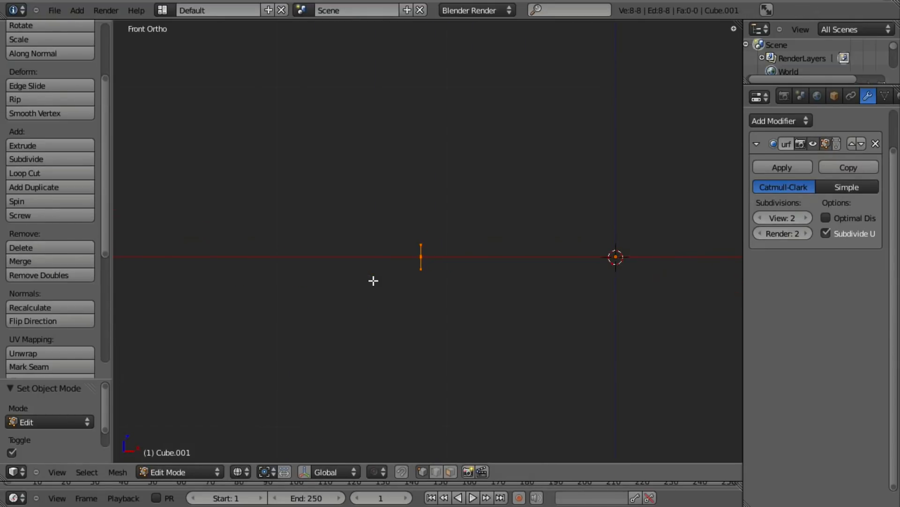
pyautogui.press('e')
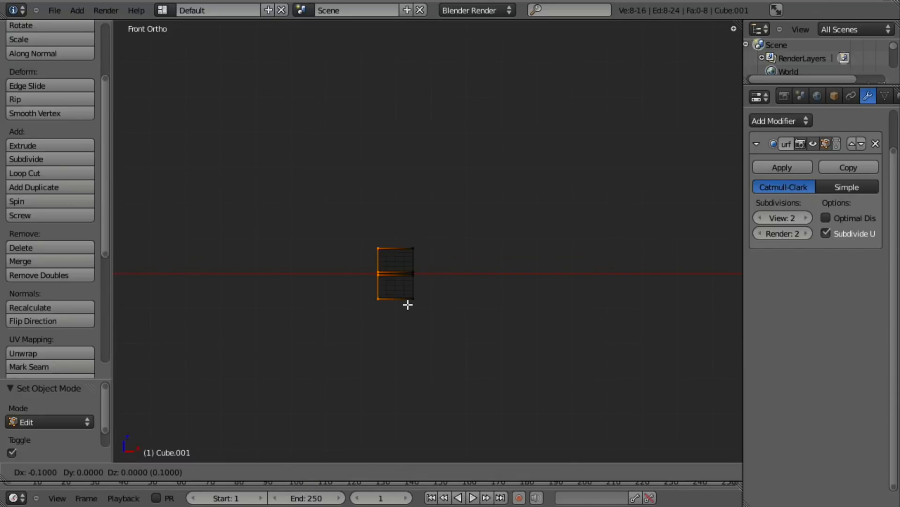
pyautogui.click(369, 310)
# - Show the stubs in solid shading, select the whole mesh, shade it smooth, and recalculate its normals
pyautogui.press('z')
pyautogui.scroll(-7, 410, 294)
pyautogui.moveTo(410, 294); pyautogui.dragTo(434, 259, button='middle')
pyautogui.scroll(5, 435, 259)
pyautogui.press('a')
pyautogui.press('a')
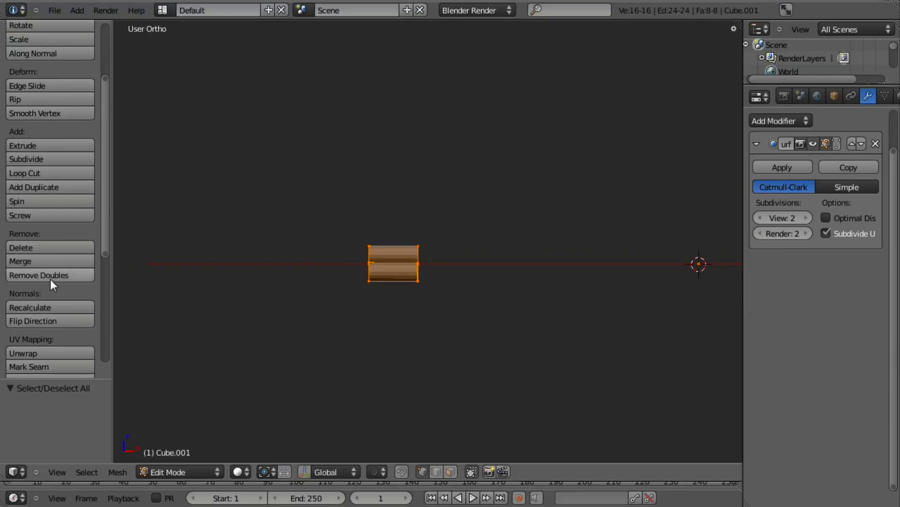
pyautogui.scroll(7, 46, 327)
pyautogui.scroll(-6, 47, 322)
pyautogui.scroll(-5, 47, 322)
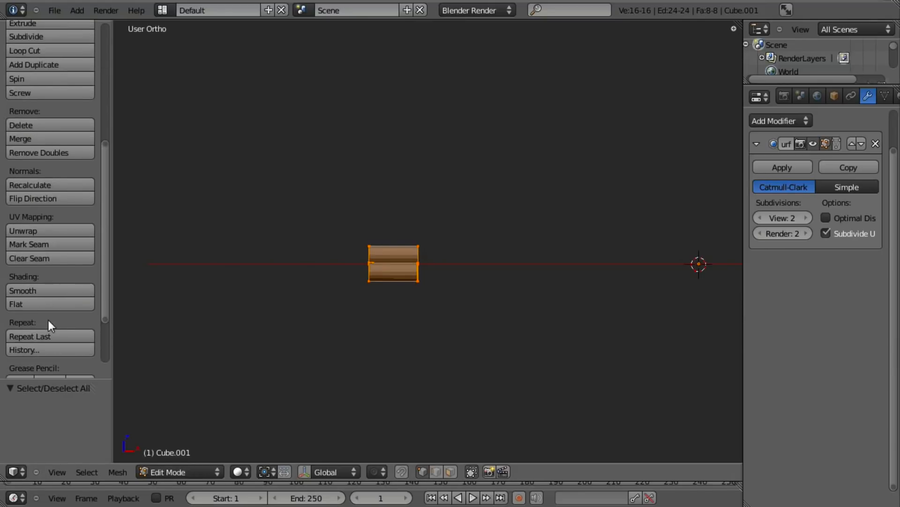
pyautogui.click(41, 284)
pyautogui.scroll(3, 528, 266)
pyautogui.scroll(1, 528, 266)
pyautogui.hotkey('ctrl', 'n')
# - Select the vertices at the stubs' outer end and snap the 3D cursor to them, ending in right view
pyautogui.press('a')
pyautogui.press('b')
pyautogui.moveTo(261, 211); pyautogui.dragTo(332, 347)
pyautogui.press('z')
pyautogui.press('b')
pyautogui.moveTo(292, 181); pyautogui.dragTo(341, 384)
pyautogui.hotkey('shift', 's')
pyautogui.click(341, 384)
pyautogui.press('KP_3')
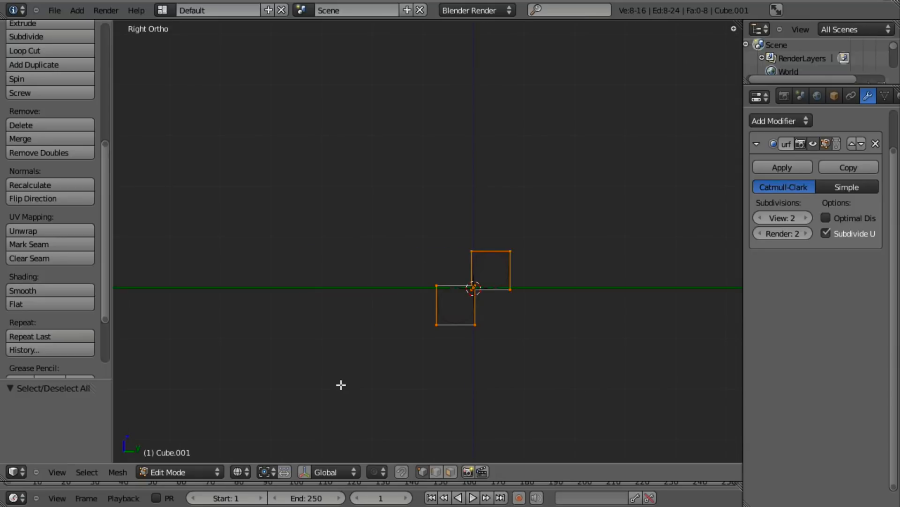
# - Add a cube at the 3D cursor within the mesh and scale it down to about 0.146
pyautogui.press('a')
pyautogui.press('space')
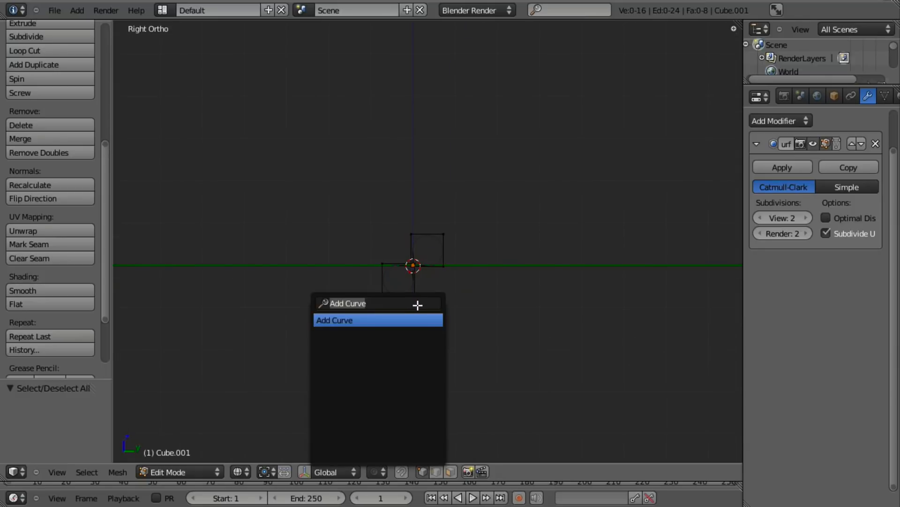
pyautogui.write('cube')
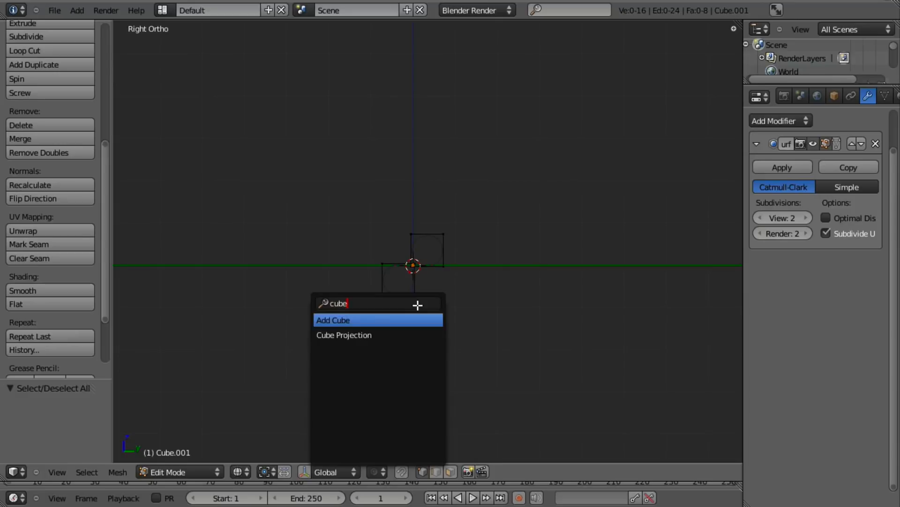
pyautogui.press('Return')
pyautogui.scroll(-6, 505, 310)
pyautogui.press('s')
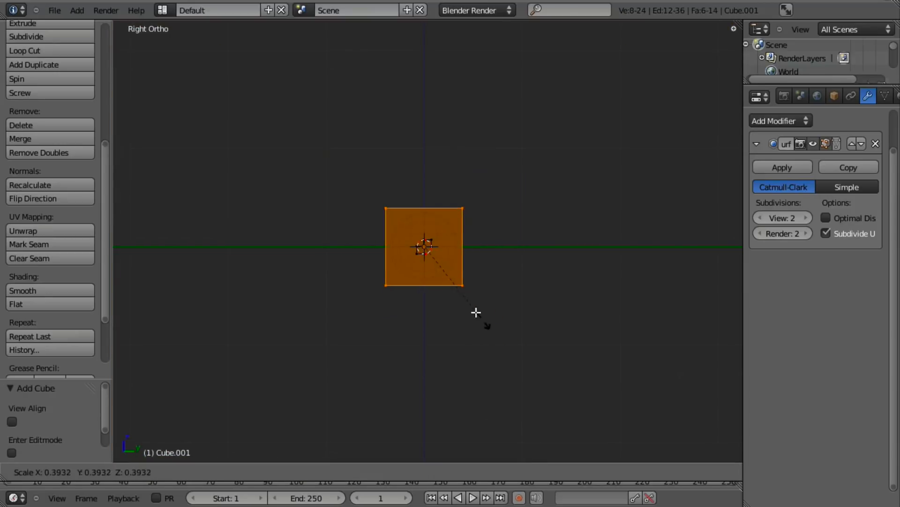
pyautogui.click(448, 272)
# - Flatten the cube along Z to about 0.709 of its height so it still encloses both cable stubs
pyautogui.scroll(5, 464, 298)
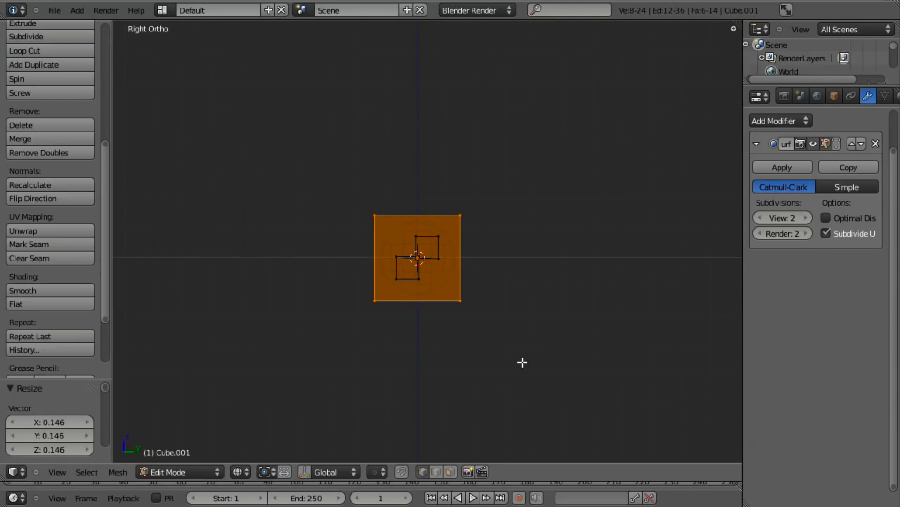
pyautogui.press('s')
pyautogui.press('z')
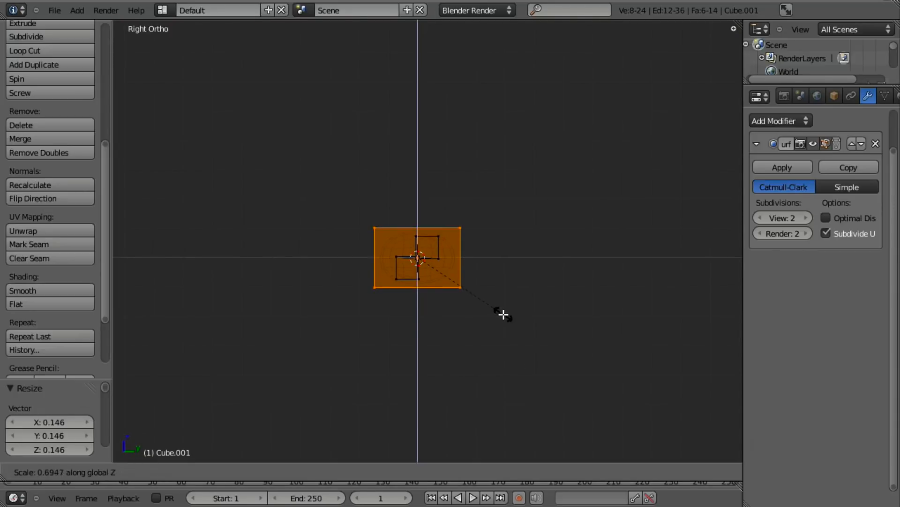
pyautogui.click(504, 317)
# - In front view, move the block along negative X until it only just overlaps the stubs' outer ends
pyautogui.press('KP_1')
pyautogui.scroll(4, 504, 317)
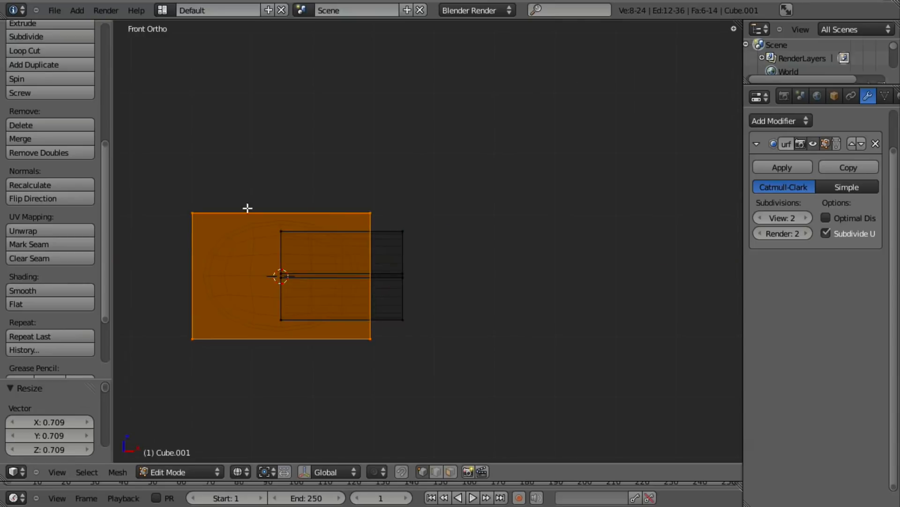
pyautogui.keyDown('shift'); pyautogui.moveTo(387, 287); pyautogui.dragTo(536, 299, button='middle'); pyautogui.keyUp('shift')
pyautogui.press('g')
pyautogui.press('x')
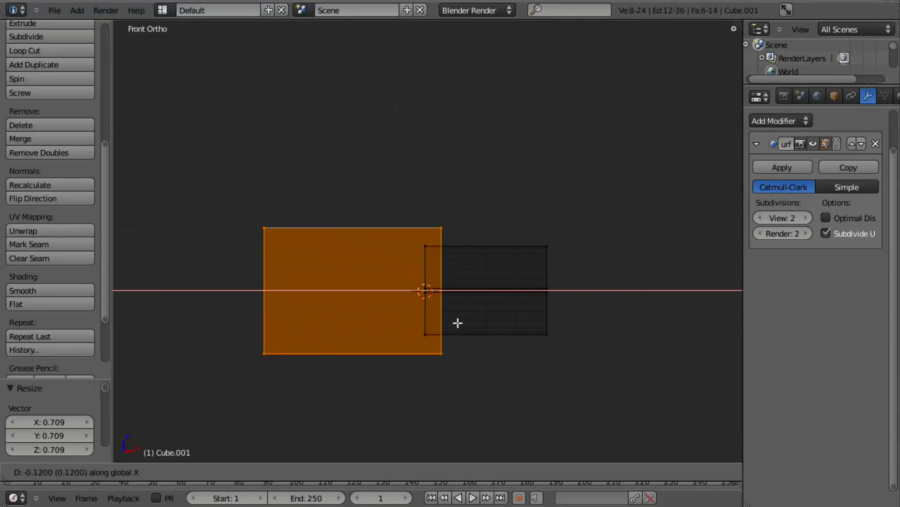
pyautogui.click(454, 322)
# - Add two loop cuts across the block and scale them apart along X close to its end faces
pyautogui.press('a')
pyautogui.scroll(1, 362, 220)
pyautogui.click(364, 219)
pyautogui.rightClick(363, 219)
pyautogui.press('s')
pyautogui.press('x')
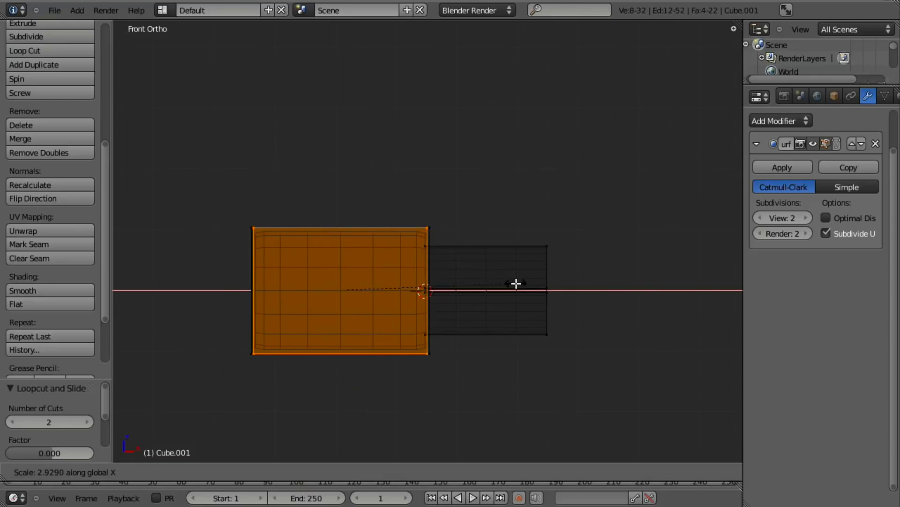
pyautogui.click(514, 281)
# - In top view, add two lengthwise loop cuts to the block and scale them apart along Y to its side edges
pyautogui.press('KP_7')
pyautogui.press('a')
pyautogui.hotkey('ctrl', 'r')
pyautogui.scroll(1, 245, 265)
pyautogui.click(245, 265)
pyautogui.rightClick(246, 265)
pyautogui.press('s')
pyautogui.press('y')
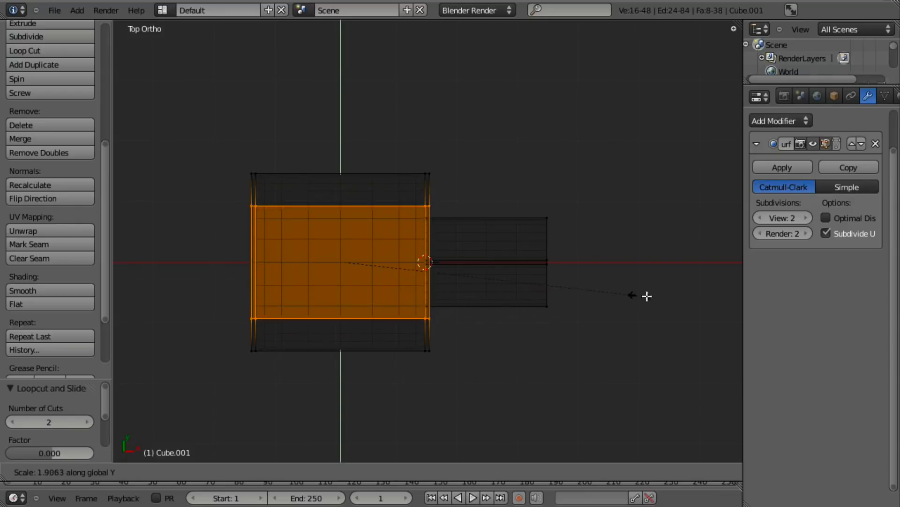
pyautogui.click(783, 296)
# - In front view, add two horizontal loop cuts to the block and scale them apart along Z by about 2.796
pyautogui.moveTo(330, 352); pyautogui.dragTo(438, 204, button='middle')
pyautogui.press('a')
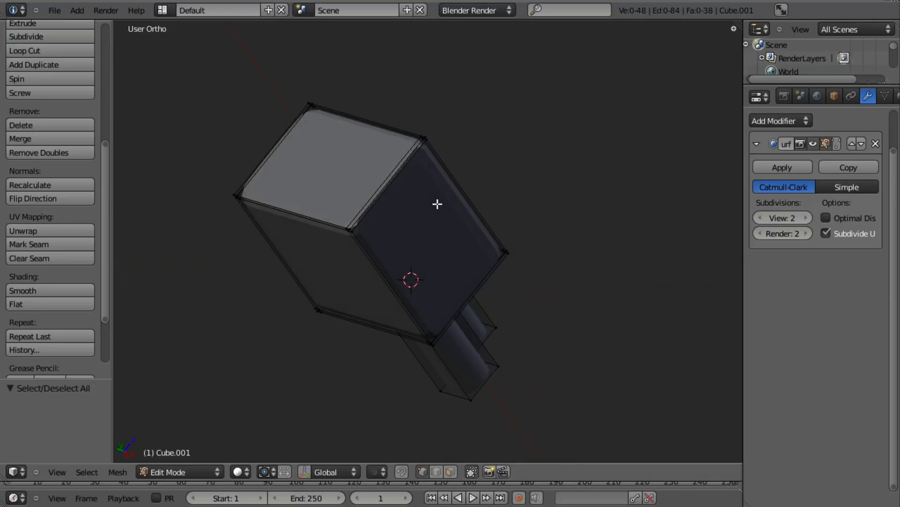
pyautogui.press('KP_1')
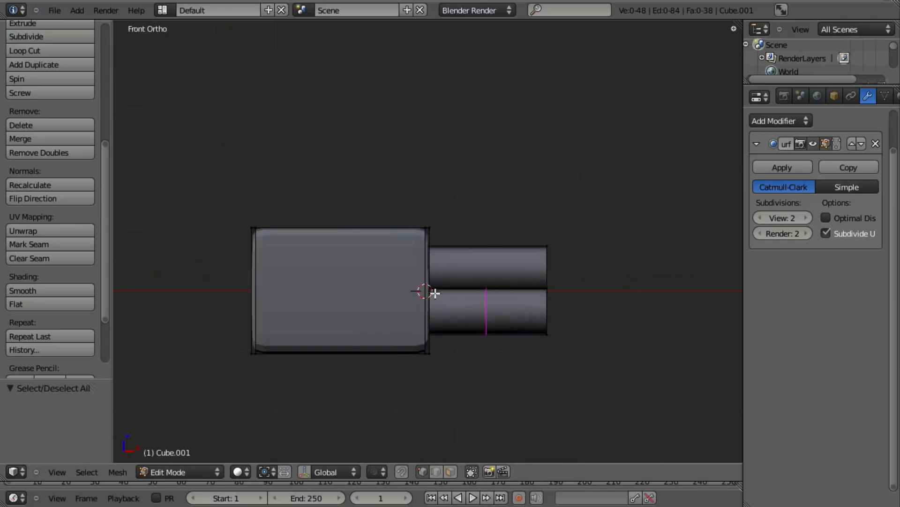
pyautogui.scroll(1, 425, 289)
pyautogui.click(425, 290)
pyautogui.press('s')
pyautogui.press('z')
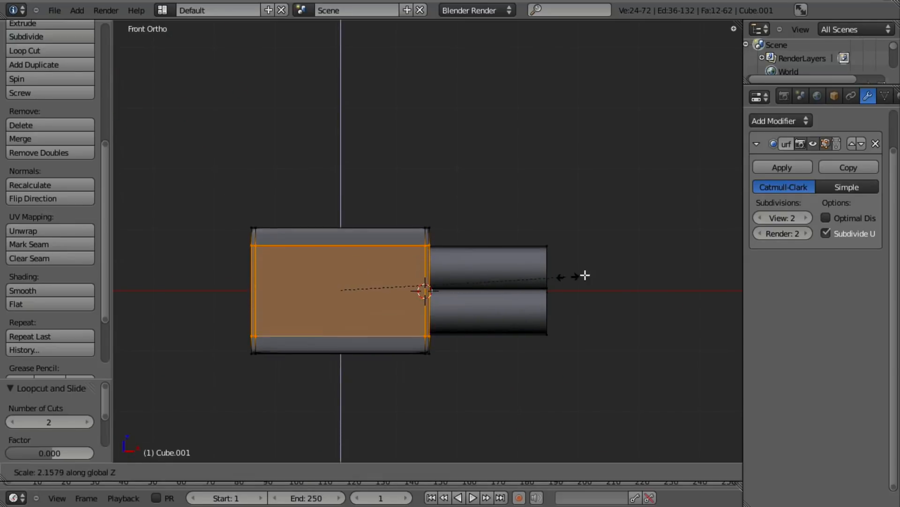
pyautogui.click(630, 269)
# - Deselect the mesh, inspect the block's tightened edges and corners, and return to Object Mode in front view
pyautogui.moveTo(536, 223); pyautogui.dragTo(466, 337, button='middle')
pyautogui.scroll(5, 610, 319)
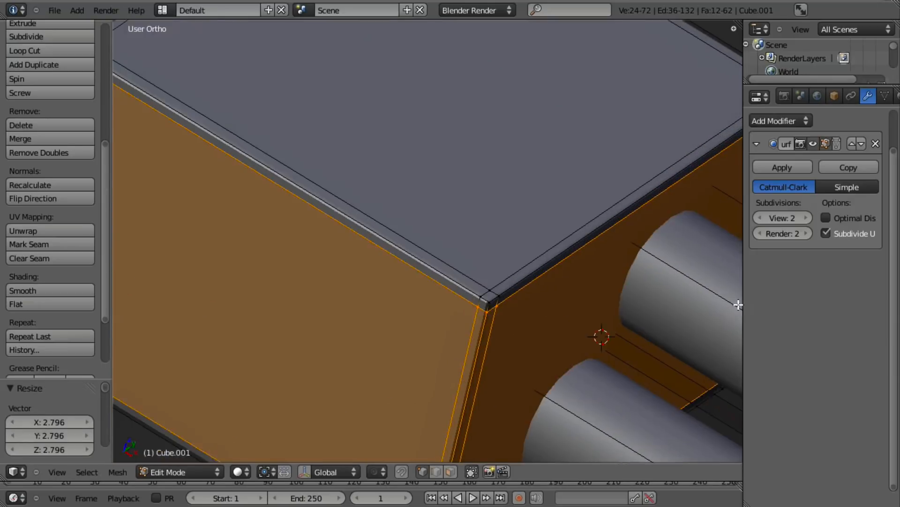
pyautogui.moveTo(635, 318); pyautogui.dragTo(561, 360, button='middle')
pyautogui.scroll(3, 525, 355)
pyautogui.press('a')
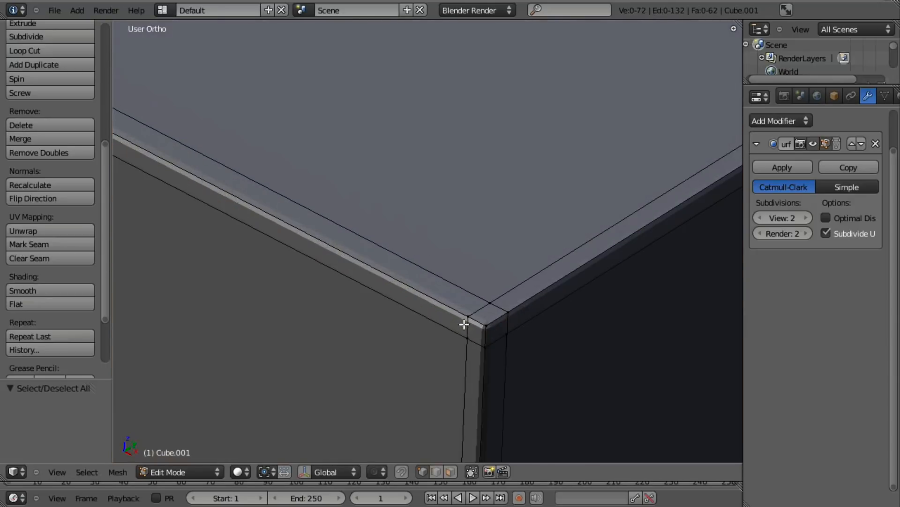
pyautogui.scroll(-5, 521, 304)
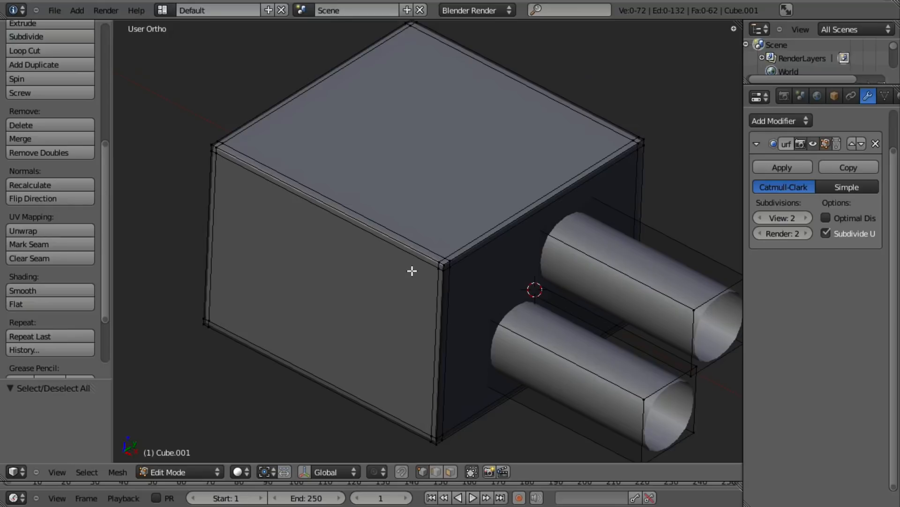
pyautogui.scroll(-3, 399, 308)
pyautogui.scroll(4, 405, 324)
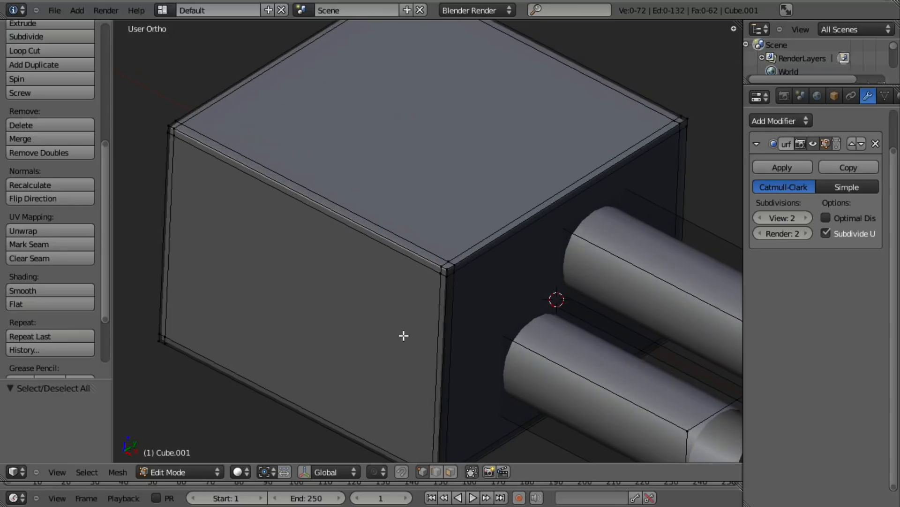
pyautogui.moveTo(404, 335); pyautogui.dragTo(450, 327, button='middle')
pyautogui.press('Tab')
pyautogui.scroll(-3, 474, 319)
pyautogui.press('KP_1')
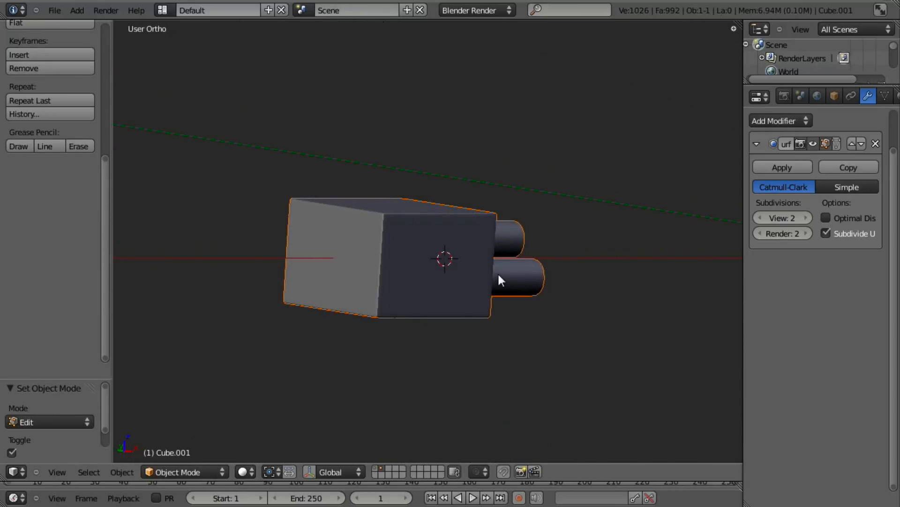
# - Select the linked plug block in Edit Mode and move it along X by about -0.047, away from the cable tubes
pyautogui.press('Tab')
pyautogui.keyDown('shift'); pyautogui.moveTo(436, 274); pyautogui.dragTo(450, 255, button='middle'); pyautogui.keyUp('shift')
pyautogui.scroll(3, 535, 220)
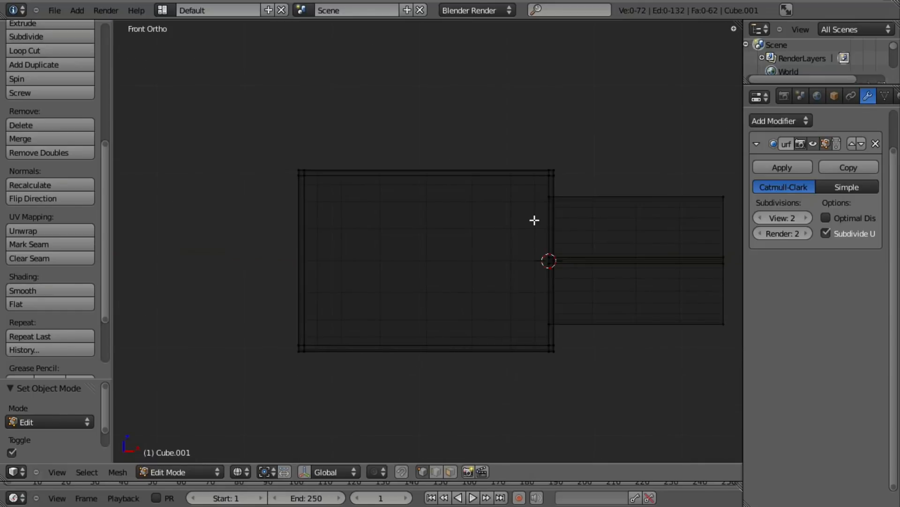
pyautogui.press('l')
pyautogui.press('g')
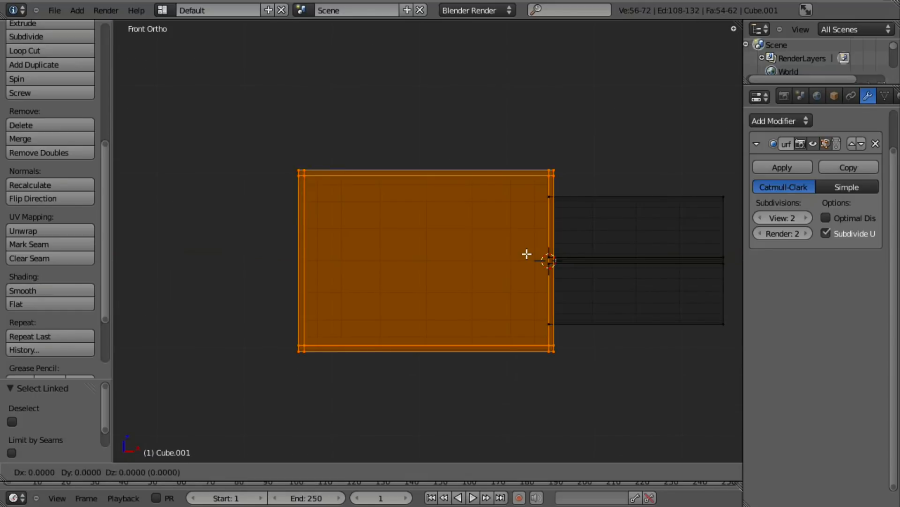
pyautogui.press('x')
pyautogui.click(485, 247)
pyautogui.press('KP_7')
pyautogui.press('z')
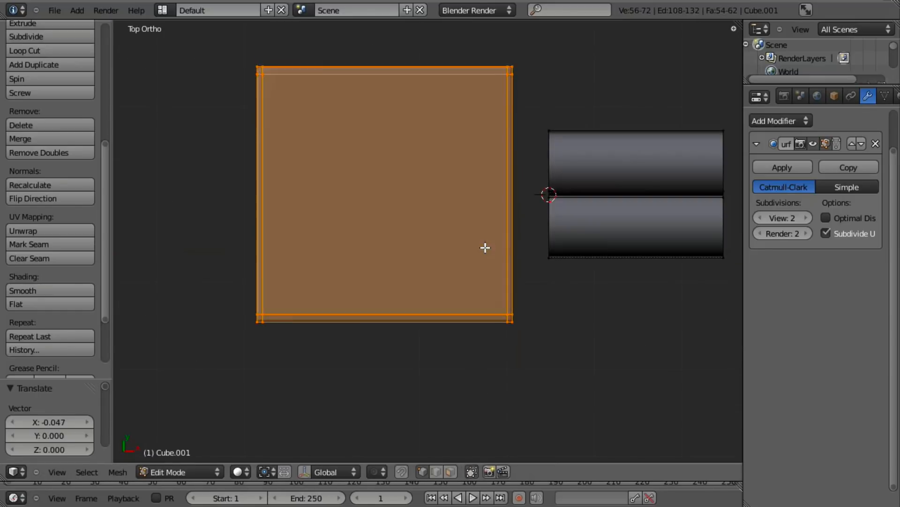
# - In top view, select the block's end vertices facing the cable tubes and extrude them about 0.044 along X
pyautogui.press('a')
pyautogui.press('b')
pyautogui.press('Escape')
pyautogui.press('z')
pyautogui.press('b')
pyautogui.moveTo(474, 32); pyautogui.dragTo(530, 460)
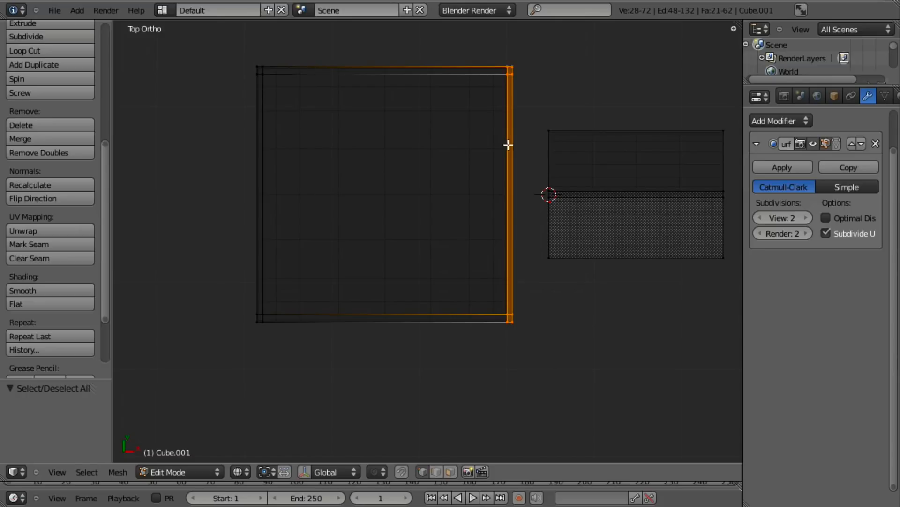
pyautogui.press('e')
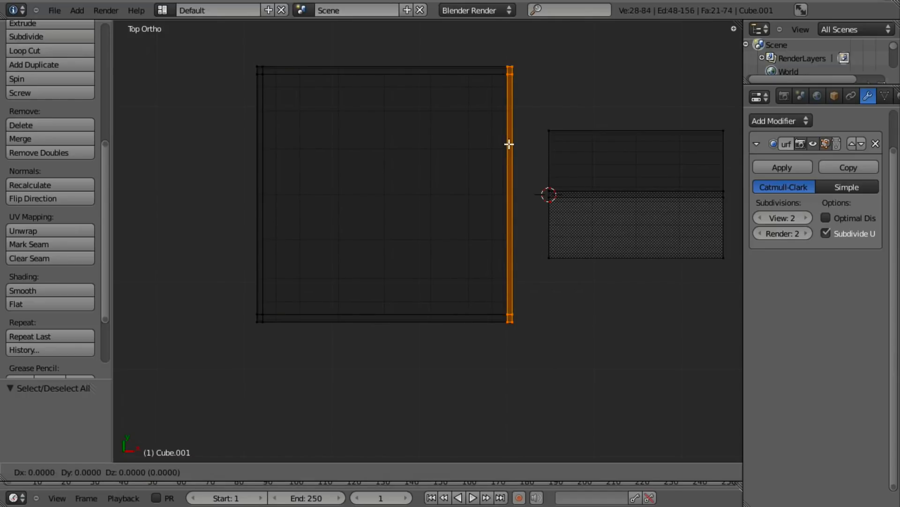
pyautogui.press('x')
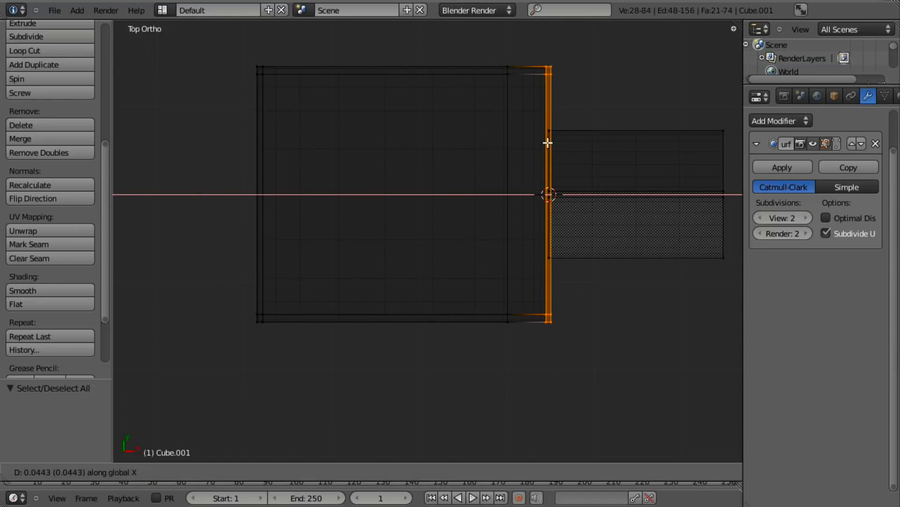
pyautogui.click(548, 143)
# - Scale the extruded end down to about 0.693 to taper the plug toward the tubes, and check it in Object Mode
pyautogui.press('s')
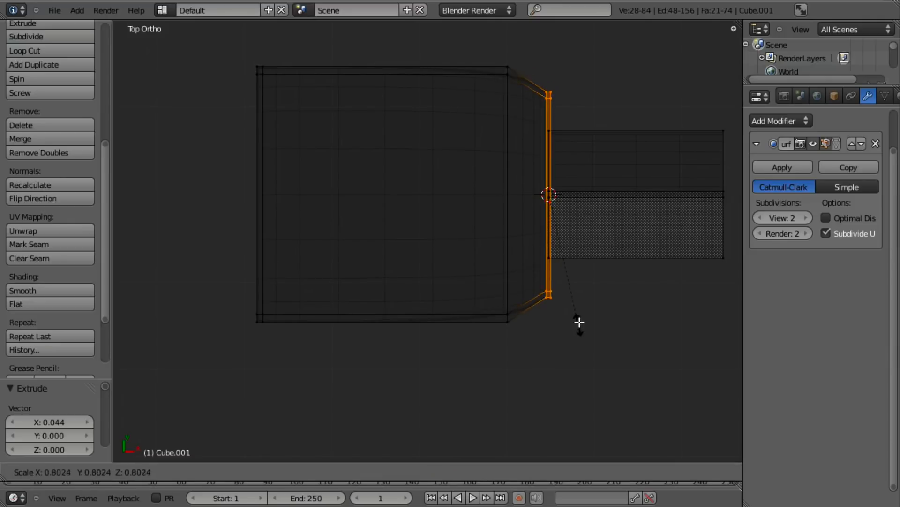
pyautogui.click(581, 304)
pyautogui.press('z')
pyautogui.moveTo(511, 337); pyautogui.dragTo(583, 382, button='middle')
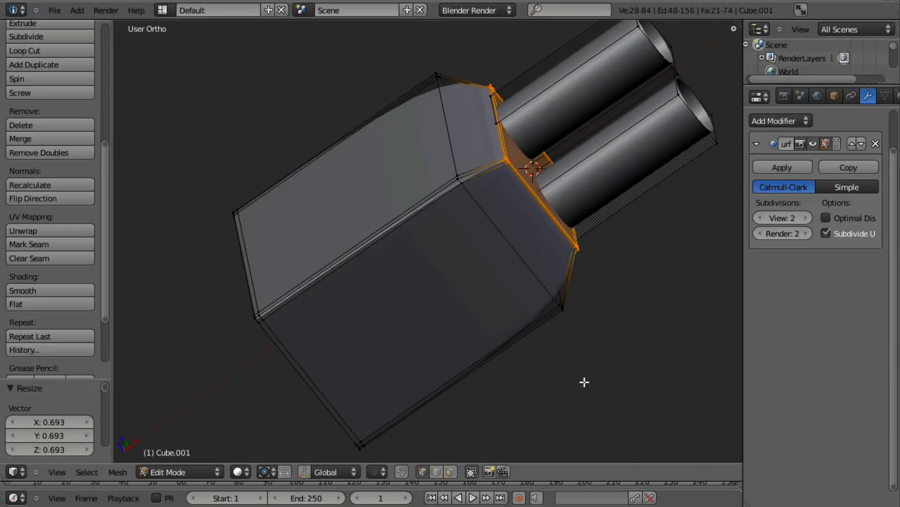
pyautogui.press('s')
pyautogui.click(589, 383)
pyautogui.press('Tab')
pyautogui.scroll(-6, 479, 267)
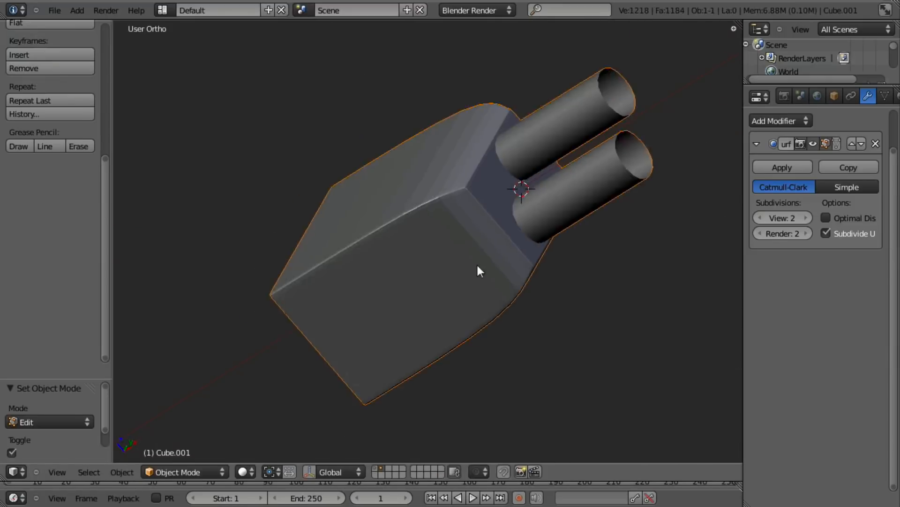
# - In top view, add two loop cuts across the block and scale them closer together along X by about 0.602
pyautogui.press('Tab')
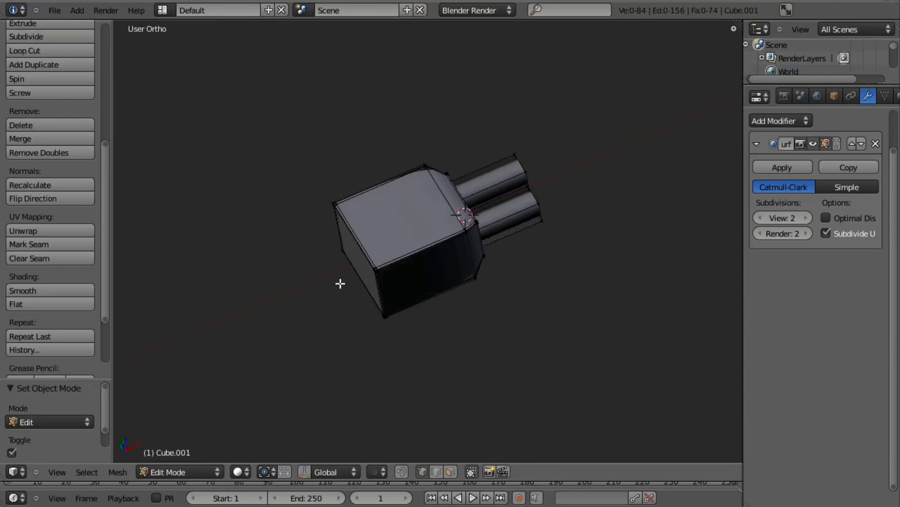
pyautogui.press('KP_7')
pyautogui.press('z')
pyautogui.hotkey('ctrl', 'r')
pyautogui.scroll(2, 378, 175)
pyautogui.scroll(-1, 377, 175)
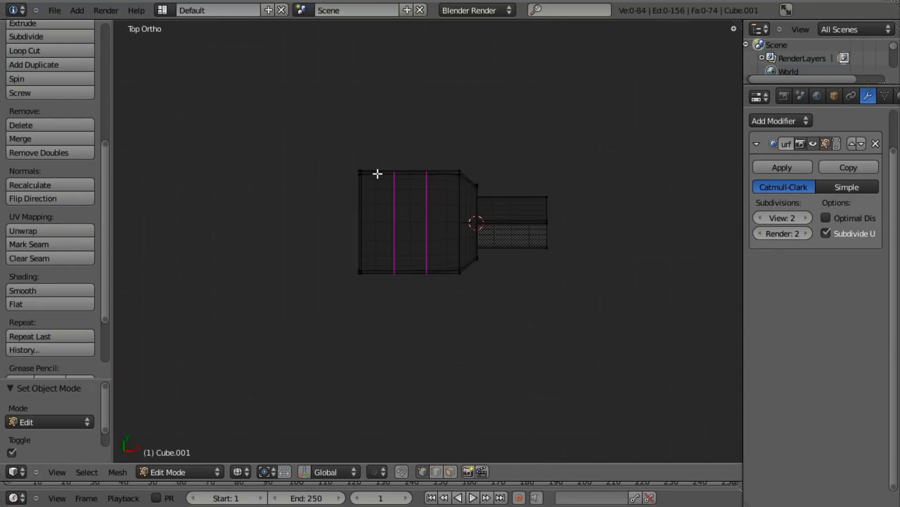
pyautogui.click(379, 177)
pyautogui.rightClick(388, 182)
pyautogui.press('s')
pyautogui.press('x')
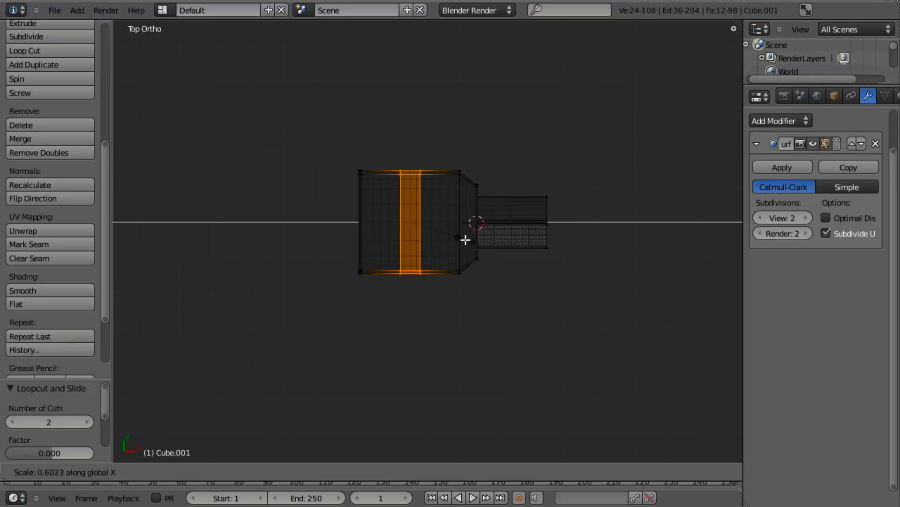
pyautogui.click(464, 239)
# - Move the band along X by about -0.084 and extrude it outward in Y and Z by about 1.225 to form a collar
pyautogui.press('g')
pyautogui.press('x')
pyautogui.click(434, 240)
pyautogui.press('g')
pyautogui.press('s')
pyautogui.press('x')
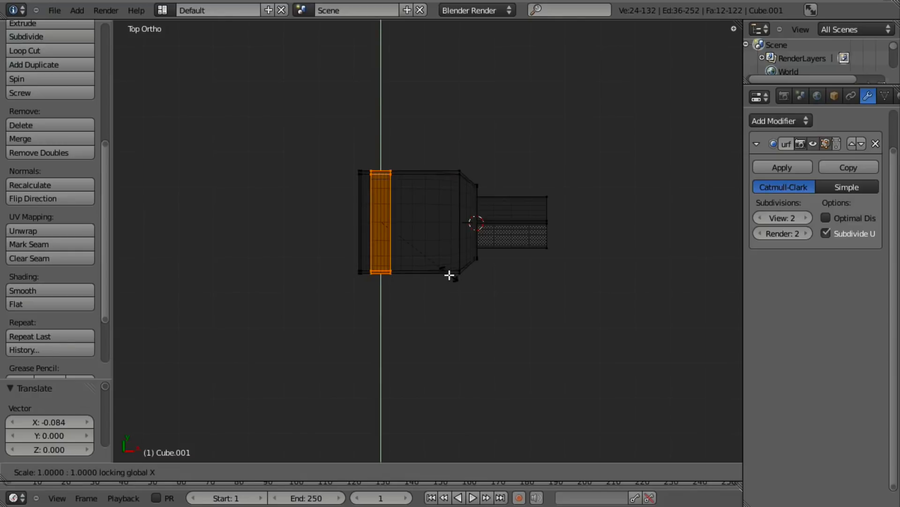
pyautogui.click(449, 300)
pyautogui.press('z')
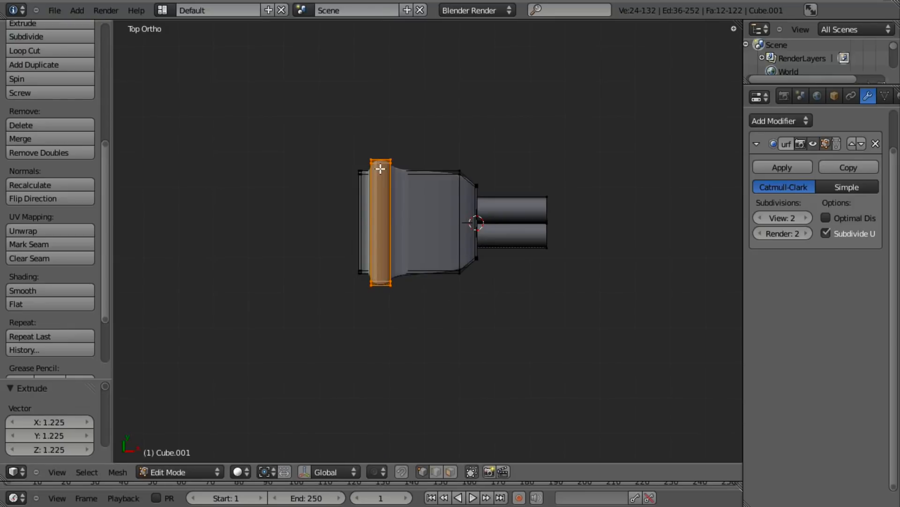
# - Add two loop cuts around the collar, scale them apart along X toward its edges, and deselect the mesh
pyautogui.hotkey('ctrl', 'r')
pyautogui.scroll(1, 382, 161)
pyautogui.click(382, 161)
pyautogui.rightClick(382, 161)
pyautogui.press('s')
pyautogui.press('x')
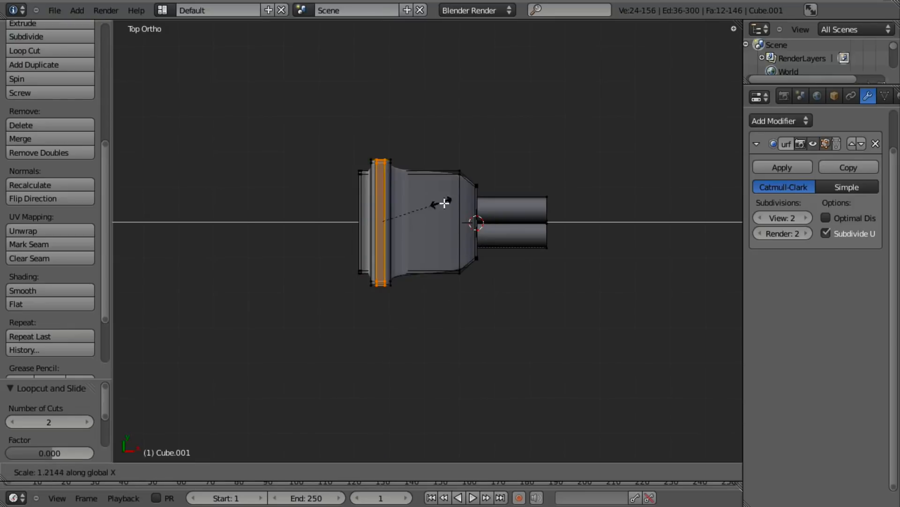
pyautogui.click(459, 202)
pyautogui.press('a')
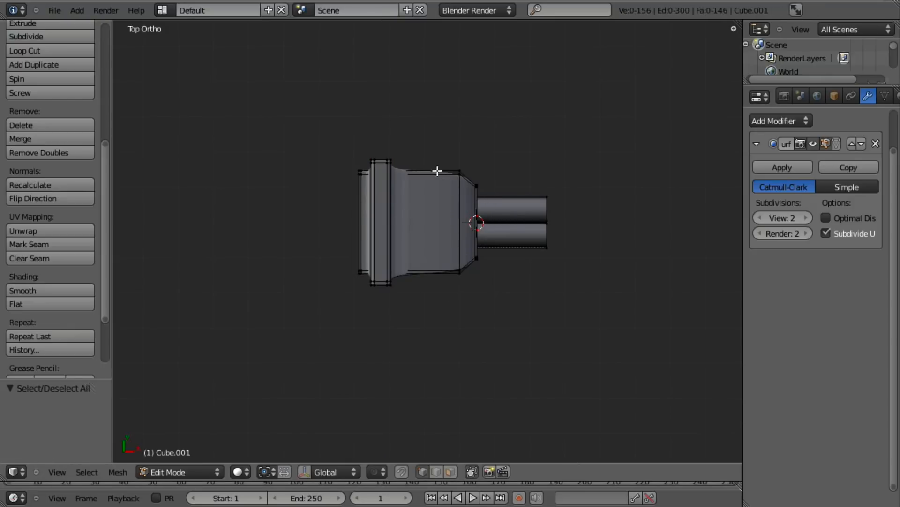
# - Add a loop cut between the plug's outer end and the collar, and slide it up against the collar
pyautogui.hotkey('ctrl', 'r')
pyautogui.click(366, 172)
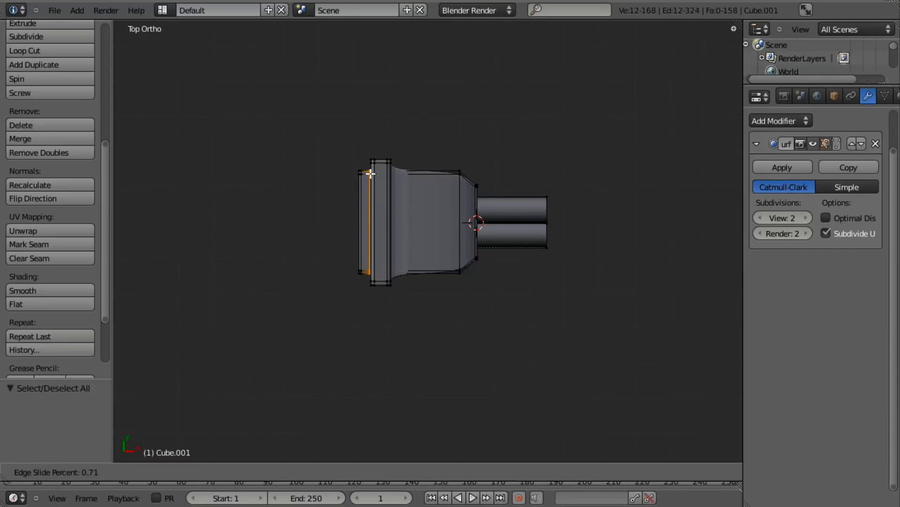
pyautogui.click(380, 196)
pyautogui.scroll(6, 441, 246)
# - Examine the smoothed plug body and collar edges in Object Mode from several angles
pyautogui.press('Tab')
pyautogui.scroll(-5, 441, 246)
pyautogui.moveTo(475, 298); pyautogui.dragTo(479, 368, button='middle')
pyautogui.scroll(6, 468, 241)
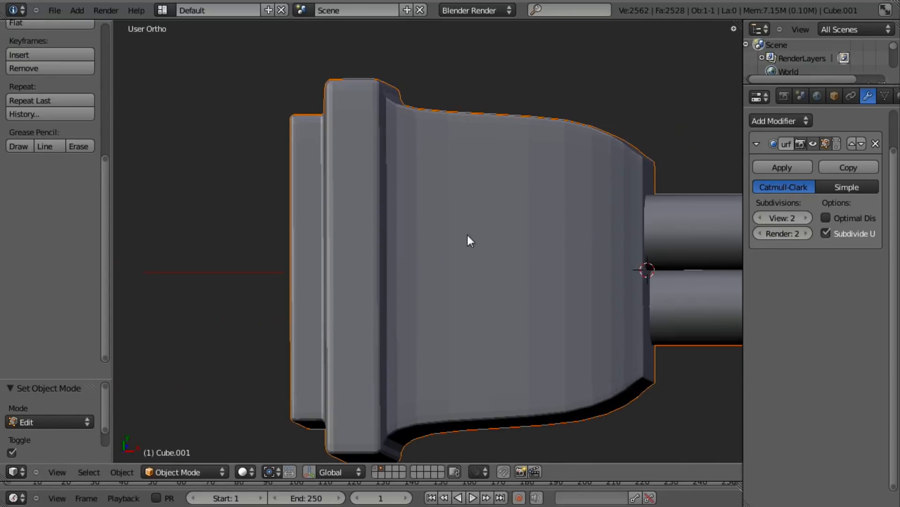
pyautogui.press('Tab')
pyautogui.press('Tab')
pyautogui.scroll(-5, 448, 262)
pyautogui.moveTo(448, 262); pyautogui.dragTo(457, 215, button='middle')
pyautogui.scroll(4, 543, 207)
pyautogui.scroll(-4, 458, 216)
pyautogui.press('KP_7')
# - Add a cube to the plug mesh, shrink it, and thin it along Y by about 0.230
pyautogui.press('Tab')
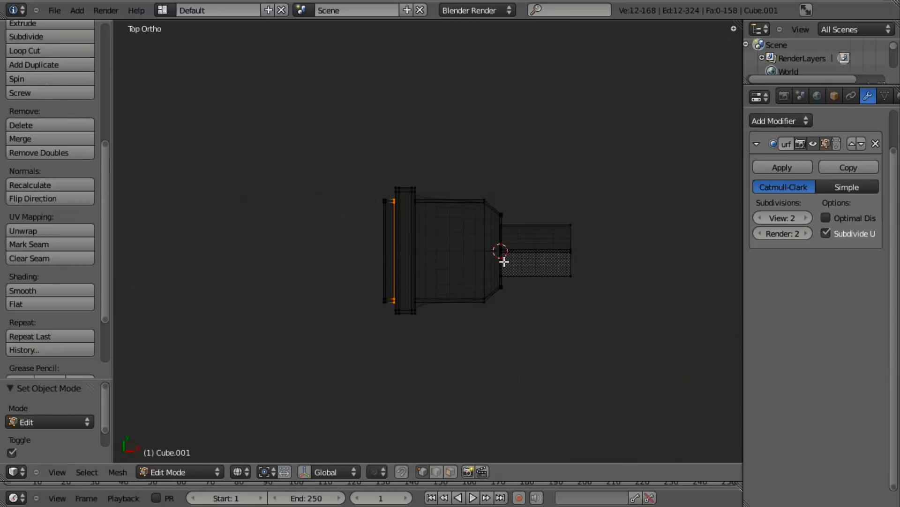
pyautogui.press('space')
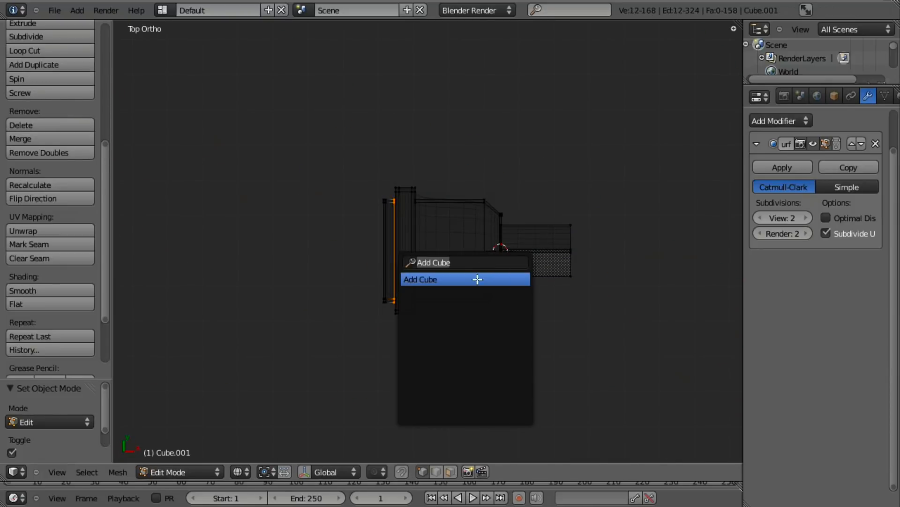
pyautogui.click(478, 279)
pyautogui.press('s')
pyautogui.press('y')
pyautogui.click(537, 287)
pyautogui.press('s')
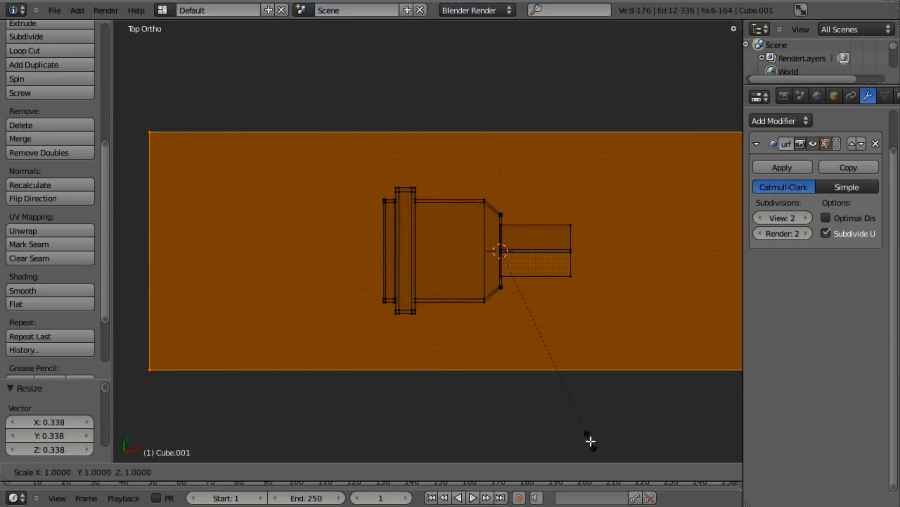
pyautogui.press('y')
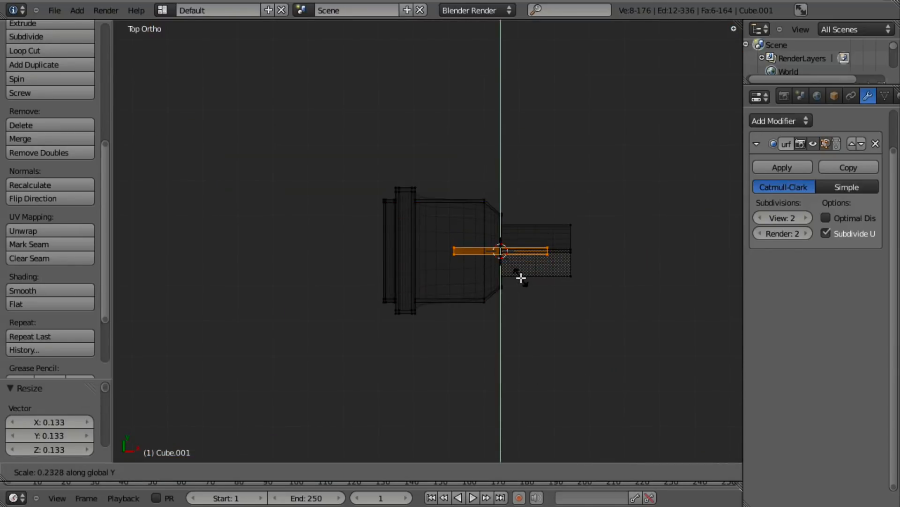
pyautogui.click(521, 278)
# - In front view, flatten the cube along Z and shorten it along X by about 0.509 to form a prong
pyautogui.press('KP_1')
pyautogui.press('s')
pyautogui.press('z')
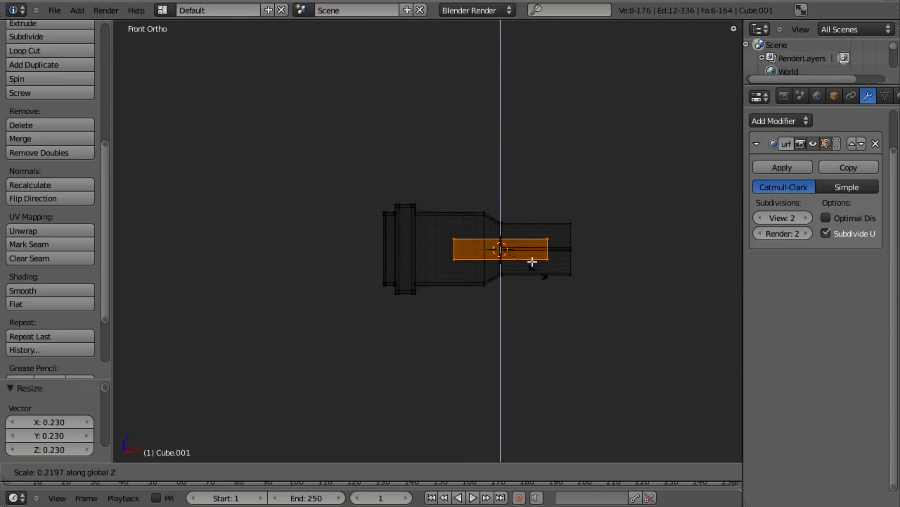
pyautogui.press('x')
pyautogui.click(520, 270)
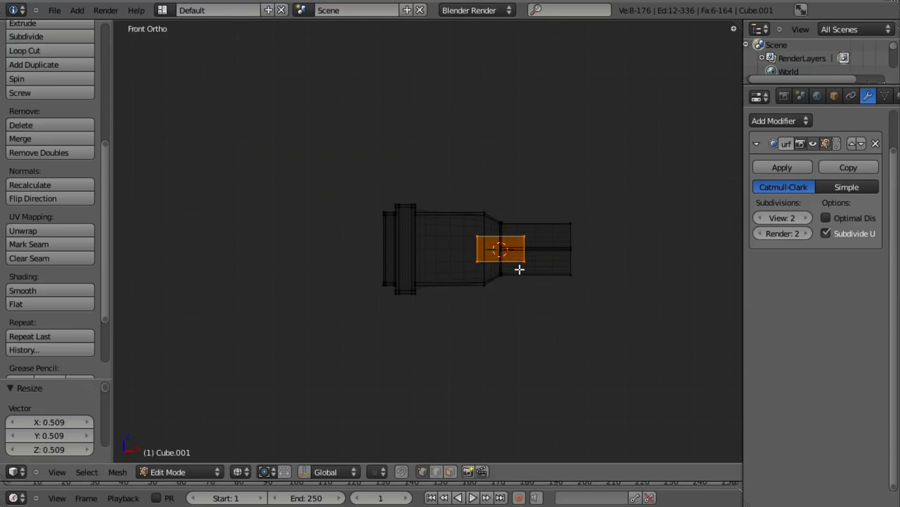
# - Move the prong along X by about -0.362 to the plug's outer face and lengthen it along X
pyautogui.press('g')
pyautogui.press('x')
pyautogui.click(393, 265)
pyautogui.press('s')
pyautogui.press('x')
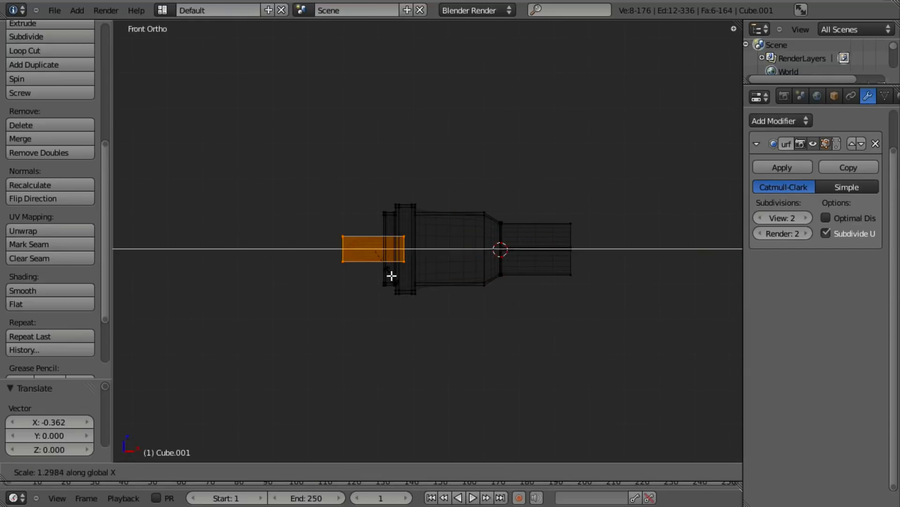
pyautogui.click(384, 271)
# - In top view, offset the prong from the plug's centre line along Y by about 0.066
pyautogui.press('KP_7')
pyautogui.scroll(4, 386, 276)
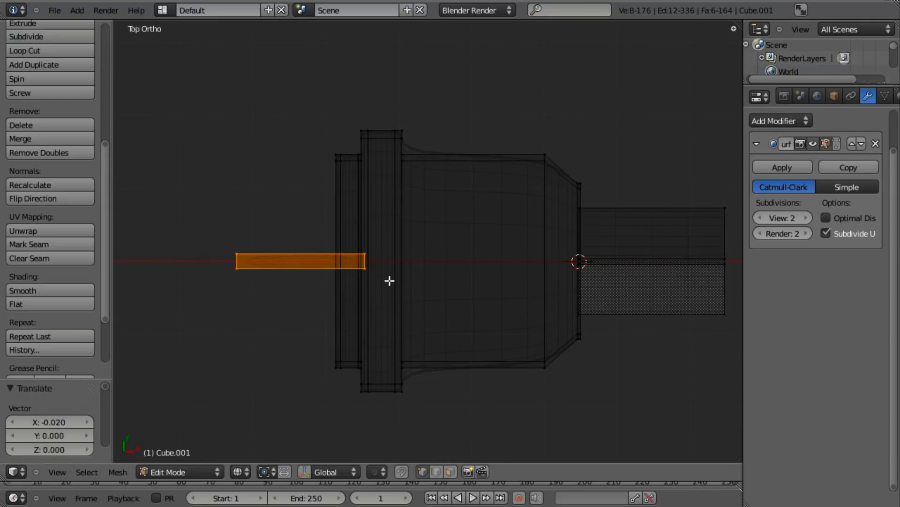
pyautogui.press('g')
pyautogui.press('y')
pyautogui.click(389, 233)
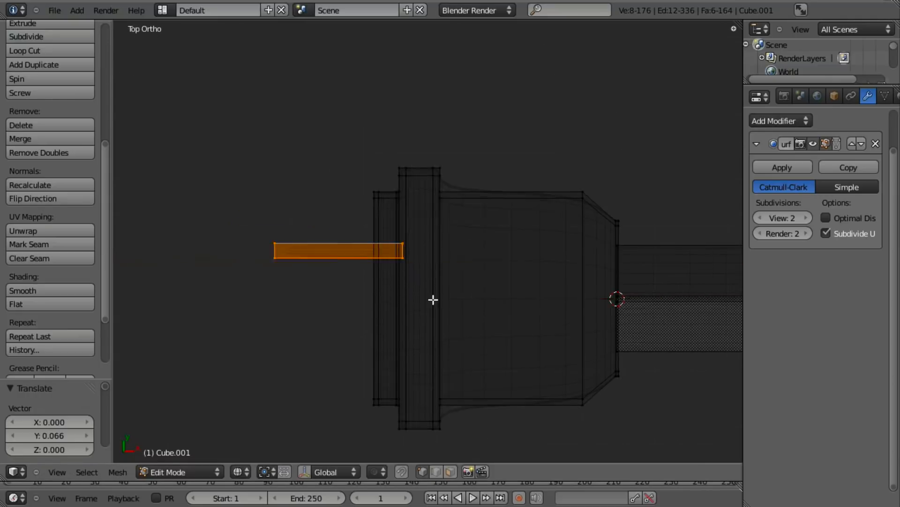
# - Add a loop cut close to the prong's outer tip and delete the prong's end face inside the plug
pyautogui.scroll(3, 287, 278)
pyautogui.press('a')
pyautogui.click(293, 286)
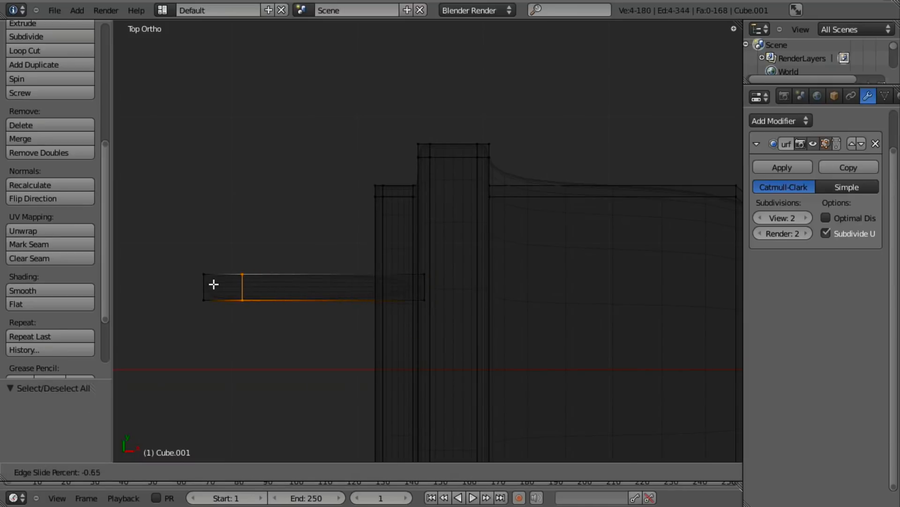
pyautogui.click(184, 282)
pyautogui.rightClick(399, 287)
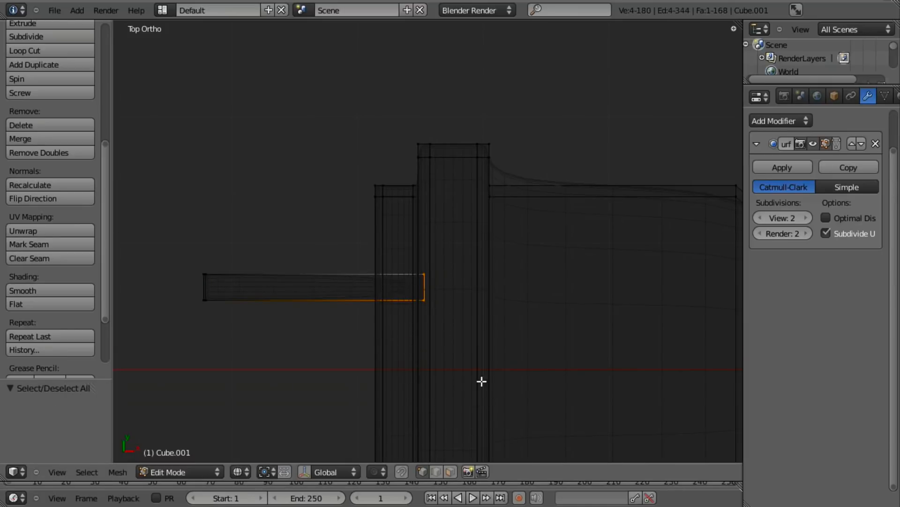
pyautogui.press('x')
pyautogui.click(474, 335)
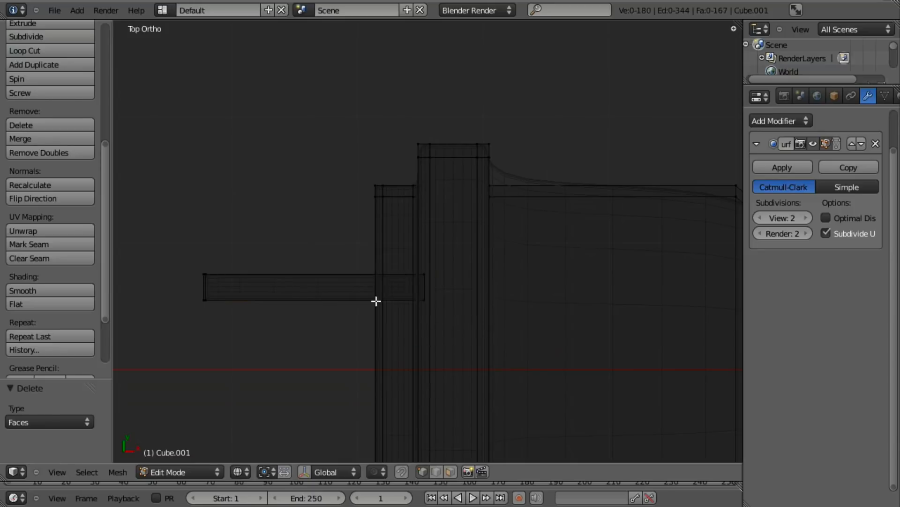
# - Add two lengthwise loop cuts to the prong and scale them apart along Y by about 2.612 to its sides
pyautogui.hotkey('ctrl', 'r')
pyautogui.scroll(1, 213, 288)
pyautogui.click(214, 288)
pyautogui.rightClick(247, 328)
pyautogui.press('s')
pyautogui.press('y')
pyautogui.click(172, 432)
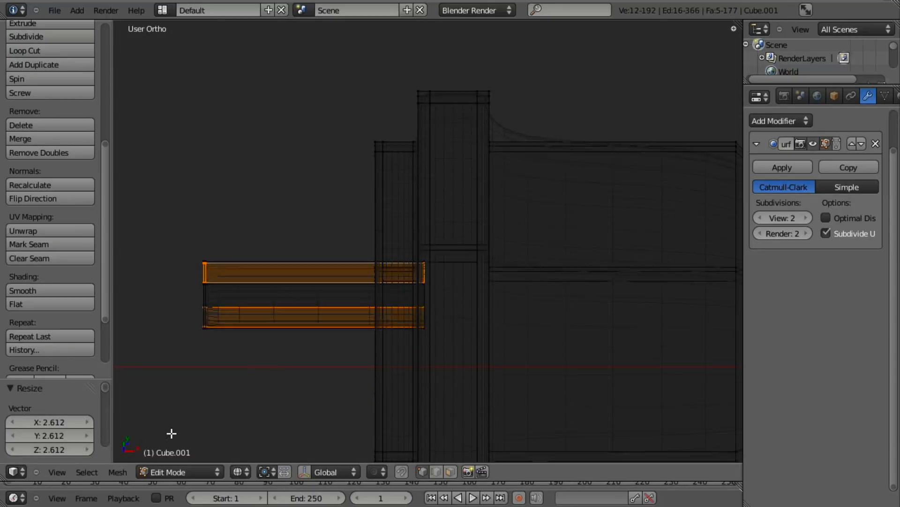
# - In front view, add two horizontal loop cuts to the prong and scale them apart along Z by about 2.58
pyautogui.press('KP_1')
pyautogui.press('z')
pyautogui.press('a')
pyautogui.hotkey('ctrl', 'r')
pyautogui.click(204, 269)
pyautogui.rightClick(205, 270)
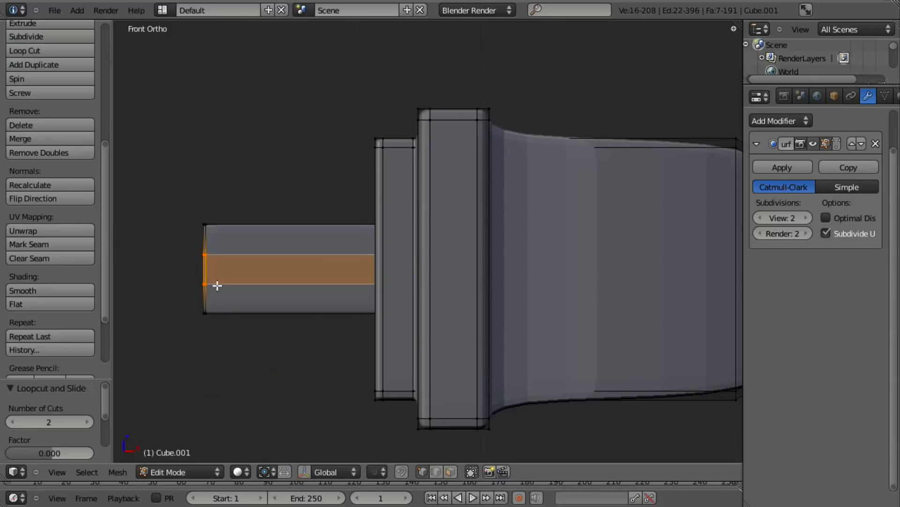
pyautogui.press('s')
pyautogui.press('z')
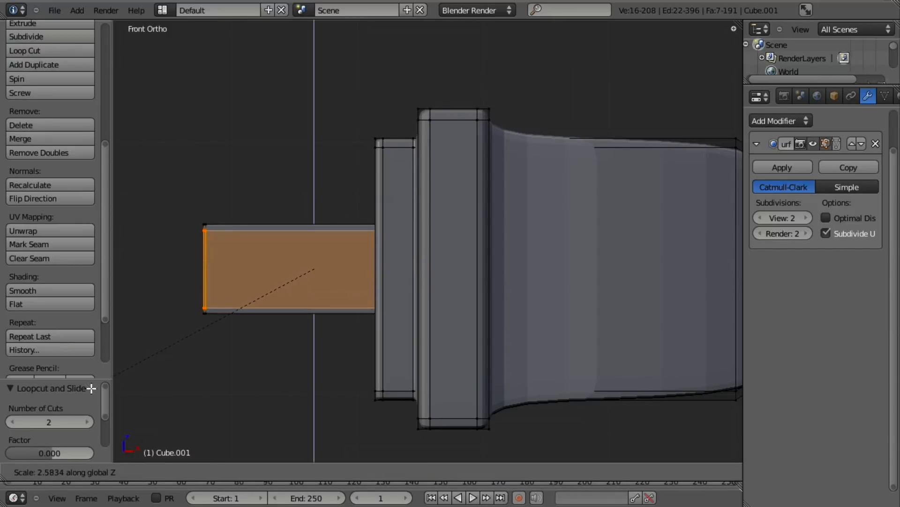
pyautogui.click(86, 387)
# - View the plug at an angle and select all linked geometry of the prong in Edit Mode
pyautogui.press('Tab')
pyautogui.scroll(-5, 300, 263)
pyautogui.moveTo(304, 265); pyautogui.dragTo(438, 291, button='middle')
pyautogui.press('Tab')
pyautogui.scroll(3, 399, 281)
pyautogui.press('a')
pyautogui.press('a')
pyautogui.press('l')
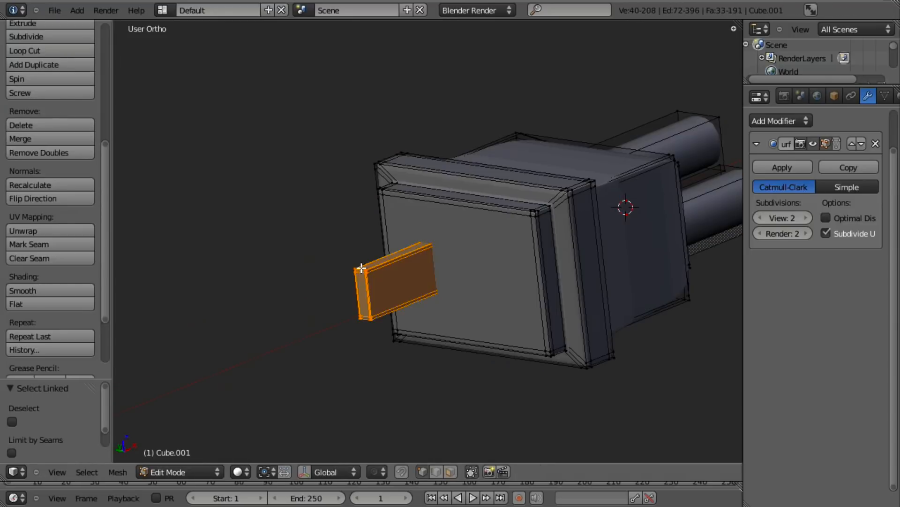
# - In top view, duplicate the prong in place and mirror the copy about the 3D cursor by scaling it -1 along Y
pyautogui.press('KP_7')
pyautogui.press('z')
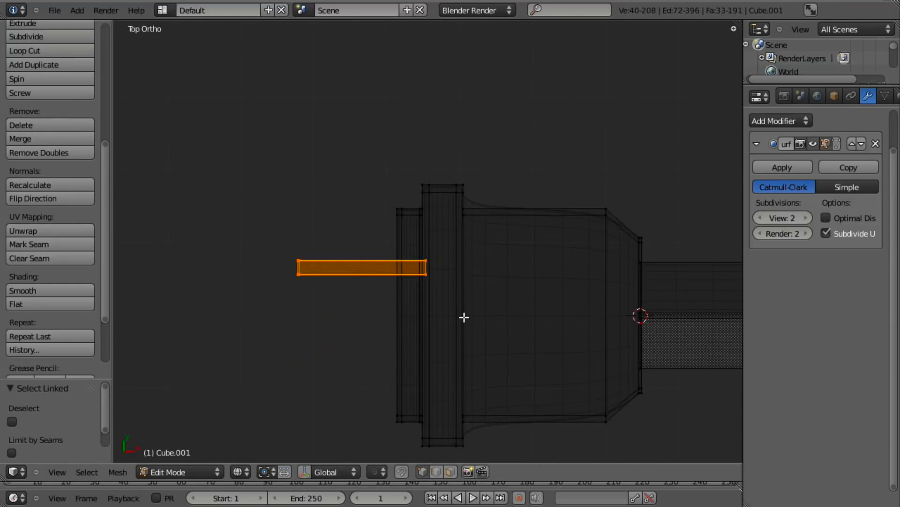
pyautogui.scroll(-3, 464, 317)
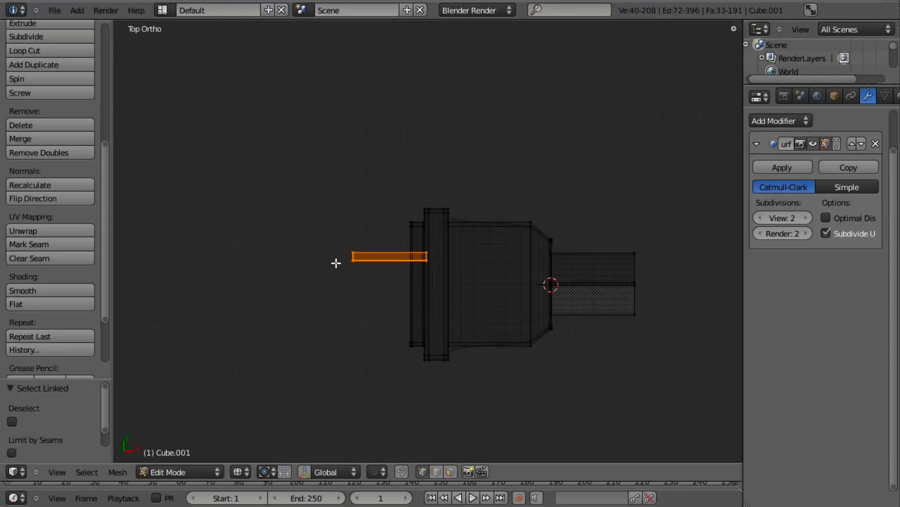
pyautogui.scroll(1, 414, 263)
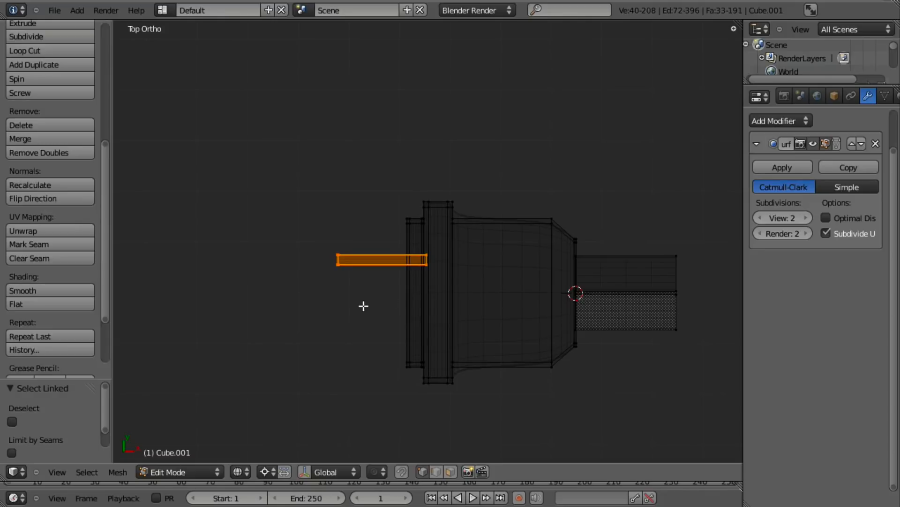
pyautogui.hotkey('shift', 'd')
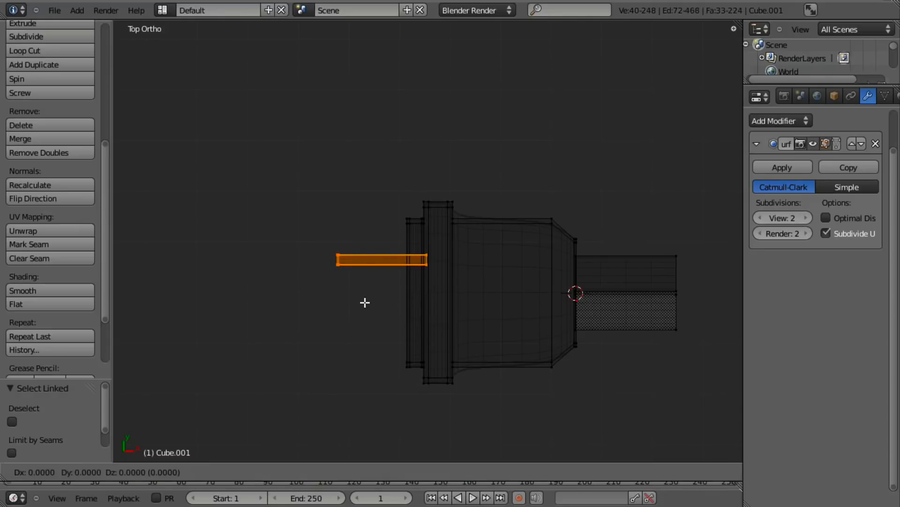
pyautogui.write('x-1')
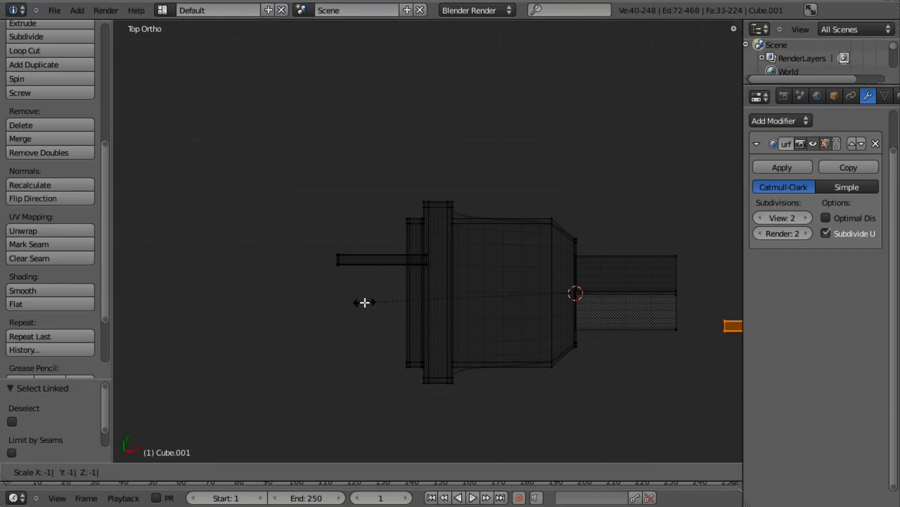
pyautogui.press('Return')
pyautogui.press('s')
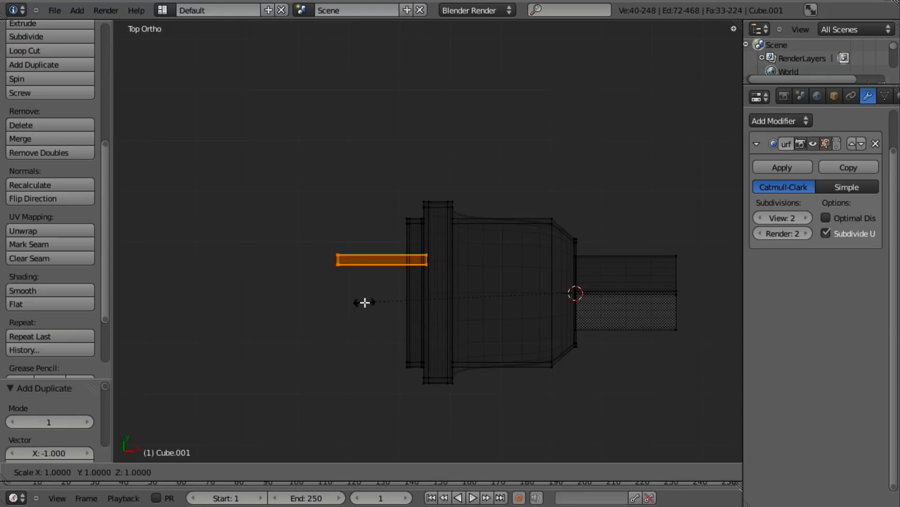
pyautogui.write('y-1')
pyautogui.press('Return')
pyautogui.press('z')
# - Leave Edit Mode, duplicate the whole plug object in place and hide the copy
pyautogui.moveTo(409, 344); pyautogui.dragTo(456, 268, button='middle')
pyautogui.press('Tab')
pyautogui.scroll(-6, 494, 308)
pyautogui.press('a')
pyautogui.moveTo(517, 246); pyautogui.dragTo(447, 292, button='middle')
pyautogui.scroll(4, 447, 292)
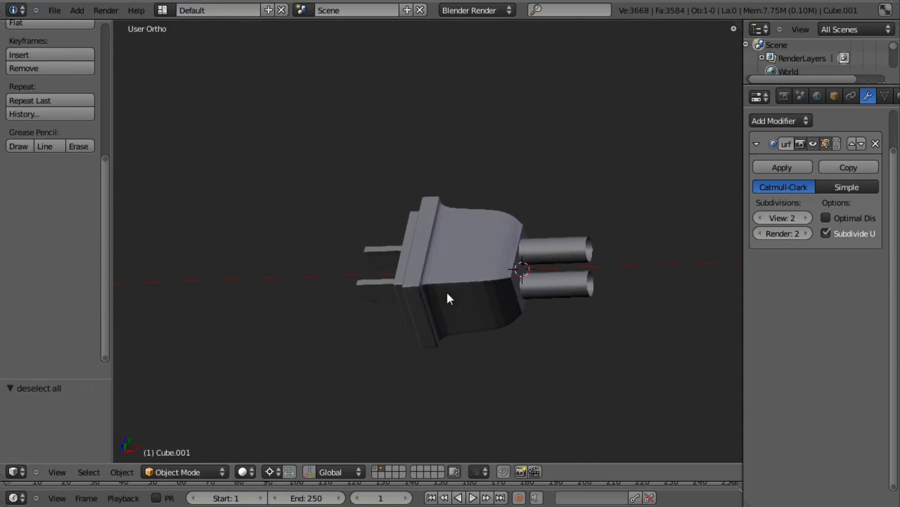
pyautogui.press('KP_1')
pyautogui.press('z')
pyautogui.rightClick(444, 283)
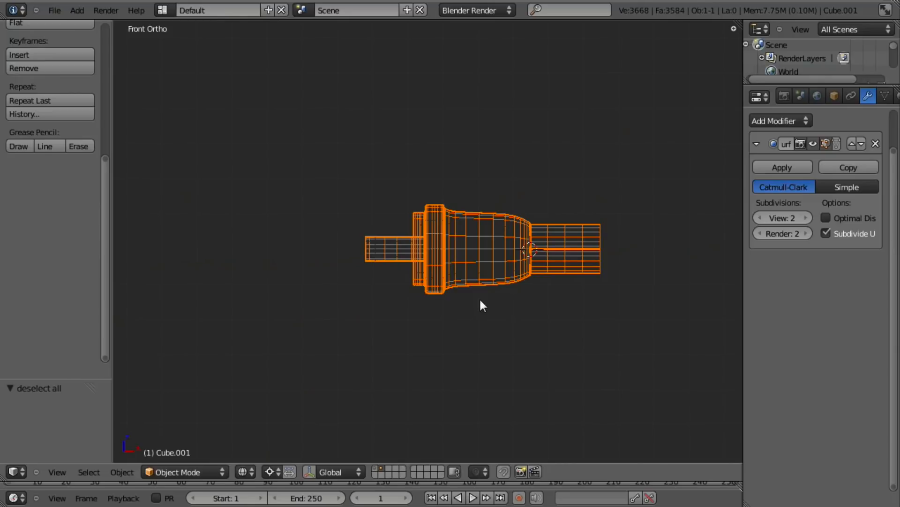
pyautogui.hotkey('shift', 'd')
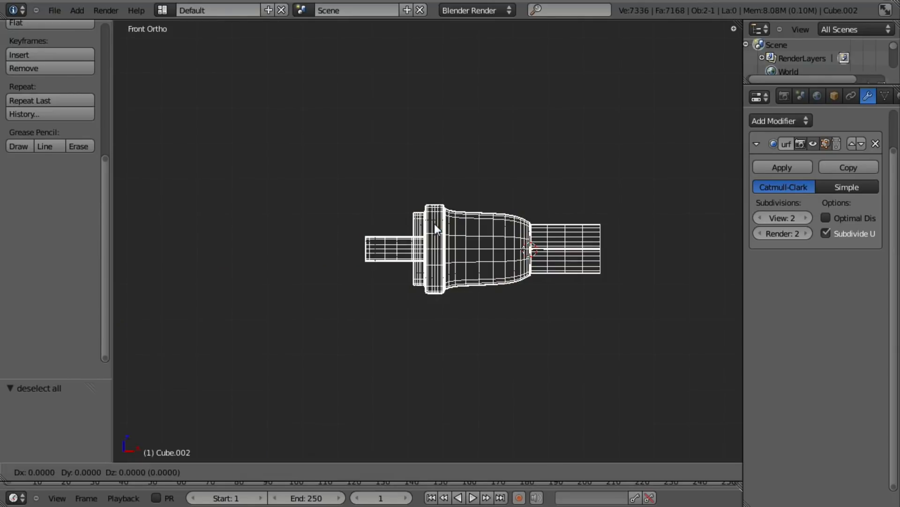
pyautogui.rightClick(434, 223)
pyautogui.press('h')
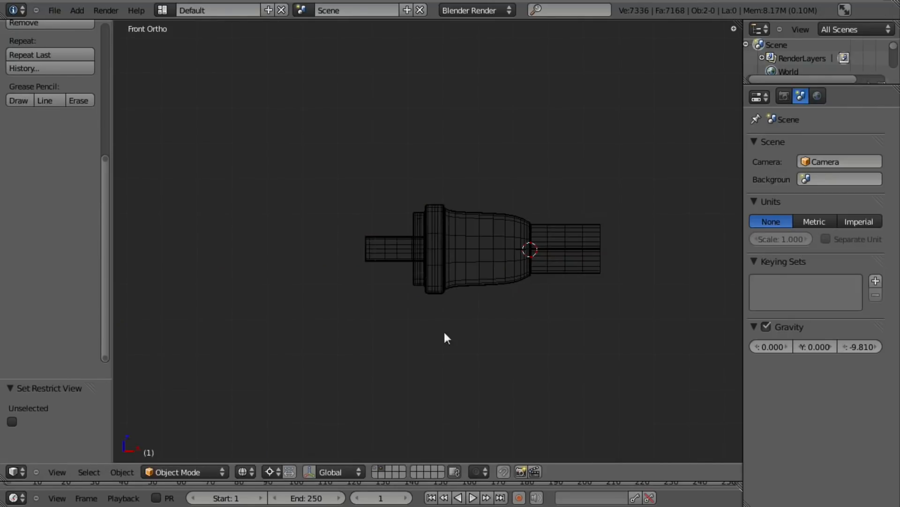
# - Apply smooth shading to the entire mesh of the remaining visible plug
pyautogui.rightClick(464, 275)
pyautogui.press('z')
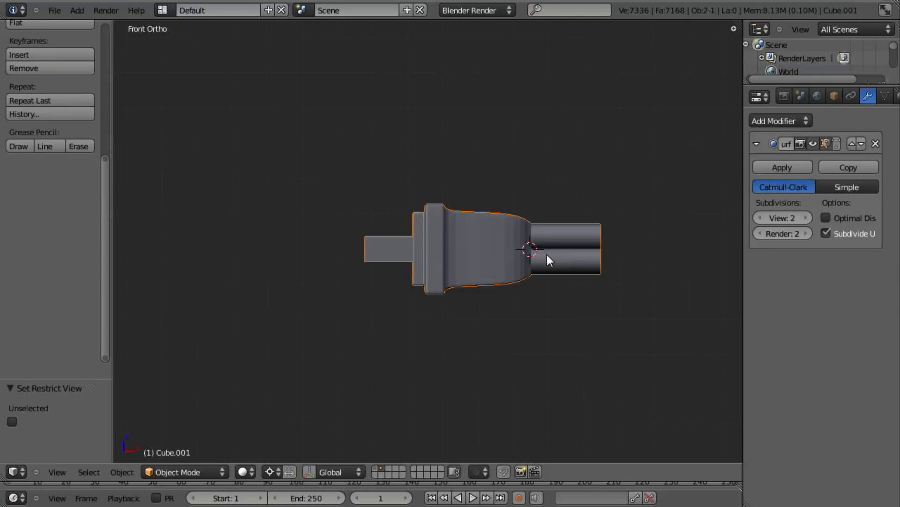
pyautogui.scroll(3, 540, 240)
pyautogui.press('Tab')
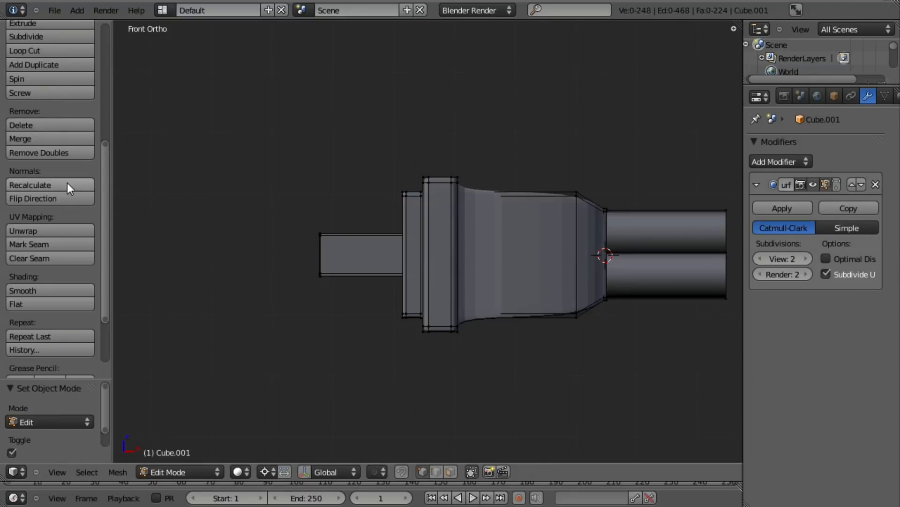
pyautogui.press('a')
pyautogui.scroll(-3, 27, 339)
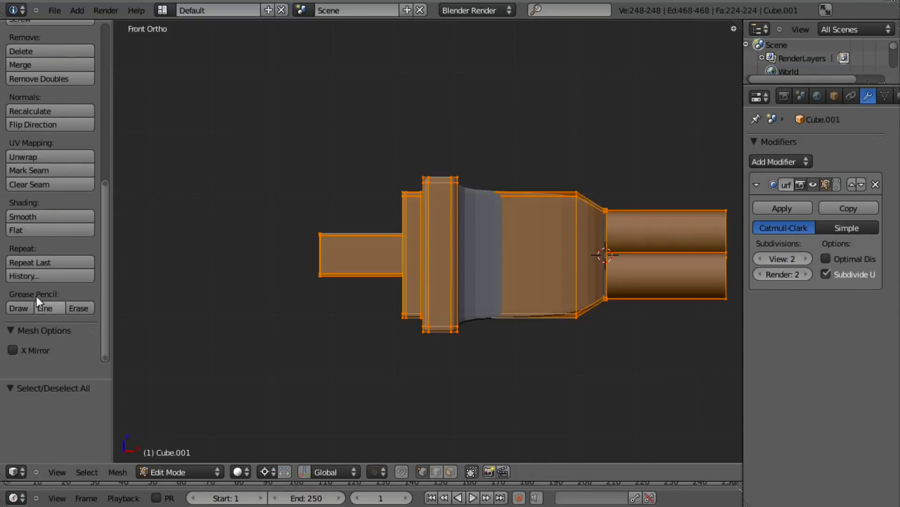
pyautogui.click(37, 258)
# - In wireframe front view, select both prongs' inner end vertices and move them along X with edge snapping onto the plug's front face
pyautogui.scroll(3, 539, 281)
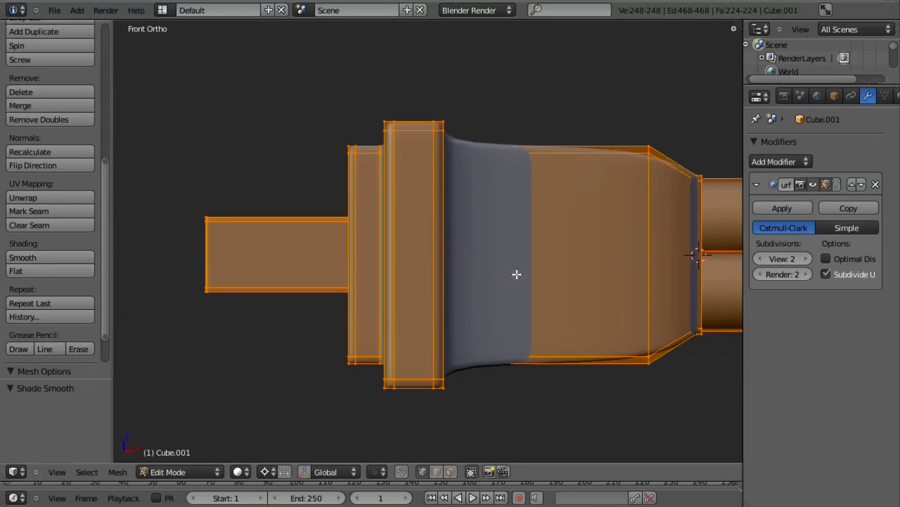
pyautogui.press('z')
pyautogui.press('a')
pyautogui.press('l')
pyautogui.moveTo(233, 207); pyautogui.dragTo(288, 236, button='middle')
pyautogui.press('KP_1')
pyautogui.press('a')
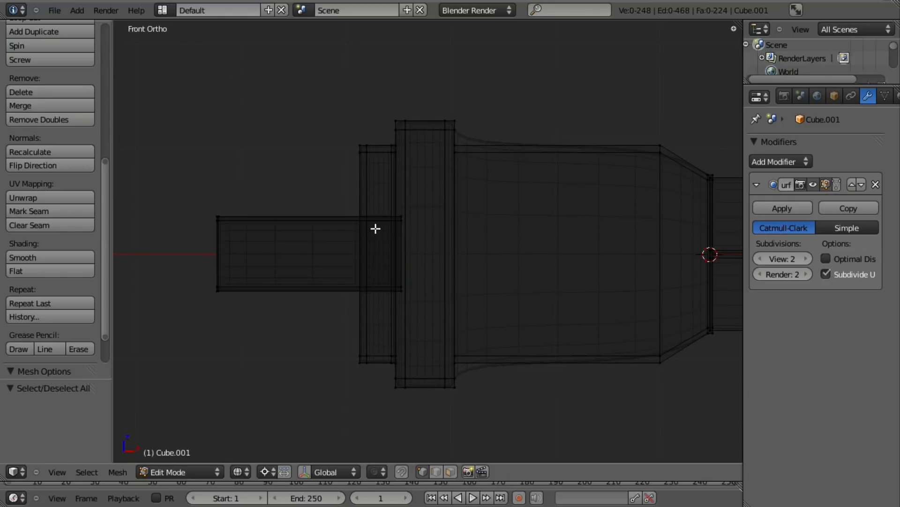
pyautogui.moveTo(330, 192); pyautogui.dragTo(434, 277)
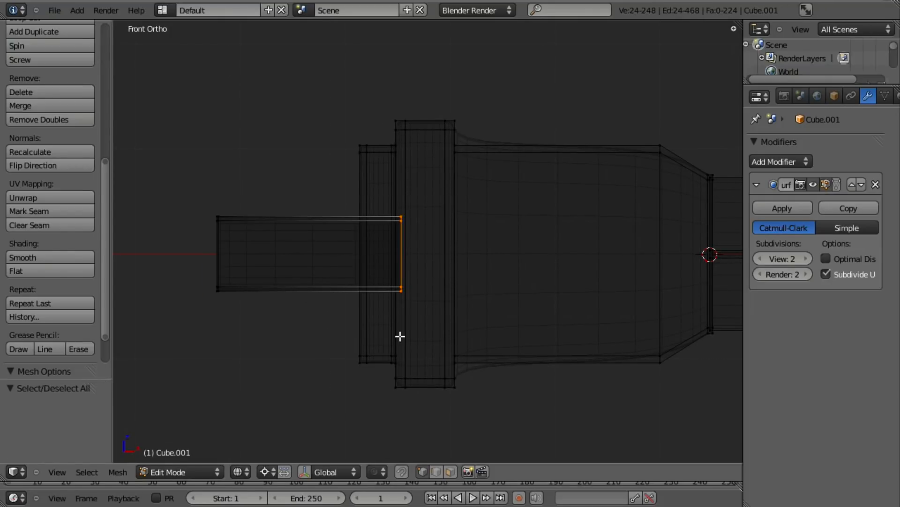
pyautogui.hotkey('shift', 'Tab')
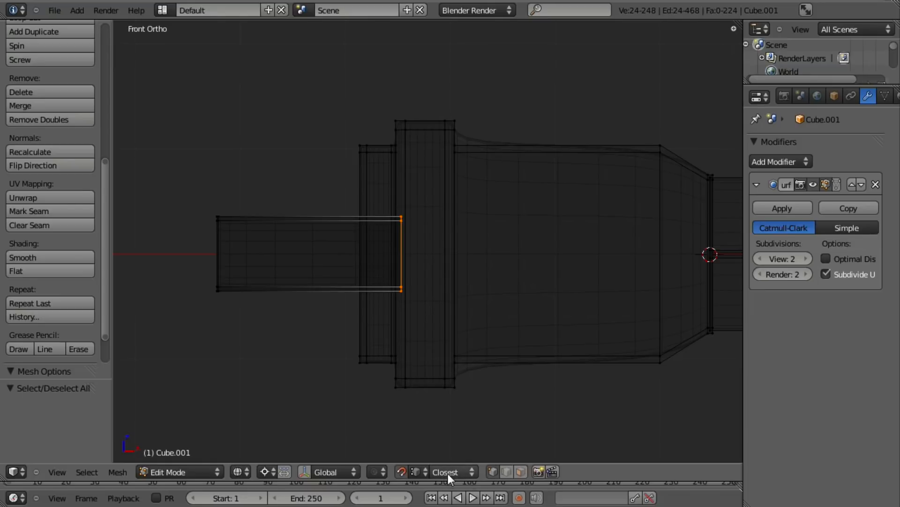
pyautogui.click(417, 471)
pyautogui.click(429, 429)
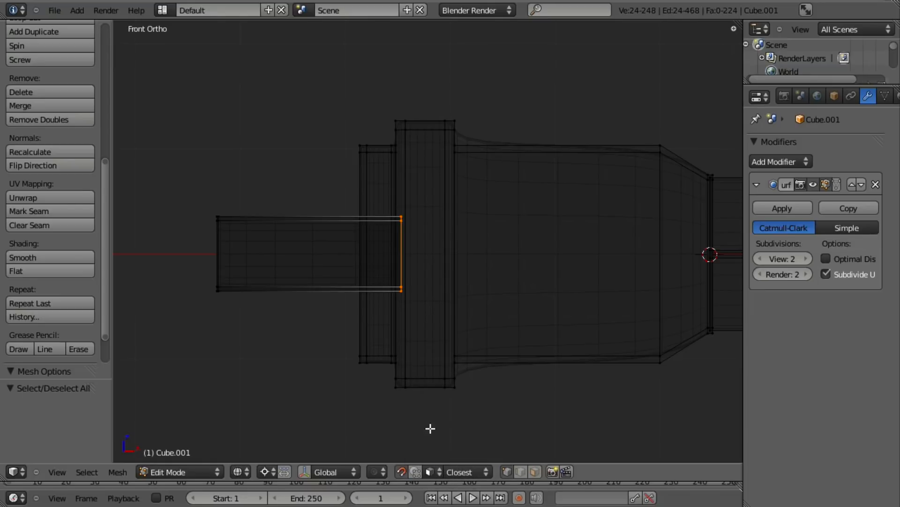
pyautogui.click(439, 468)
pyautogui.click(443, 444)
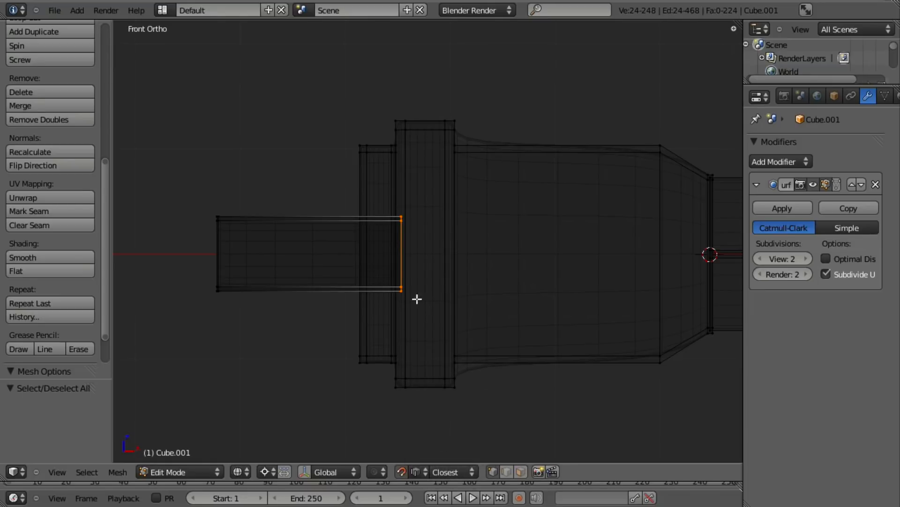
pyautogui.press('g')
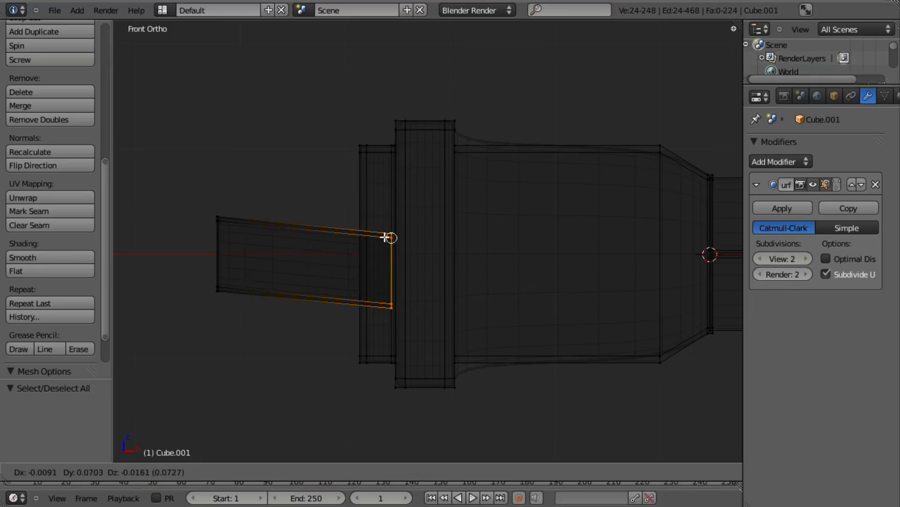
pyautogui.press('x')
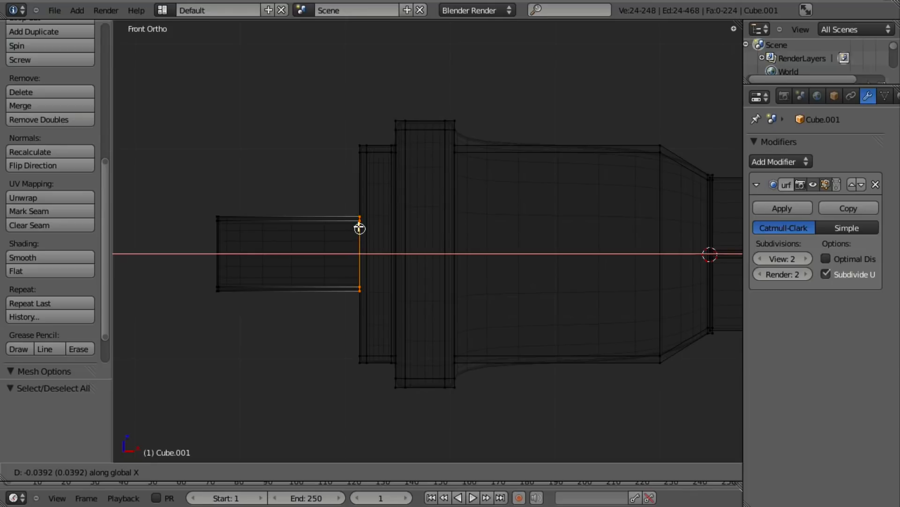
pyautogui.click(360, 238)
# - Box-select the outer ends of both prongs and flip them around their own centre by scaling -1 along X
pyautogui.moveTo(367, 252); pyautogui.dragTo(388, 257, button='middle')
pyautogui.press('a')
pyautogui.press('b')
pyautogui.moveTo(312, 114); pyautogui.dragTo(156, 396)
pyautogui.press('KP_1')
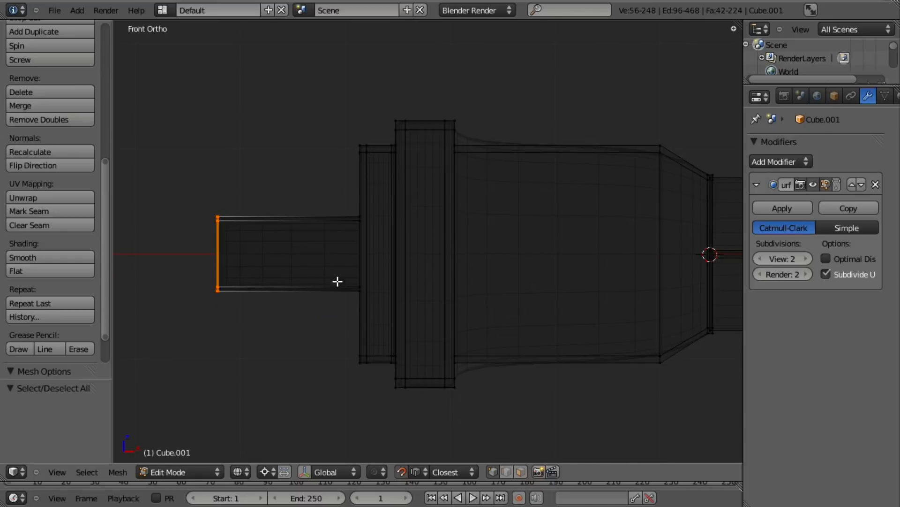
pyautogui.press('s')
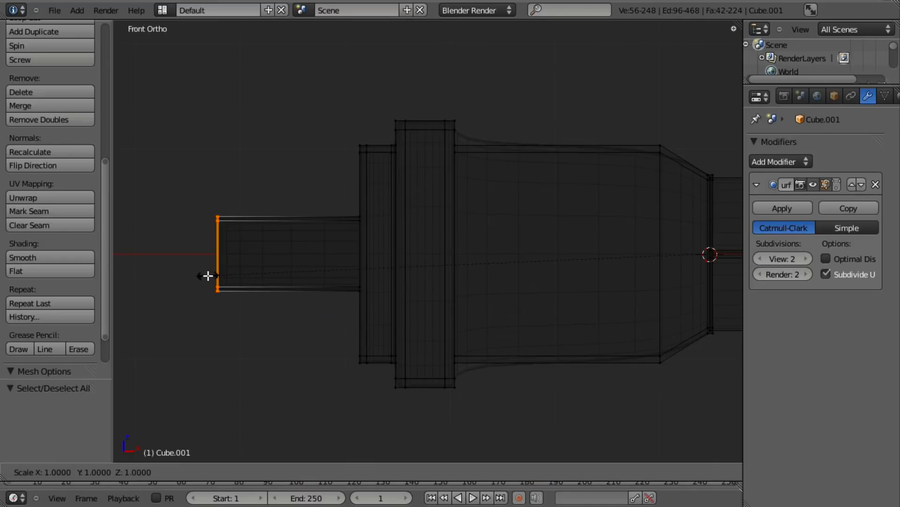
pyautogui.press('Escape')
pyautogui.scroll(-3, 193, 270)
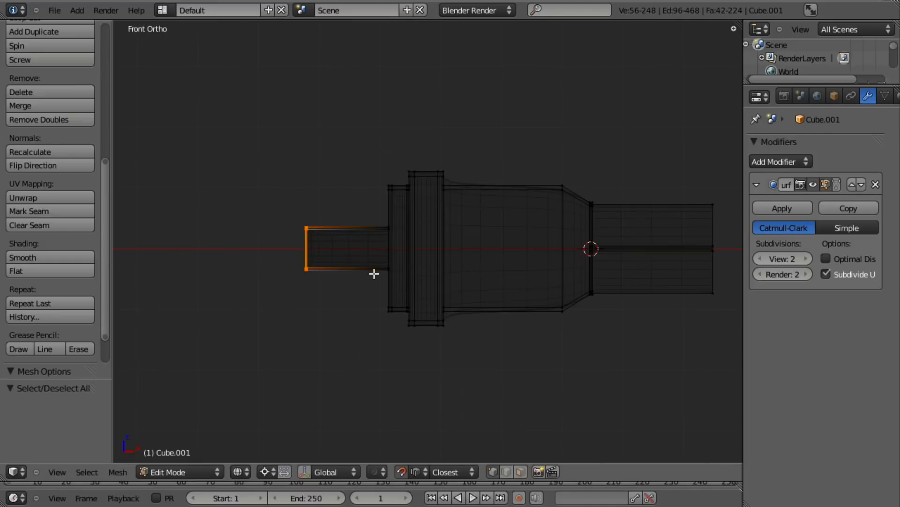
pyautogui.scroll(3, 383, 292)
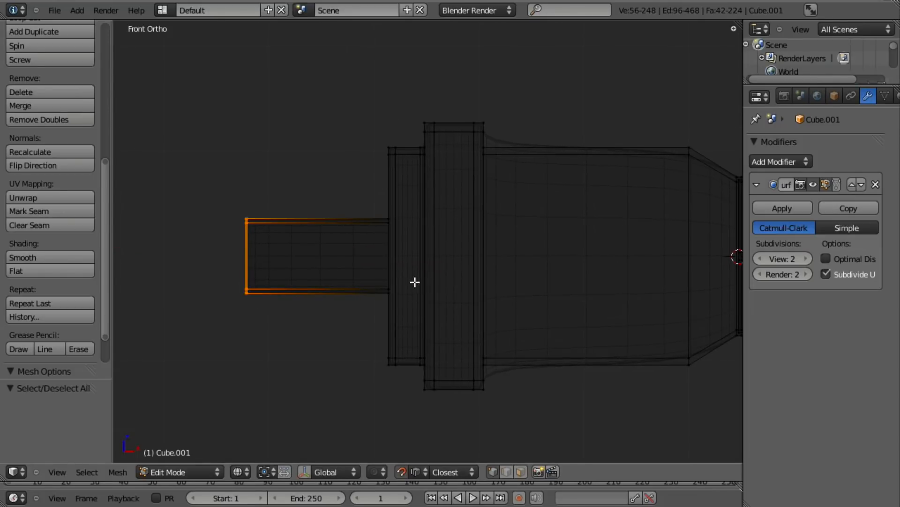
pyautogui.write('sx-1')
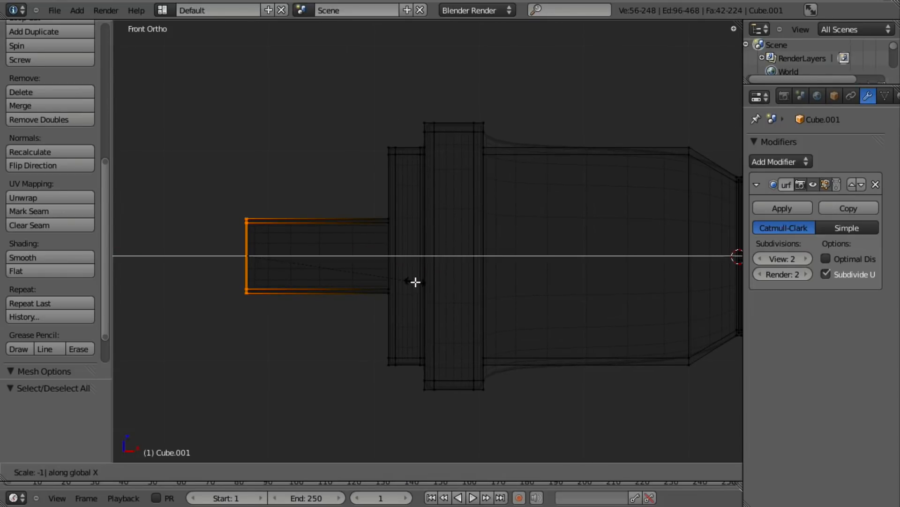
pyautogui.press('Return')
# - Move the flipped prong ends along X by 0.182 and then further into the plug body to form two sockets
pyautogui.press('g')
pyautogui.press('x')
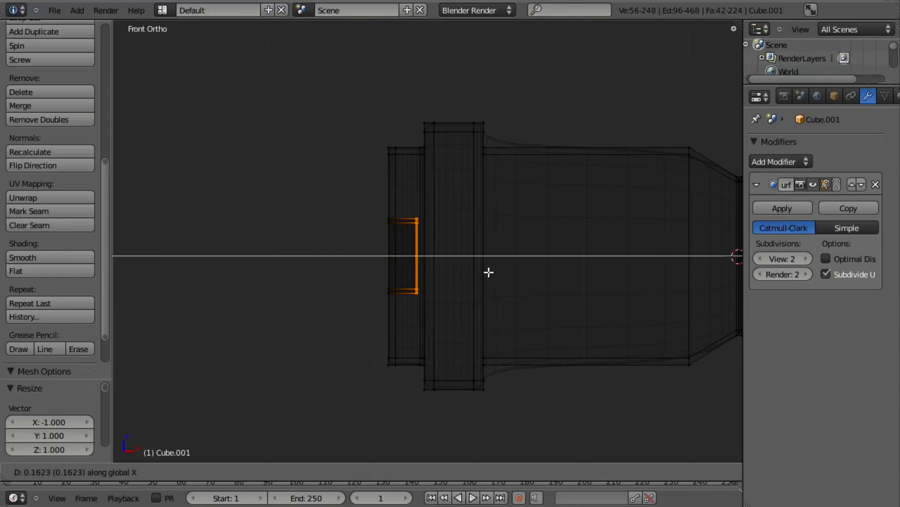
pyautogui.click(504, 275)
pyautogui.scroll(3, 492, 275)
pyautogui.press('g')
pyautogui.press('x')
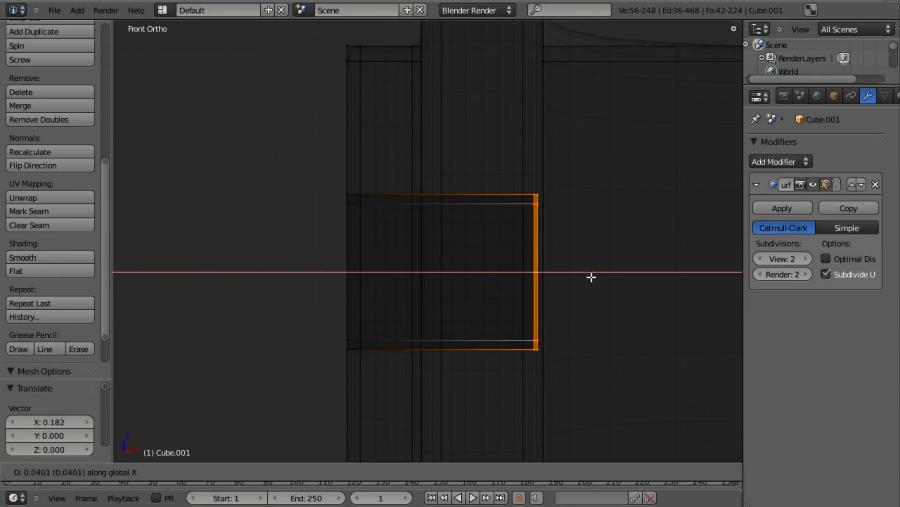
pyautogui.click(699, 288)
# - Examine the two recessed sockets in the plug's front in both solid and wireframe display
pyautogui.scroll(-5, 619, 291)
pyautogui.press('z')
pyautogui.moveTo(509, 294); pyautogui.dragTo(603, 328, button='middle')
pyautogui.press('z')
pyautogui.scroll(5, 547, 313)
pyautogui.moveTo(531, 247); pyautogui.dragTo(518, 233, button='middle')
pyautogui.press('z')
pyautogui.scroll(-5, 487, 269)
pyautogui.scroll(3, 482, 276)
# - In face selection mode, delete the large front face of the plug that surrounds the two sockets
pyautogui.press('a')
pyautogui.hotkey('ctrl', 'Tab')
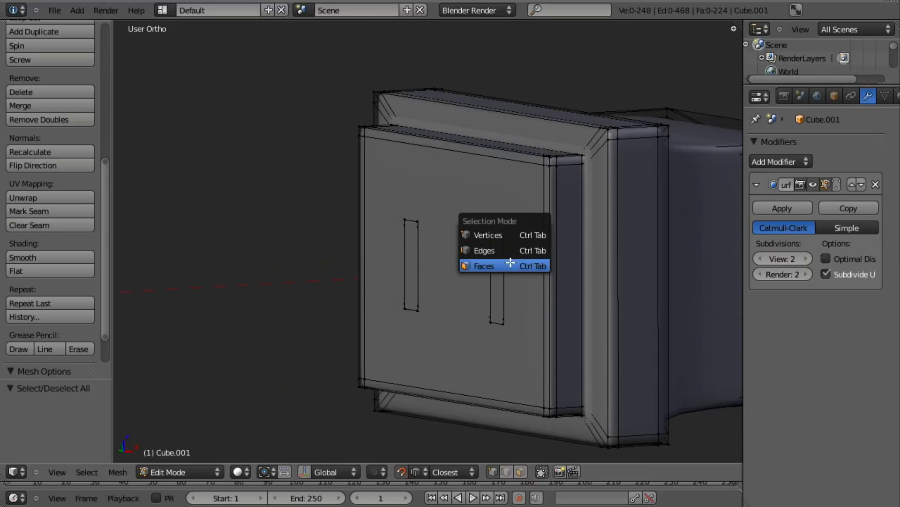
pyautogui.click(510, 264)
pyautogui.rightClick(462, 205)
pyautogui.scroll(3, 523, 291)
pyautogui.press('x')
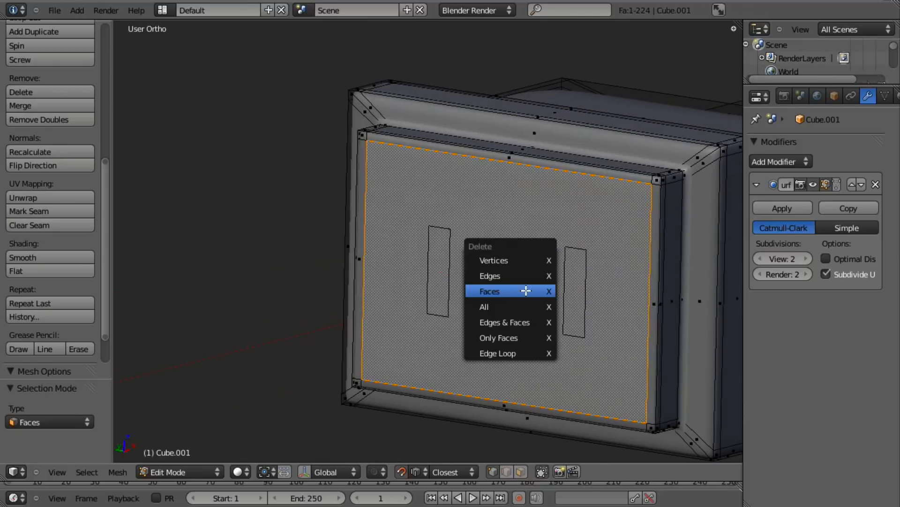
pyautogui.click(527, 291)
pyautogui.moveTo(527, 291); pyautogui.dragTo(540, 281, button='middle')
# - Switch to vertex selection and select the edge loop around the plug's open front
pyautogui.hotkey('ctrl', 'Tab')
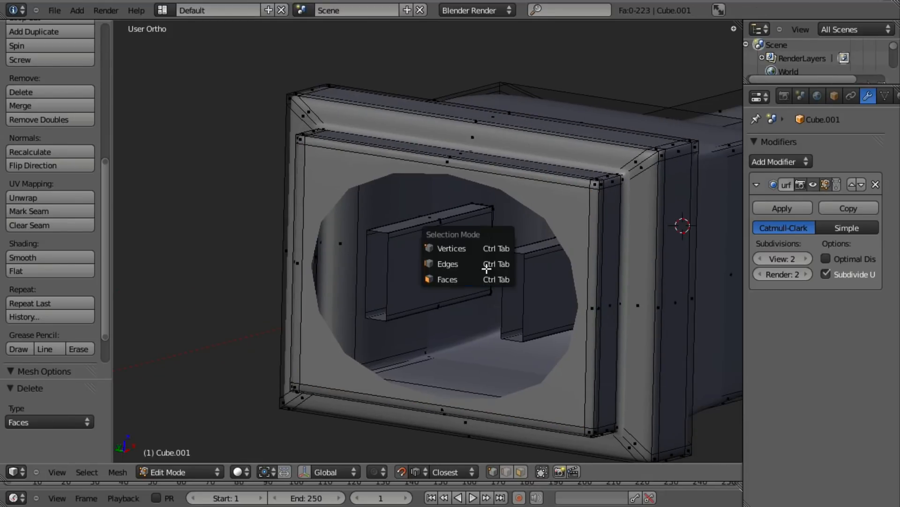
pyautogui.click(494, 248)
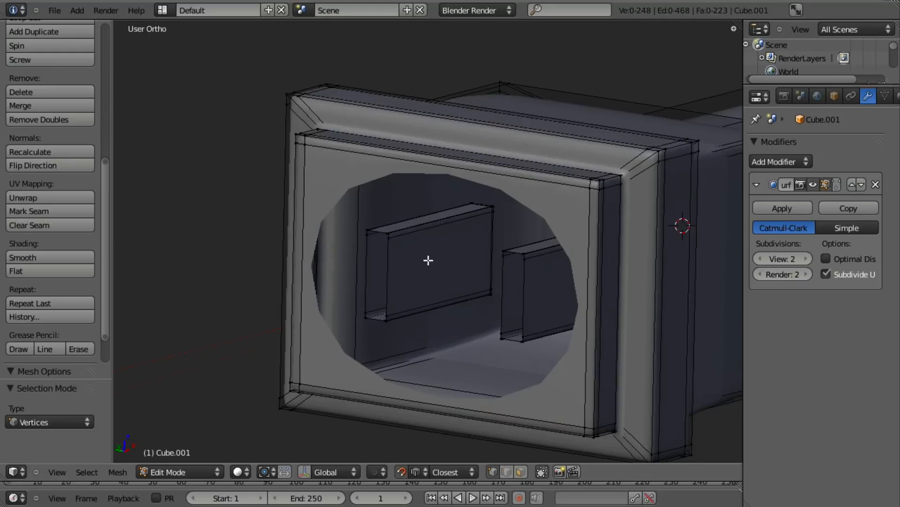
pyautogui.scroll(4, 428, 259)
pyautogui.rightClick(302, 194)
pyautogui.scroll(-3, 338, 231)
pyautogui.moveTo(338, 231); pyautogui.dragTo(400, 257, button='middle')
pyautogui.keyDown('alt'); pyautogui.rightClick(332, 237); pyautogui.keyUp('alt')
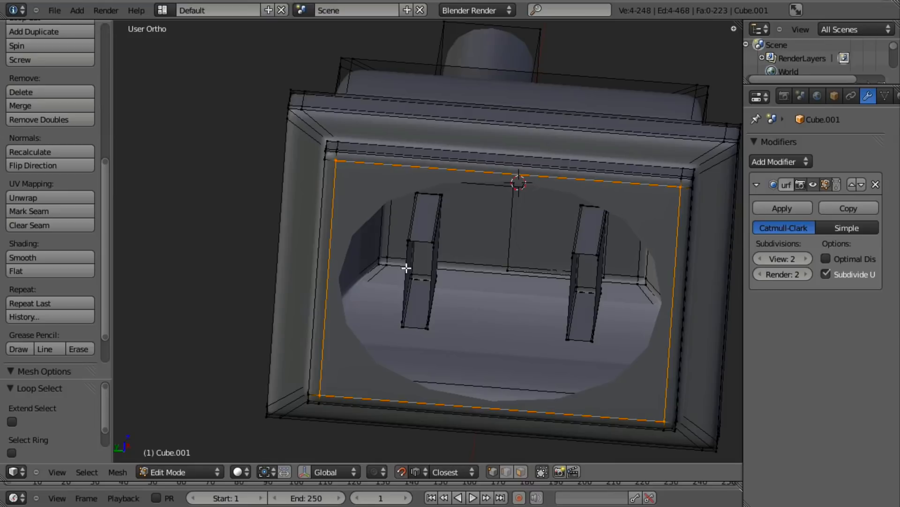
# - Try to fill the area between the rims of both sockets and the border of the front opening
pyautogui.press('a')
pyautogui.keyDown('alt'); pyautogui.rightClick(400, 294); pyautogui.keyUp('alt')
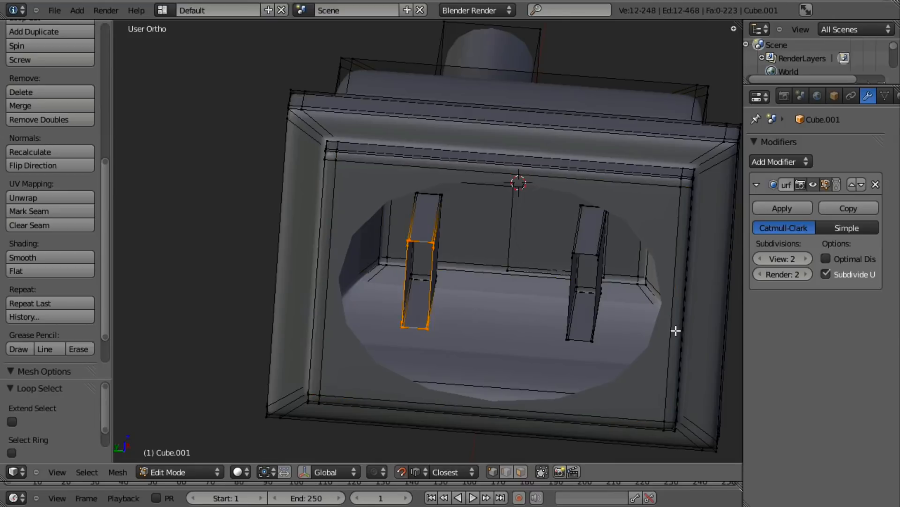
pyautogui.keyDown('alt'); pyautogui.keyDown('shift'); pyautogui.rightClick(566, 307); pyautogui.keyUp('shift'); pyautogui.keyUp('alt')
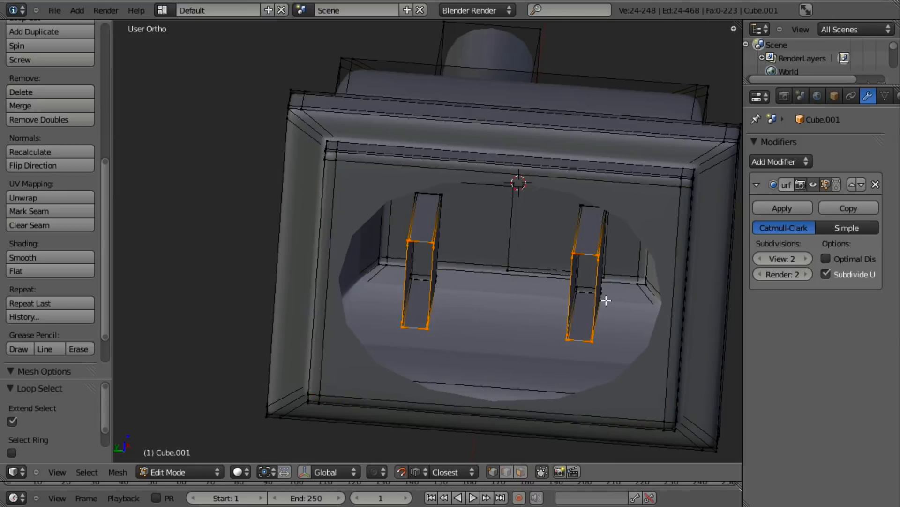
pyautogui.keyDown('alt'); pyautogui.keyDown('shift'); pyautogui.rightClick(676, 246); pyautogui.keyUp('shift'); pyautogui.keyUp('alt')
pyautogui.moveTo(504, 316); pyautogui.dragTo(412, 273, button='middle')
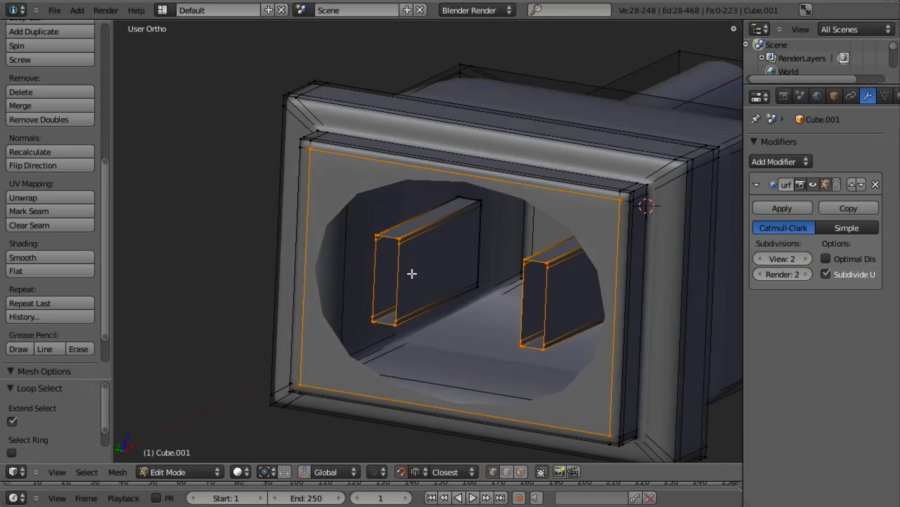
pyautogui.hotkey('alt', 'f')
pyautogui.moveTo(442, 315)
pyautogui.mouseDown(button='middle')
pyautogui.moveTo(466, 316)
pyautogui.moveTo(519, 342)
pyautogui.moveTo(568, 283)
pyautogui.moveTo(527, 311)
pyautogui.moveTo(462, 316)
pyautogui.mouseUp(button='middle')
pyautogui.press('z')
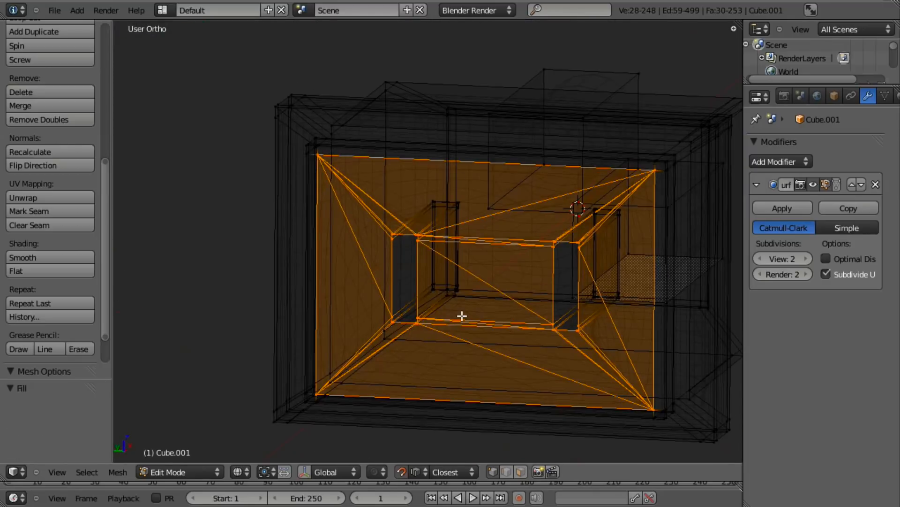
pyautogui.press('a')
pyautogui.scroll(3, 462, 316)
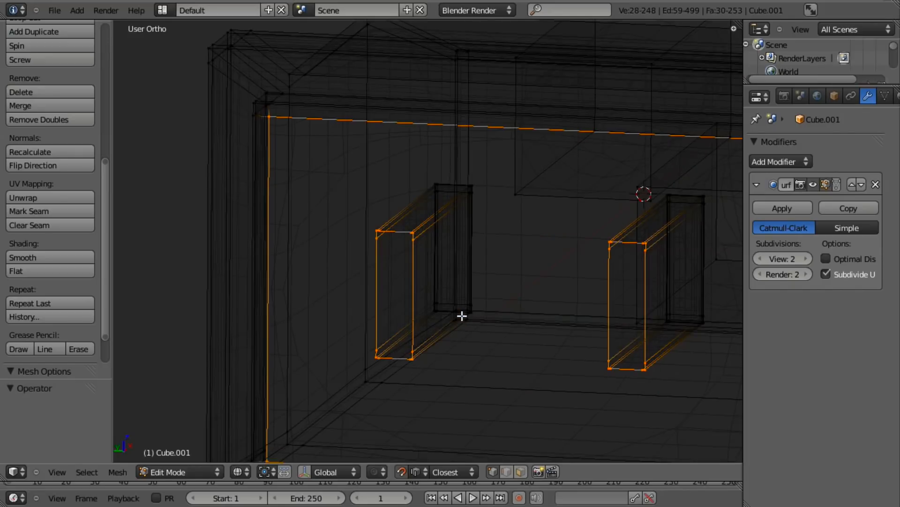
# - Extrude the first socket's rim loop, scale it outward by 1.078 and widen it slightly more along Y
pyautogui.keyDown('alt'); pyautogui.rightClick(376, 277); pyautogui.keyUp('alt')
pyautogui.press('z')
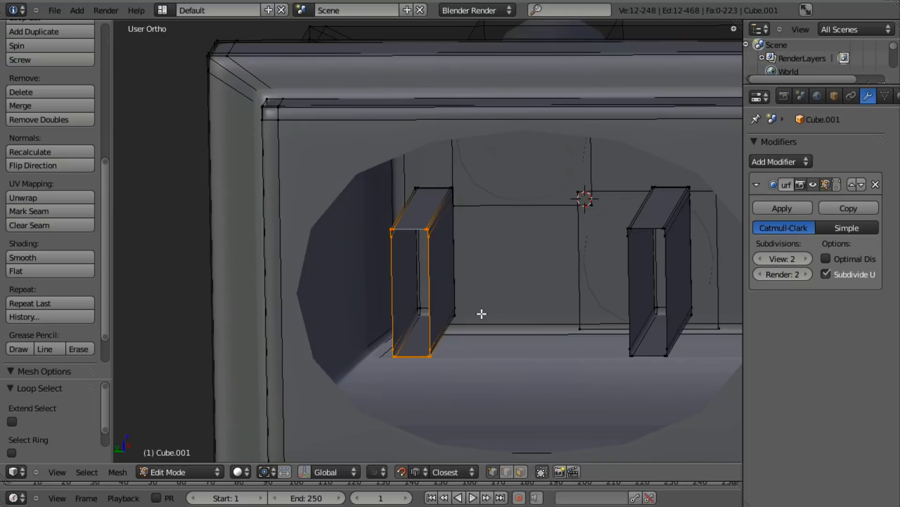
pyautogui.press('g')
pyautogui.press('s')
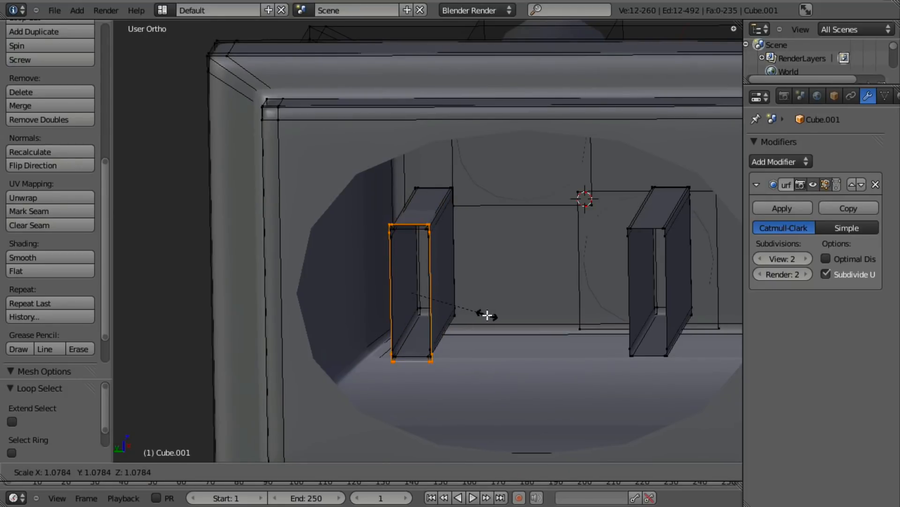
pyautogui.click(487, 314)
pyautogui.press('s')
pyautogui.press('y')
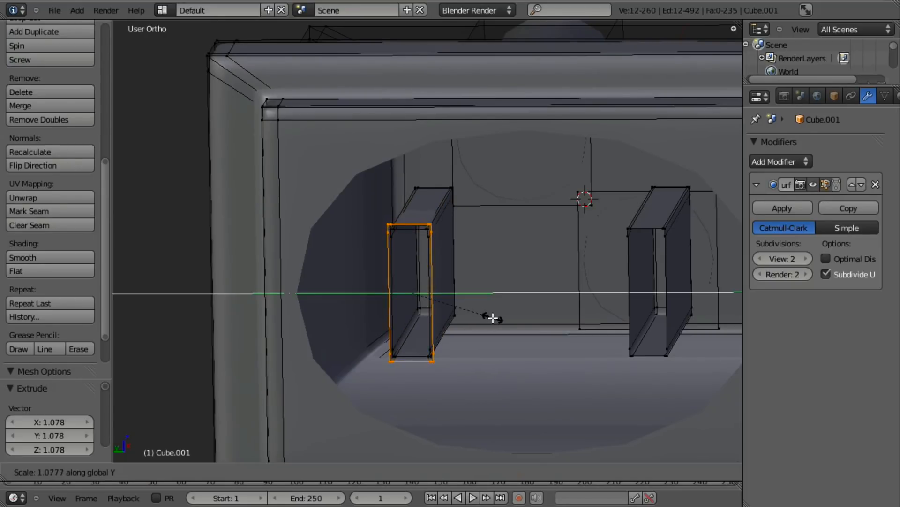
pyautogui.click(501, 320)
# - Extrude the second socket's rim loop outward and widen it along Y by 1.126
pyautogui.press('a')
pyautogui.keyDown('alt'); pyautogui.rightClick(636, 278); pyautogui.keyUp('alt')
pyautogui.press('s')
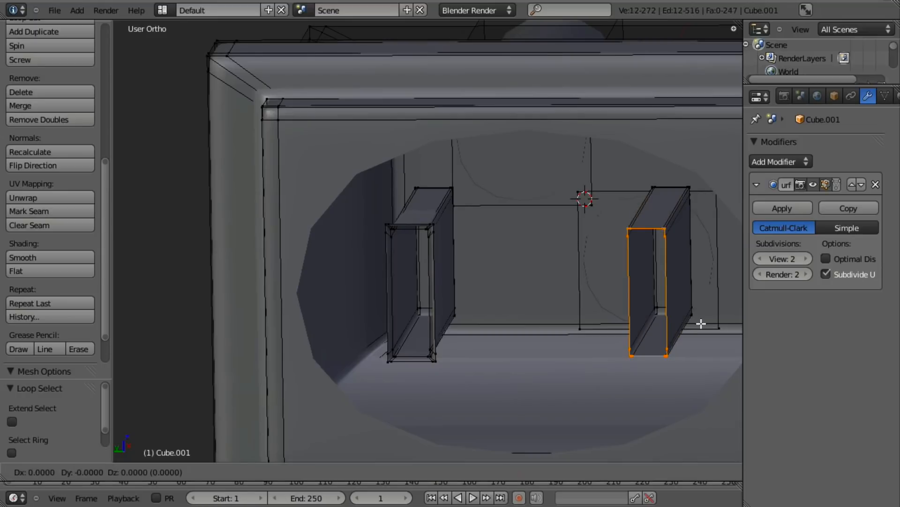
pyautogui.click(702, 323)
pyautogui.press('s')
pyautogui.press('y')
pyautogui.click(714, 327)
# - Examine the thickened rims of both sockets from several angles
pyautogui.scroll(5, 545, 315)
pyautogui.moveTo(545, 316); pyautogui.dragTo(515, 299, button='middle')
pyautogui.moveTo(448, 270); pyautogui.dragTo(465, 253, button='middle')
pyautogui.scroll(-7, 441, 242)
pyautogui.scroll(2, 435, 289)
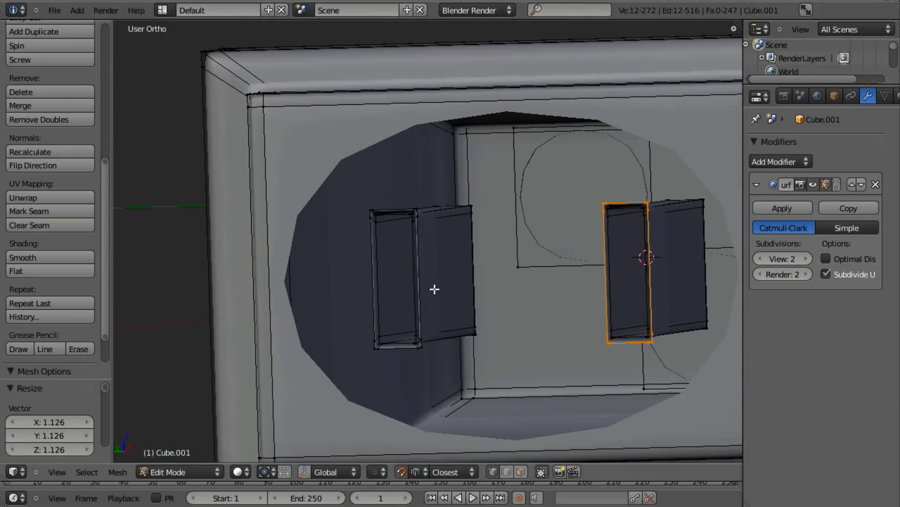
pyautogui.press('s')
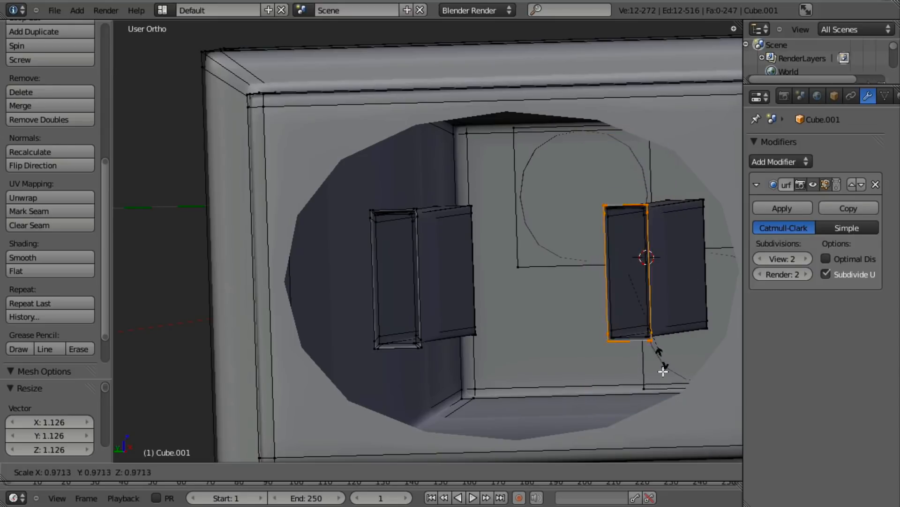
pyautogui.press('Escape')
pyautogui.scroll(4, 521, 287)
pyautogui.moveTo(384, 242); pyautogui.dragTo(422, 211, button='middle')
pyautogui.scroll(3, 430, 259)
pyautogui.scroll(-6, 462, 212)
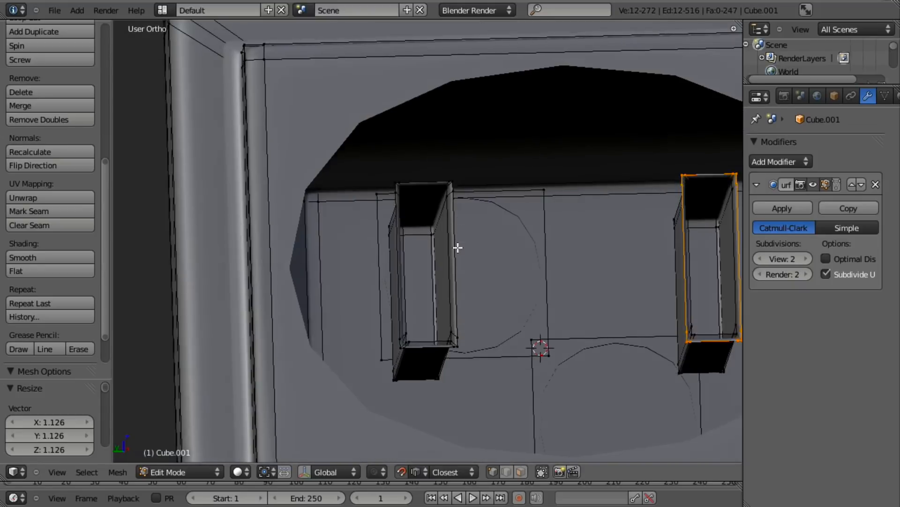
pyautogui.moveTo(458, 247); pyautogui.dragTo(412, 255, button='middle')
pyautogui.scroll(2, 403, 252)
# - Create a face between the first socket's outer vertical edge and the adjacent side edge of the front opening
pyautogui.press('a')
pyautogui.rightClick(352, 204)
pyautogui.scroll(-5, 366, 265)
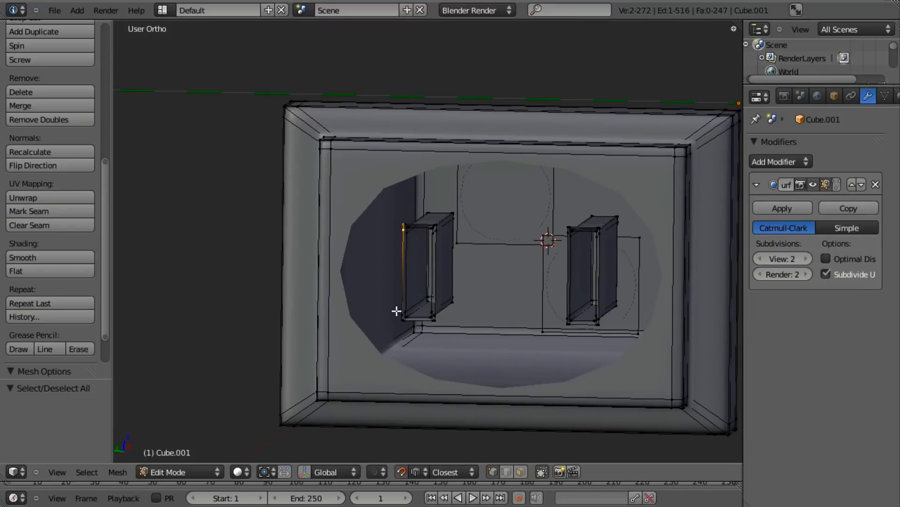
pyautogui.keyDown('shift'); pyautogui.rightClick(333, 150); pyautogui.keyUp('shift')
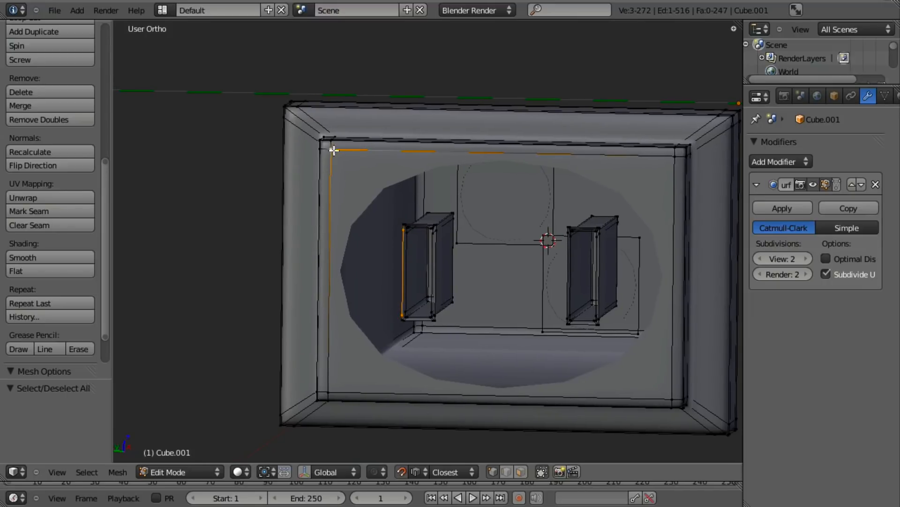
pyautogui.press('f')
pyautogui.scroll(4, 333, 397)
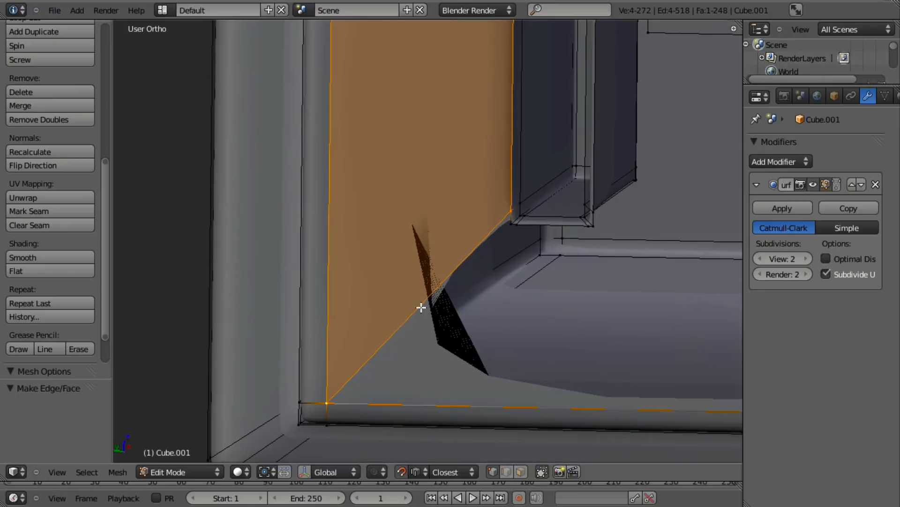
# - Fill faces between the first socket's lower corner vertices and the nearest lower corner of the front opening
pyautogui.press('a')
pyautogui.keyDown('shift'); pyautogui.rightClick(510, 223); pyautogui.keyUp('shift')
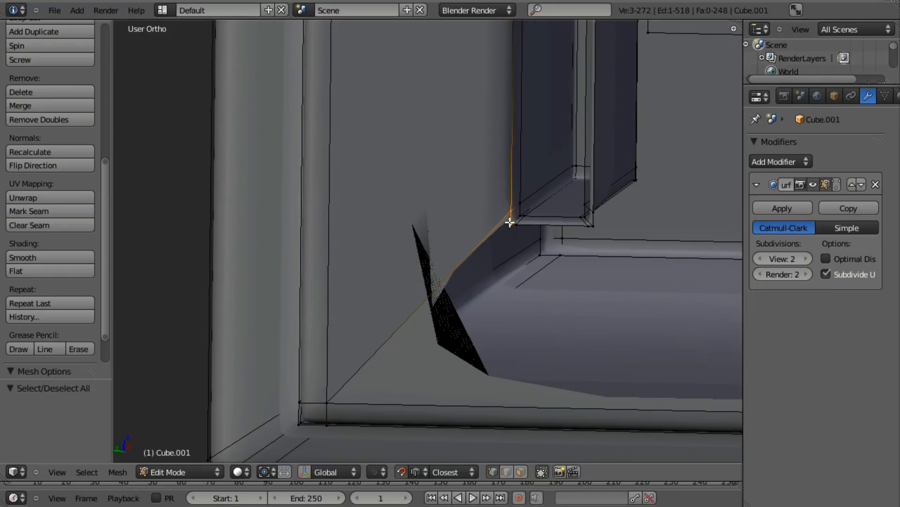
pyautogui.press('f')
pyautogui.rightClick(327, 407)
pyautogui.keyDown('shift'); pyautogui.rightClick(520, 227); pyautogui.keyUp('shift')
pyautogui.press('f')
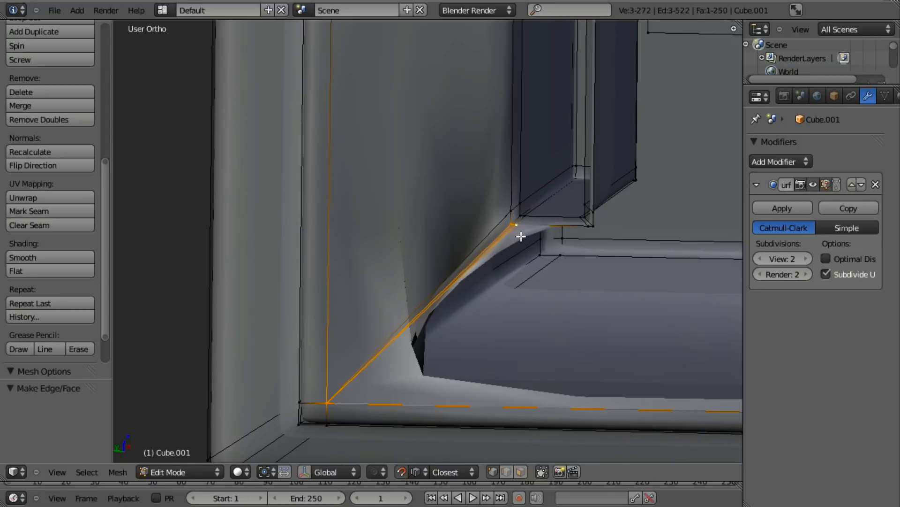
# - Try to fill a face between the first socket's bottom edge and the opening's lower border
pyautogui.rightClick(519, 233)
pyautogui.keyDown('shift'); pyautogui.rightClick(330, 420); pyautogui.keyUp('shift')
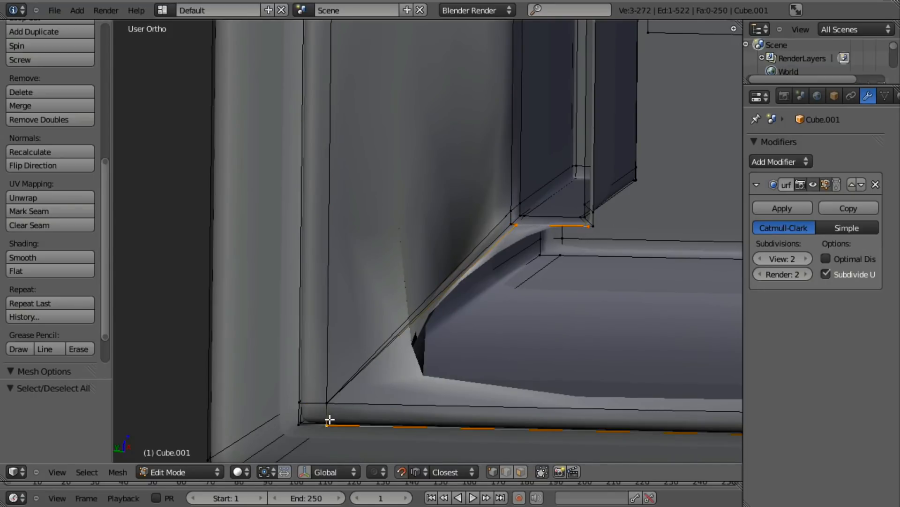
pyautogui.keyDown('shift'); pyautogui.rightClick(324, 418); pyautogui.keyUp('shift')
pyautogui.press('f')
pyautogui.hotkey('ctrl', 'n')
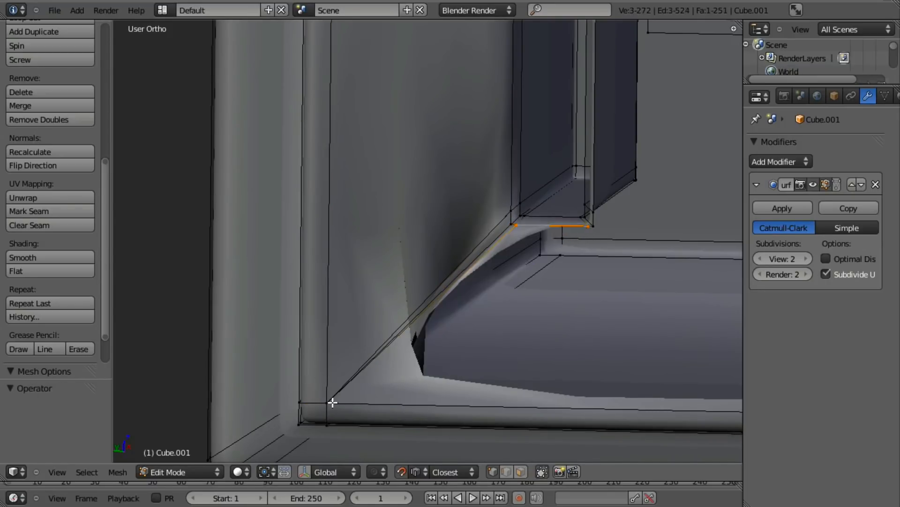
pyautogui.press('z')
pyautogui.hotkey('ctrl', 'z')
pyautogui.hotkey('ctrl', 'z')
pyautogui.moveTo(370, 382); pyautogui.dragTo(358, 394, button='middle')
pyautogui.hotkey('ctrl', 'z')
# - Fill the triangular face between the first socket's bottom edge and the opening's nearest lower corner
pyautogui.moveTo(403, 360)
pyautogui.mouseDown(button='middle')
pyautogui.moveTo(387, 341)
pyautogui.moveTo(402, 355)
pyautogui.moveTo(392, 374)
pyautogui.moveTo(245, 352)
pyautogui.mouseUp(button='middle')
pyautogui.press('f')
pyautogui.press('z')
pyautogui.press('z')
# - Select the stray face running from the opening's lower corner to the inner wall vertex and delete it
pyautogui.rightClick(354, 371)
pyautogui.keyDown('shift'); pyautogui.rightClick(214, 345); pyautogui.keyUp('shift')
pyautogui.keyDown('shift'); pyautogui.rightClick(397, 237); pyautogui.keyUp('shift')
pyautogui.keyDown('shift'); pyautogui.rightClick(394, 249); pyautogui.keyUp('shift')
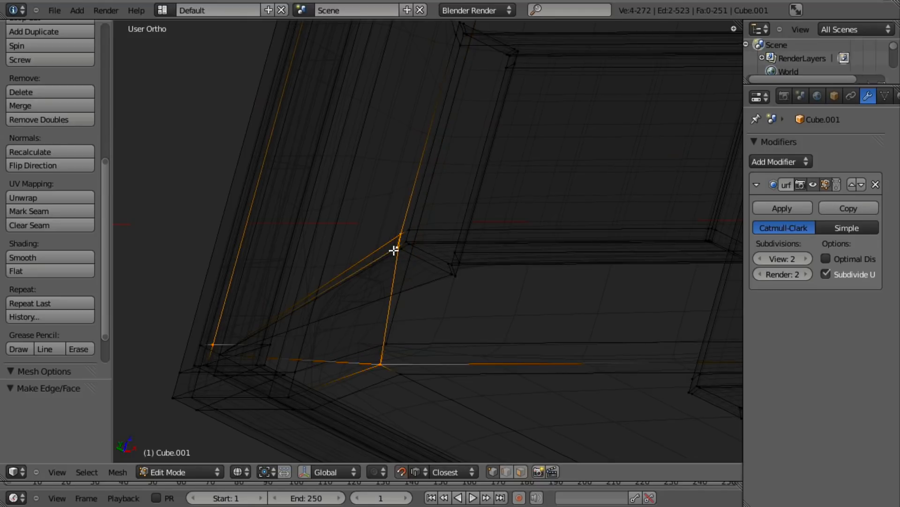
pyautogui.keyDown('shift'); pyautogui.rightClick(211, 354); pyautogui.keyUp('shift')
pyautogui.press('x')
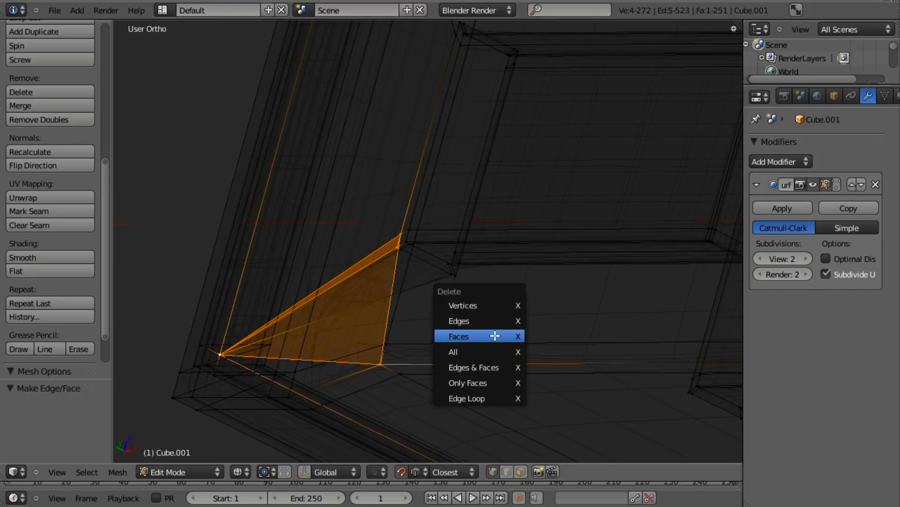
pyautogui.click(492, 335)
pyautogui.press('z')
# - Fill the narrow triangular gaps between the first socket's lower corner vertices and the opening's corner
pyautogui.rightClick(397, 237)
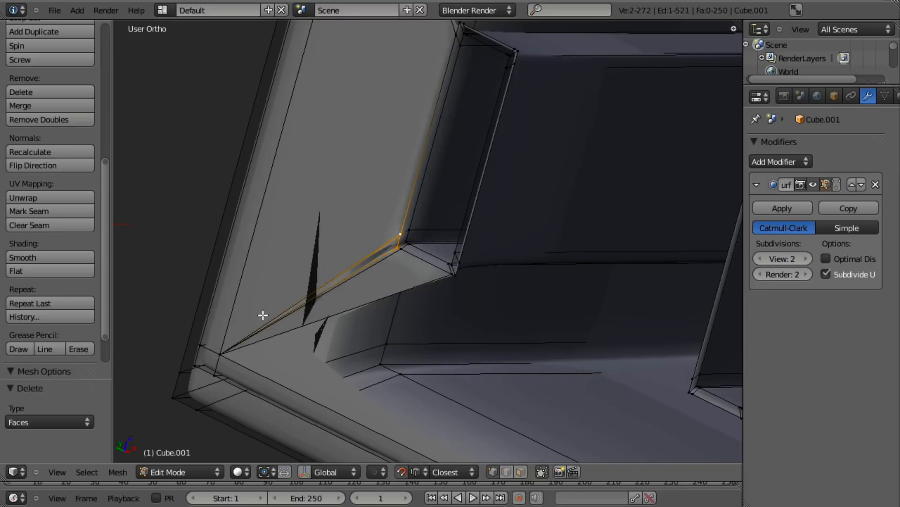
pyautogui.keyDown('shift'); pyautogui.rightClick(225, 352); pyautogui.keyUp('shift')
pyautogui.press('f')
pyautogui.moveTo(307, 329); pyautogui.dragTo(418, 318, button='middle')
pyautogui.press('z')
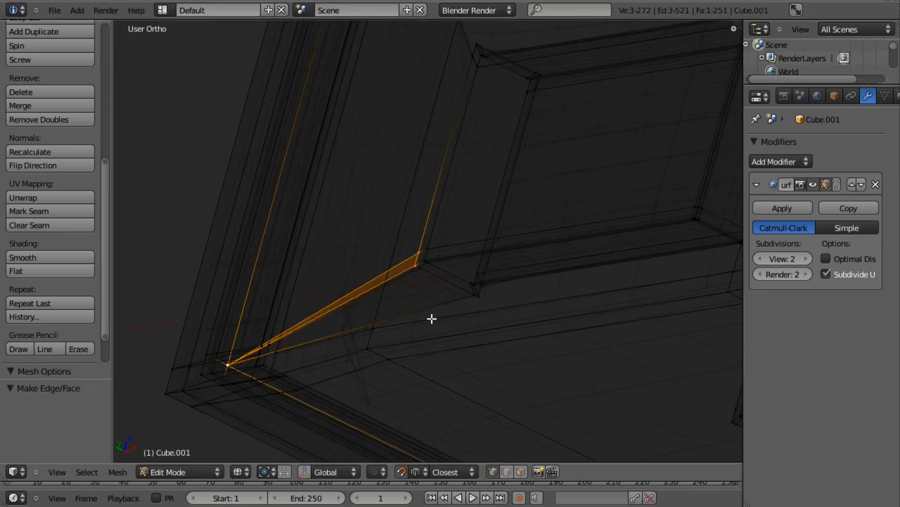
pyautogui.press('z')
pyautogui.press('a')
pyautogui.keyDown('shift'); pyautogui.rightClick(325, 324); pyautogui.keyUp('shift')
pyautogui.keyDown('shift'); pyautogui.rightClick(226, 365); pyautogui.keyUp('shift')
pyautogui.moveTo(342, 364); pyautogui.dragTo(405, 341, button='middle')
pyautogui.press('f')
# - Create a face joining the facing lower corners of the two sockets to both lower corners of the front opening
pyautogui.rightClick(441, 242)
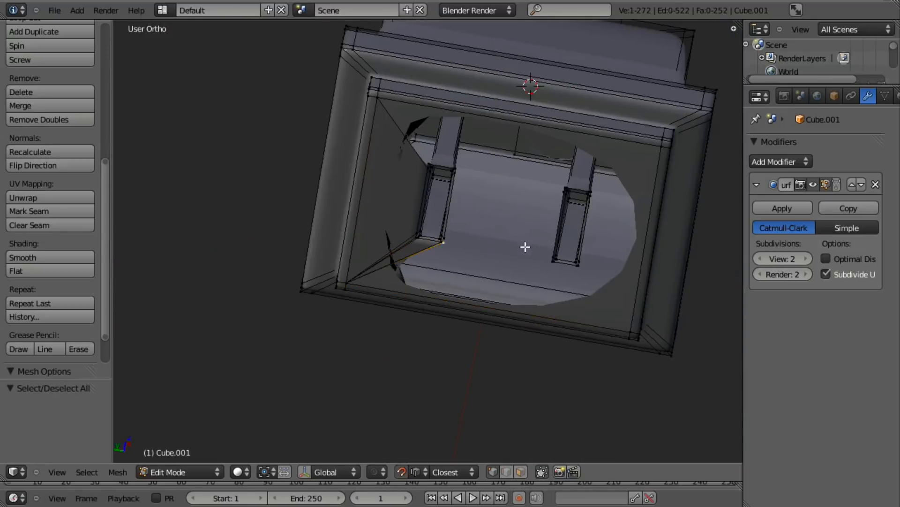
pyautogui.keyDown('shift'); pyautogui.rightClick(349, 284); pyautogui.keyUp('shift')
pyautogui.keyDown('shift'); pyautogui.rightClick(625, 328); pyautogui.keyUp('shift')
pyautogui.scroll(7, 553, 311)
pyautogui.keyDown('shift'); pyautogui.moveTo(599, 314); pyautogui.dragTo(287, 268, button='middle'); pyautogui.keyUp('shift')
pyautogui.scroll(3, 440, 275)
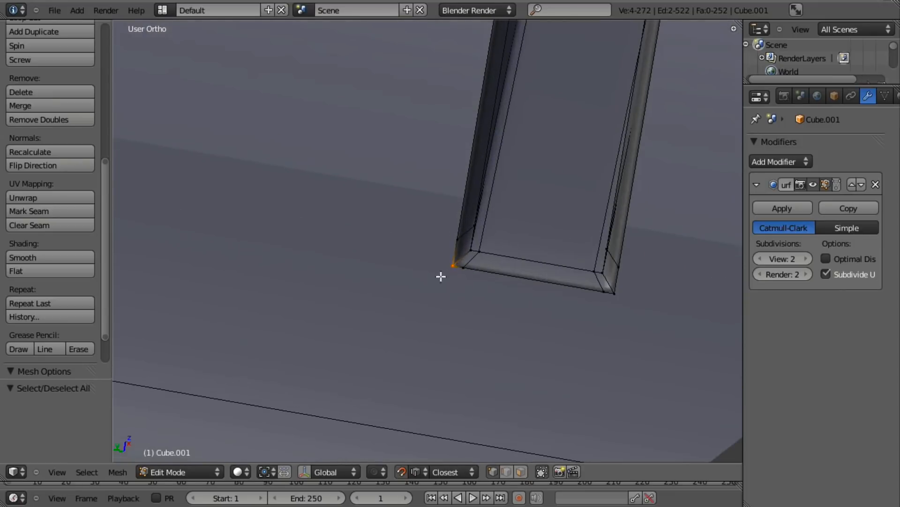
pyautogui.press('f')
# - Fill triangular faces between the second socket's bottom edge vertices and the opening's other lower corner
pyautogui.press('a')
pyautogui.moveTo(458, 268); pyautogui.dragTo(596, 405, button='middle')
pyautogui.press('g')
pyautogui.click(435, 185)
pyautogui.keyDown('shift'); pyautogui.rightClick(423, 197); pyautogui.keyUp('shift')
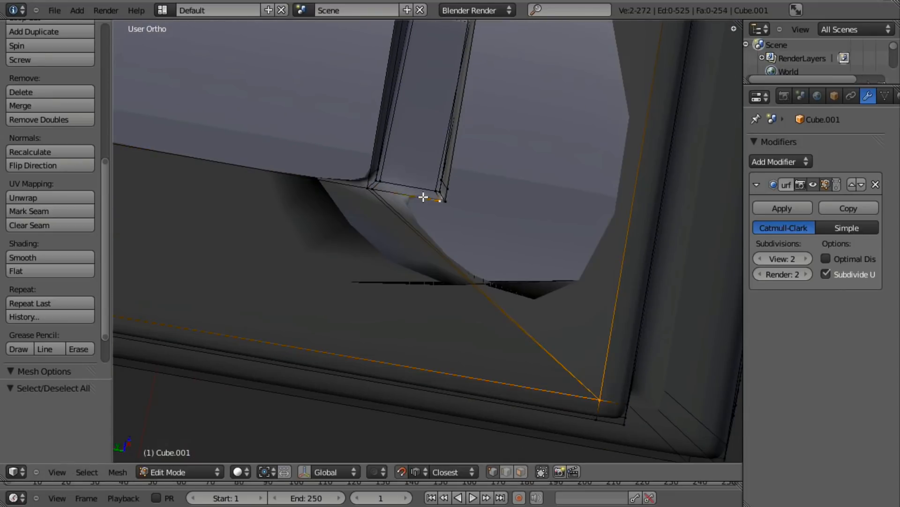
pyautogui.press('k')
pyautogui.click(444, 201)
pyautogui.click(511, 283)
pyautogui.press('Return')
# - Fill the narrow face between the second socket's outer lower corner vertices and the corner of the front opening
pyautogui.rightClick(590, 393)
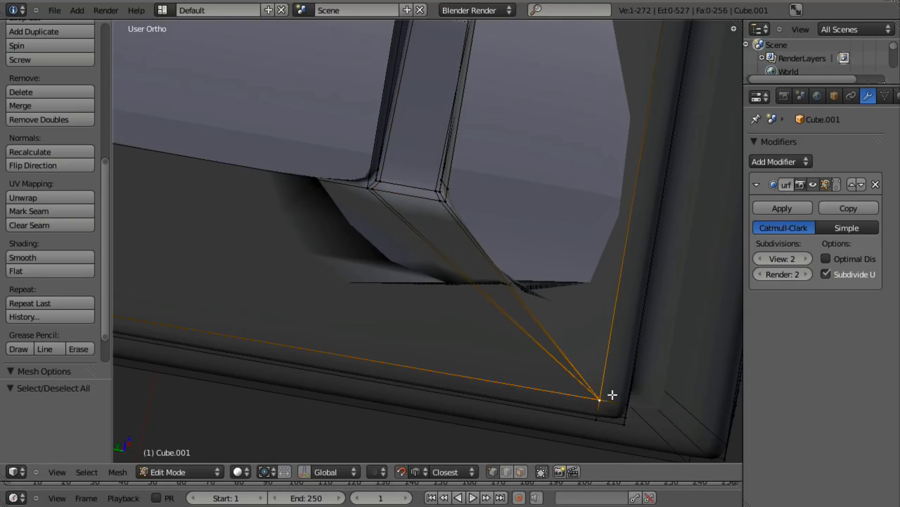
pyautogui.press('z')
pyautogui.moveTo(502, 286)
pyautogui.mouseDown(button='middle')
pyautogui.moveTo(502, 324)
pyautogui.moveTo(531, 331)
pyautogui.mouseUp(button='middle')
pyautogui.press('z')
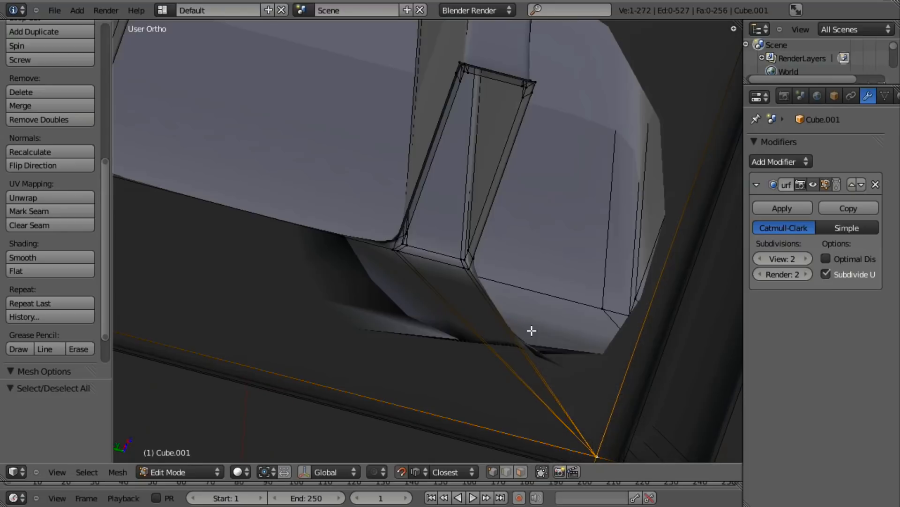
pyautogui.press('z')
pyautogui.press('z')
pyautogui.moveTo(488, 271); pyautogui.dragTo(450, 281, button='middle')
pyautogui.press('z')
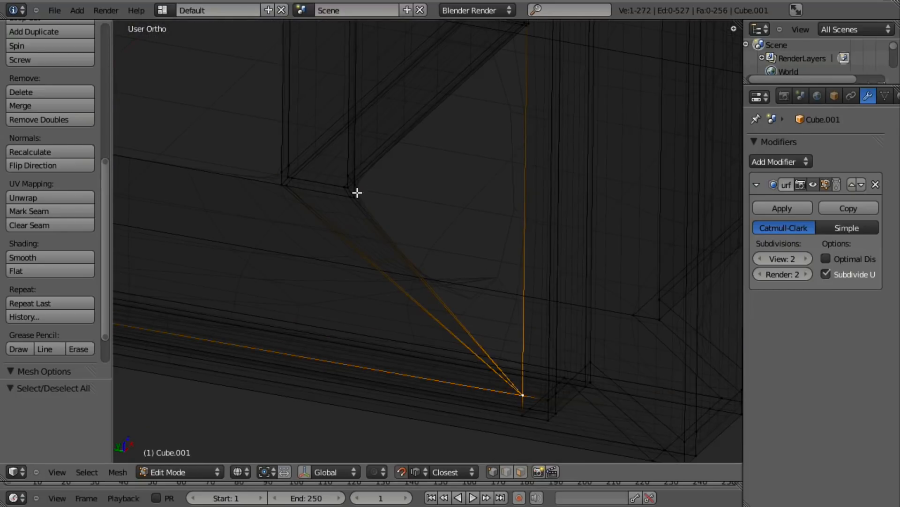
pyautogui.keyDown('shift'); pyautogui.rightClick(359, 176); pyautogui.keyUp('shift')
pyautogui.moveTo(358, 176); pyautogui.dragTo(408, 199, button='middle')
pyautogui.keyDown('shift'); pyautogui.rightClick(309, 140); pyautogui.keyUp('shift')
pyautogui.keyDown('shift'); pyautogui.rightClick(336, 157); pyautogui.keyUp('shift')
pyautogui.press('f')
pyautogui.press('z')
pyautogui.press('z')
pyautogui.rightClick(327, 156)
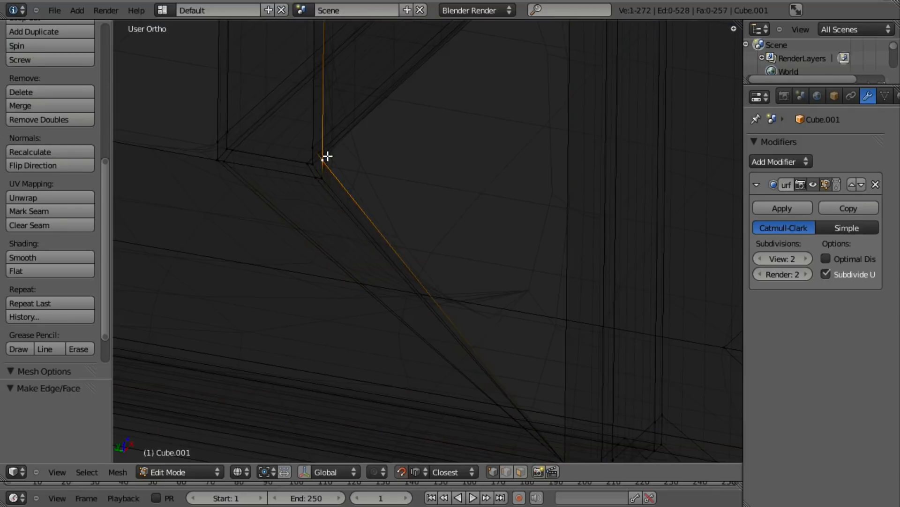
# - Try to add a loop cut across the new faces below the two sockets
pyautogui.moveTo(462, 299)
pyautogui.mouseDown(button='middle')
pyautogui.moveTo(432, 336)
pyautogui.moveTo(477, 272)
pyautogui.moveTo(465, 249)
pyautogui.mouseUp(button='middle')
pyautogui.press('z')
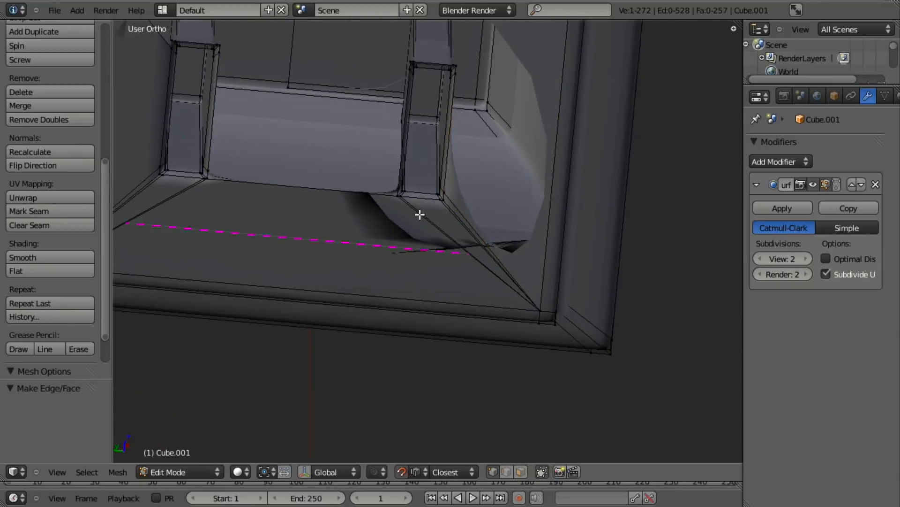
pyautogui.click(419, 214)
pyautogui.rightClick(483, 286)
pyautogui.scroll(4, 521, 309)
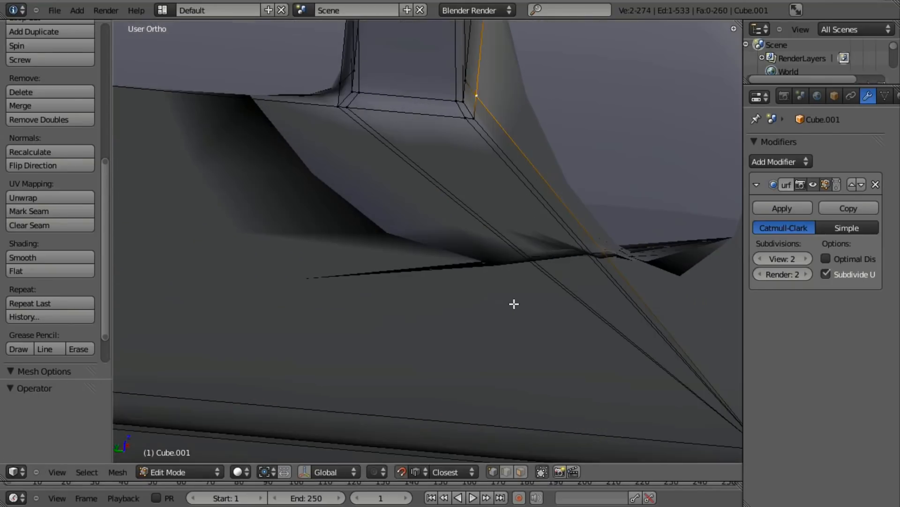
# - Create a face joining the second socket's outer side to the lower and upper corners of the front opening
pyautogui.moveTo(514, 304); pyautogui.dragTo(440, 299, button='middle')
pyautogui.press('z')
pyautogui.scroll(-4, 512, 261)
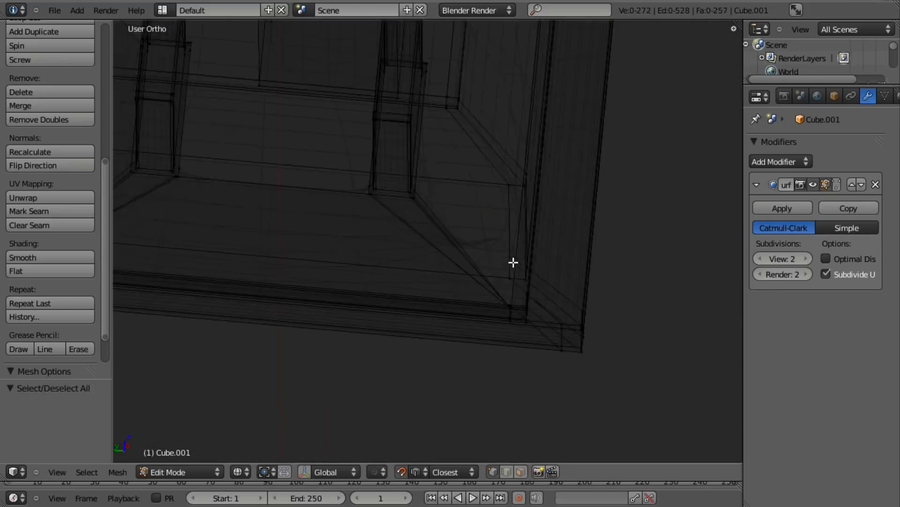
pyautogui.press('z')
pyautogui.hotkey('ctrl', 'z')
pyautogui.scroll(4, 458, 239)
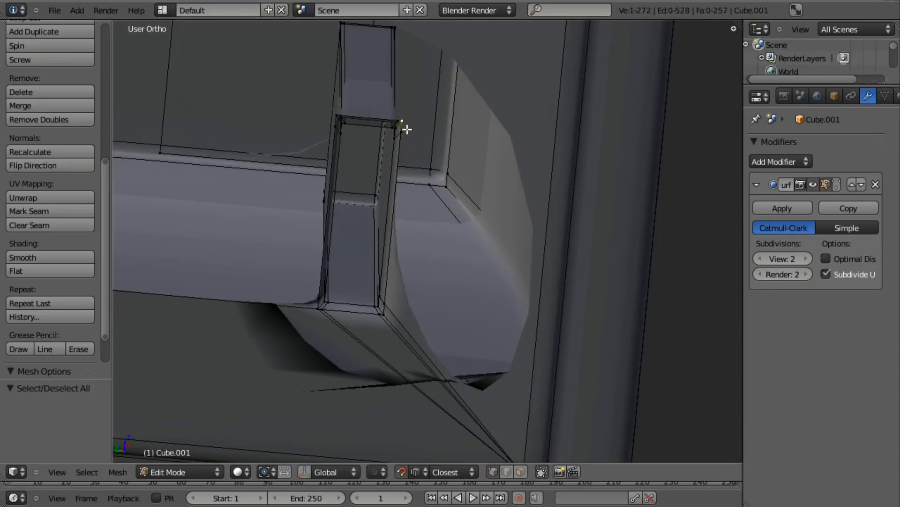
pyautogui.scroll(-2, 520, 407)
pyautogui.keyDown('ctrl'); pyautogui.rightClick(509, 394); pyautogui.keyUp('ctrl')
pyautogui.scroll(2, 519, 108)
pyautogui.rightClick(543, 55)
pyautogui.press('f')
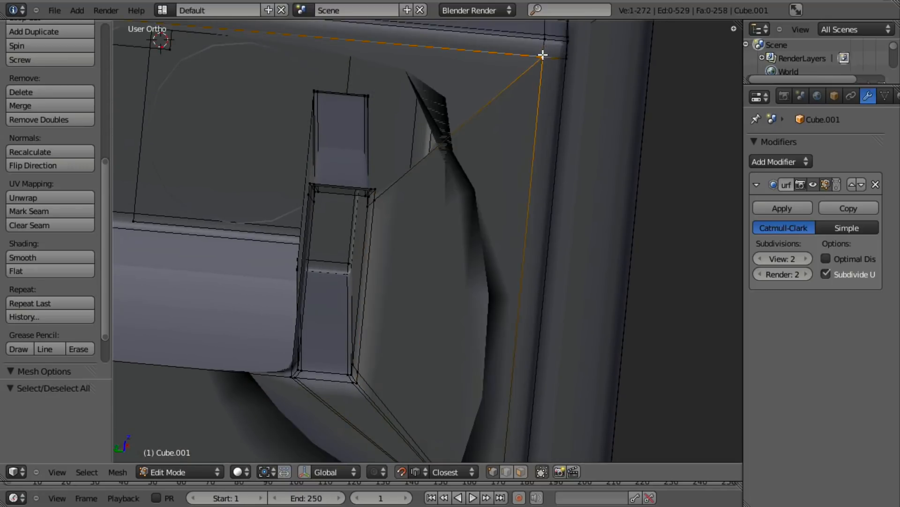
# - Fill the narrow triangular faces between the second socket's upper outer corner and top edge and the opening's nearest upper corner
pyautogui.keyDown('shift'); pyautogui.rightClick(376, 195); pyautogui.keyUp('shift')
pyautogui.press('f')
pyautogui.press('a')
pyautogui.rightClick(541, 55)
pyautogui.press('f')
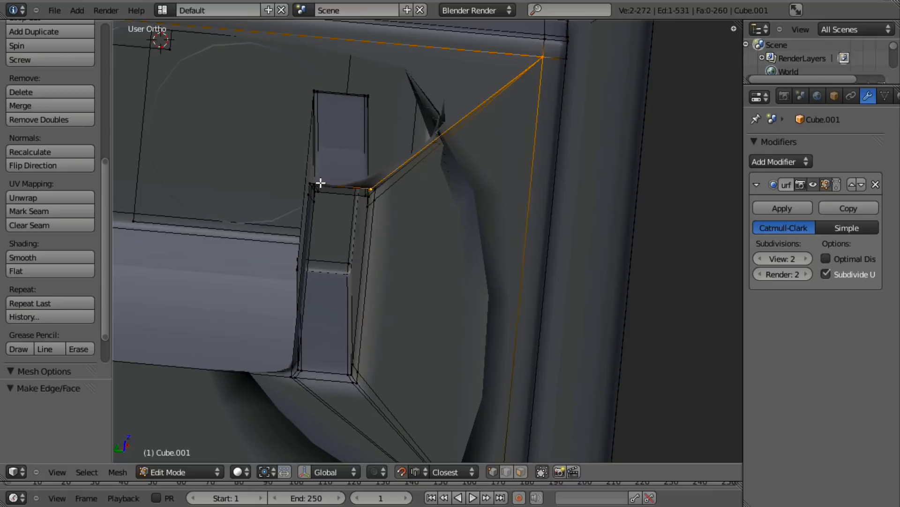
pyautogui.keyDown('shift'); pyautogui.rightClick(318, 178); pyautogui.keyUp('shift')
pyautogui.press('f')
pyautogui.press('a')
# - Create a face joining the facing upper corners of the two sockets to both upper corners of the front opening
pyautogui.rightClick(316, 178)
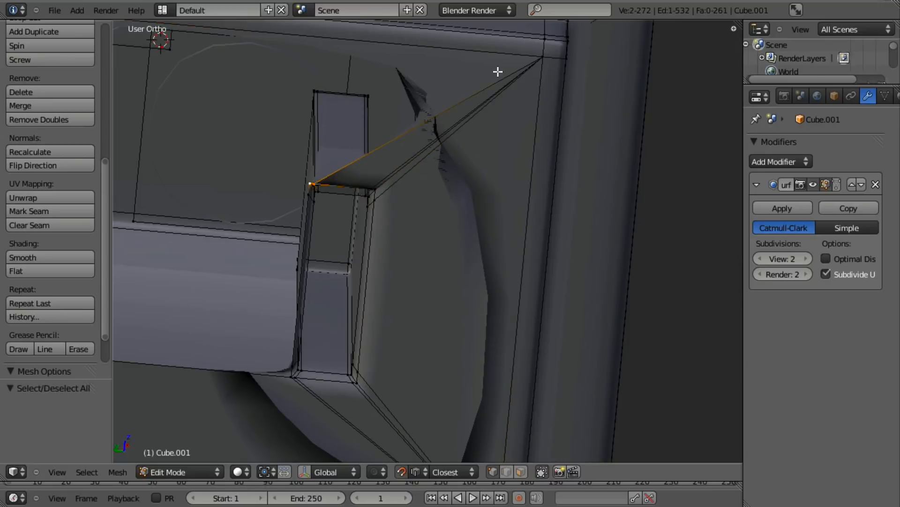
pyautogui.rightClick(542, 56)
pyautogui.press('f')
pyautogui.keyDown('shift'); pyautogui.rightClick(306, 182); pyautogui.keyUp('shift')
pyautogui.keyDown('shift'); pyautogui.moveTo(235, 187); pyautogui.dragTo(409, 248, button='middle'); pyautogui.keyUp('shift')
pyautogui.keyDown('shift'); pyautogui.moveTo(212, 218); pyautogui.dragTo(310, 180, button='middle'); pyautogui.keyUp('shift')
pyautogui.keyDown('shift'); pyautogui.rightClick(164, 116); pyautogui.keyUp('shift')
pyautogui.press('f')
pyautogui.moveTo(173, 117); pyautogui.dragTo(271, 155, button='right')
pyautogui.rightClick(381, 282)
pyautogui.keyDown('shift'); pyautogui.rightClick(371, 276); pyautogui.keyUp('shift')
pyautogui.press('f')
pyautogui.keyDown('shift'); pyautogui.rightClick(373, 279); pyautogui.keyUp('shift')
pyautogui.keyDown('shift'); pyautogui.rightClick(370, 281); pyautogui.keyUp('shift')
pyautogui.keyDown('shift'); pyautogui.rightClick(373, 281); pyautogui.keyUp('shift')
pyautogui.press('f')
pyautogui.press('a')
# - Fill the triangular faces between the first socket's top edge vertices and the opening's other upper corner
pyautogui.rightClick(369, 282)
pyautogui.keyDown('shift'); pyautogui.rightClick(167, 119); pyautogui.keyUp('shift')
pyautogui.press('f')
pyautogui.rightClick(168, 118)
pyautogui.keyDown('shift'); pyautogui.rightClick(306, 288); pyautogui.keyUp('shift')
pyautogui.keyDown('shift'); pyautogui.rightClick(303, 275); pyautogui.keyUp('shift')
pyautogui.press('f')
pyautogui.rightClick(301, 274)
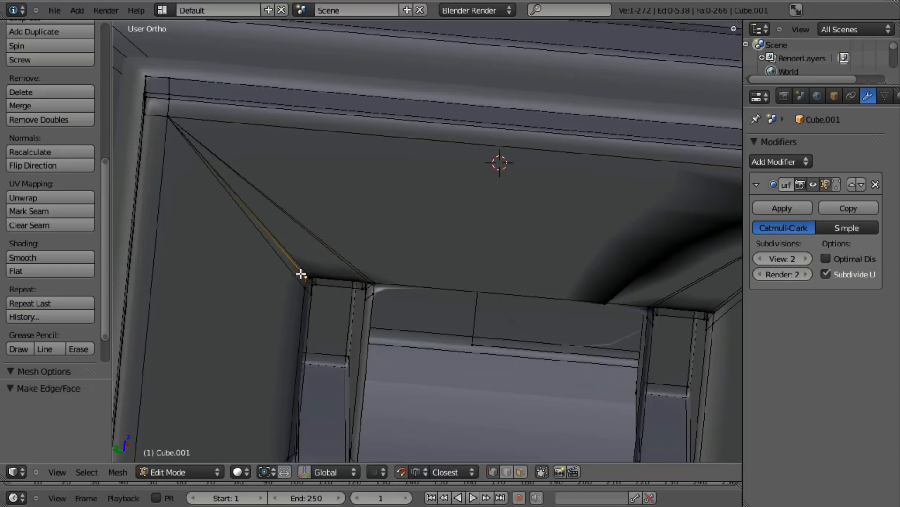
pyautogui.press('f')
pyautogui.press('a')
# - Fill the gap between the two sockets with a central face and narrow strips along its upper and lower edges
pyautogui.keyDown('shift'); pyautogui.moveTo(402, 239); pyautogui.dragTo(346, 172, button='middle'); pyautogui.keyUp('shift')
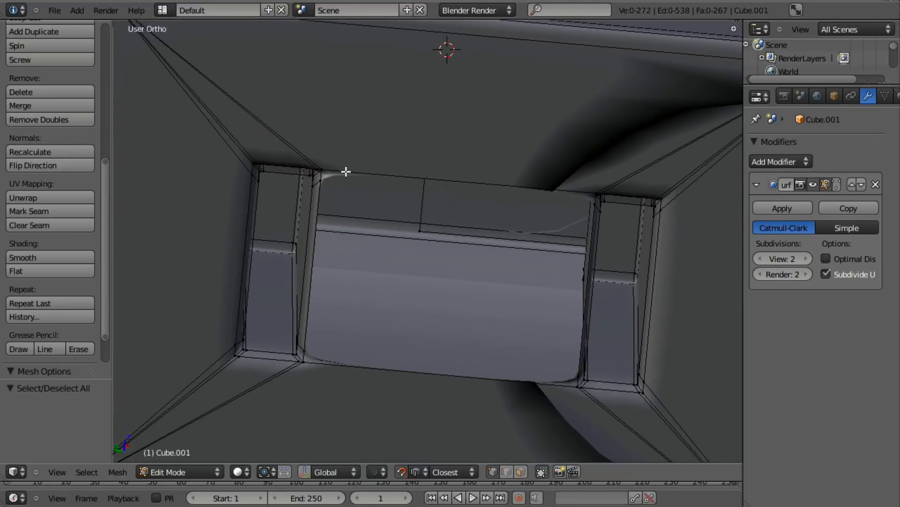
pyautogui.rightClick(319, 168)
pyautogui.press('f')
pyautogui.rightClick(587, 206)
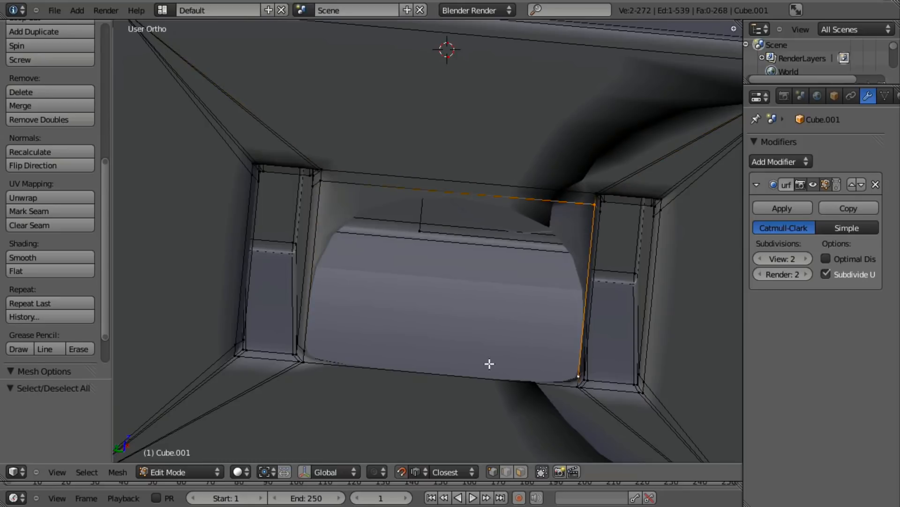
pyautogui.keyDown('shift'); pyautogui.rightClick(316, 173); pyautogui.keyUp('shift')
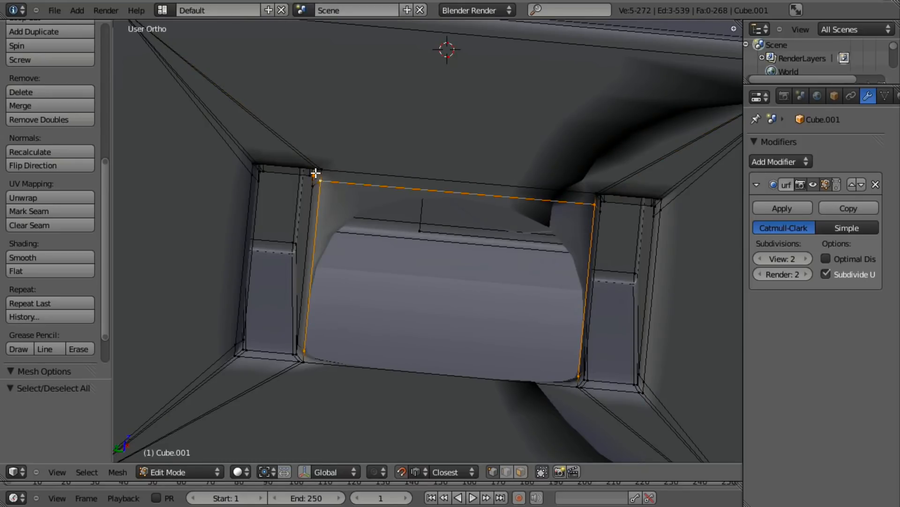
pyautogui.press('f')
pyautogui.press('a')
pyautogui.keyDown('alt'); pyautogui.rightClick(383, 368); pyautogui.keyUp('alt')
pyautogui.press('f')
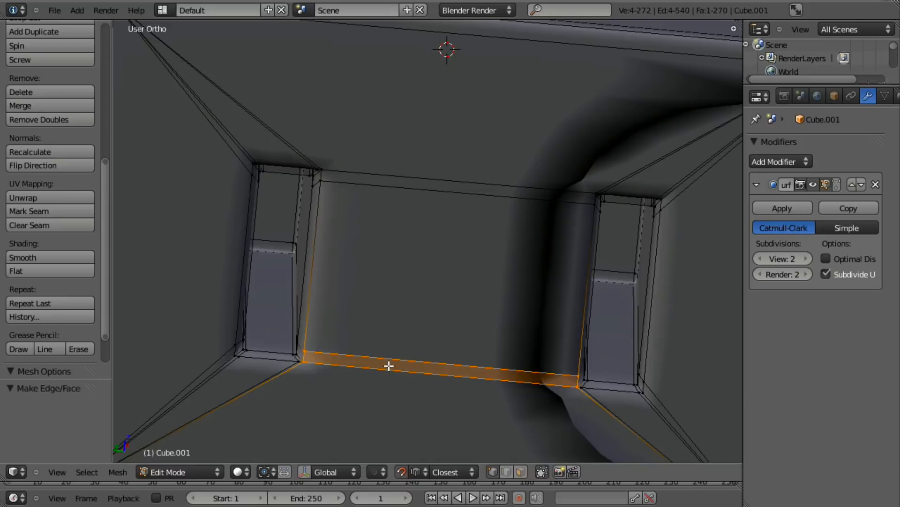
# - Recalculate the normals of the entire socket mesh and check its shading in Object Mode
pyautogui.press('a')
pyautogui.press('a')
pyautogui.hotkey('ctrl', 'n')
pyautogui.scroll(-8, 390, 361)
pyautogui.moveTo(392, 358); pyautogui.dragTo(402, 296, button='middle')
pyautogui.scroll(6, 401, 295)
pyautogui.press('a')
pyautogui.scroll(-5, 422, 282)
pyautogui.press('Tab')
pyautogui.scroll(3, 491, 224)
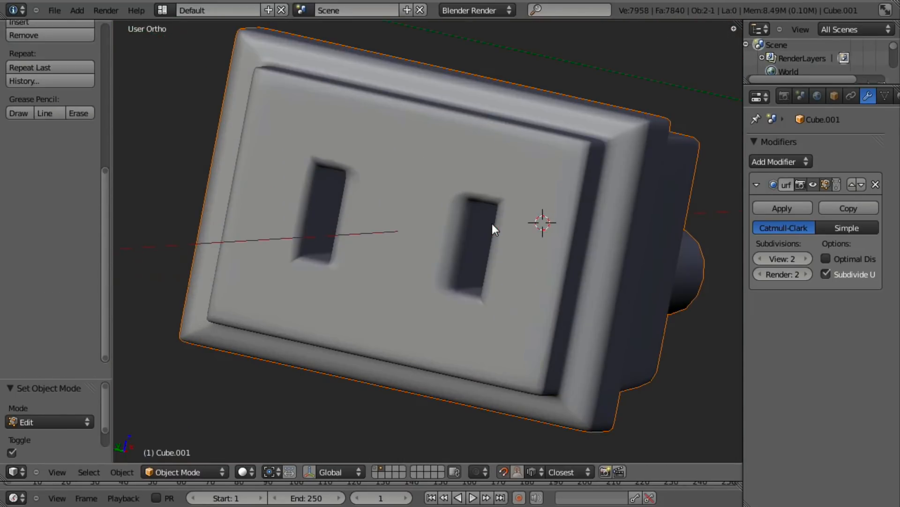
# - Add two loop cuts around the body between the sockets and scale them apart along the Y axis
pyautogui.press('Tab')
pyautogui.scroll(4, 483, 266)
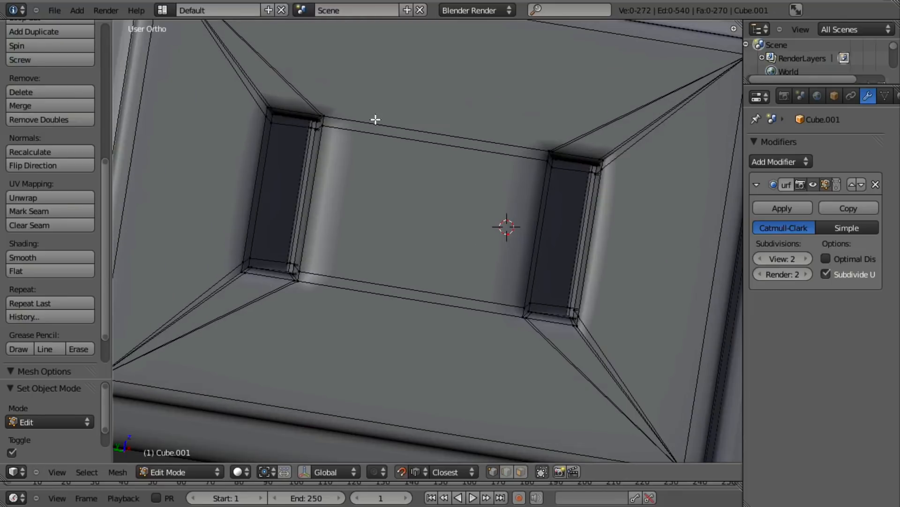
pyautogui.scroll(-5, 462, 205)
pyautogui.moveTo(462, 205); pyautogui.dragTo(469, 281, button='middle')
pyautogui.click(444, 257)
pyautogui.rightClick(443, 258)
pyautogui.press('s')
pyautogui.press('y')
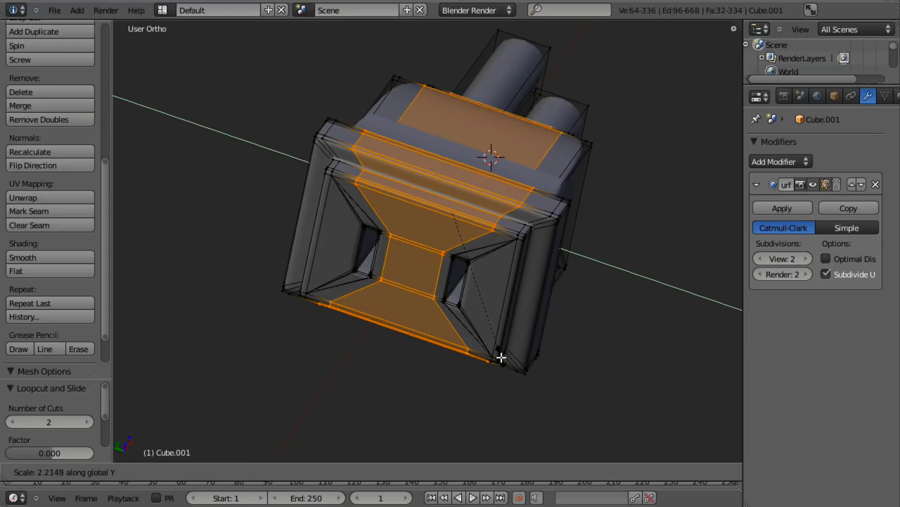
pyautogui.click(514, 378)
pyautogui.press('Tab')
pyautogui.moveTo(519, 254); pyautogui.dragTo(518, 168, button='middle')
pyautogui.scroll(3, 527, 187)
# - Add two loop cuts across both sockets, spread them apart with a scale of 2.269, and scale them again along Z
pyautogui.press('Tab')
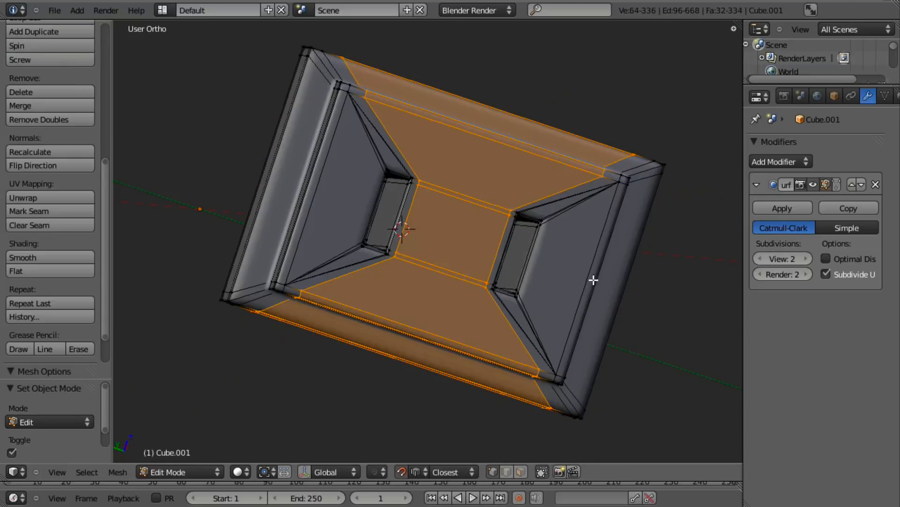
pyautogui.press('a')
pyautogui.hotkey('ctrl', 'r')
pyautogui.click(547, 270)
pyautogui.rightClick(571, 291)
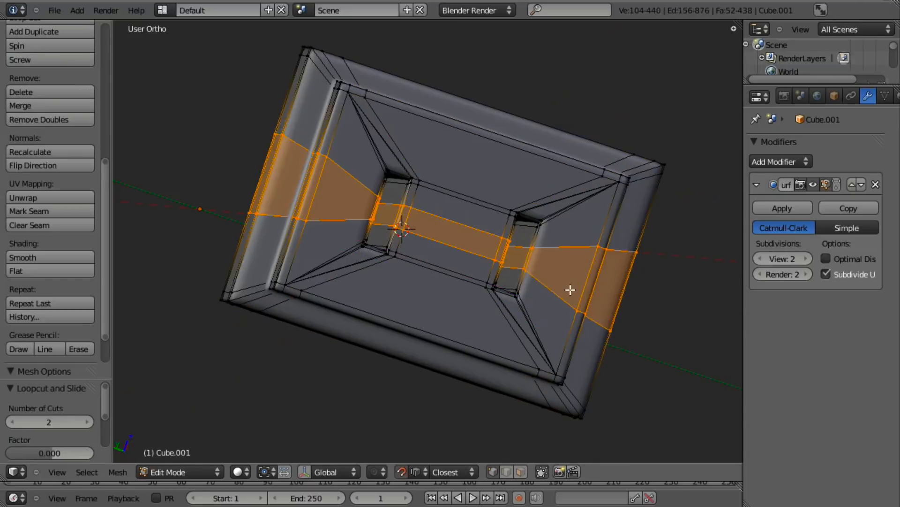
pyautogui.press('s')
pyautogui.click(713, 435)
pyautogui.press('s')
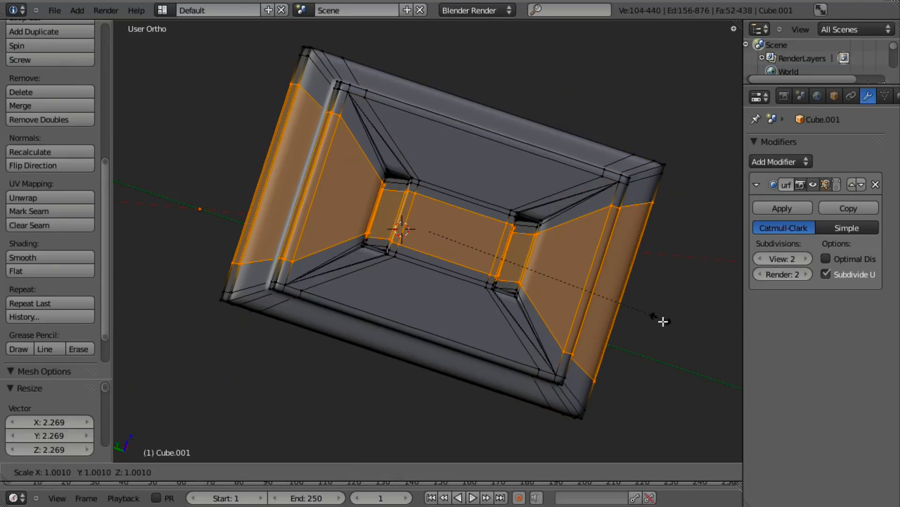
pyautogui.press('z')
pyautogui.click(698, 342)
# - Examine the finished socket piece from the front and around its body in Object Mode
pyautogui.press('Tab')
pyautogui.moveTo(698, 342); pyautogui.dragTo(442, 211, button='middle')
pyautogui.scroll(4, 586, 160)
pyautogui.press('Tab')
pyautogui.press('Tab')
pyautogui.scroll(-6, 436, 248)
pyautogui.moveTo(450, 245); pyautogui.dragTo(423, 143, button='middle')
pyautogui.scroll(-7, 423, 140)
pyautogui.moveTo(463, 189); pyautogui.dragTo(402, 292, button='middle')
pyautogui.scroll(5, 490, 259)
# - Reveal the hidden objects and rename the socket object female_plug
pyautogui.press('KP_1')
pyautogui.press('z')
pyautogui.scroll(-3, 503, 237)
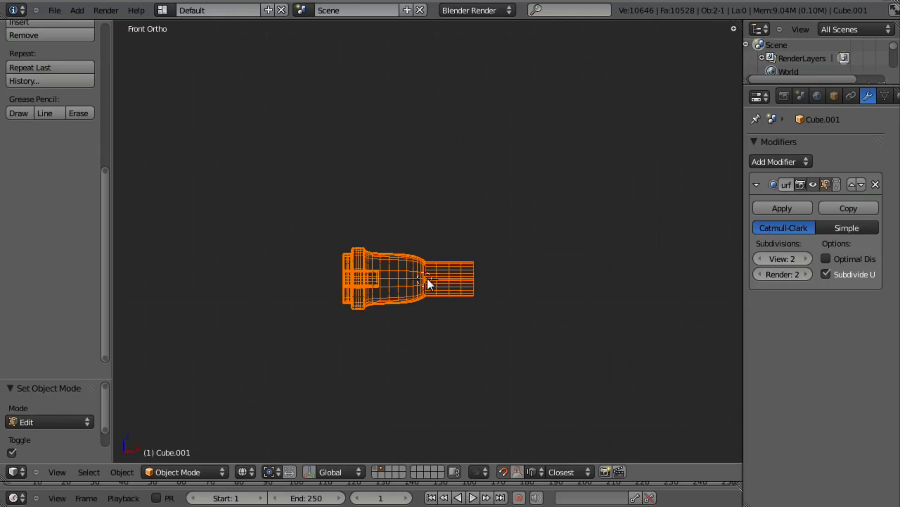
pyautogui.hotkey('alt', 'h')
pyautogui.scroll(2, 456, 282)
pyautogui.moveTo(457, 280); pyautogui.dragTo(479, 287, button='middle')
pyautogui.press('n')
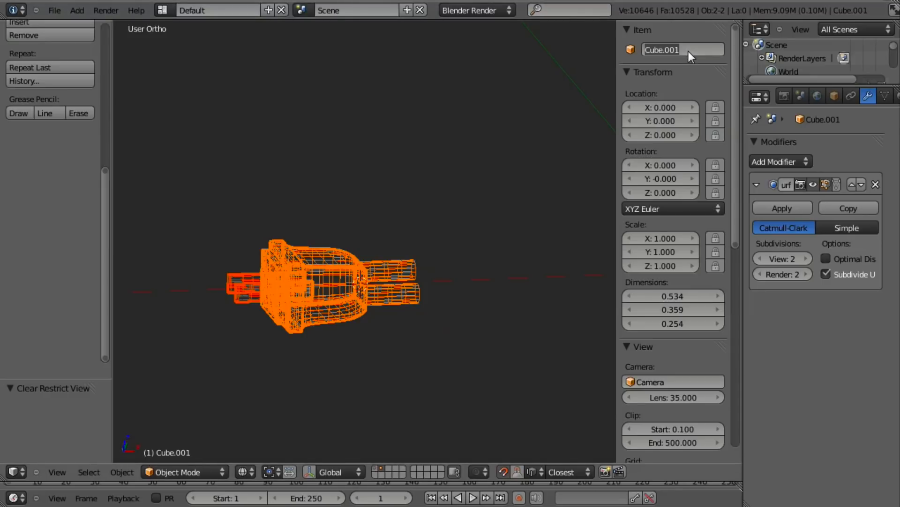
pyautogui.write('female_plug')
pyautogui.press('Return')
# - Rename the pronged plug object male_plug
pyautogui.rightClick(226, 300)
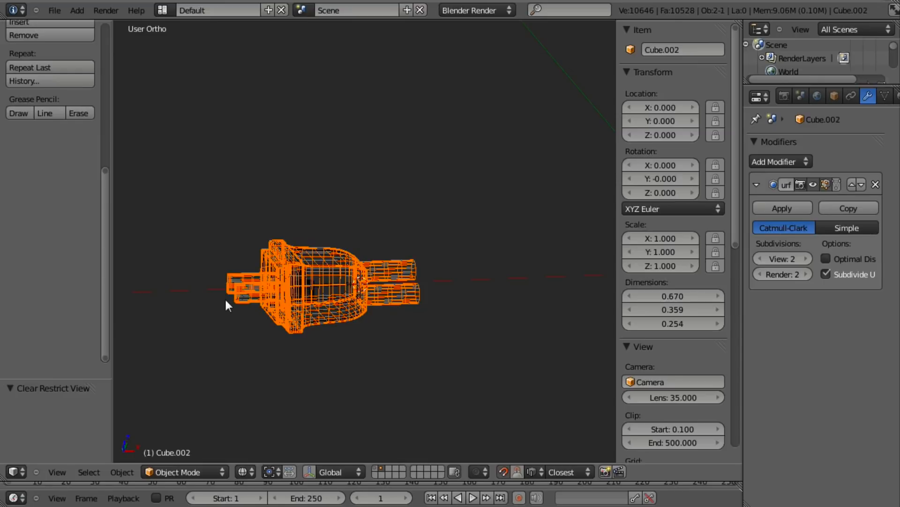
pyautogui.write('male_plug')
pyautogui.press('Return')
# - Switch to layer 1 and delete the second Curve modifier, Curve.001, from the light string
pyautogui.press('1')
pyautogui.scroll(-7, 403, 278)
pyautogui.keyDown('shift'); pyautogui.moveTo(403, 278); pyautogui.dragTo(356, 291, button='middle'); pyautogui.keyUp('shift')
pyautogui.press('z')
pyautogui.press('KP_1')
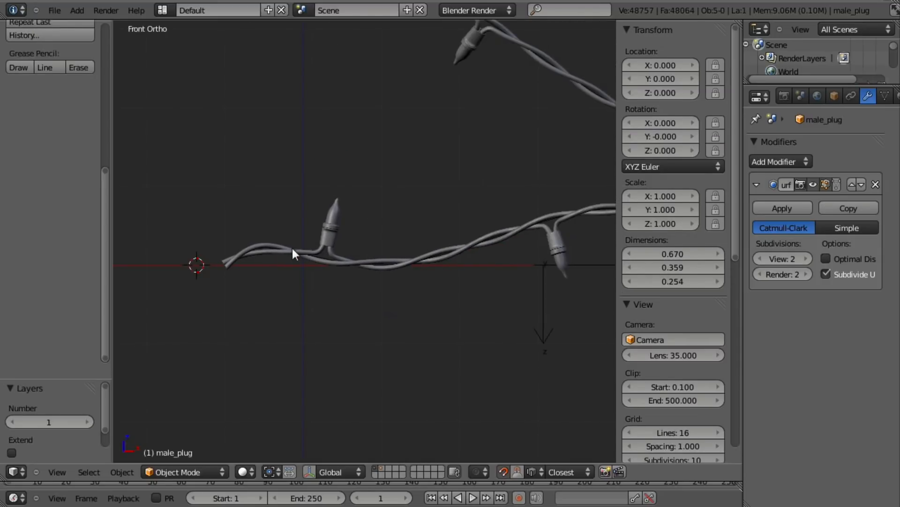
pyautogui.rightClick(270, 239)
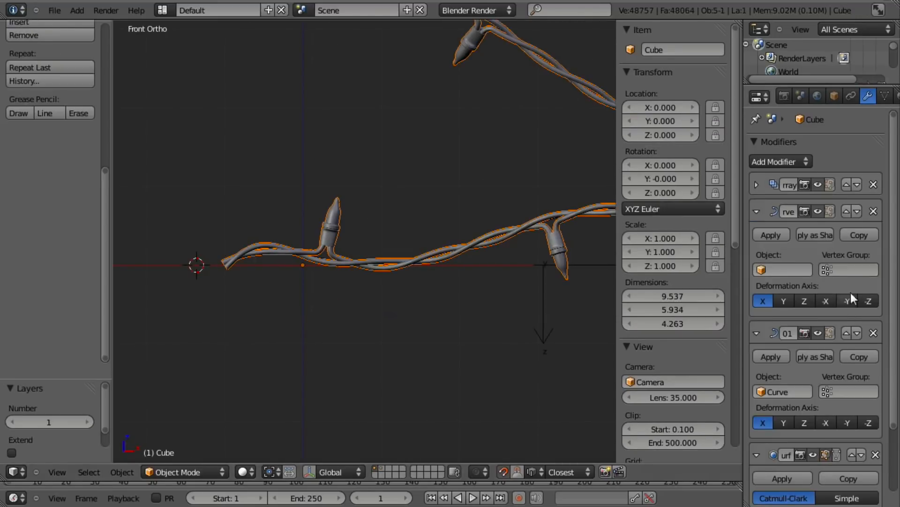
pyautogui.scroll(-3, 837, 218)
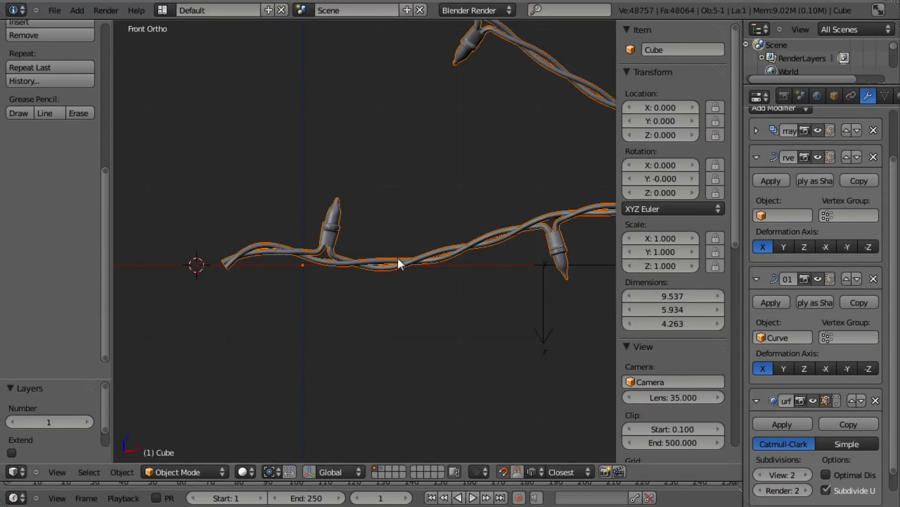
pyautogui.press('z')
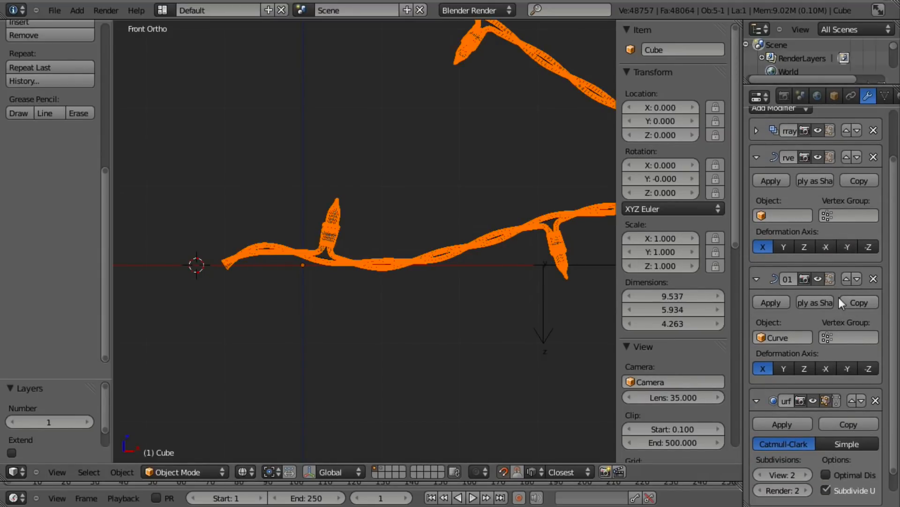
pyautogui.press('n')
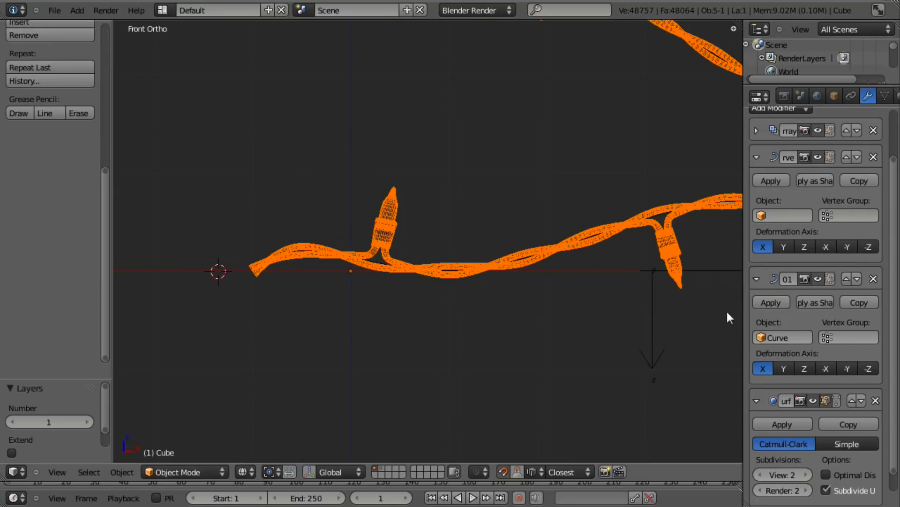
pyautogui.moveTo(741, 307); pyautogui.dragTo(690, 301)
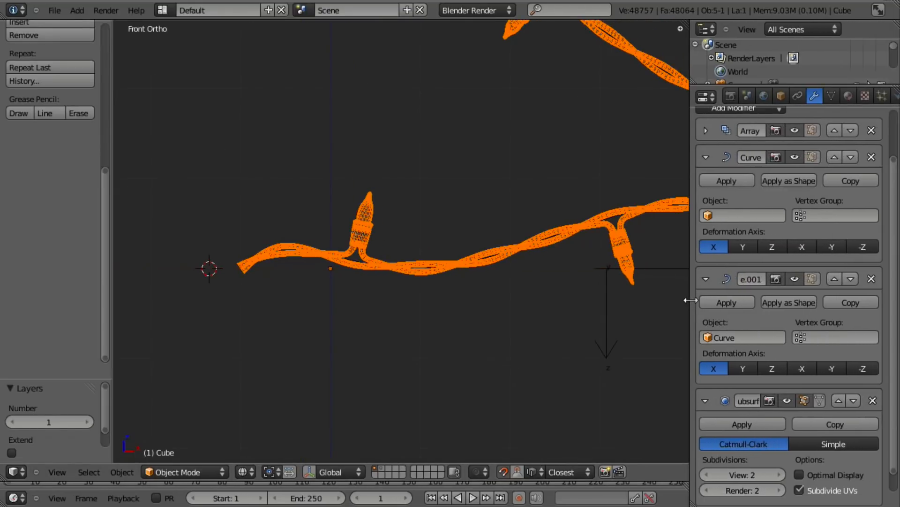
pyautogui.scroll(3, 805, 230)
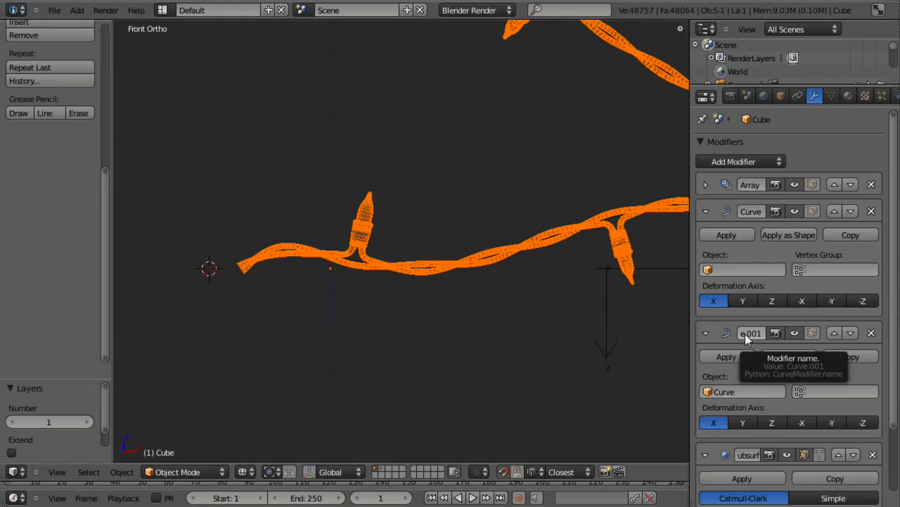
pyautogui.click(871, 333)
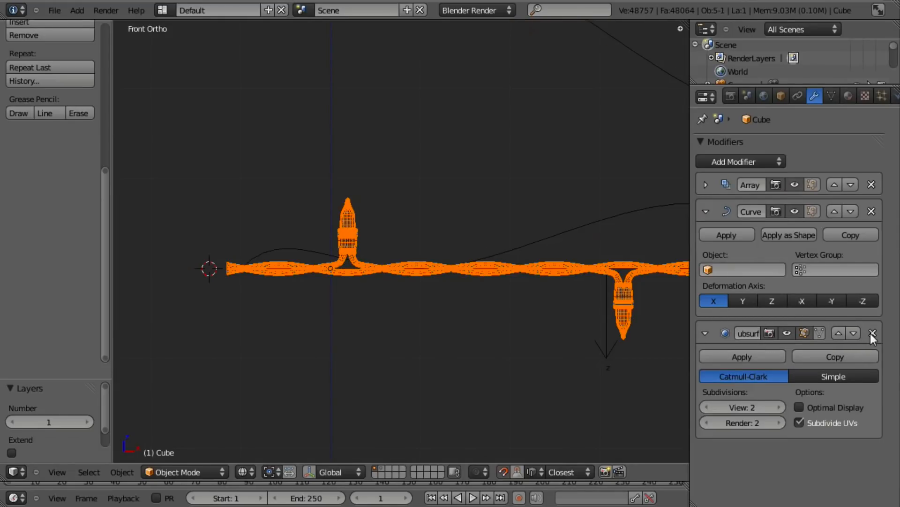
# - Set Curve as the target object of the light string's remaining Curve modifier
pyautogui.click(729, 270)
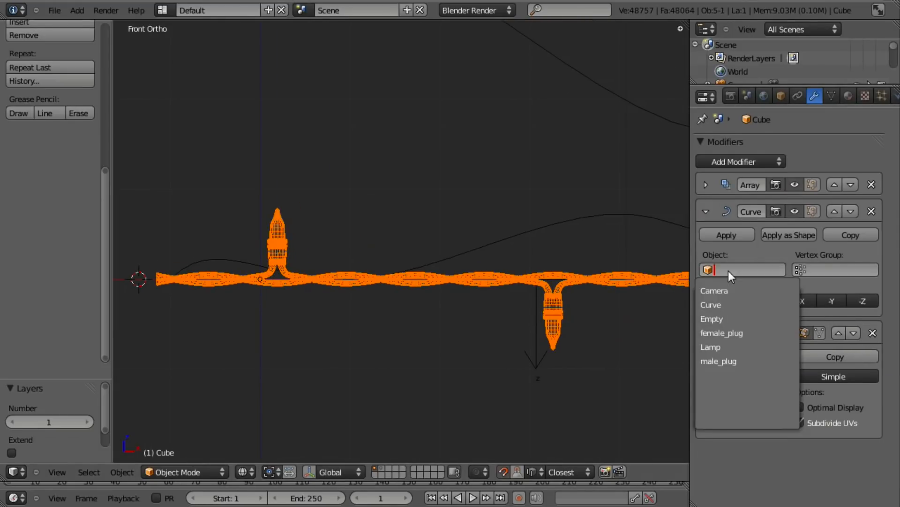
pyautogui.click(719, 305)
pyautogui.press('z')
pyautogui.scroll(-2, 469, 281)
pyautogui.moveTo(469, 280)
pyautogui.keyDown('shift'); pyautogui.mouseDown(button='middle')
pyautogui.moveTo(440, 298)
pyautogui.moveTo(342, 281)
pyautogui.moveTo(445, 285)
pyautogui.mouseUp(button='middle'); pyautogui.keyUp('shift')
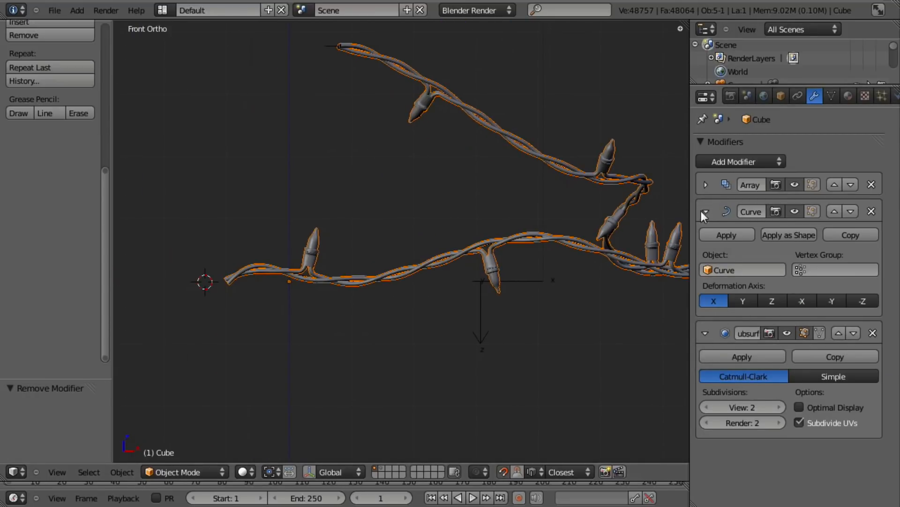
# - Try assigning male_plug as the Start Cap and female_plug as the End Cap in the light string's Array modifier
pyautogui.click(705, 212)
pyautogui.click(705, 185)
pyautogui.scroll(-3, 761, 359)
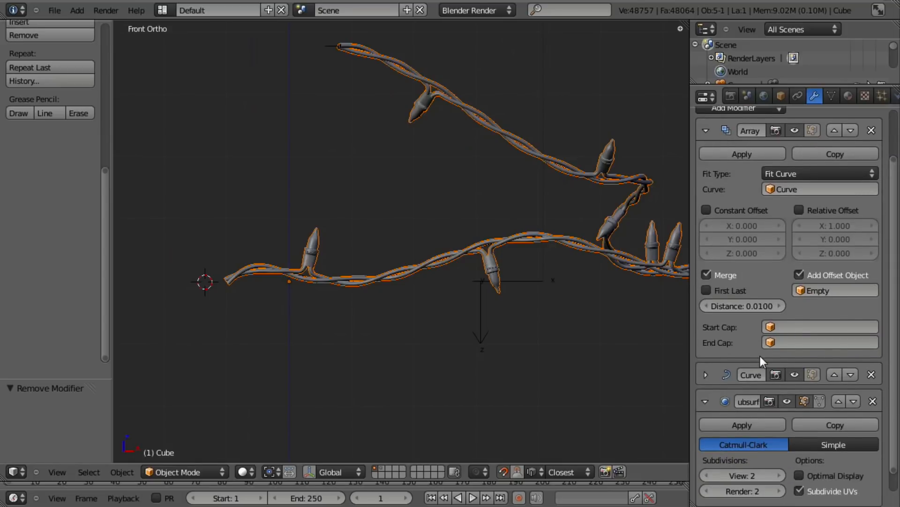
pyautogui.click(788, 327)
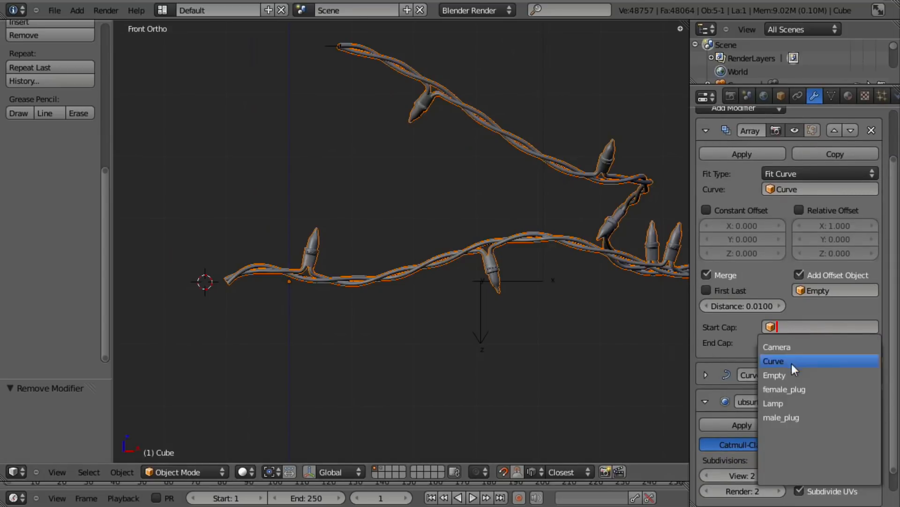
pyautogui.click(784, 418)
pyautogui.click(817, 342)
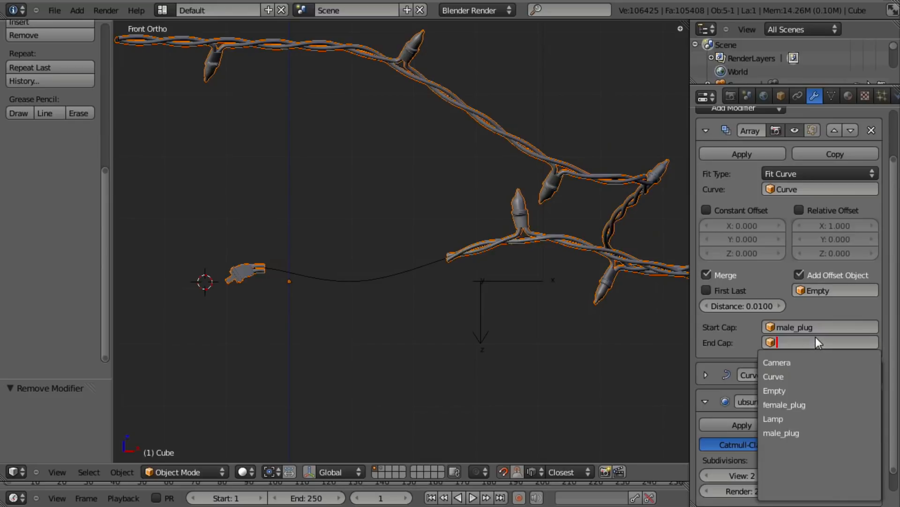
pyautogui.click(799, 403)
pyautogui.moveTo(454, 245); pyautogui.dragTo(413, 281, button='middle')
pyautogui.hotkey('ctrl', 'z')
# - Show layer 2 together with layer 1 and view the start of the light string in front wireframe
pyautogui.scroll(4, 382, 288)
pyautogui.press('KP_1')
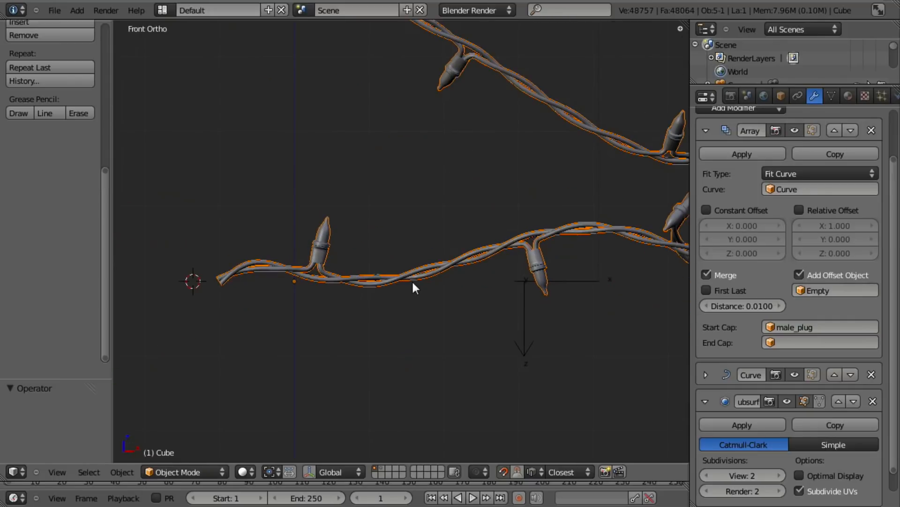
pyautogui.hotkey('shift', '2')
pyautogui.scroll(4, 248, 296)
pyautogui.keyDown('shift'); pyautogui.moveTo(248, 295); pyautogui.dragTo(400, 243, button='middle'); pyautogui.keyUp('shift')
pyautogui.press('z')
# - Apply the location of male_plug and of female_plug to their object data
pyautogui.rightClick(282, 207)
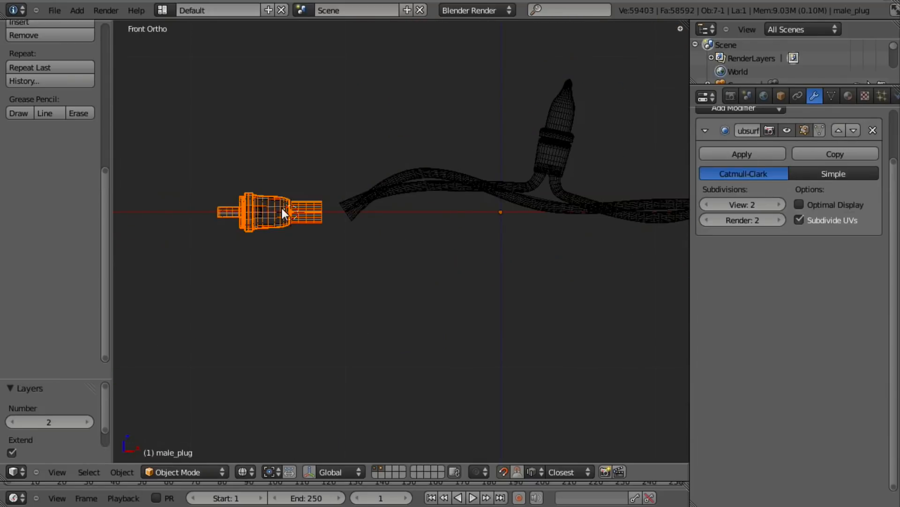
pyautogui.keyDown('shift'); pyautogui.moveTo(296, 231); pyautogui.dragTo(253, 247, button='middle'); pyautogui.keyUp('shift')
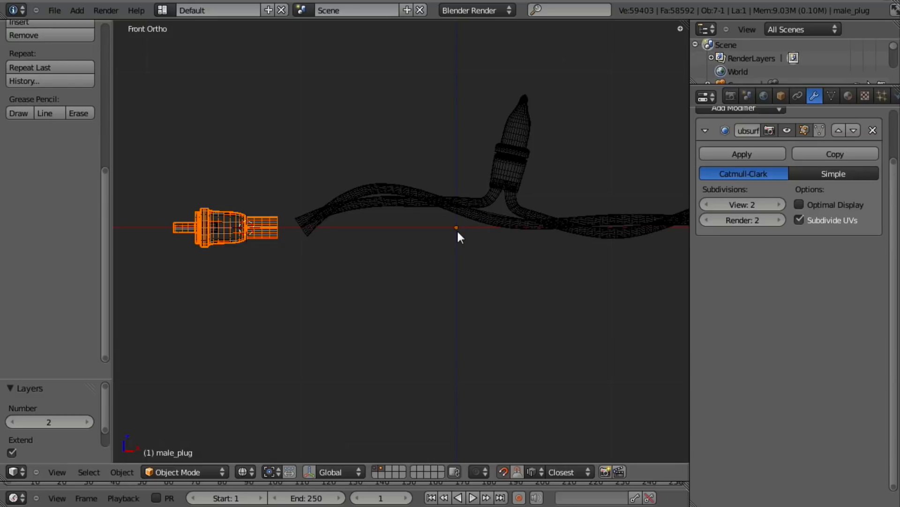
pyautogui.scroll(2, 474, 231)
pyautogui.keyDown('shift'); pyautogui.moveTo(362, 247); pyautogui.dragTo(372, 249, button='middle'); pyautogui.keyUp('shift')
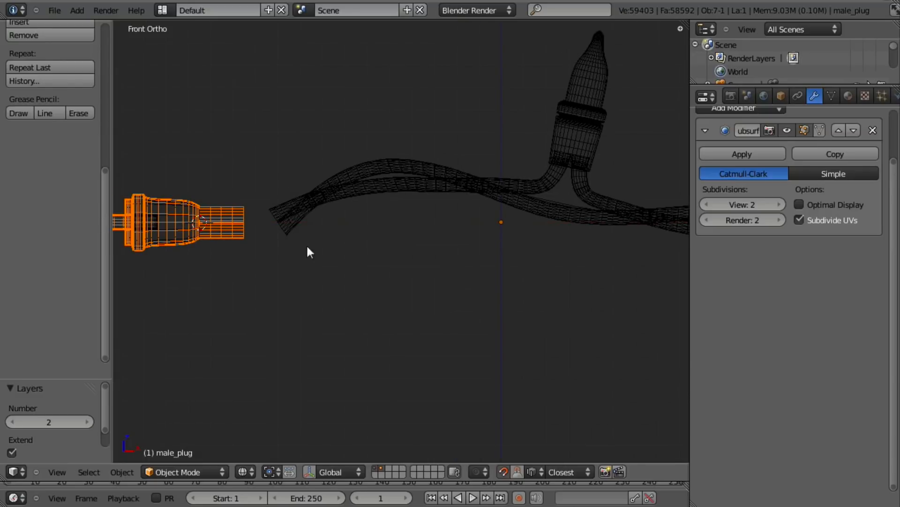
pyautogui.scroll(-4, 281, 237)
pyautogui.scroll(3, 299, 246)
pyautogui.hotkey('ctrl', 'a')
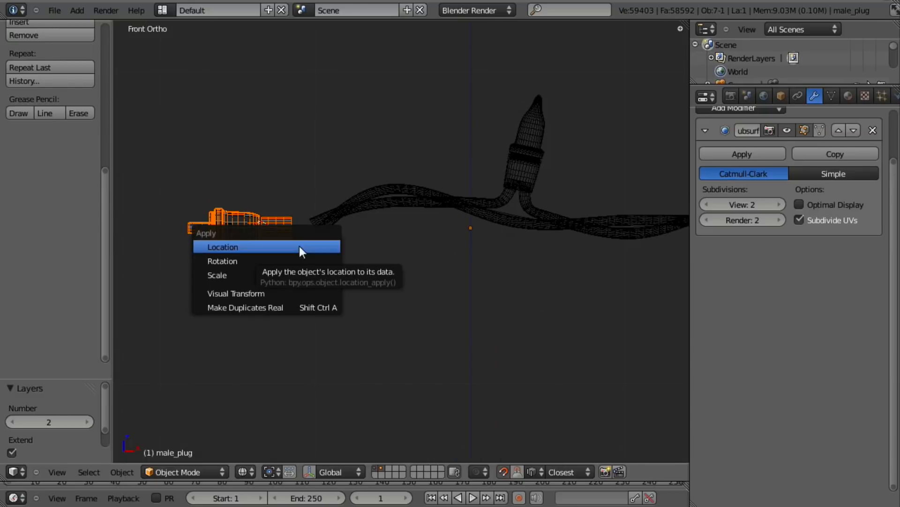
pyautogui.click(299, 247)
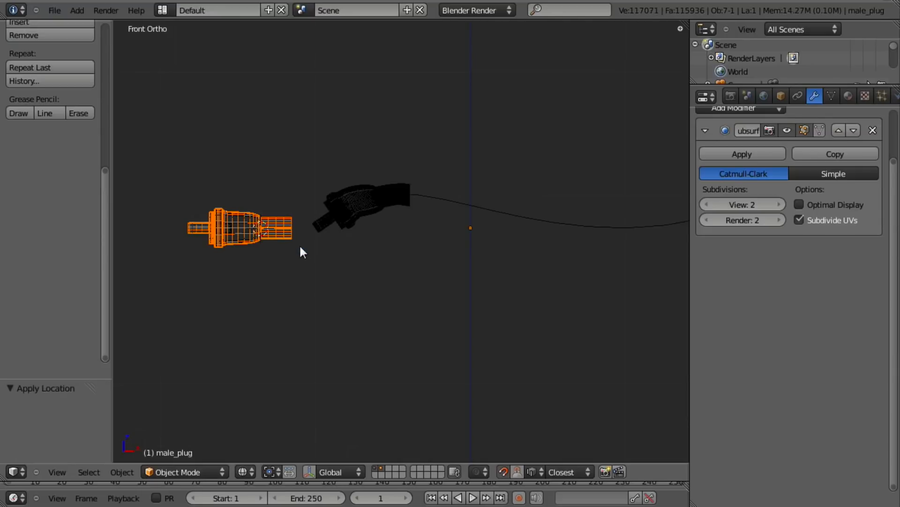
pyautogui.rightClick(251, 242)
pyautogui.hotkey('ctrl', 'a')
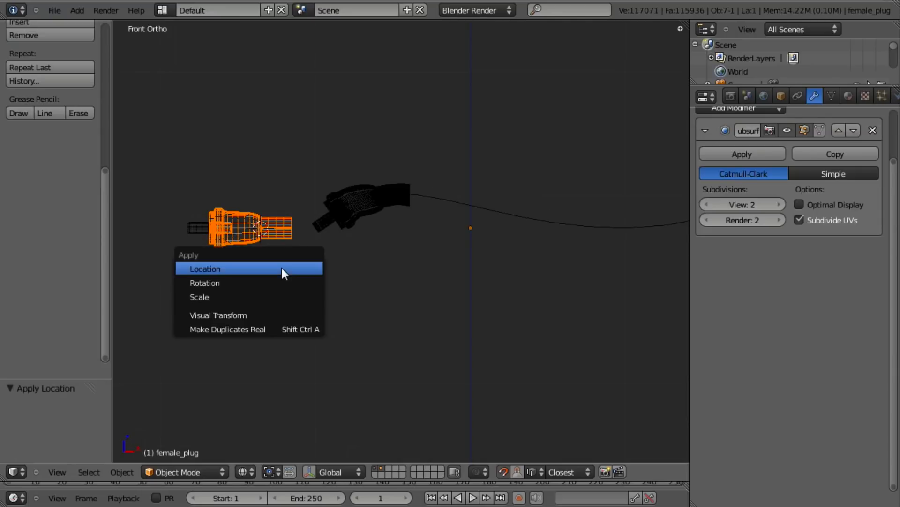
pyautogui.click(282, 268)
# - Examine from several angles how the plugs sit relative to the light string's wire ends
pyautogui.scroll(-6, 332, 263)
pyautogui.keyDown('shift'); pyautogui.moveTo(490, 261); pyautogui.dragTo(393, 299, button='middle'); pyautogui.keyUp('shift')
pyautogui.press('z')
pyautogui.scroll(-3, 383, 253)
pyautogui.moveTo(382, 252)
pyautogui.mouseDown(button='middle')
pyautogui.moveTo(387, 303)
pyautogui.moveTo(401, 311)
pyautogui.moveTo(487, 237)
pyautogui.mouseUp(button='middle')
pyautogui.scroll(4, 401, 311)
pyautogui.scroll(5, 486, 237)
pyautogui.press('z')
pyautogui.rightClick(337, 206)
pyautogui.press('z')
pyautogui.keyDown('shift'); pyautogui.moveTo(350, 257); pyautogui.dragTo(442, 261, button='middle'); pyautogui.keyUp('shift')
pyautogui.press('z')
pyautogui.rightClick(373, 224)
pyautogui.press('z')
pyautogui.scroll(3, 413, 285)
# - Inspect the male_plug mesh in Edit Mode and return to the front wireframe view
pyautogui.press('Tab')
pyautogui.press('a')
pyautogui.scroll(1, 413, 287)
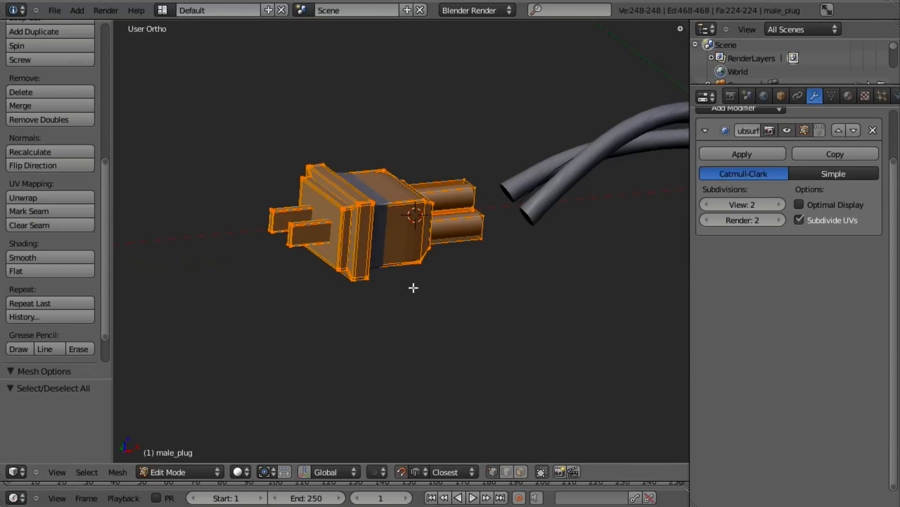
pyautogui.click(413, 287)
pyautogui.press('Tab')
pyautogui.scroll(-1, 414, 282)
pyautogui.moveTo(415, 282)
pyautogui.keyDown('shift'); pyautogui.mouseDown(button='middle')
pyautogui.moveTo(392, 291)
pyautogui.moveTo(392, 280)
pyautogui.mouseUp(button='middle'); pyautogui.keyUp('shift')
pyautogui.scroll(-2, 396, 280)
pyautogui.press('z')
pyautogui.press('KP_1')
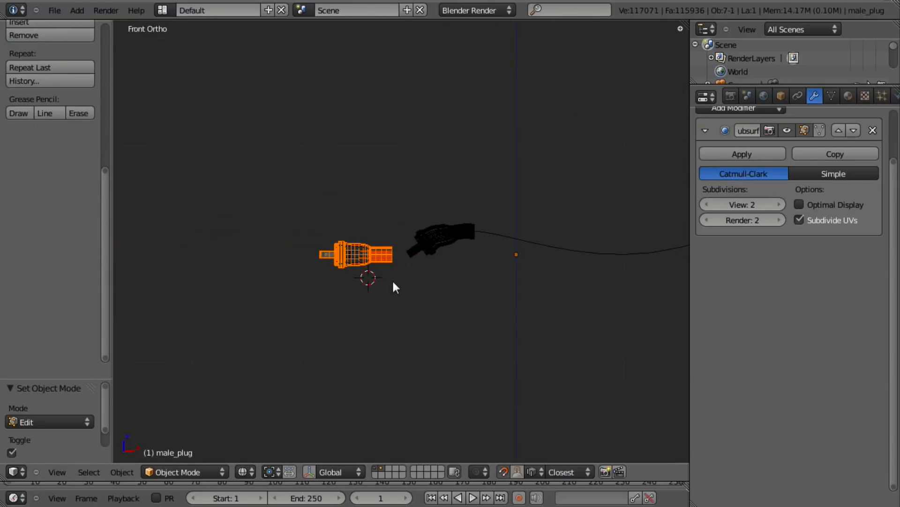
# - Lower the Subsurf View subdivisions to 1 on both male_plug and the light string
pyautogui.click(715, 206)
pyautogui.scroll(4, 581, 246)
pyautogui.press('z')
pyautogui.press('z')
pyautogui.rightClick(403, 249)
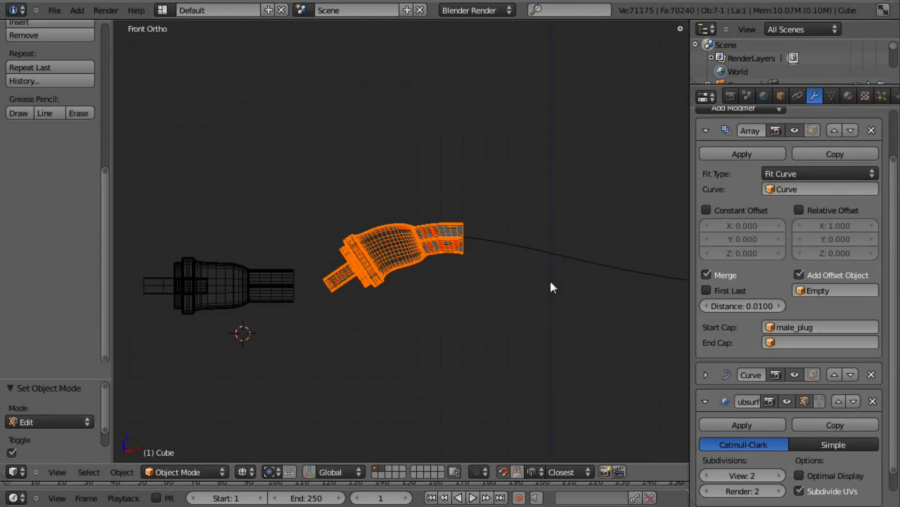
pyautogui.scroll(-2, 782, 326)
pyautogui.click(716, 454)
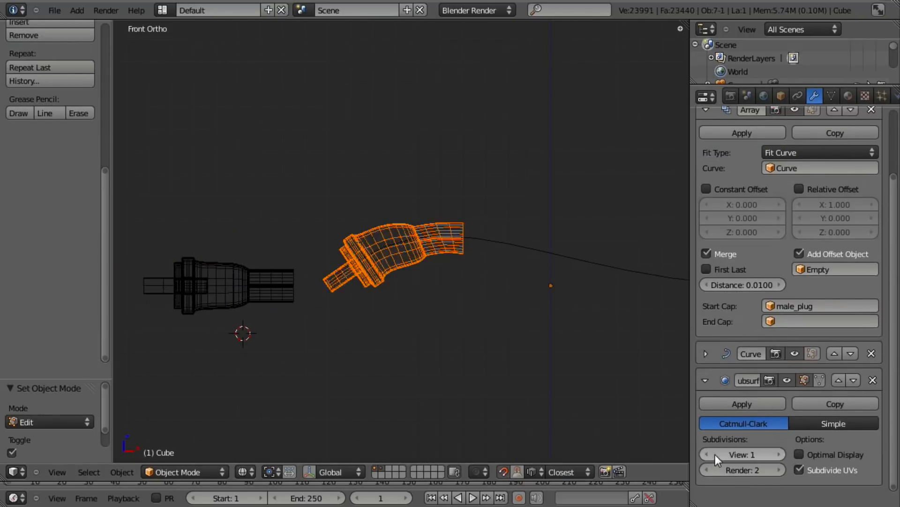
# - Move the whole male_plug mesh along X in Edit Mode so that it sits around its object origin
pyautogui.press('z')
pyautogui.scroll(-5, 433, 290)
pyautogui.scroll(4, 416, 276)
pyautogui.press('z')
pyautogui.scroll(-5, 415, 275)
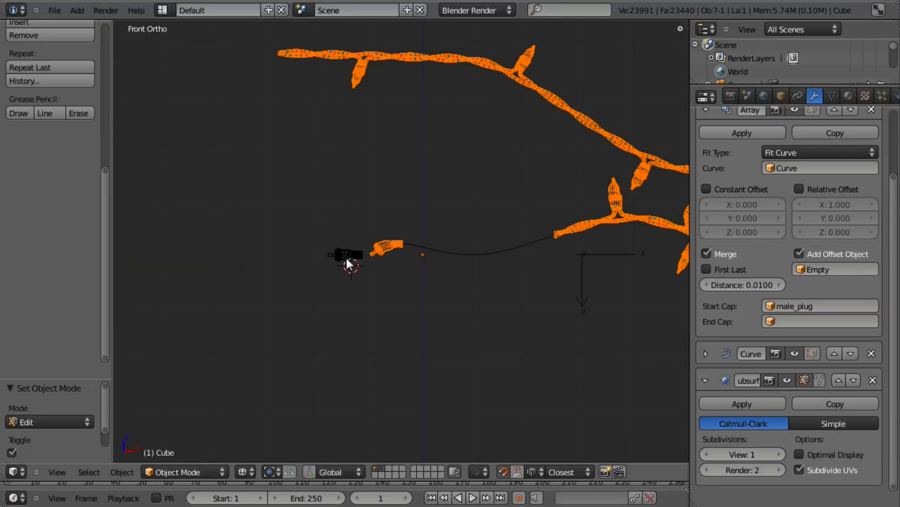
pyautogui.rightClick(346, 255)
pyautogui.press('g')
pyautogui.click(404, 280)
pyautogui.scroll(5, 404, 299)
pyautogui.press('Tab')
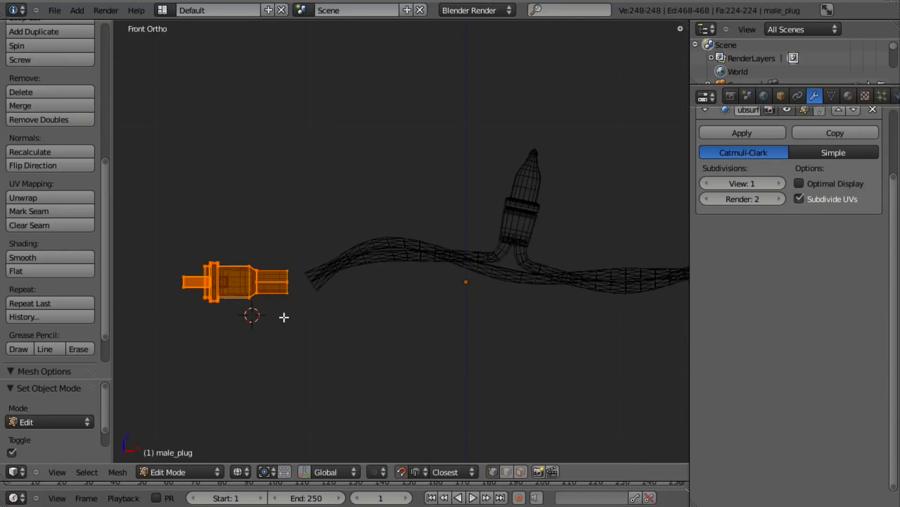
pyautogui.press('g')
pyautogui.press('x')
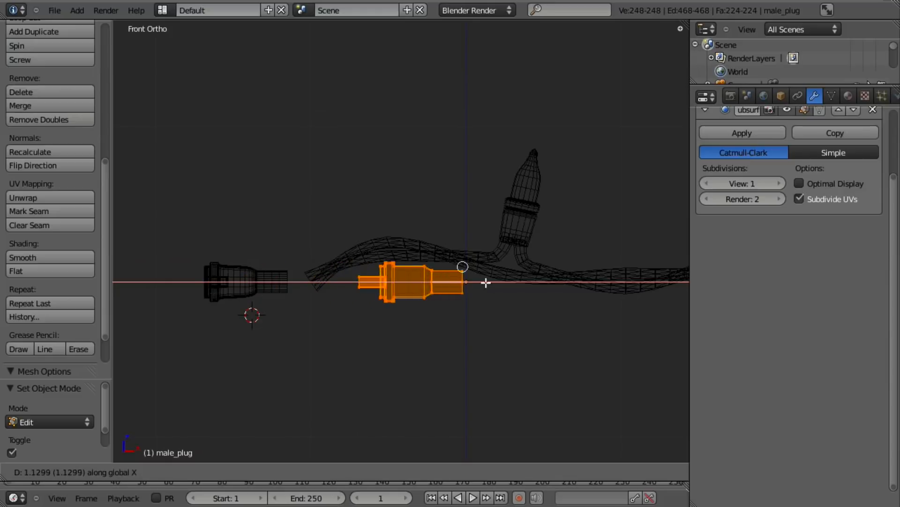
pyautogui.click(514, 276)
pyautogui.press('Tab')
# - Try moving the whole female_plug mesh about 1.48 units along X to line up with male_plug
pyautogui.rightClick(261, 287)
pyautogui.press('Tab')
pyautogui.press('a')
pyautogui.press('g')
pyautogui.press('x')
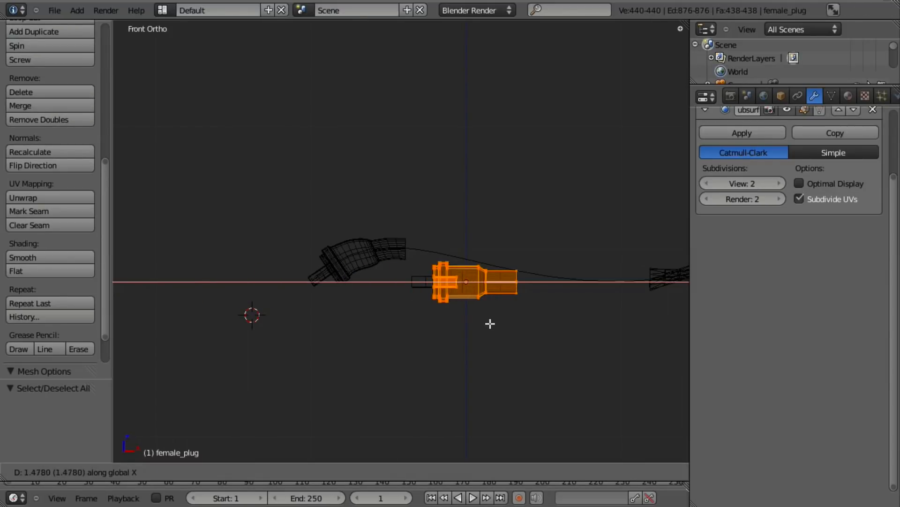
pyautogui.click(490, 324)
pyautogui.press('Tab')
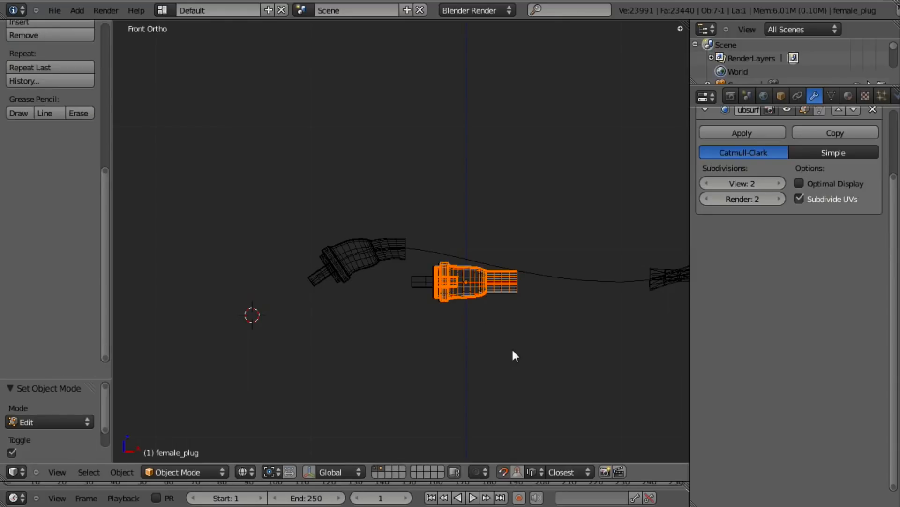
# - Check the female_plug wire end up close and undo the last move of its mesh
pyautogui.press('Tab')
pyautogui.press('g')
pyautogui.press('x')
pyautogui.rightClick(512, 350)
pyautogui.keyDown('shift'); pyautogui.moveTo(513, 349); pyautogui.dragTo(402, 316, button='middle'); pyautogui.keyUp('shift')
pyautogui.scroll(7, 402, 317)
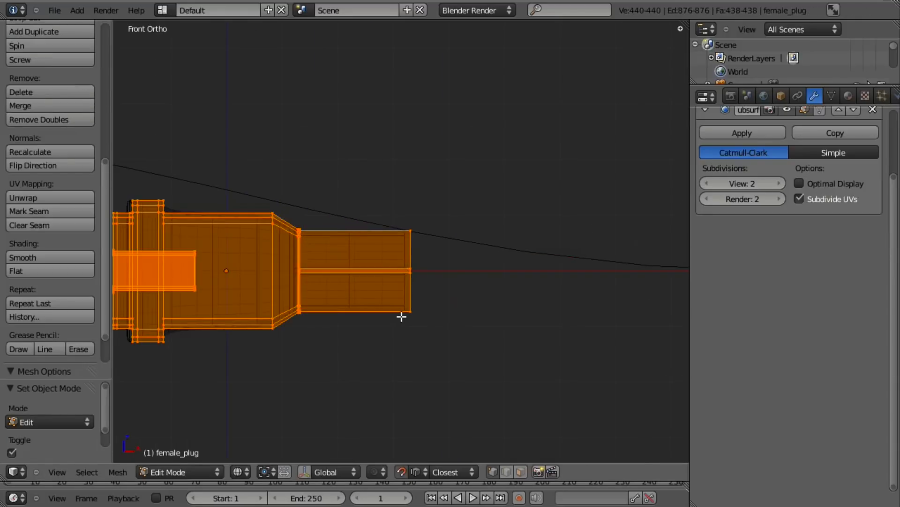
pyautogui.scroll(-6, 401, 316)
pyautogui.hotkey('ctrl', 'z')
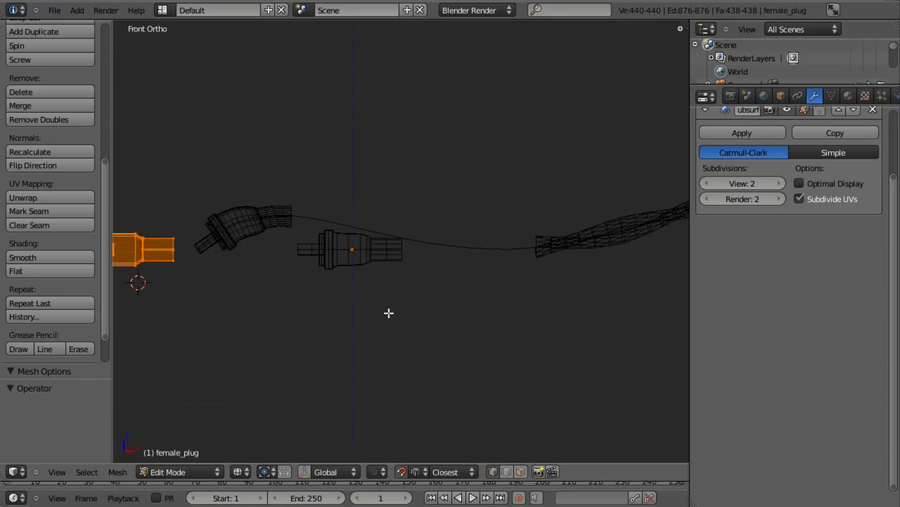
pyautogui.press('g')
pyautogui.press('x')
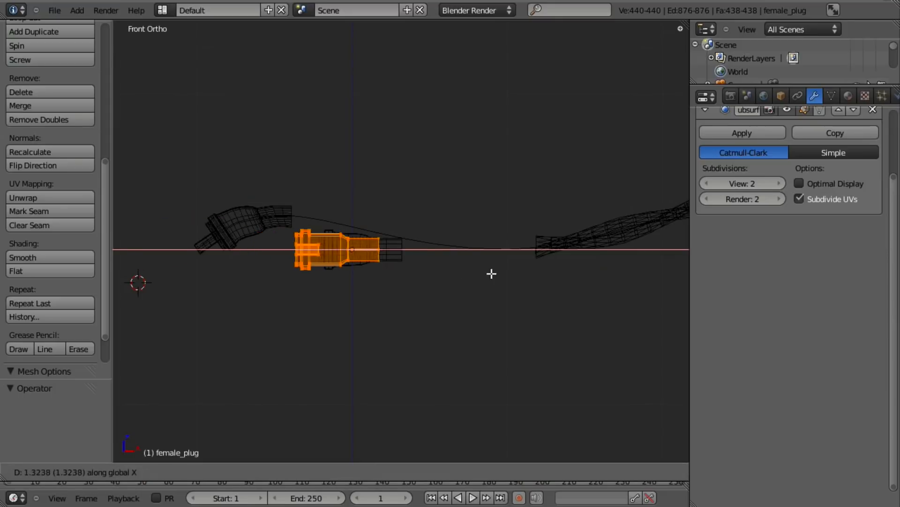
pyautogui.rightClick(524, 272)
# - Move the female_plug mesh along X, fine-tuning at close zoom until its wire end lines up with male_plug's
pyautogui.press('g')
pyautogui.press('x')
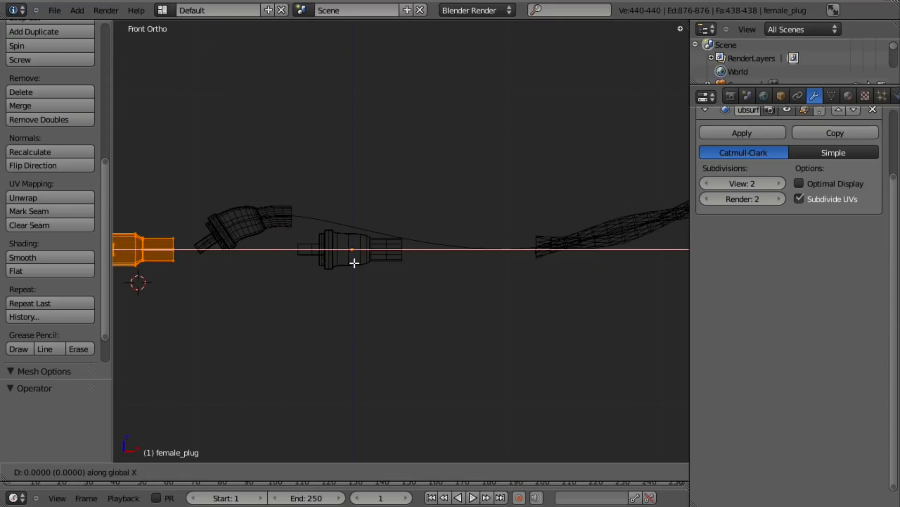
pyautogui.click(577, 278)
pyautogui.scroll(5, 408, 280)
pyautogui.press('g')
pyautogui.press('x')
pyautogui.click(437, 293)
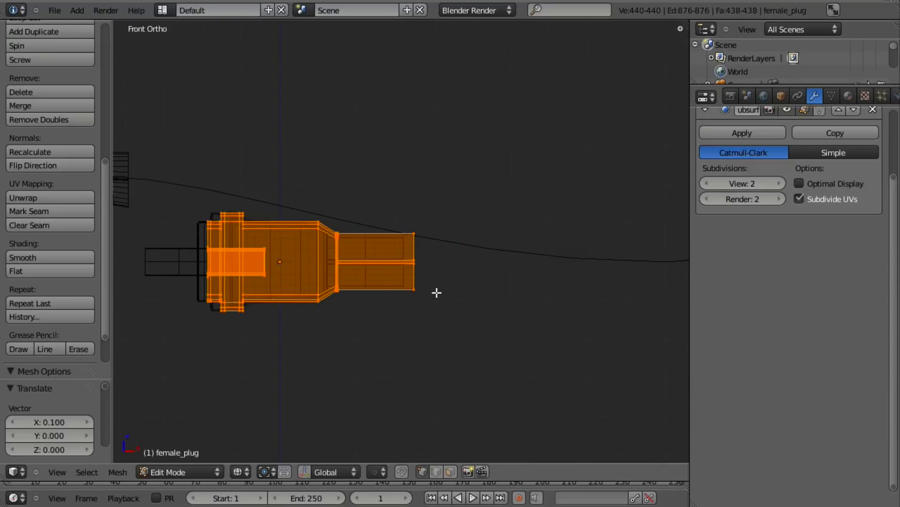
pyautogui.scroll(4, 432, 297)
pyautogui.press('g')
pyautogui.press('x')
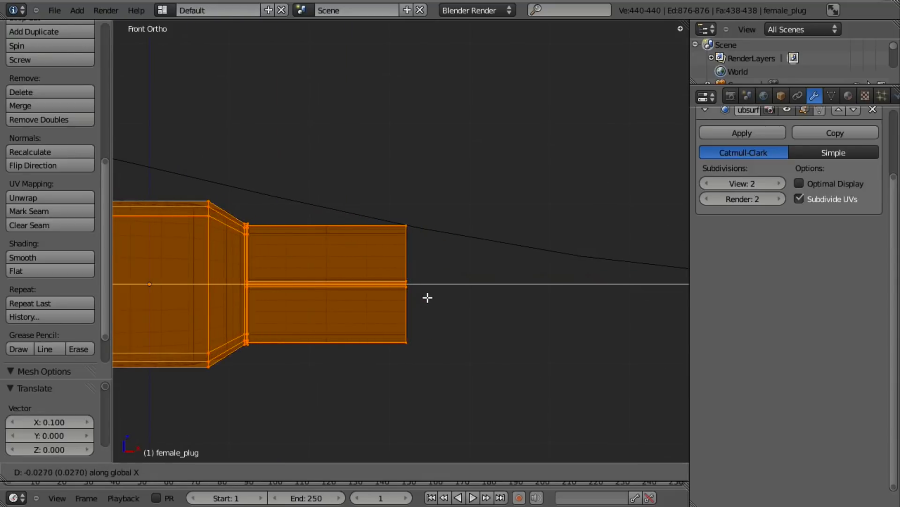
pyautogui.click(438, 293)
# - Return to Object Mode and apply the location of the repositioned female_plug and male_plug
pyautogui.press('Tab')
pyautogui.scroll(-4, 358, 324)
pyautogui.keyDown('shift'); pyautogui.moveTo(358, 323); pyautogui.dragTo(483, 307, button='middle'); pyautogui.keyUp('shift')
pyautogui.hotkey('ctrl', 'a')
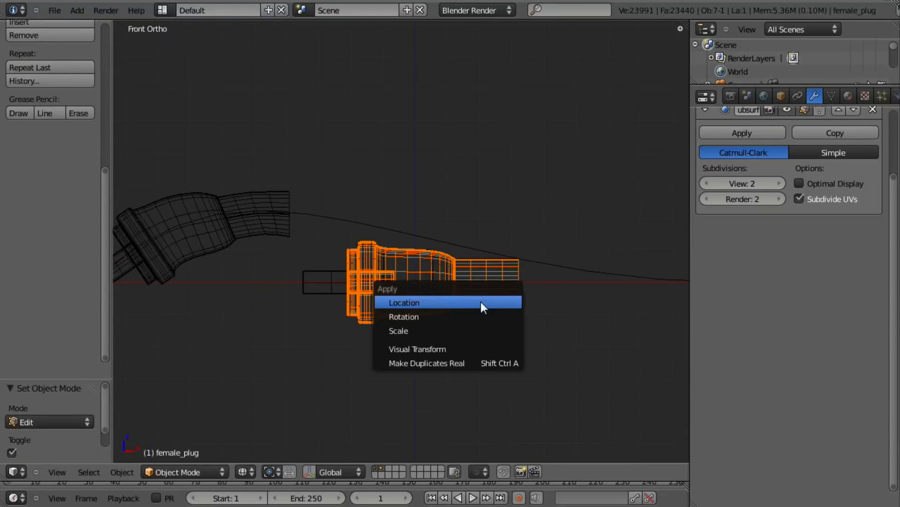
pyautogui.click(480, 302)
pyautogui.rightClick(435, 310)
pyautogui.hotkey('ctrl', 'a')
pyautogui.click(432, 309)
# - Apply the location of the light string object
pyautogui.scroll(-6, 432, 309)
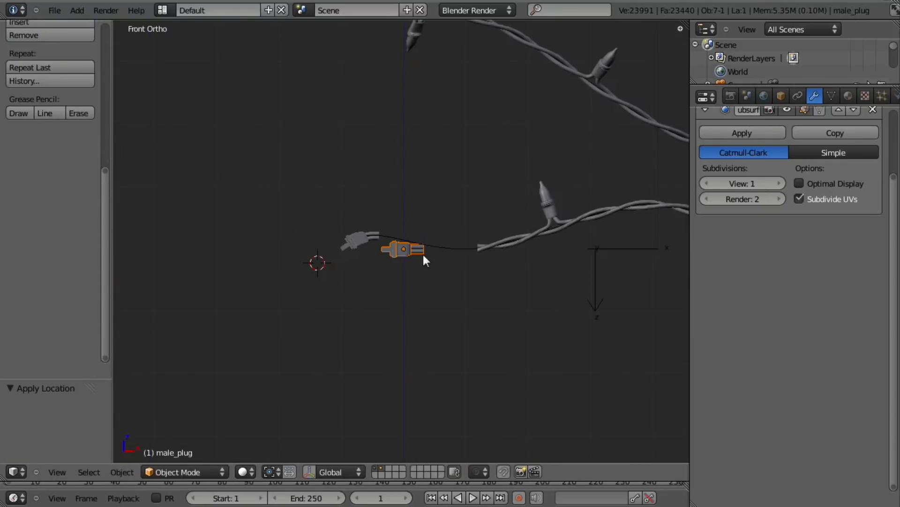
pyautogui.rightClick(523, 234)
pyautogui.rightClick(522, 234)
pyautogui.hotkey('ctrl', 'a')
pyautogui.click(524, 236)
# - Inspect the repositioned plugs against the start of the light string in shaded and wireframe display
pyautogui.press('z')
pyautogui.moveTo(453, 238)
pyautogui.mouseDown(button='middle')
pyautogui.moveTo(443, 296)
pyautogui.moveTo(378, 288)
pyautogui.moveTo(370, 318)
pyautogui.moveTo(401, 394)
pyautogui.moveTo(454, 237)
pyautogui.moveTo(386, 350)
pyautogui.moveTo(376, 241)
pyautogui.moveTo(327, 203)
pyautogui.moveTo(387, 284)
pyautogui.moveTo(403, 284)
pyautogui.mouseUp(button='middle')
pyautogui.scroll(-5, 376, 294)
pyautogui.scroll(3, 407, 401)
pyautogui.scroll(3, 386, 350)
pyautogui.scroll(2, 358, 302)
pyautogui.press('z')
pyautogui.rightClick(338, 298)
pyautogui.rightClick(337, 301)
pyautogui.press('z')
pyautogui.scroll(-5, 412, 328)
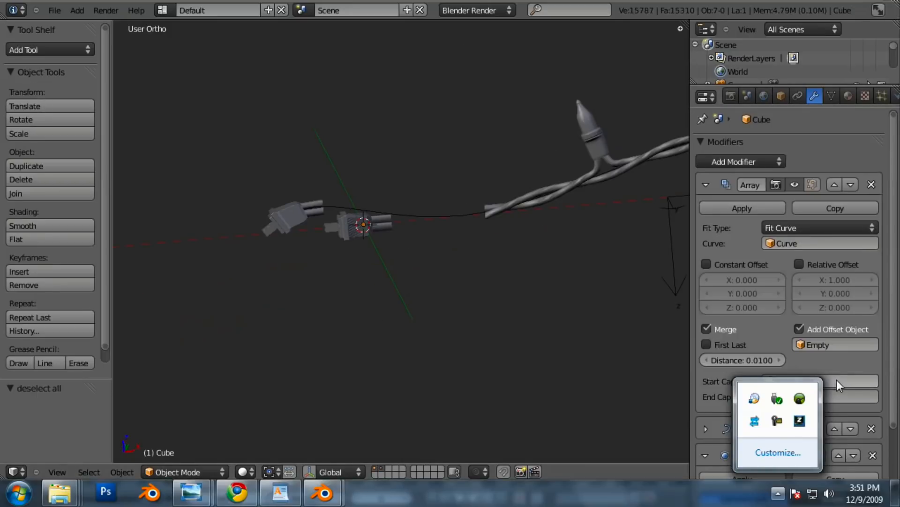
pyautogui.click(835, 362)
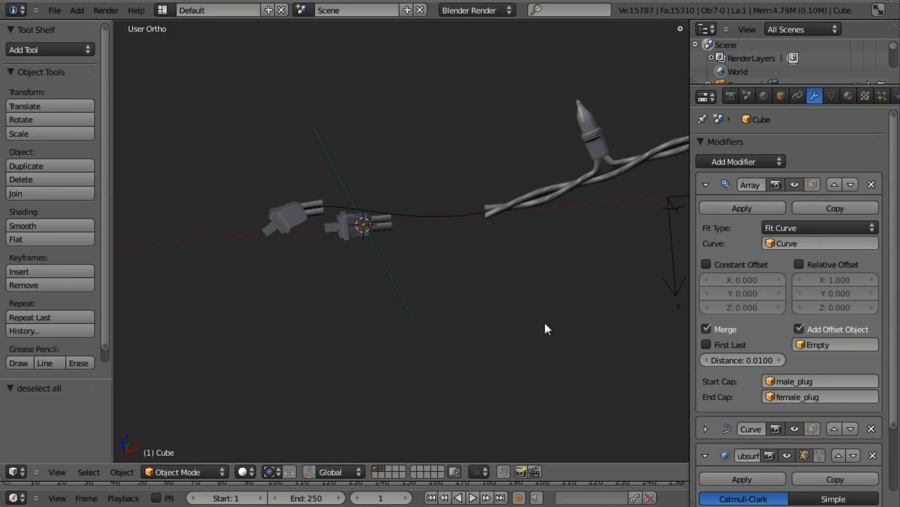
# - Examine the spacing between the plug caps and both ends of the light string
pyautogui.rightClick(369, 221)
pyautogui.scroll(-3, 337, 263)
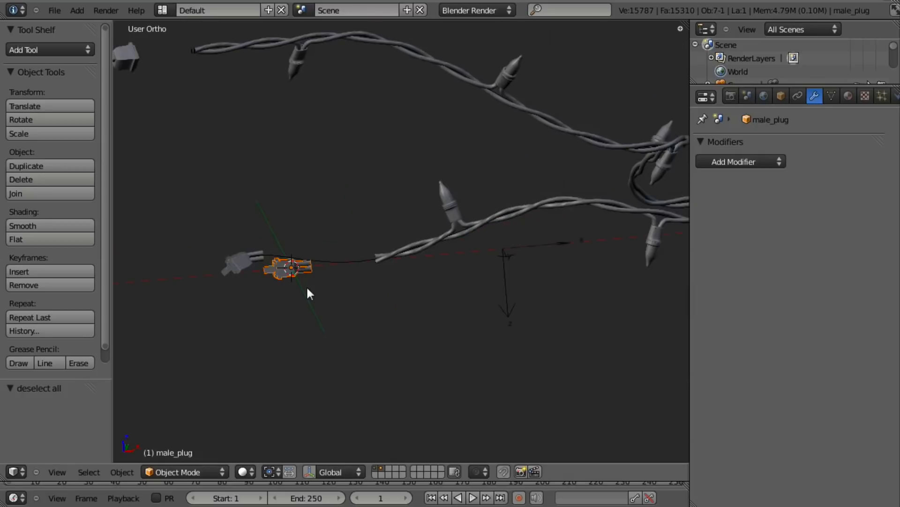
pyautogui.scroll(-2, 242, 304)
pyautogui.press('a')
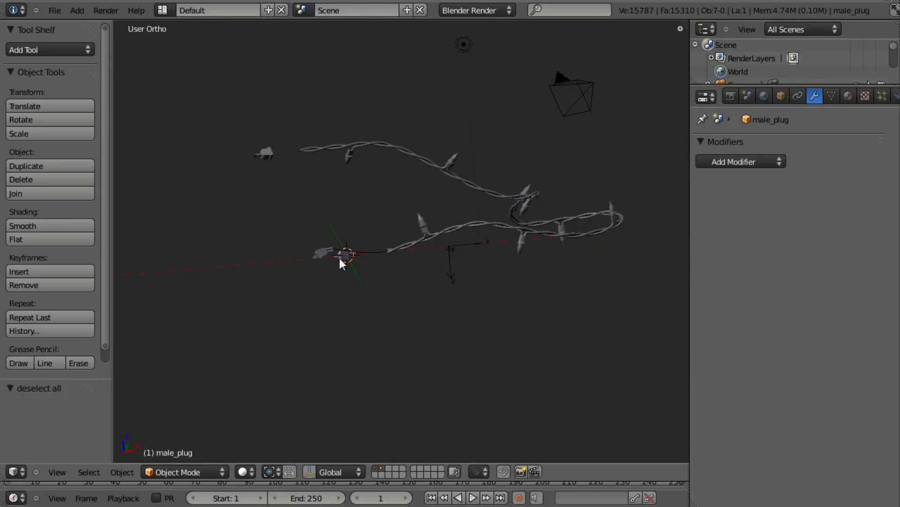
pyautogui.scroll(3, 345, 256)
pyautogui.moveTo(382, 264); pyautogui.dragTo(388, 266, button='middle')
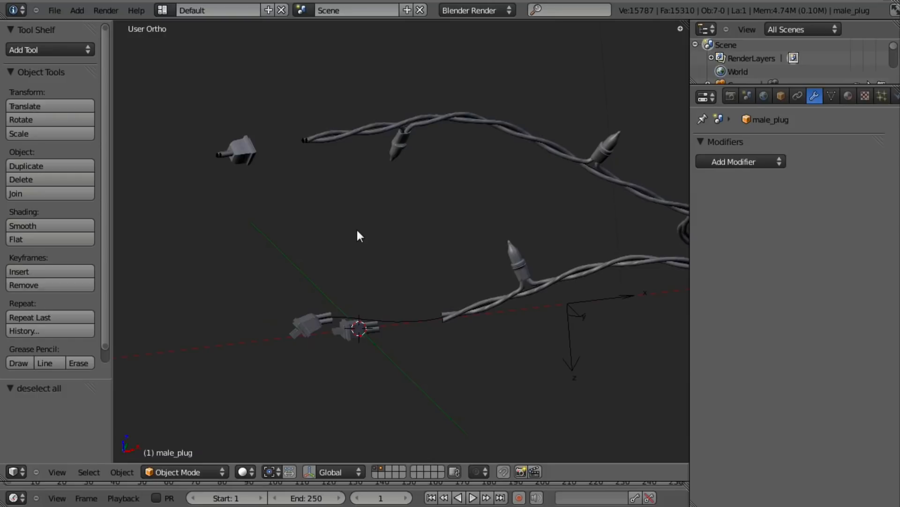
# - Turn off the viewport display of the light string's Curve and Array modifiers to isolate its base segment in front wireframe
pyautogui.rightClick(249, 157)
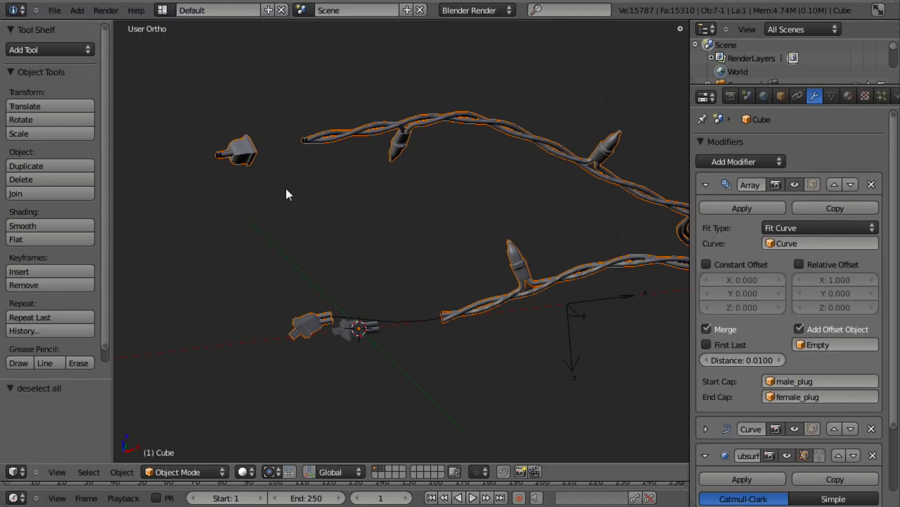
pyautogui.press('KP_1')
pyautogui.press('z')
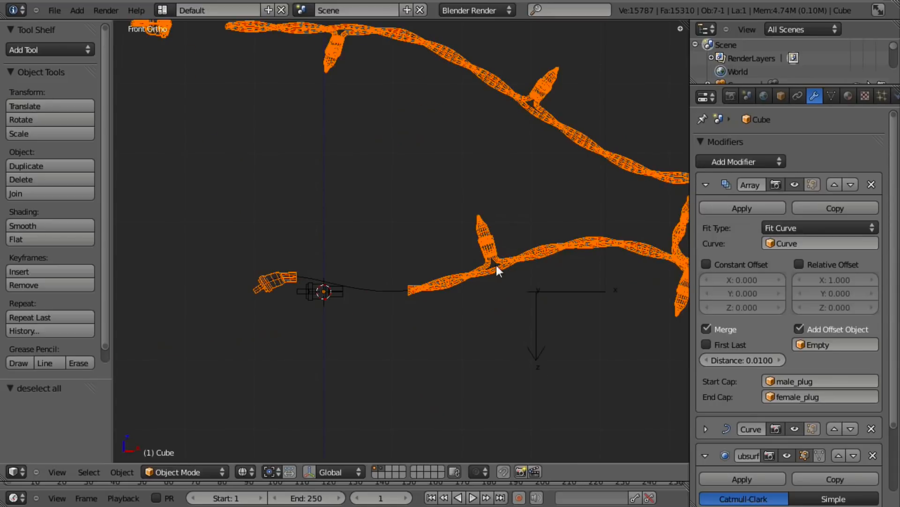
pyautogui.rightClick(334, 292)
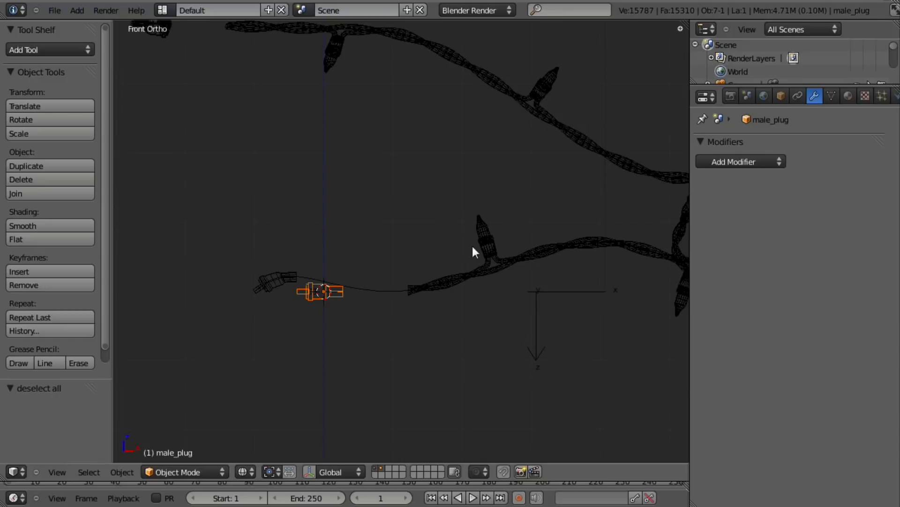
pyautogui.rightClick(490, 243)
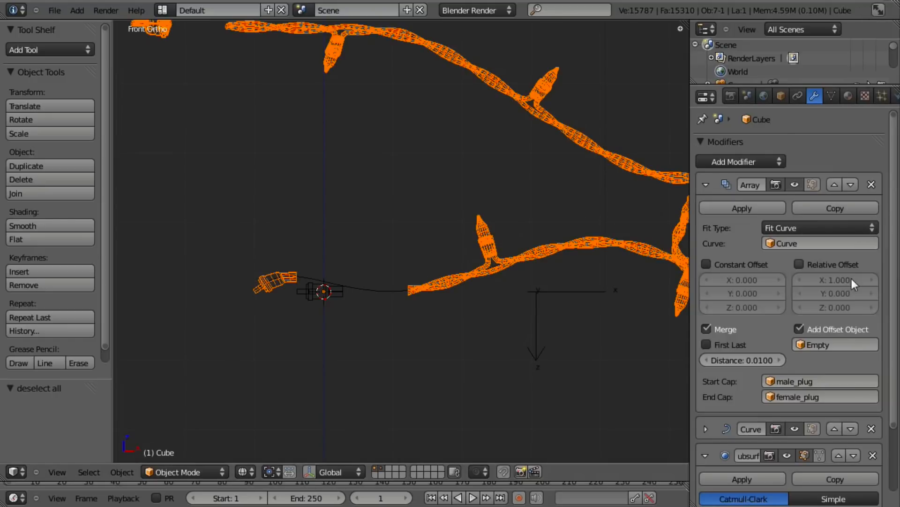
pyautogui.scroll(-2, 821, 341)
pyautogui.click(795, 401)
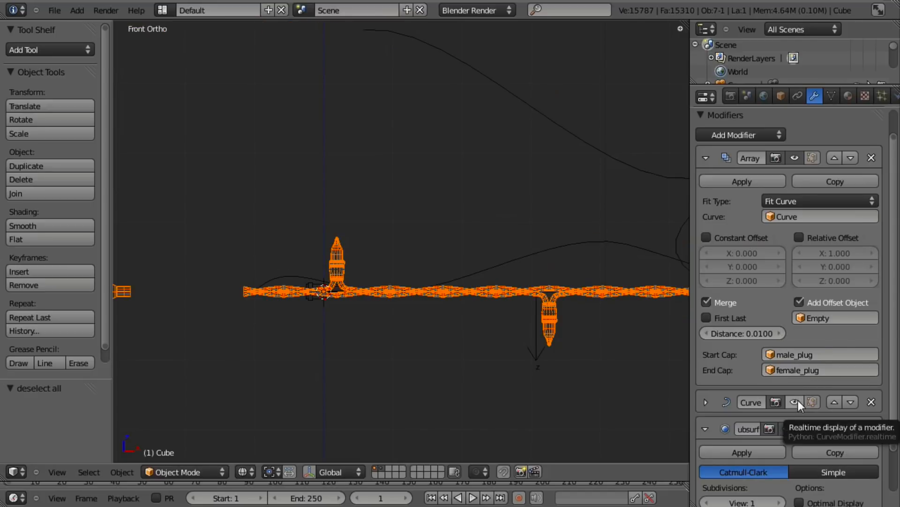
pyautogui.click(794, 160)
pyautogui.keyDown('shift'); pyautogui.moveTo(336, 312); pyautogui.dragTo(371, 226, button='middle'); pyautogui.keyUp('shift')
pyautogui.scroll(5, 372, 195)
pyautogui.scroll(-6, 416, 231)
pyautogui.scroll(5, 375, 253)
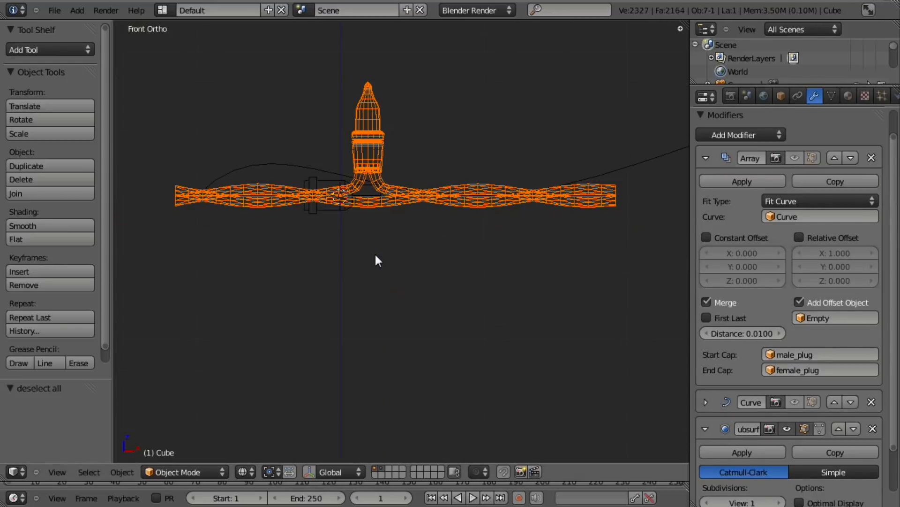
# - Move male_plug along the X axis by about 1.638 to the far end of the base light segment
pyautogui.rightClick(329, 206)
pyautogui.keyDown('shift'); pyautogui.moveTo(311, 225); pyautogui.dragTo(401, 238, button='middle'); pyautogui.keyUp('shift')
pyautogui.scroll(4, 420, 227)
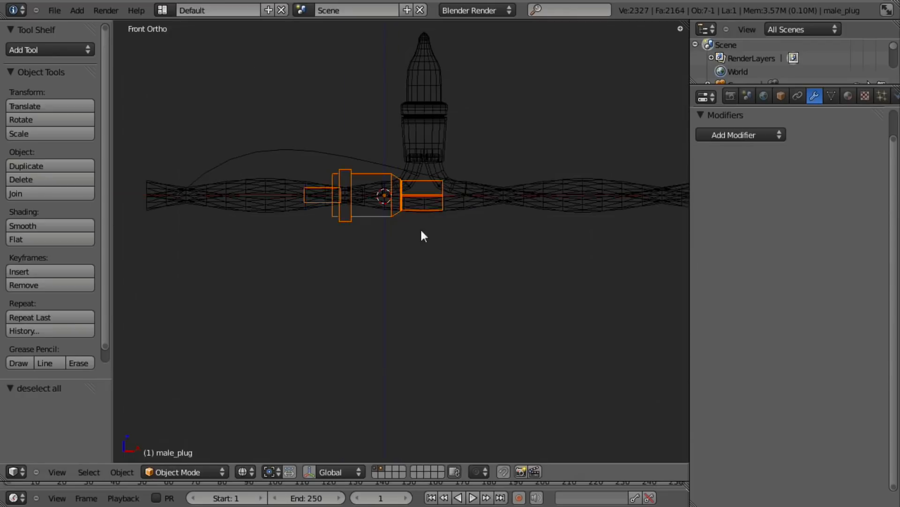
pyautogui.keyDown('shift'); pyautogui.moveTo(316, 220); pyautogui.dragTo(264, 238, button='middle'); pyautogui.keyUp('shift')
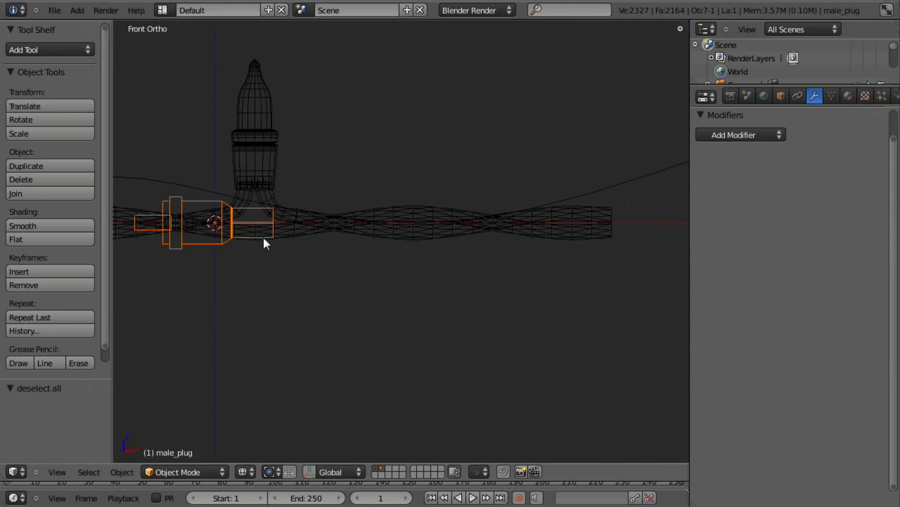
pyautogui.press('g')
pyautogui.press('x')
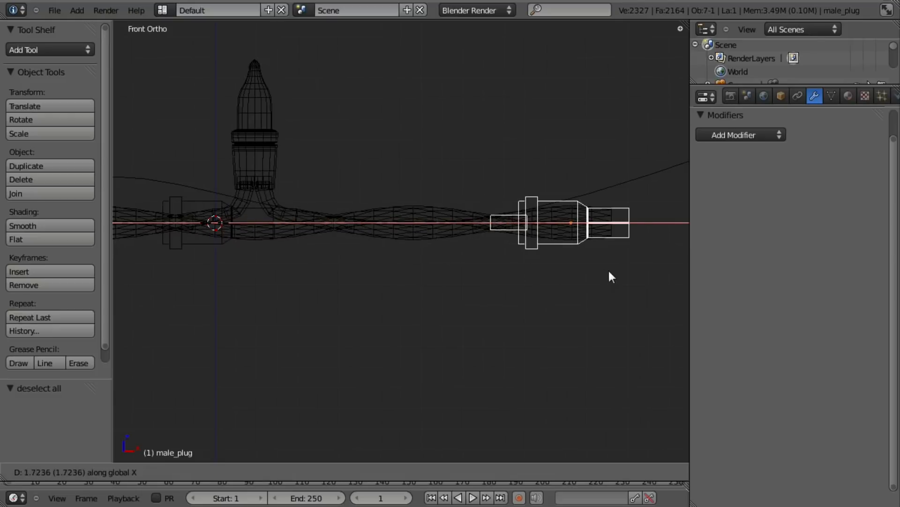
pyautogui.click(590, 267)
# - Fine-tune male_plug along the X axis so its wire stubs end flush with the end of the base segment
pyautogui.scroll(-5, 586, 266)
pyautogui.press('z')
pyautogui.keyDown('shift'); pyautogui.moveTo(422, 272); pyautogui.dragTo(458, 276, button='middle'); pyautogui.keyUp('shift')
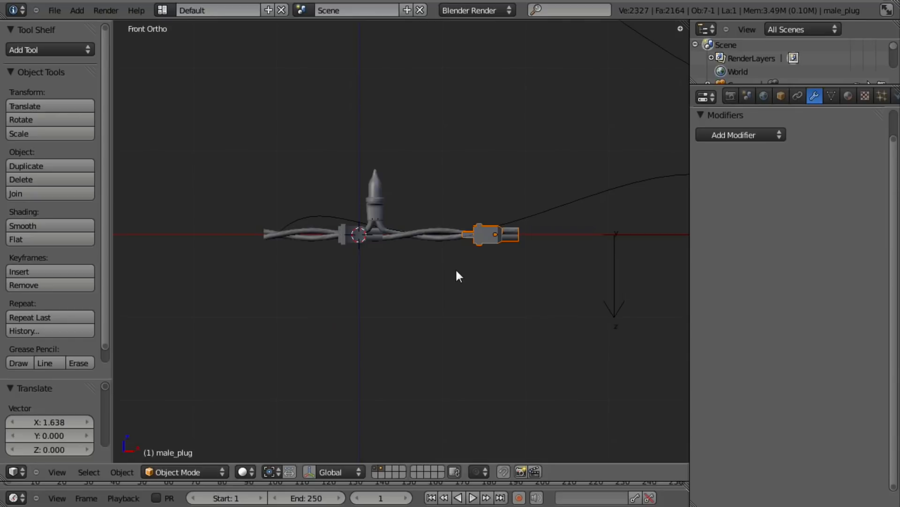
pyautogui.scroll(3, 459, 271)
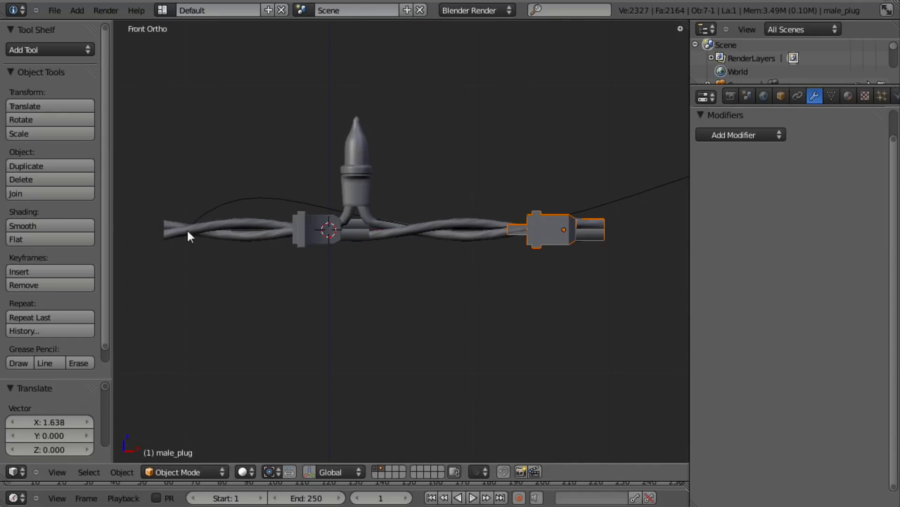
pyautogui.keyDown('shift'); pyautogui.moveTo(402, 262); pyautogui.dragTo(342, 262, button='middle'); pyautogui.keyUp('shift')
pyautogui.press('z')
pyautogui.keyDown('shift'); pyautogui.moveTo(538, 238); pyautogui.dragTo(562, 241, button='middle'); pyautogui.keyUp('shift')
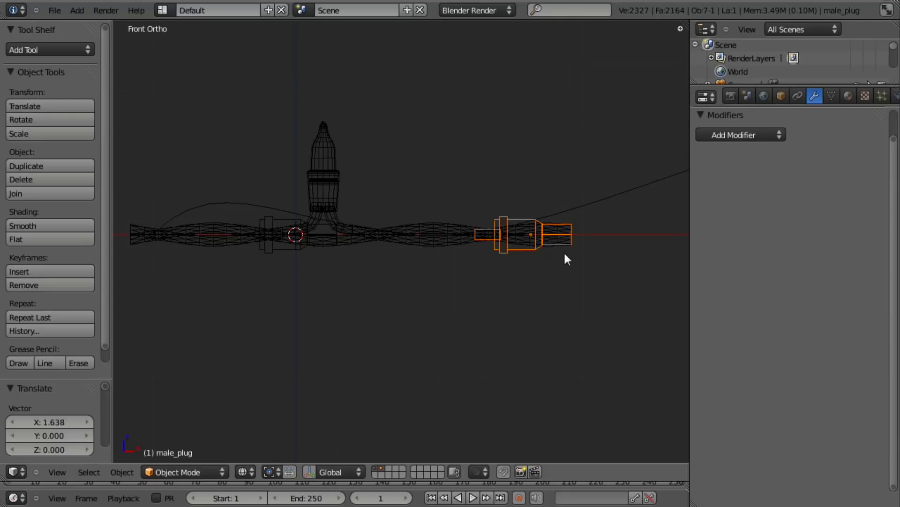
pyautogui.keyDown('shift'); pyautogui.moveTo(573, 232); pyautogui.dragTo(426, 228, button='middle'); pyautogui.keyUp('shift')
pyautogui.scroll(2, 483, 237)
pyautogui.scroll(7, 425, 230)
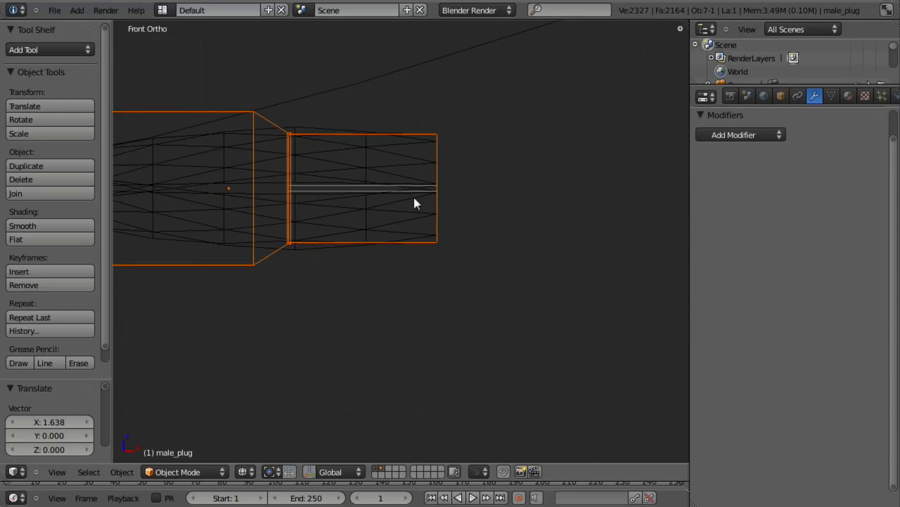
pyautogui.scroll(-7, 408, 223)
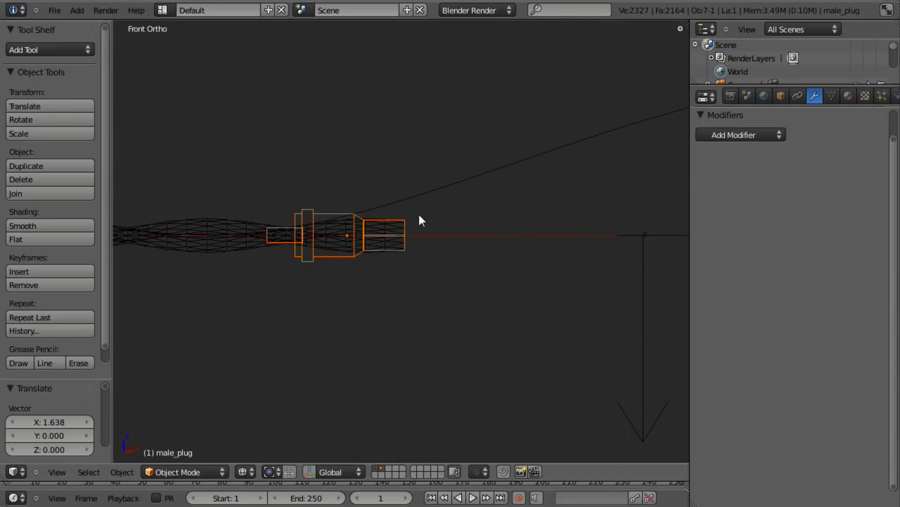
pyautogui.scroll(-4, 328, 258)
pyautogui.scroll(12, 304, 307)
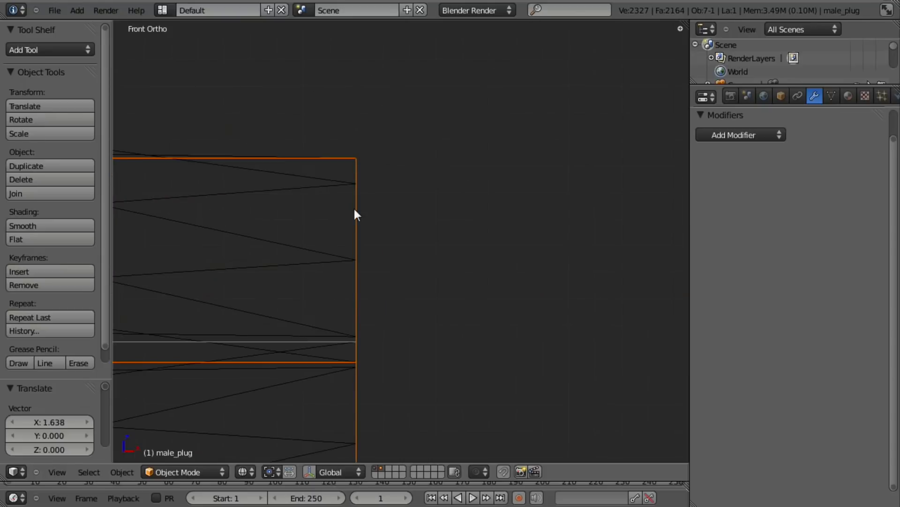
pyautogui.scroll(3, 364, 300)
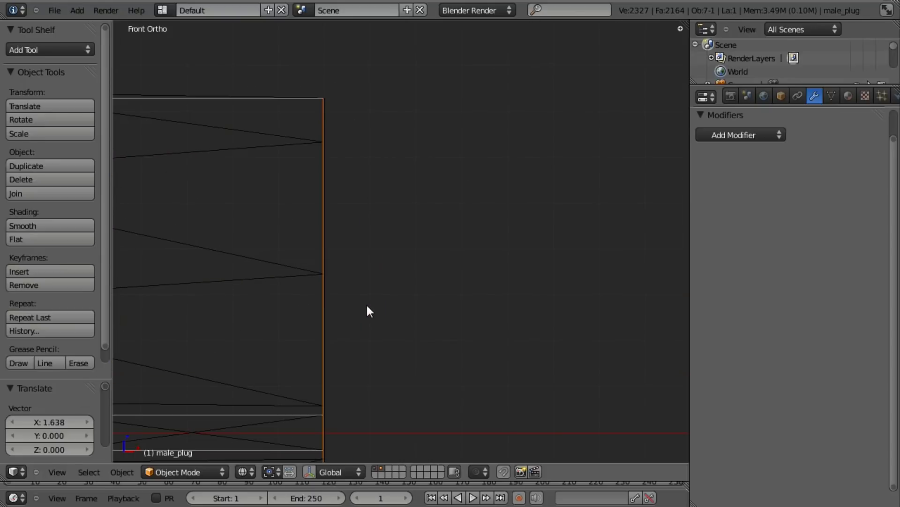
pyautogui.press('g')
pyautogui.press('x')
pyautogui.click(383, 303)
pyautogui.scroll(-6, 382, 292)
pyautogui.keyDown('shift'); pyautogui.moveTo(401, 298); pyautogui.dragTo(483, 292, button='middle'); pyautogui.keyUp('shift')
pyautogui.press('z')
# - Move female_plug along the X axis by about -1.437 toward the opposite end of the base segment
pyautogui.rightClick(345, 244)
pyautogui.keyDown('shift'); pyautogui.moveTo(380, 273); pyautogui.dragTo(495, 317, button='middle'); pyautogui.keyUp('shift')
pyautogui.scroll(4, 502, 317)
pyautogui.press('g')
pyautogui.press('x')
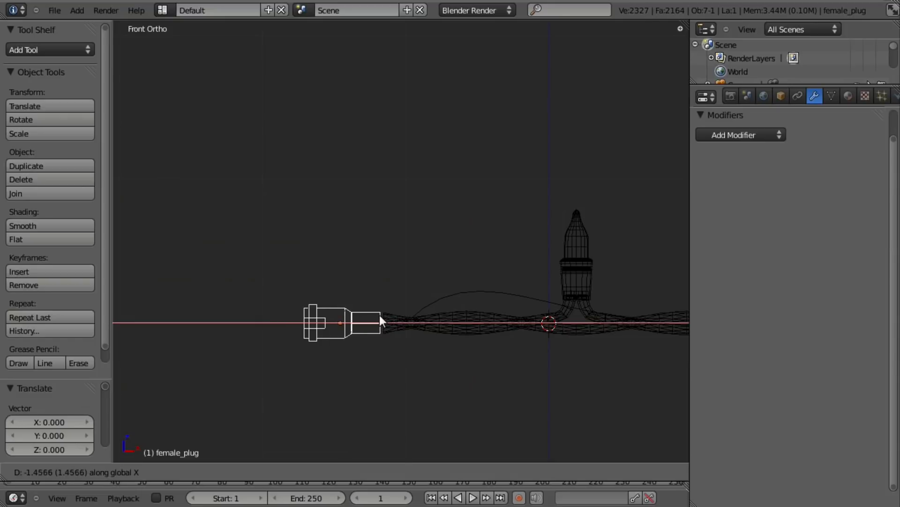
pyautogui.click(379, 315)
# - Rotate female_plug 180 degrees in the front view
pyautogui.keyDown('shift'); pyautogui.moveTo(398, 326); pyautogui.dragTo(436, 249, button='middle'); pyautogui.keyUp('shift')
pyautogui.write('r')
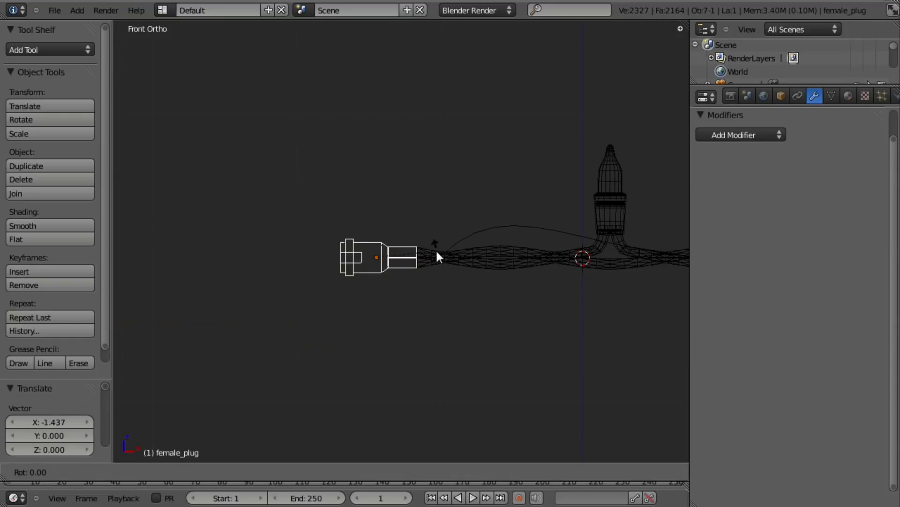
pyautogui.write('180')
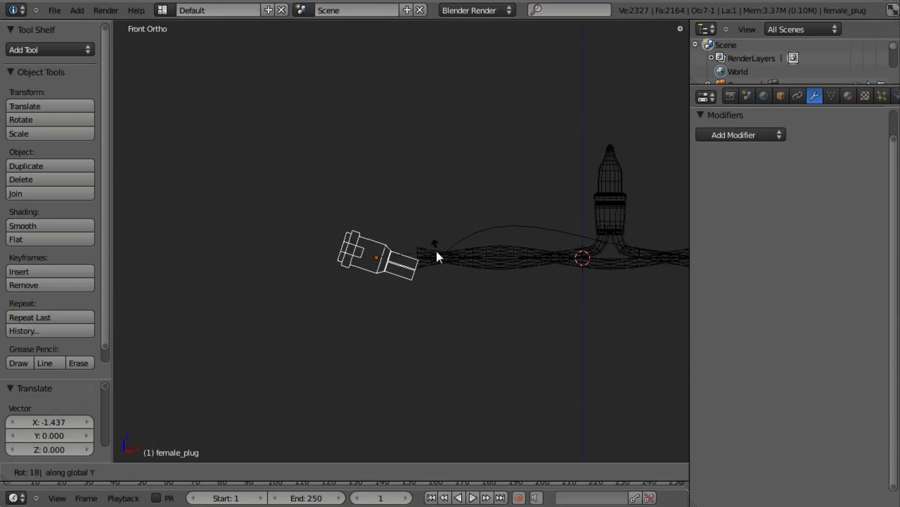
pyautogui.press('Return')
# - Move female_plug along X by about 0.459 and 0.106 so its wire stubs end flush with the segment's starting edge
pyautogui.scroll(9, 436, 255)
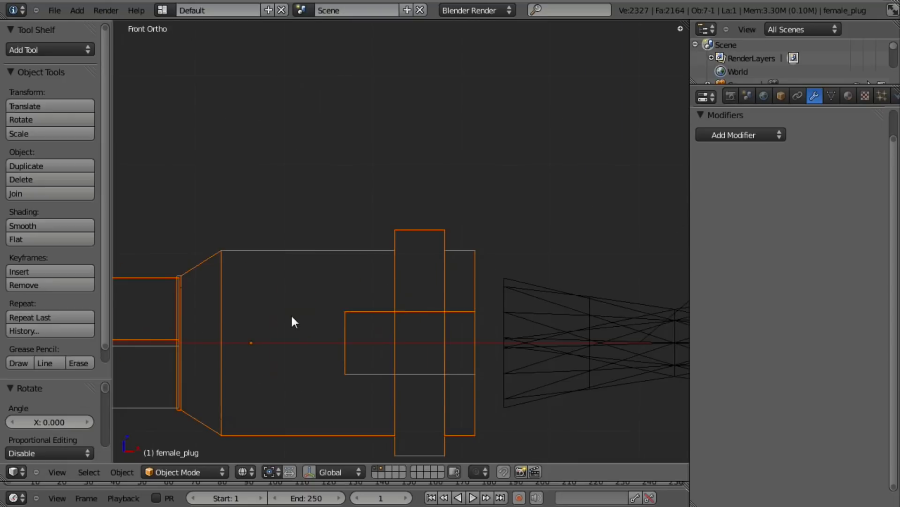
pyautogui.press('g')
pyautogui.press('x')
pyautogui.click(501, 339)
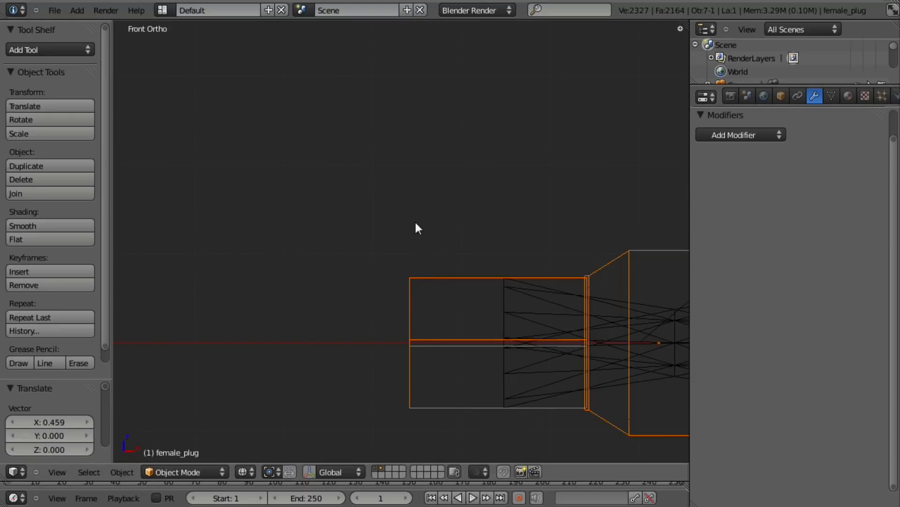
pyautogui.press('g')
pyautogui.press('x')
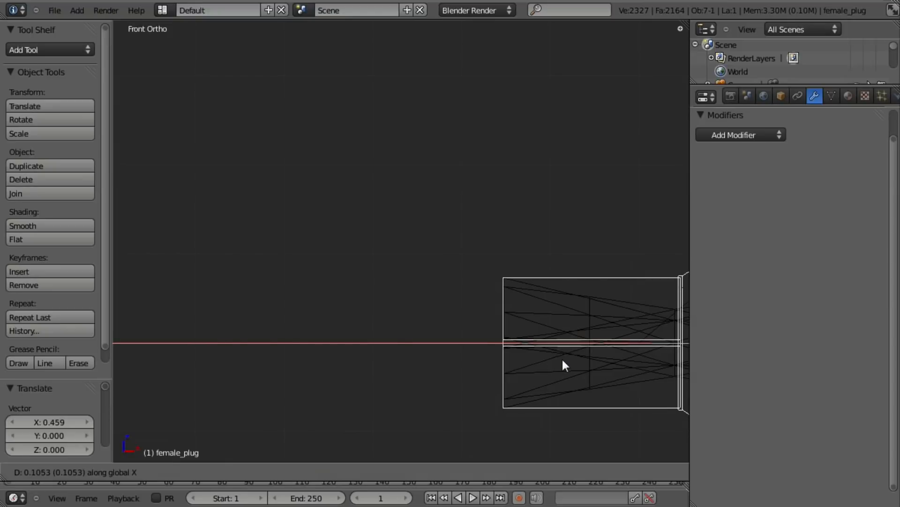
pyautogui.click(570, 357)
pyautogui.scroll(-6, 583, 347)
pyautogui.keyDown('shift'); pyautogui.moveTo(543, 336); pyautogui.dragTo(392, 334, button='middle'); pyautogui.keyUp('shift')
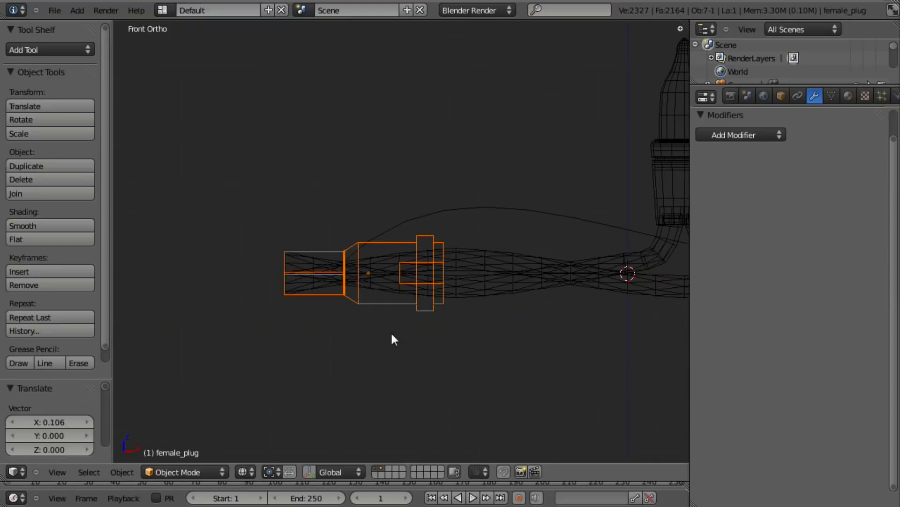
# - Apply the location of female_plug and male_plug
pyautogui.hotkey('ctrl', 'a')
pyautogui.click(403, 291)
pyautogui.press('Home')
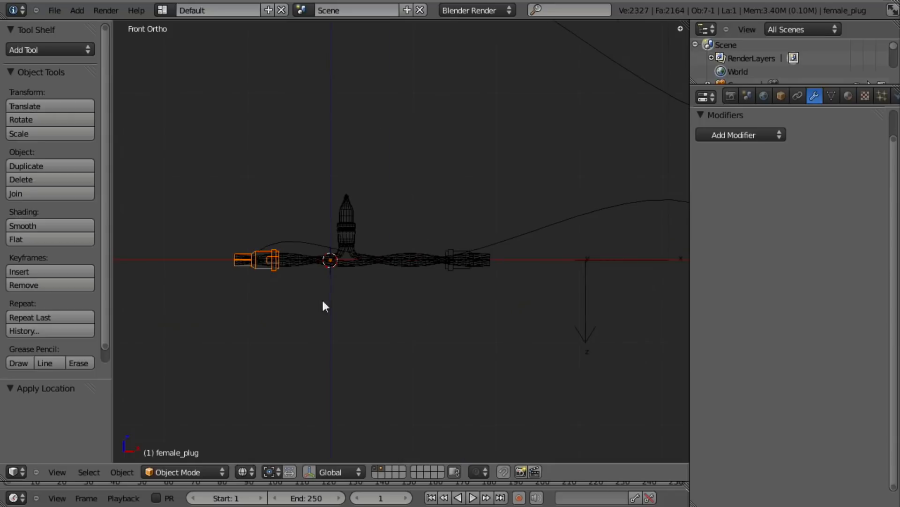
pyautogui.rightClick(464, 267)
pyautogui.hotkey('ctrl', 'a')
pyautogui.click(464, 269)
# - Apply the rotation of female_plug
pyautogui.rightClick(274, 265)
pyautogui.hotkey('ctrl', 'a')
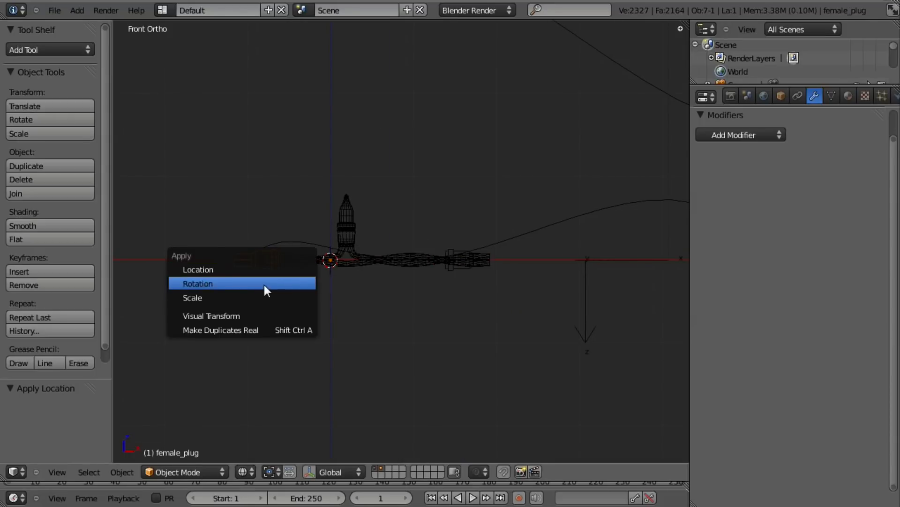
pyautogui.click(316, 284)
# - Turn the viewport display of the light string's Array and Curve modifiers back on
pyautogui.rightClick(362, 261)
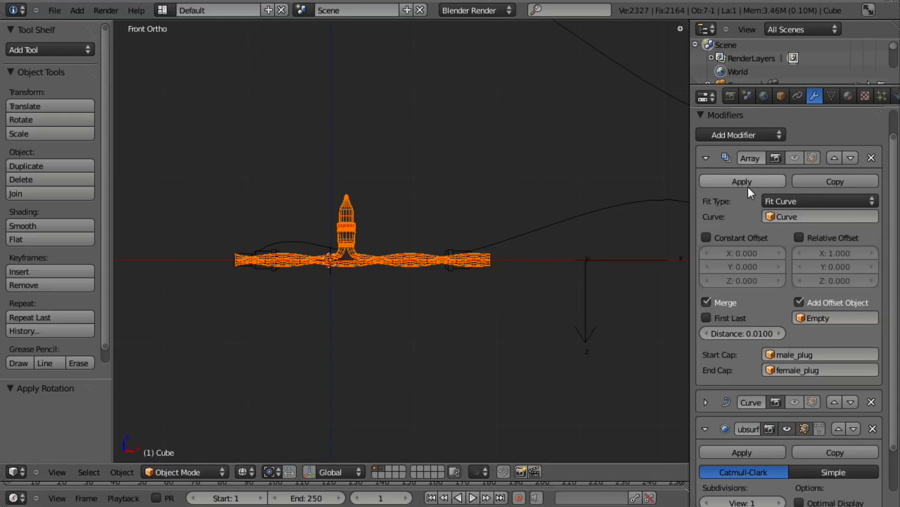
pyautogui.click(795, 158)
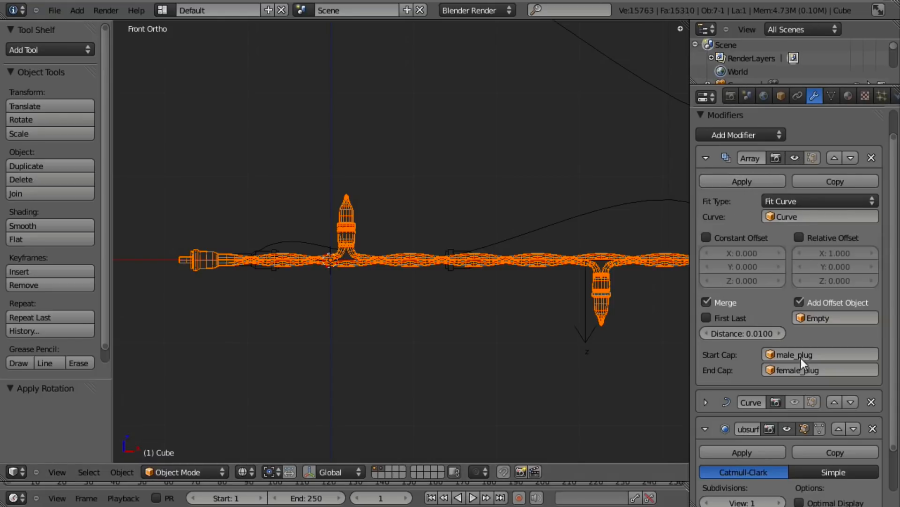
pyautogui.click(797, 404)
# - Examine the joint between the male plug cap and the start of the wires in shaded and wireframe display
pyautogui.press('z')
pyautogui.moveTo(381, 247)
pyautogui.keyDown('shift'); pyautogui.mouseDown(button='middle')
pyautogui.moveTo(494, 231)
pyautogui.moveTo(468, 222)
pyautogui.moveTo(418, 282)
pyautogui.moveTo(463, 236)
pyautogui.mouseUp(button='middle'); pyautogui.keyUp('shift')
pyautogui.scroll(6, 493, 232)
pyautogui.scroll(6, 463, 235)
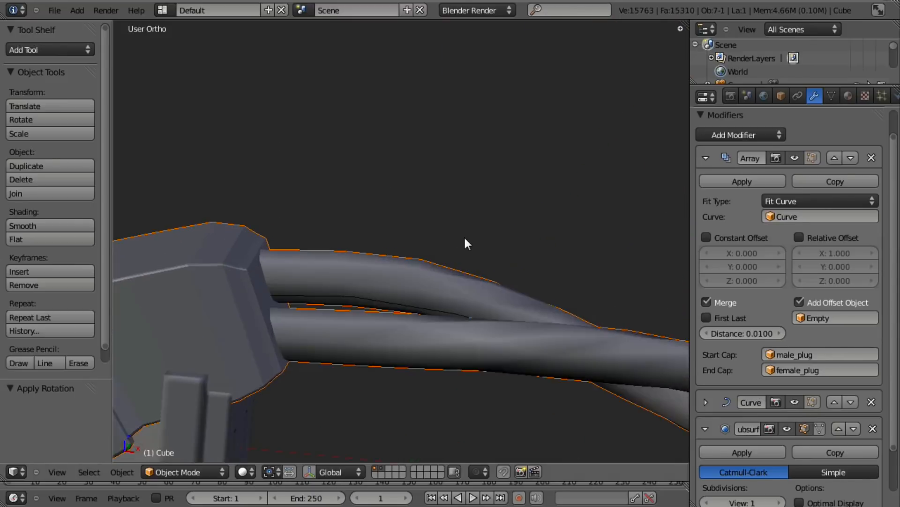
pyautogui.press('z')
pyautogui.press('z')
pyautogui.scroll(-8, 380, 310)
pyautogui.scroll(-8, 380, 310)
# - Examine how the female plug cap meets the wires at the far end of the light string
pyautogui.keyDown('shift'); pyautogui.moveTo(416, 282); pyautogui.dragTo(202, 303, button='middle'); pyautogui.keyUp('shift')
pyautogui.keyDown('shift'); pyautogui.moveTo(376, 280); pyautogui.dragTo(518, 323, button='middle'); pyautogui.keyUp('shift')
pyautogui.scroll(5, 335, 160)
pyautogui.keyDown('shift'); pyautogui.moveTo(335, 159); pyautogui.dragTo(434, 230, button='middle'); pyautogui.keyUp('shift')
pyautogui.scroll(3, 437, 241)
pyautogui.keyDown('shift'); pyautogui.moveTo(403, 440); pyautogui.dragTo(495, 297, button='middle'); pyautogui.keyUp('shift')
pyautogui.press('Tab')
pyautogui.scroll(-8, 469, 207)
pyautogui.press('Tab')
pyautogui.scroll(5, 422, 207)
pyautogui.keyDown('shift'); pyautogui.moveTo(402, 162); pyautogui.dragTo(402, 279, button='middle'); pyautogui.keyUp('shift')
pyautogui.scroll(3, 402, 279)
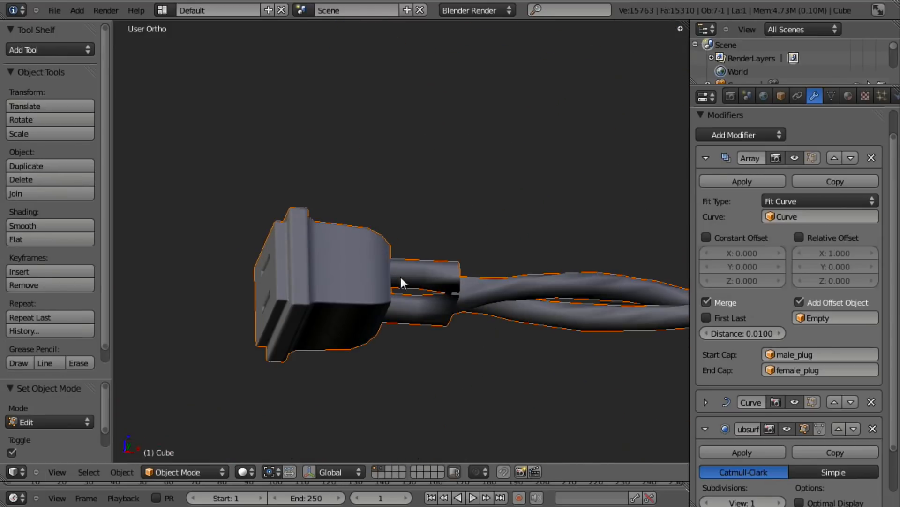
pyautogui.scroll(-7, 400, 277)
pyautogui.keyDown('shift'); pyautogui.moveTo(481, 458); pyautogui.dragTo(409, 238, button='middle'); pyautogui.keyUp('shift')
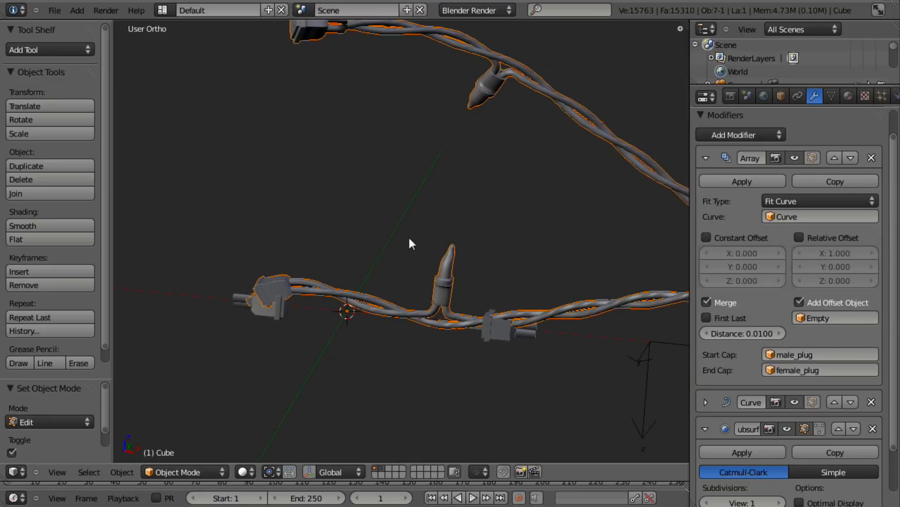
# - Rotate male_plug about the X axis, turn it a further 90 degrees about X, and apply its rotation
pyautogui.rightClick(522, 342)
pyautogui.press('KP_Decimal')
pyautogui.scroll(-4, 494, 311)
pyautogui.keyDown('shift'); pyautogui.moveTo(494, 297); pyautogui.dragTo(485, 198, button='middle'); pyautogui.keyUp('shift')
pyautogui.press('r')
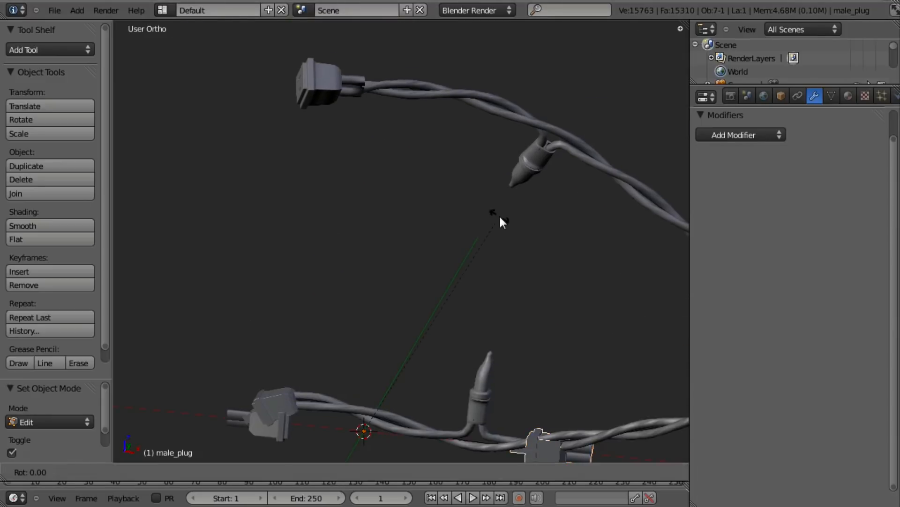
pyautogui.press('x')
pyautogui.press('Return')
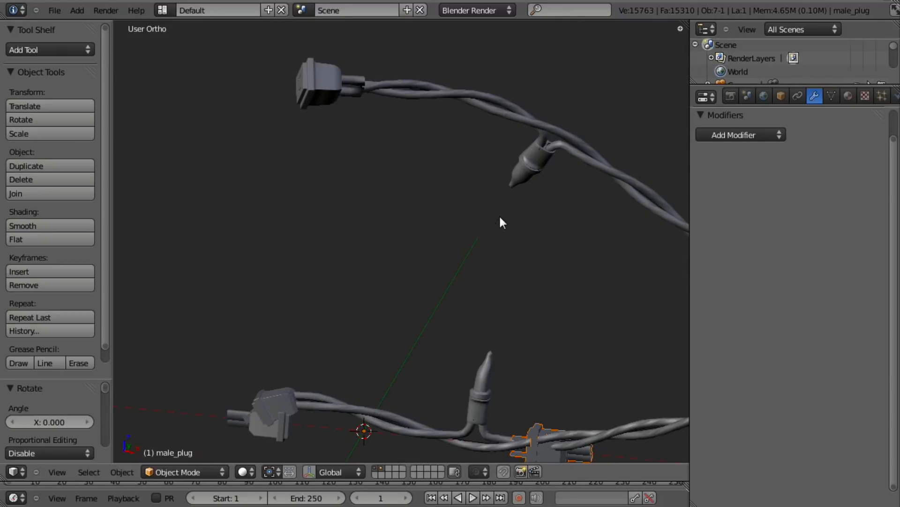
pyautogui.write('rx90')
pyautogui.press('Return')
pyautogui.hotkey('ctrl', 'a')
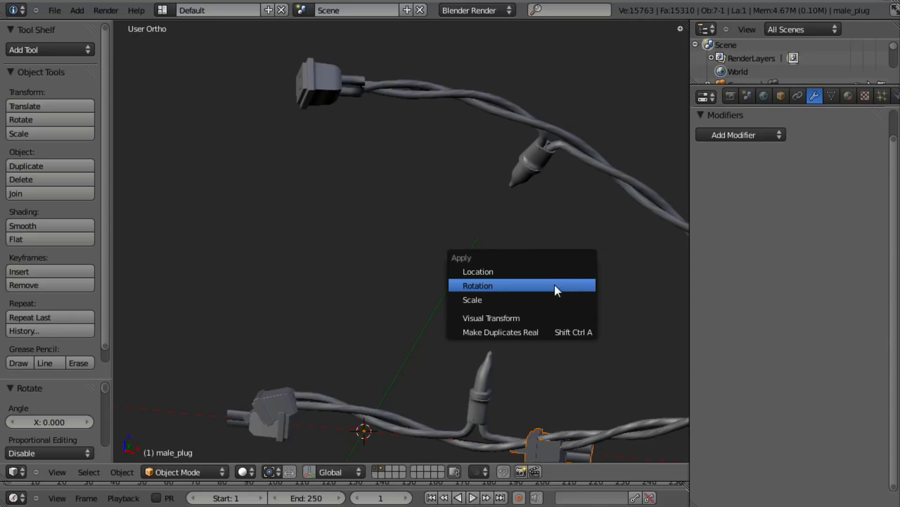
pyautogui.click(548, 286)
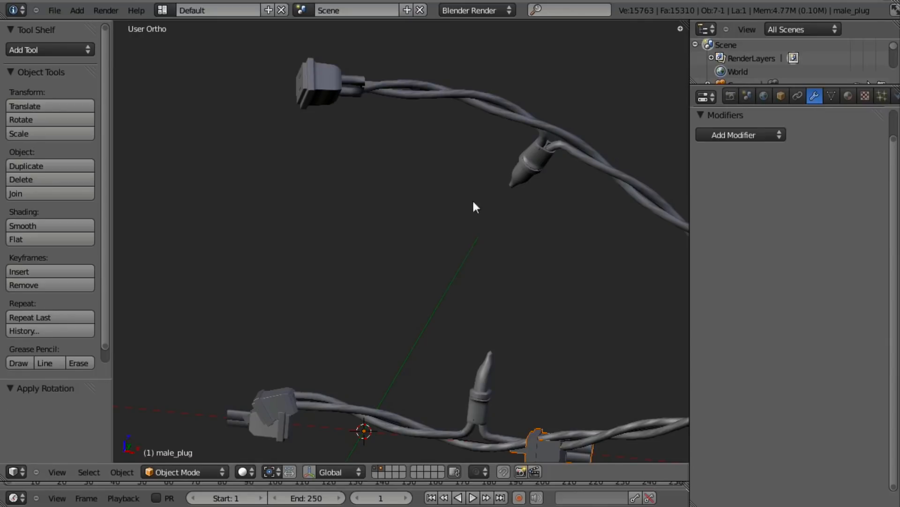
# - Rotate male_plug by another 90 degrees about the X axis and apply the rotation again
pyautogui.scroll(5, 474, 205)
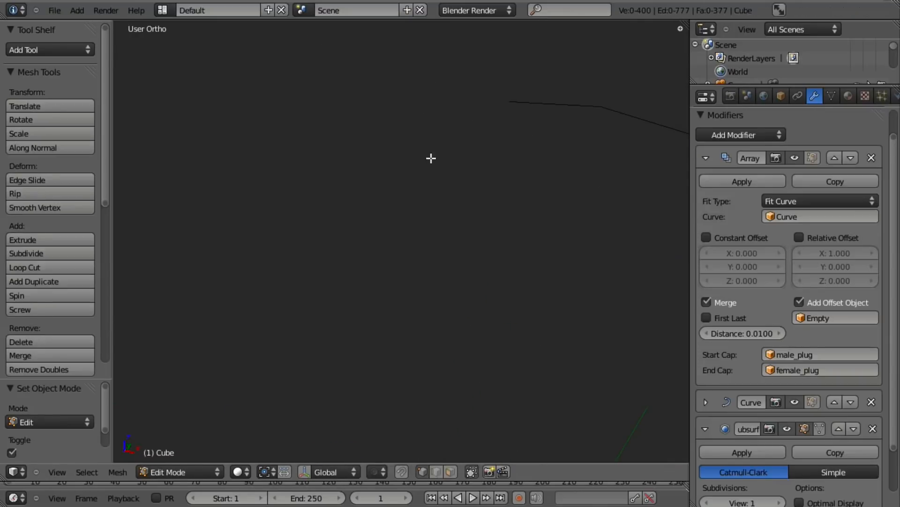
pyautogui.press('Tab')
pyautogui.scroll(-4, 474, 276)
pyautogui.rightClick(435, 292)
pyautogui.scroll(3, 488, 289)
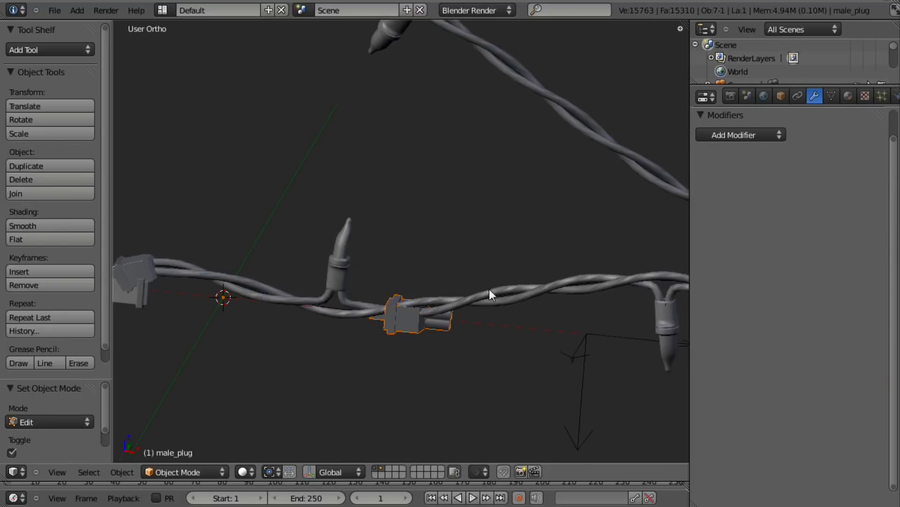
pyautogui.press('r')
pyautogui.press('x')
pyautogui.press('9')
pyautogui.press('0')
pyautogui.press('Return')
pyautogui.hotkey('ctrl', 'a')
pyautogui.click(491, 293)
# - Inspect the female plug's wire joint and the start of the light string with the rotated male_plug cap
pyautogui.moveTo(379, 139); pyautogui.dragTo(448, 319, button='middle')
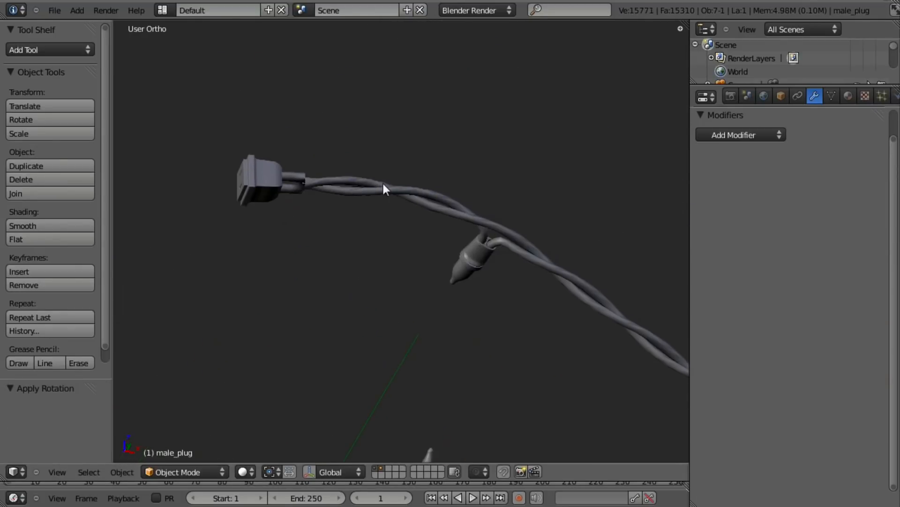
pyautogui.rightClick(384, 184)
pyautogui.press('Tab')
pyautogui.press('Tab')
pyautogui.moveTo(412, 272)
pyautogui.keyDown('shift'); pyautogui.mouseDown(button='middle')
pyautogui.moveTo(485, 350)
pyautogui.moveTo(488, 244)
pyautogui.mouseUp(button='middle'); pyautogui.keyUp('shift')
pyautogui.scroll(7, 485, 350)
pyautogui.scroll(4, 488, 244)
pyautogui.press('z')
pyautogui.press('z')
pyautogui.scroll(-8, 460, 272)
pyautogui.keyDown('shift'); pyautogui.moveTo(460, 272); pyautogui.dragTo(398, 22, button='middle'); pyautogui.keyUp('shift')
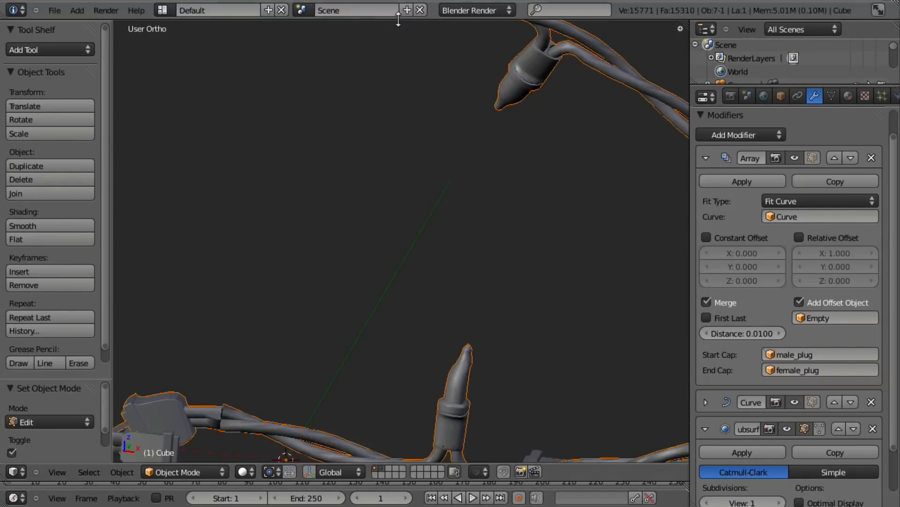
pyautogui.keyDown('shift'); pyautogui.moveTo(467, 141); pyautogui.dragTo(429, 66, button='middle'); pyautogui.keyUp('shift')
# - Try to rotate male_plug by 90 degrees, cancel the rotation, and undo back to the selected light string
pyautogui.rightClick(519, 426)
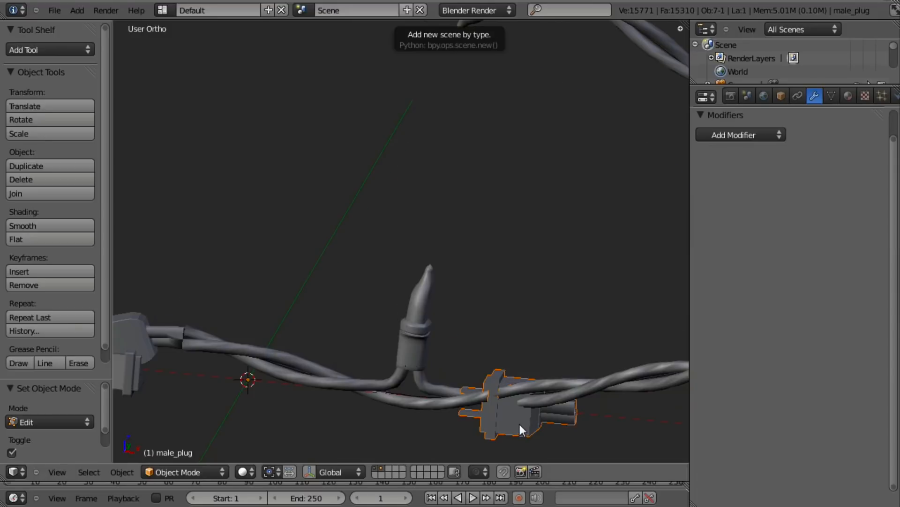
pyautogui.scroll(-4, 530, 400)
pyautogui.scroll(3, 517, 320)
pyautogui.keyDown('shift'); pyautogui.moveTo(517, 320); pyautogui.dragTo(503, 345, button='middle'); pyautogui.keyUp('shift')
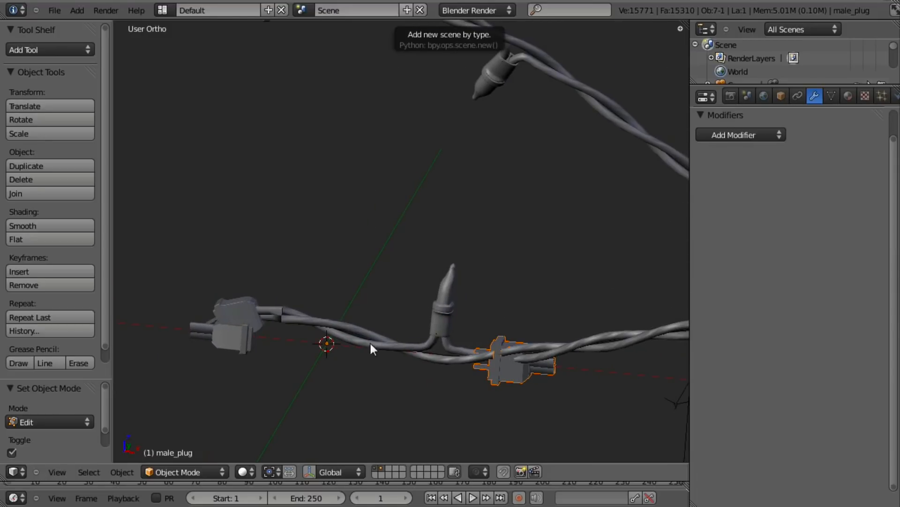
pyautogui.keyDown('shift'); pyautogui.moveTo(261, 317); pyautogui.dragTo(200, 355, button='middle'); pyautogui.keyUp('shift')
pyautogui.write('r90')
pyautogui.press('Escape')
pyautogui.hotkey('ctrl', 'z')
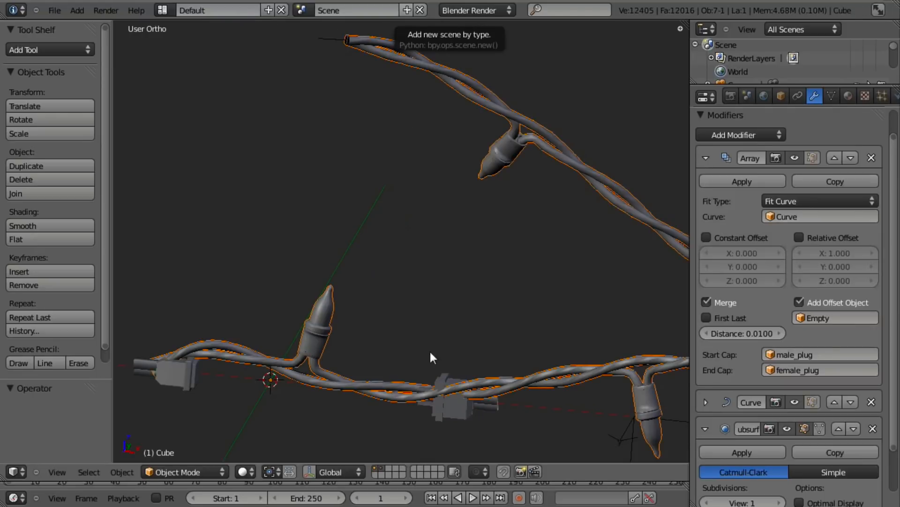
# - Select male_plug and try to rotate it about the Z axis
pyautogui.rightClick(457, 409)
pyautogui.keyDown('shift'); pyautogui.moveTo(457, 409); pyautogui.dragTo(517, 345, button='middle'); pyautogui.keyUp('shift')
pyautogui.press('z')
pyautogui.press('z')
pyautogui.press('r')
pyautogui.press('z')
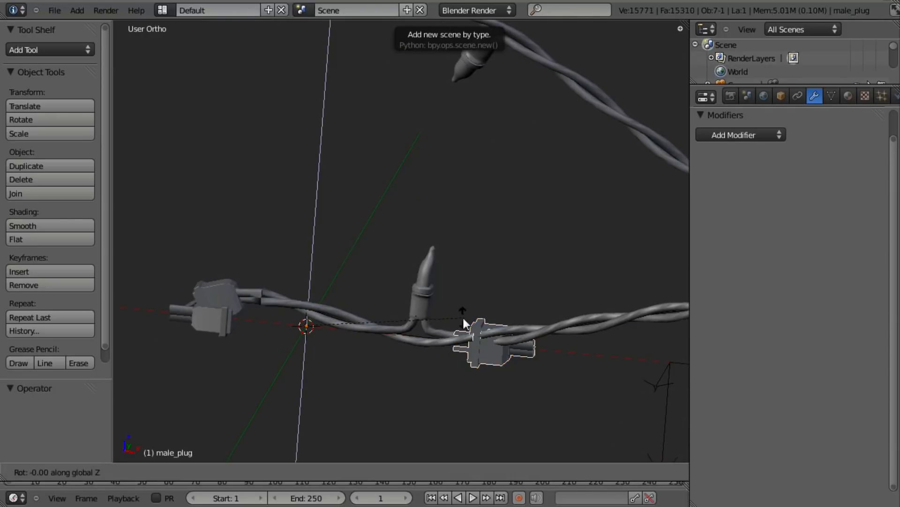
pyautogui.press('Escape')
# - Rotate male_plug by 90 degrees about the X axis and apply its rotation
pyautogui.scroll(-2, 497, 287)
pyautogui.keyDown('shift'); pyautogui.moveTo(514, 264); pyautogui.dragTo(493, 283, button='middle'); pyautogui.keyUp('shift')
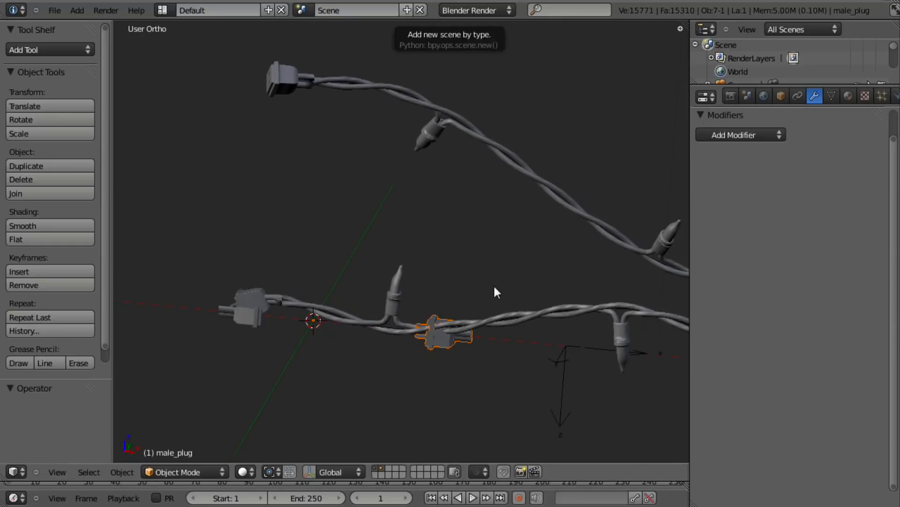
pyautogui.scroll(1, 494, 283)
pyautogui.press('r')
pyautogui.write('x90')
pyautogui.press('Return')
pyautogui.hotkey('ctrl', 'a')
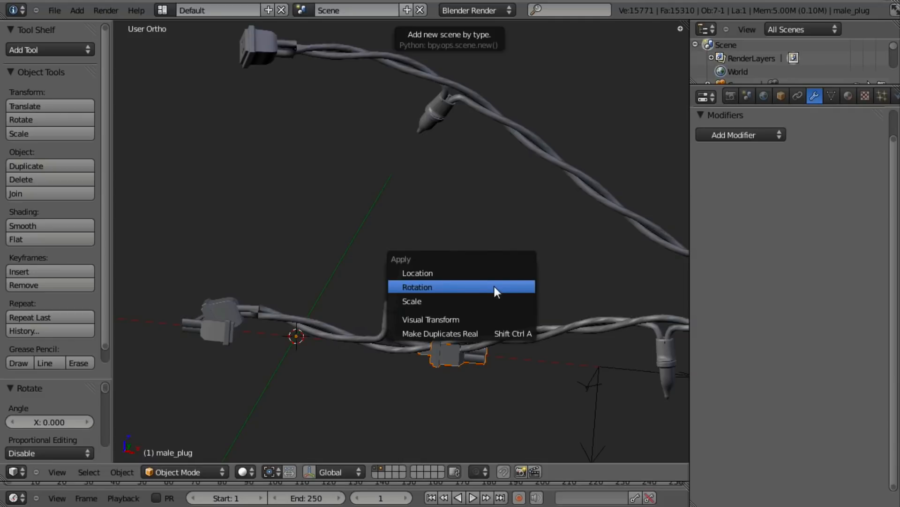
pyautogui.click(494, 287)
# - Rotate female_plug by 90 degrees about the X axis and apply its rotation
pyautogui.rightClick(224, 332)
pyautogui.keyDown('shift'); pyautogui.moveTo(283, 252); pyautogui.dragTo(309, 303, button='middle'); pyautogui.keyUp('shift')
pyautogui.write('rx90')
pyautogui.press('Return')
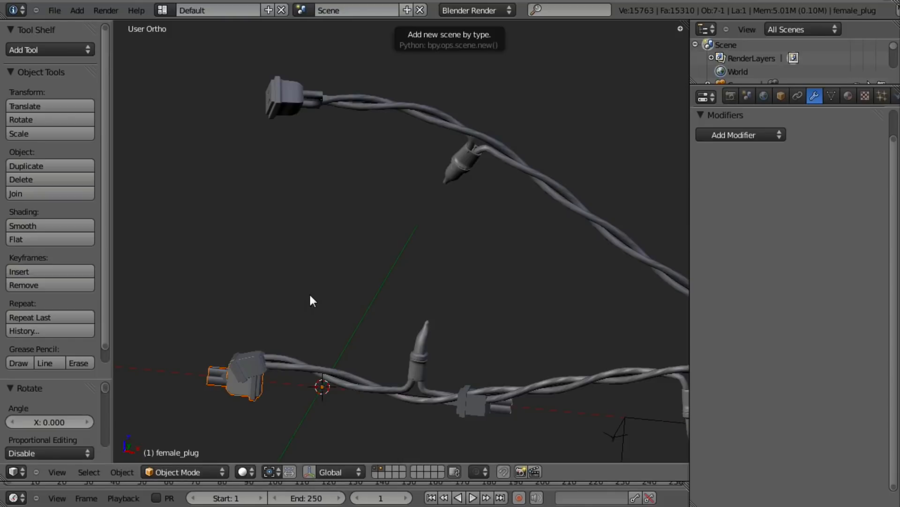
pyautogui.hotkey('ctrl', 'a')
pyautogui.click(311, 295)
# - Inspect both ends of the light string with the reoriented plug caps
pyautogui.keyDown('shift'); pyautogui.moveTo(329, 216); pyautogui.dragTo(378, 296, button='middle'); pyautogui.keyUp('shift')
pyautogui.scroll(3, 378, 295)
pyautogui.moveTo(373, 259); pyautogui.dragTo(340, 341, button='middle')
pyautogui.scroll(-7, 489, 253)
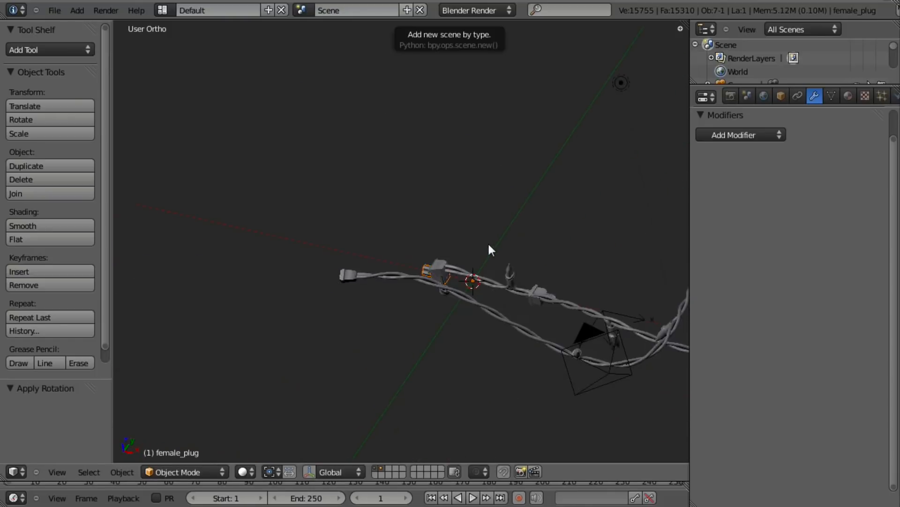
pyautogui.scroll(4, 499, 315)
pyautogui.rightClick(499, 315)
pyautogui.scroll(5, 316, 300)
pyautogui.keyDown('shift'); pyautogui.moveTo(520, 313); pyautogui.dragTo(501, 242, button='middle'); pyautogui.keyUp('shift')
pyautogui.scroll(1, 390, 260)
pyautogui.scroll(-12, 390, 260)
pyautogui.scroll(4, 502, 242)
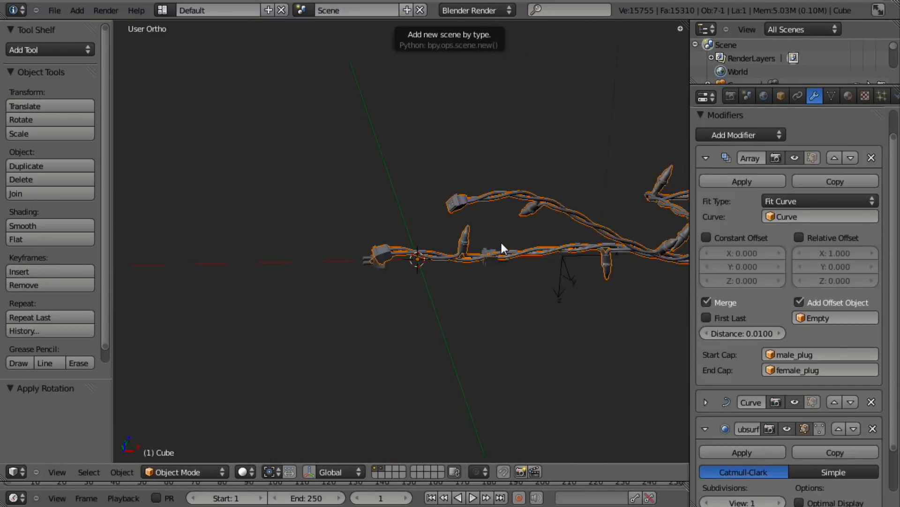
# - Lengthen the light string's curve in Edit Mode by extruding its free end about 4.3 units, and return to Object Mode with nothing selected
pyautogui.press('a')
pyautogui.rightClick(438, 260)
pyautogui.press('z')
pyautogui.rightClick(410, 249)
pyautogui.press('z')
pyautogui.press('Tab')
pyautogui.press('e')
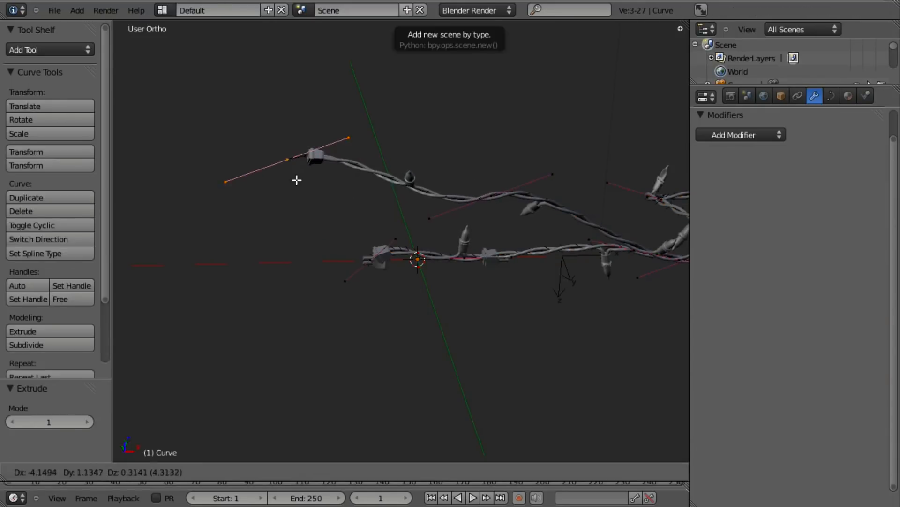
pyautogui.moveTo(294, 197); pyautogui.dragTo(442, 263, button='middle')
pyautogui.scroll(5, 460, 199)
pyautogui.keyDown('shift'); pyautogui.moveTo(473, 184); pyautogui.dragTo(412, 283, button='middle'); pyautogui.keyUp('shift')
pyautogui.scroll(-5, 382, 298)
pyautogui.press('Tab')
pyautogui.press('a')
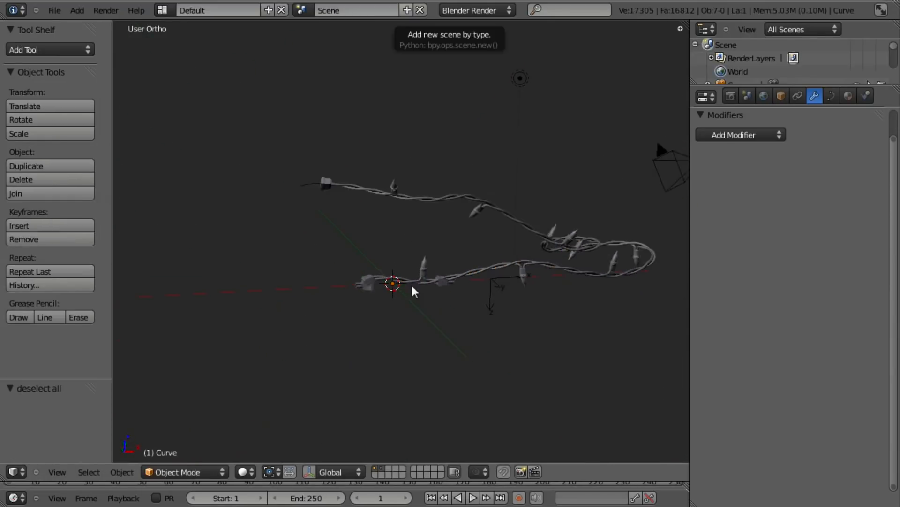
# - Hide the original female_plug and male_plug objects near the start of the light string
pyautogui.scroll(3, 394, 298)
pyautogui.rightClick(347, 317)
pyautogui.rightClick(350, 327)
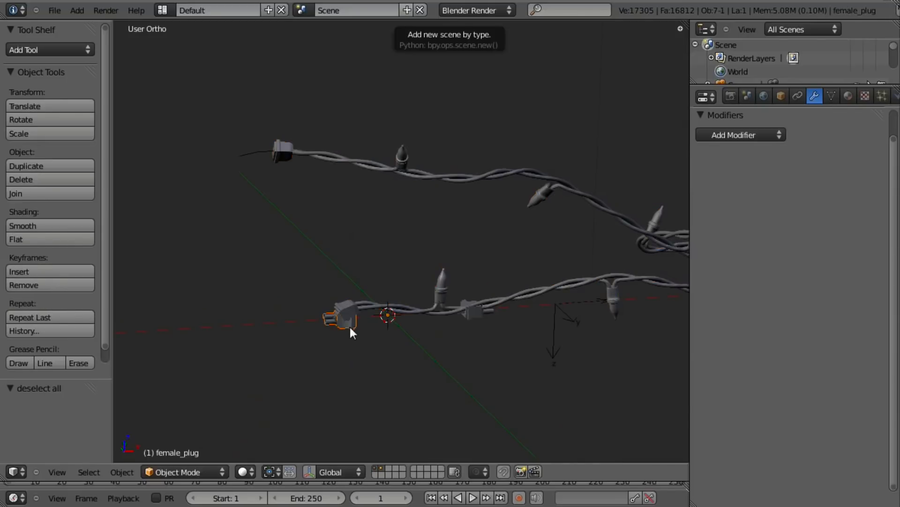
pyautogui.press('h')
pyautogui.rightClick(473, 314)
pyautogui.press('h')
pyautogui.moveTo(392, 294); pyautogui.dragTo(354, 245, button='middle')
pyautogui.scroll(-5, 347, 288)
pyautogui.moveTo(368, 298); pyautogui.dragTo(343, 324, button='middle')
pyautogui.scroll(5, 343, 324)
pyautogui.moveTo(359, 277); pyautogui.dragTo(377, 286, button='middle')
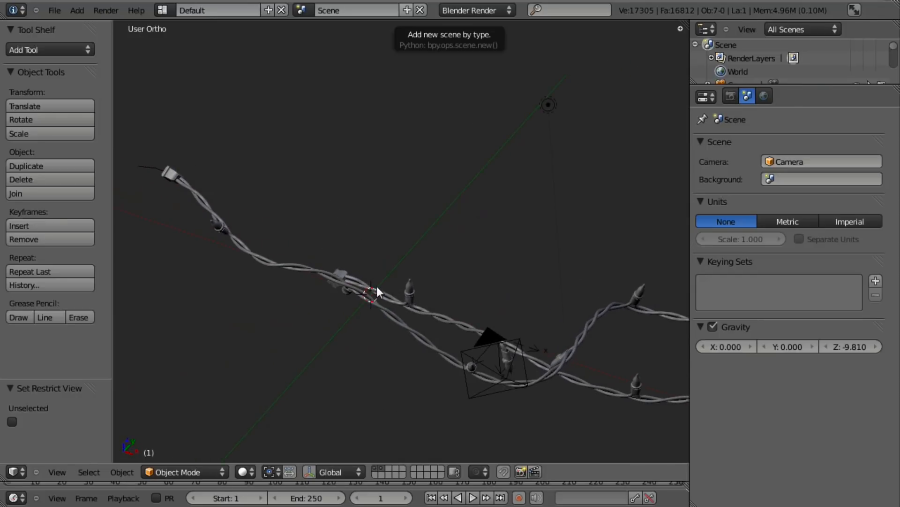
# - Open the light string's curve in Edit Mode and select the control point midway along its upper run
pyautogui.rightClick(373, 303)
pyautogui.rightClick(389, 319)
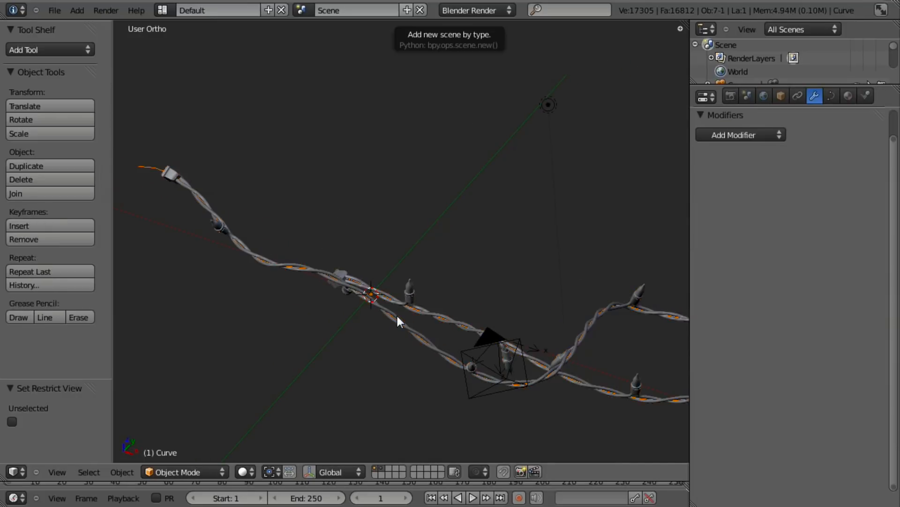
pyautogui.moveTo(396, 314); pyautogui.dragTo(423, 278, button='middle')
pyautogui.scroll(-3, 432, 311)
pyautogui.scroll(3, 477, 293)
pyautogui.press('t')
pyautogui.press('t')
pyautogui.press('Tab')
pyautogui.rightClick(401, 246)
pyautogui.scroll(2, 454, 274)
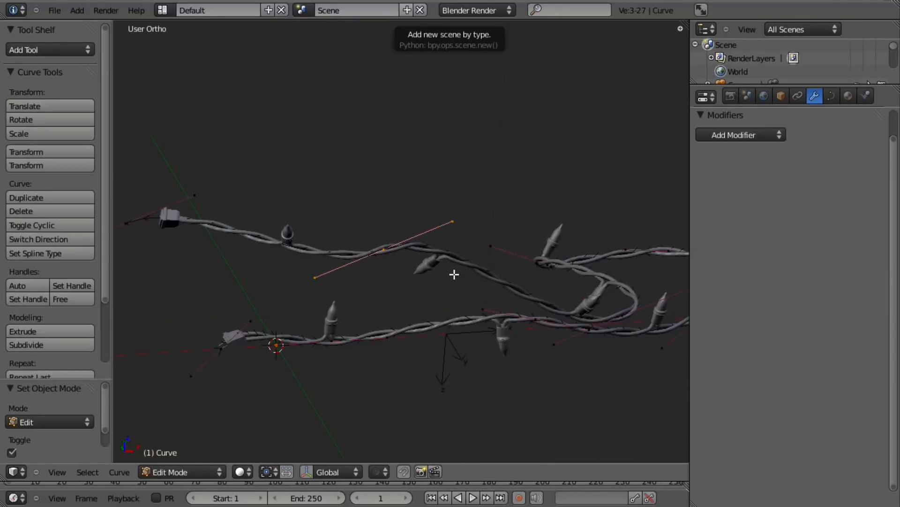
# - Look through the available curve editing tools and Curve commands
pyautogui.press('t')
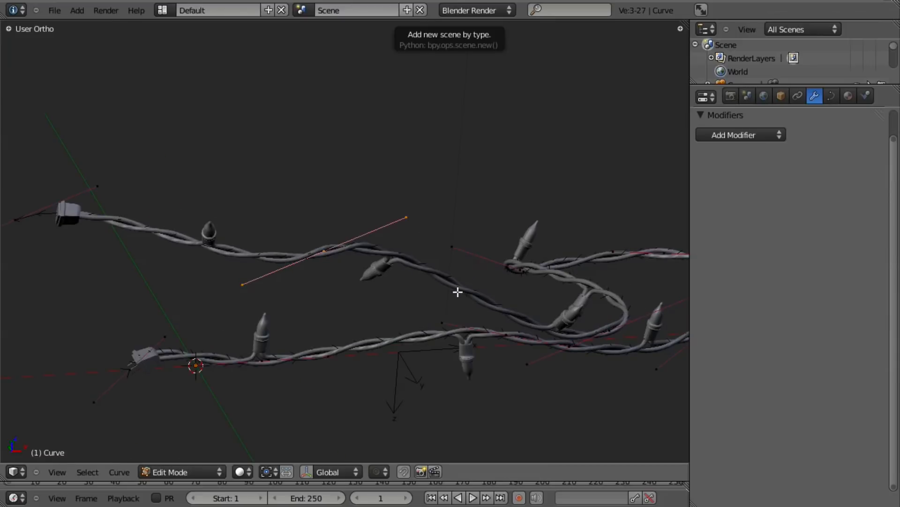
pyautogui.press('t')
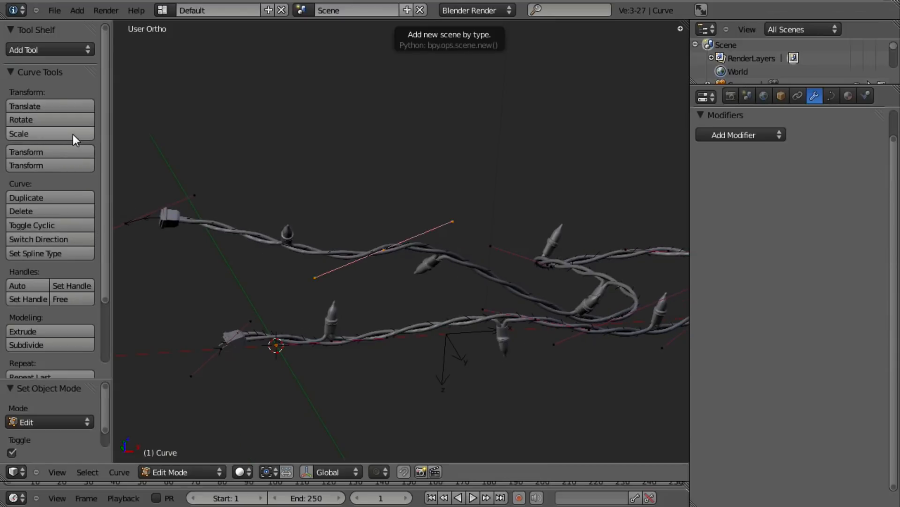
pyautogui.scroll(-5, 72, 285)
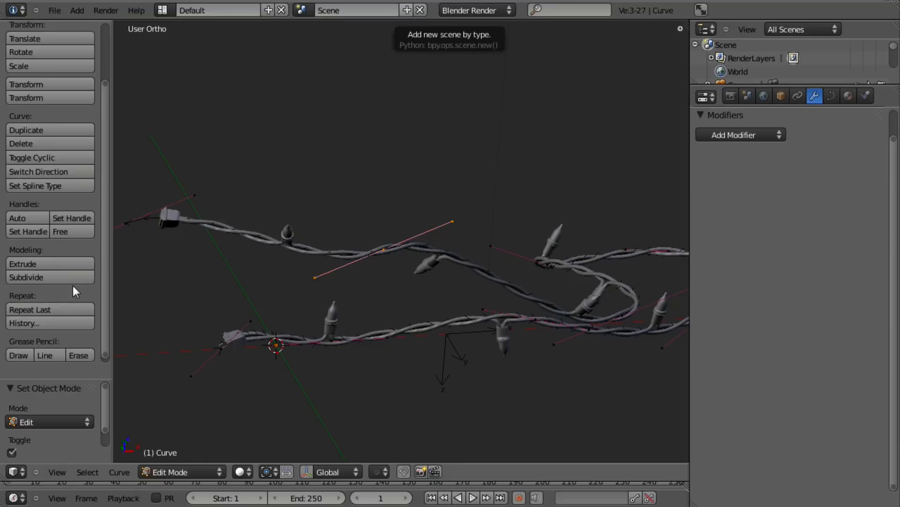
pyautogui.scroll(5, 73, 286)
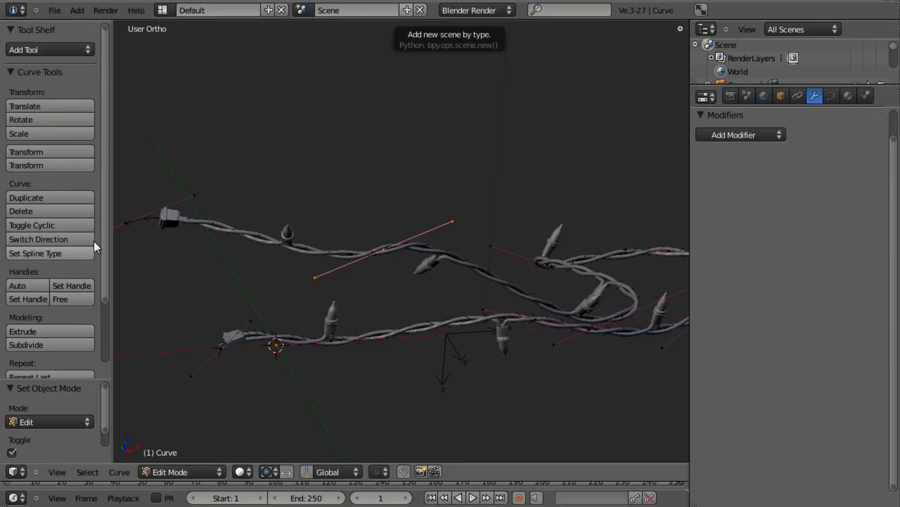
pyautogui.scroll(3, 439, 241)
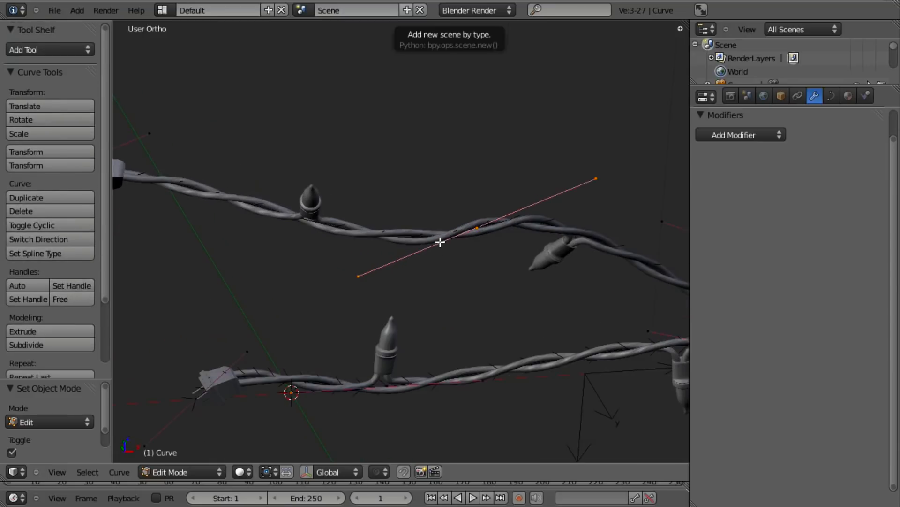
pyautogui.click(121, 474)
# - Examine the wires around the selected curve control point in wireframe and solid shading
pyautogui.scroll(-3, 307, 259)
pyautogui.moveTo(312, 255); pyautogui.dragTo(331, 268, button='middle')
pyautogui.scroll(2, 330, 267)
pyautogui.scroll(3, 436, 264)
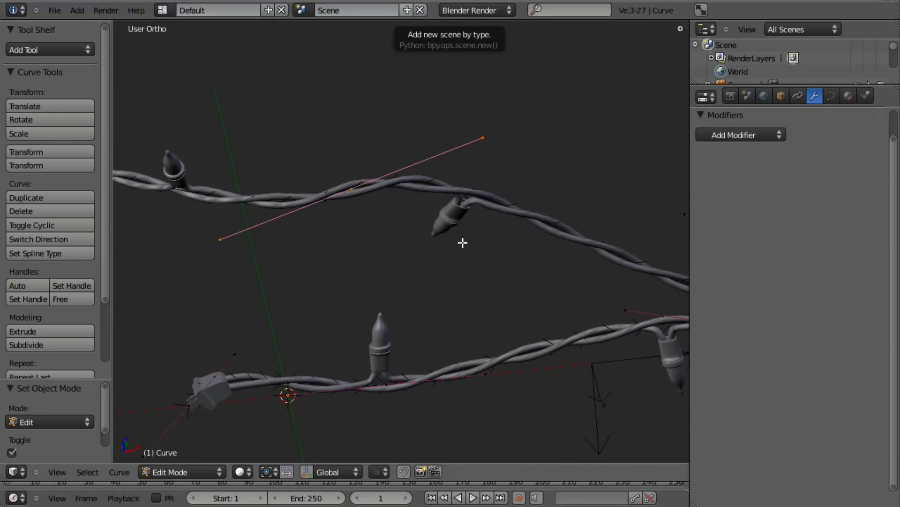
pyautogui.press('z')
pyautogui.moveTo(393, 225); pyautogui.dragTo(399, 276, button='middle')
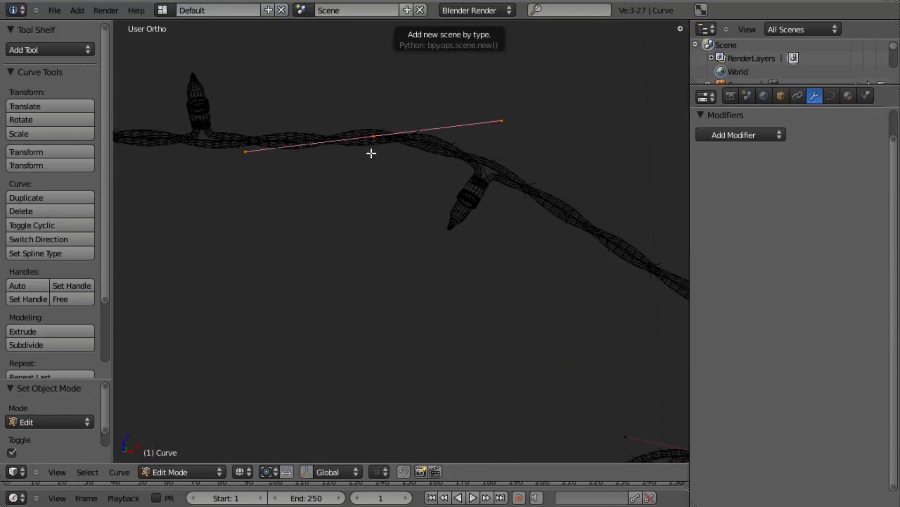
pyautogui.scroll(-4, 384, 245)
pyautogui.press('z')
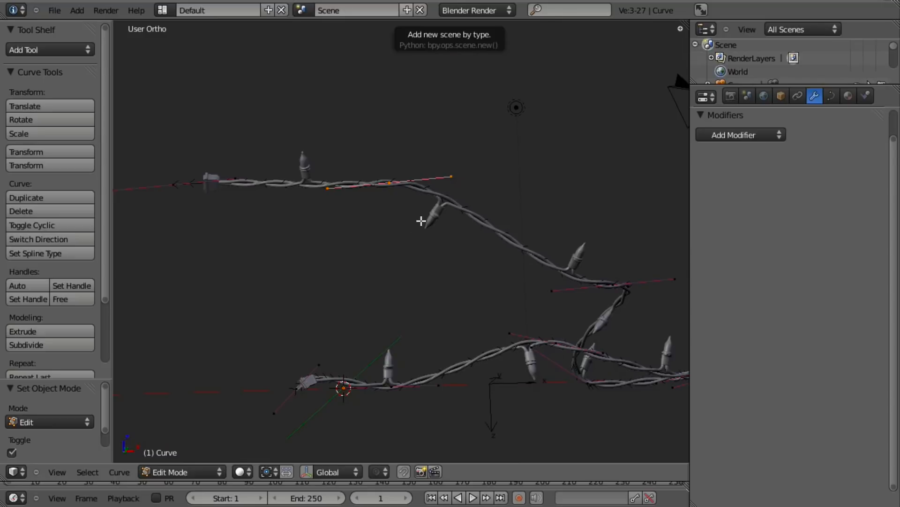
pyautogui.moveTo(505, 257); pyautogui.dragTo(425, 250, button='middle')
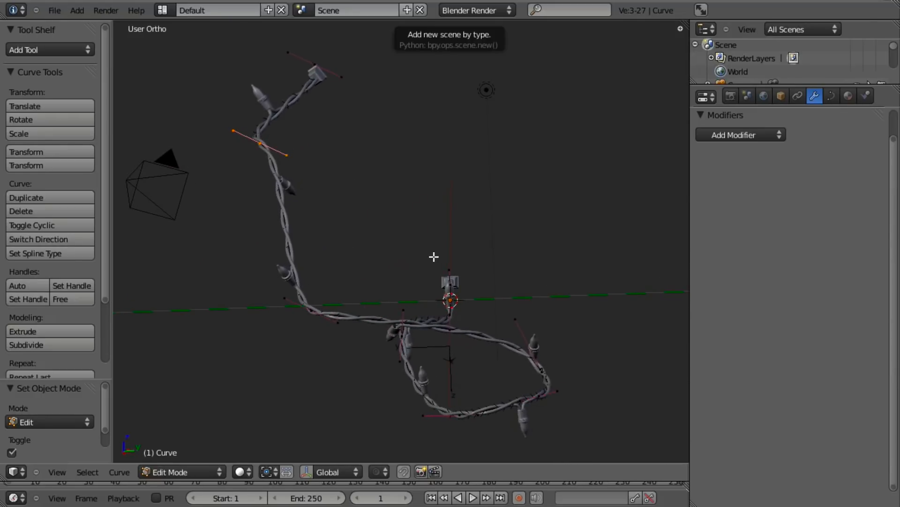
# - Check the shape of the whole light string from several angles and leave Edit Mode
pyautogui.moveTo(427, 271); pyautogui.dragTo(465, 273, button='middle')
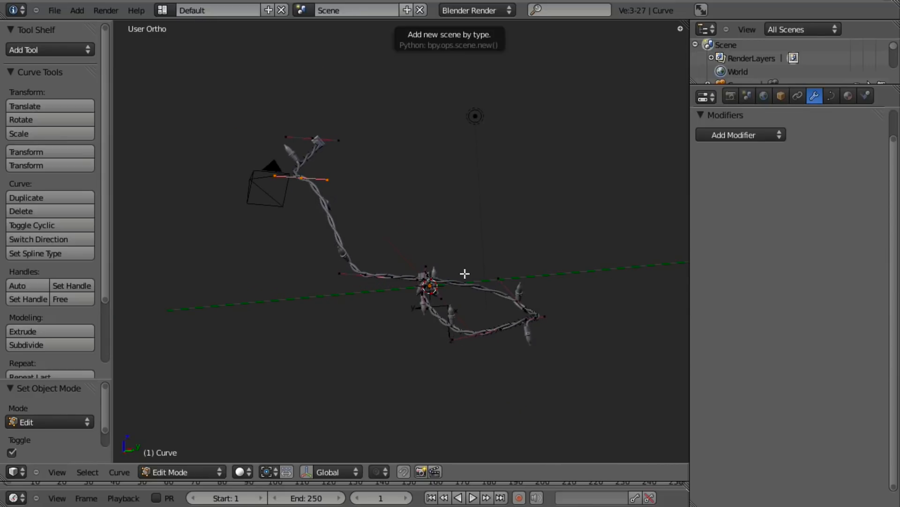
pyautogui.scroll(3, 347, 189)
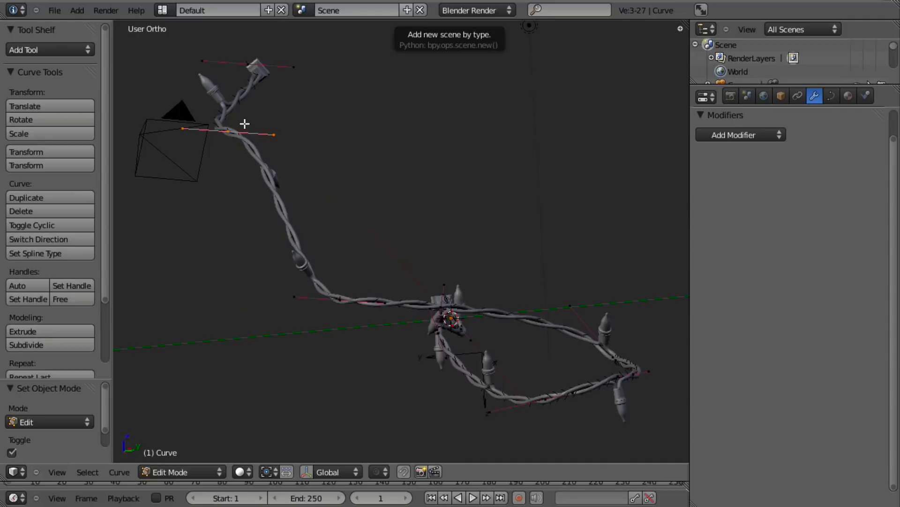
pyautogui.press('t')
pyautogui.scroll(-1, 342, 166)
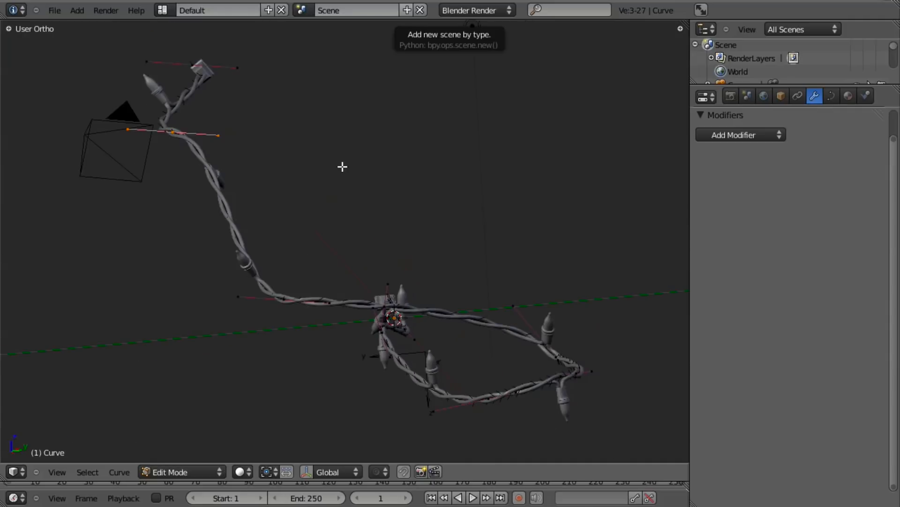
pyautogui.press('t')
pyautogui.moveTo(451, 272); pyautogui.dragTo(520, 226, button='middle')
pyautogui.press('Tab')
pyautogui.scroll(2, 519, 225)
pyautogui.moveTo(465, 234); pyautogui.dragTo(432, 370, button='middle')
pyautogui.scroll(2, 483, 210)
pyautogui.scroll(-4, 436, 277)
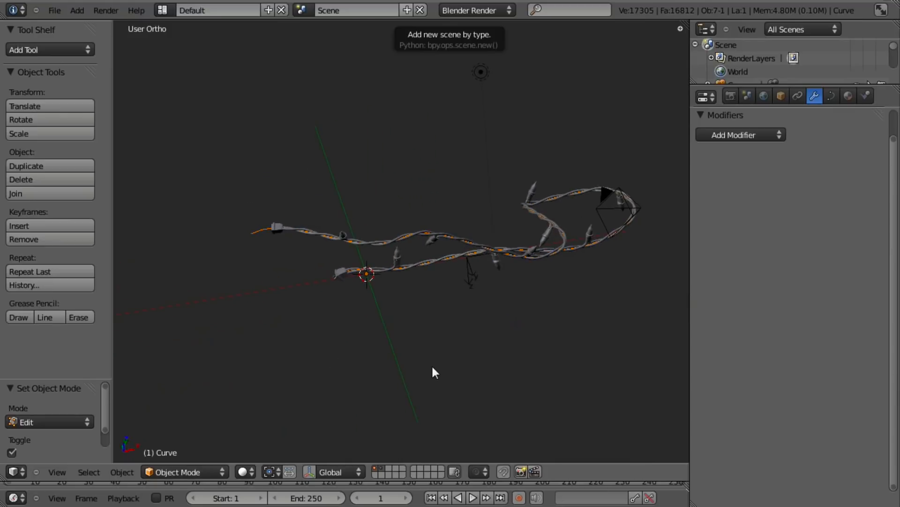
pyautogui.scroll(3, 406, 344)
pyautogui.moveTo(412, 339); pyautogui.dragTo(335, 341, button='middle')
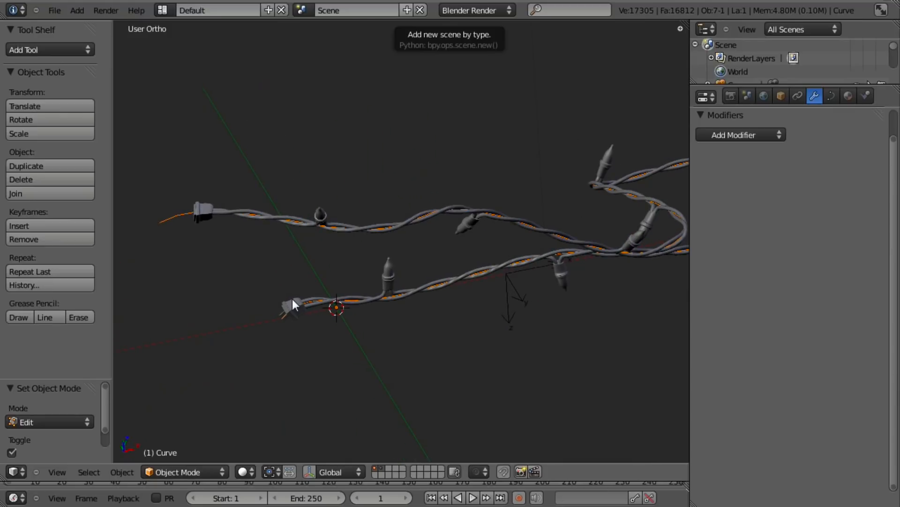
# - Switch to the front view and unhide the plug objects
pyautogui.press('KP_1')
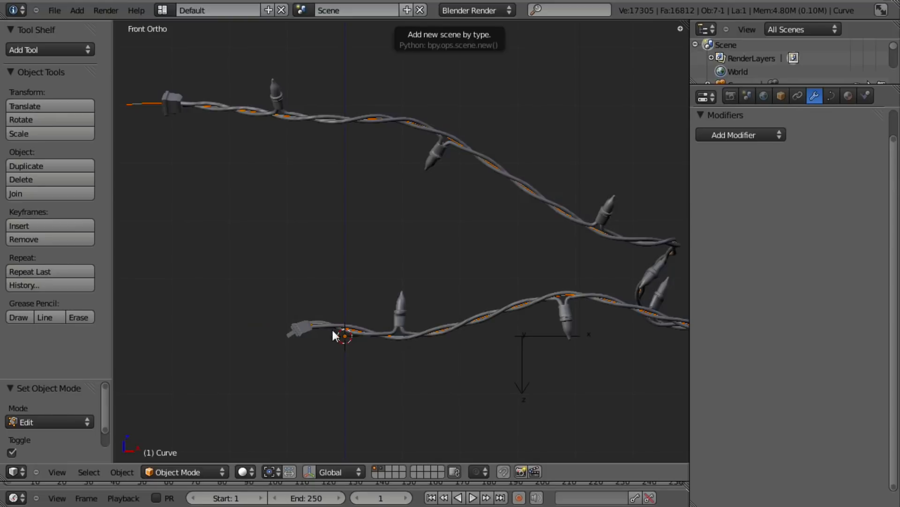
pyautogui.keyDown('shift'); pyautogui.moveTo(331, 328); pyautogui.dragTo(362, 289, button='middle'); pyautogui.keyUp('shift')
pyautogui.hotkey('alt', 'h')
pyautogui.scroll(3, 366, 322)
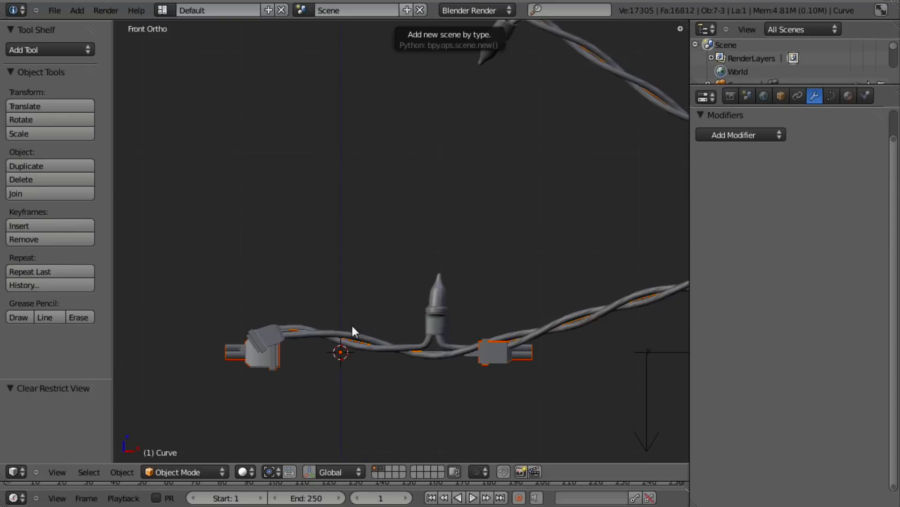
# - Select only the linked housing of the female_plug mesh in Edit Mode and scale it up by about 1.47
pyautogui.rightClick(277, 365)
pyautogui.press('Tab')
pyautogui.keyDown('shift'); pyautogui.moveTo(276, 365); pyautogui.dragTo(380, 288, button='middle'); pyautogui.keyUp('shift')
pyautogui.scroll(4, 379, 285)
pyautogui.press('z')
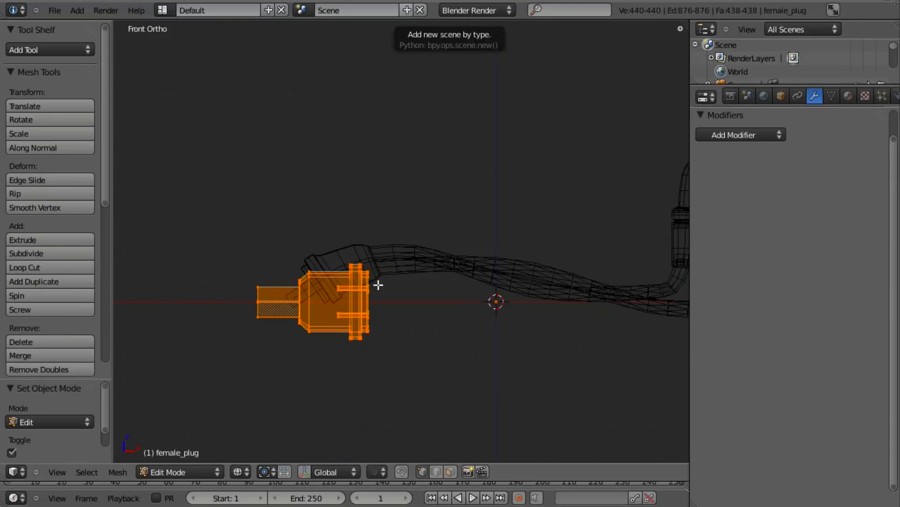
pyautogui.press('a')
pyautogui.press('l')
pyautogui.press('s')
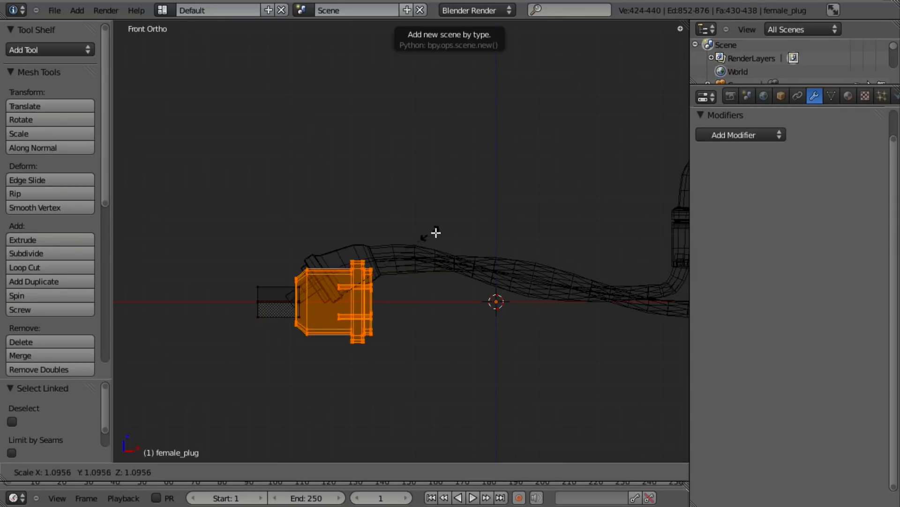
pyautogui.click(469, 216)
# - Shift the enlarged female_plug housing slightly along the X axis, return to Object Mode and apply the object's location
pyautogui.press('g')
pyautogui.press('x')
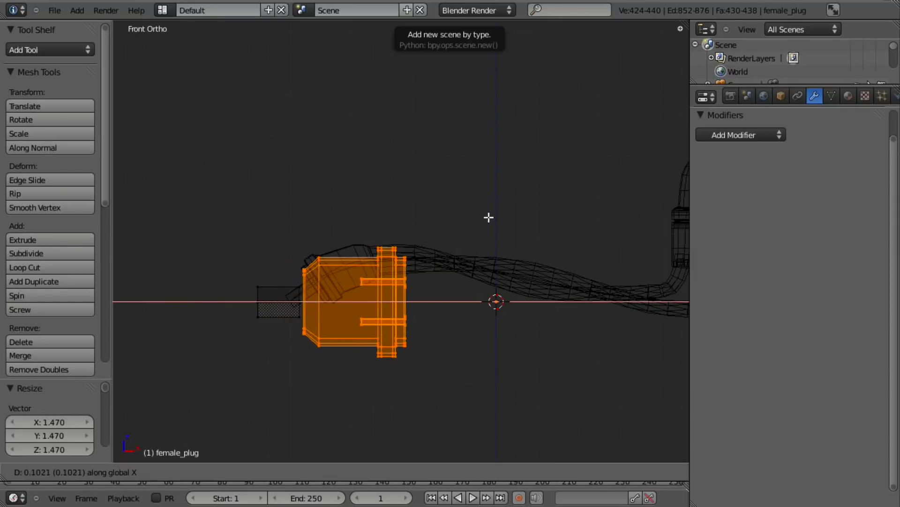
pyautogui.click(482, 217)
pyautogui.keyDown('shift'); pyautogui.moveTo(434, 283); pyautogui.dragTo(321, 290, button='middle'); pyautogui.keyUp('shift')
pyautogui.press('Tab')
pyautogui.scroll(-4, 505, 310)
pyautogui.hotkey('ctrl', 'a')
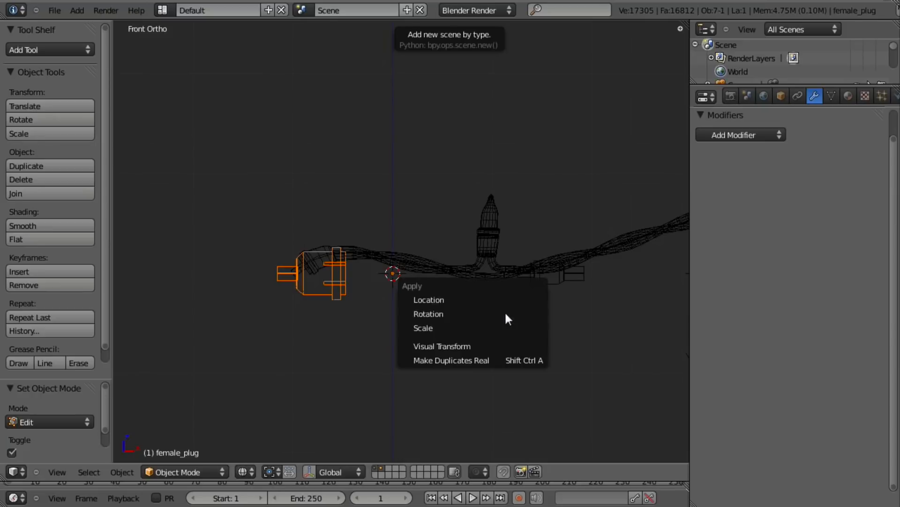
pyautogui.click(505, 300)
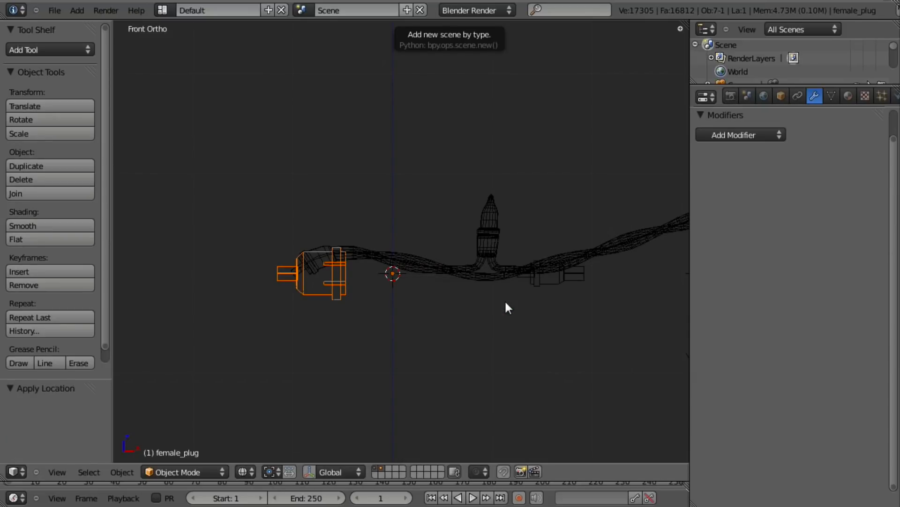
# - Select only the linked housing of the male_plug mesh in Edit Mode and scale it up by about 1.8
pyautogui.rightClick(545, 285)
pyautogui.keyDown('shift'); pyautogui.moveTo(567, 281); pyautogui.dragTo(435, 284, button='middle'); pyautogui.keyUp('shift')
pyautogui.scroll(1, 434, 283)
pyautogui.press('Tab')
pyautogui.press('a')
pyautogui.press('l')
pyautogui.press('s')
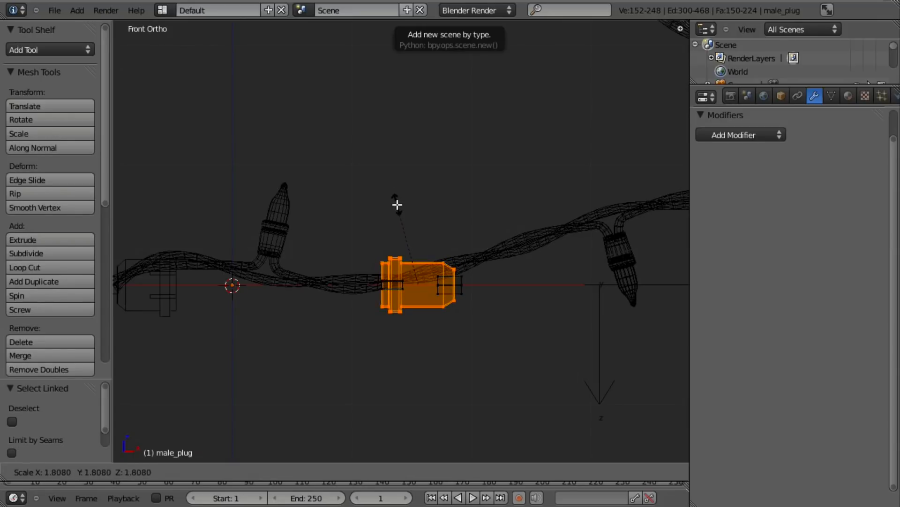
pyautogui.click(397, 203)
# - Move the male_plug housing along X beside female_plug and scale it by about 1.13 to match that plug's size
pyautogui.press('g')
pyautogui.press('x')
pyautogui.click(192, 209)
pyautogui.press('s')
pyautogui.click(193, 199)
# - Move the male_plug housing back along X by about 1.58, return to Object Mode and apply the object's location
pyautogui.press('g')
pyautogui.press('x')
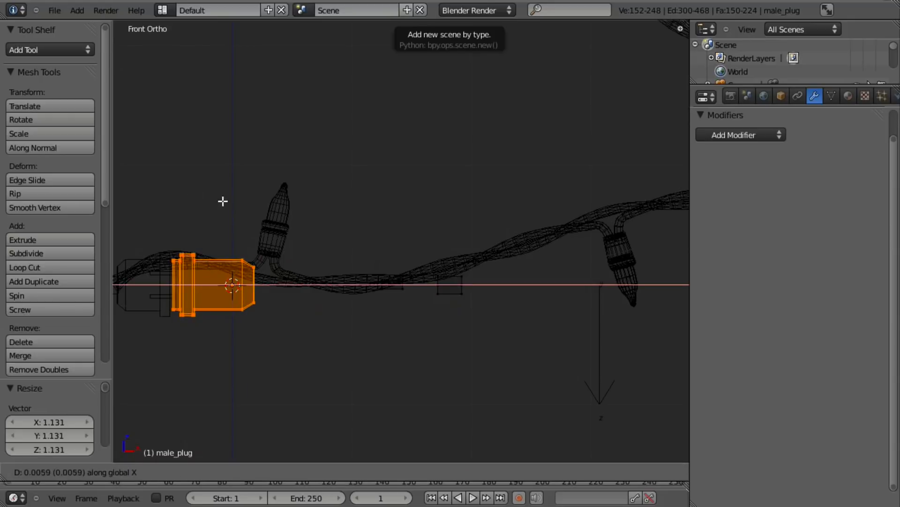
pyautogui.click(382, 212)
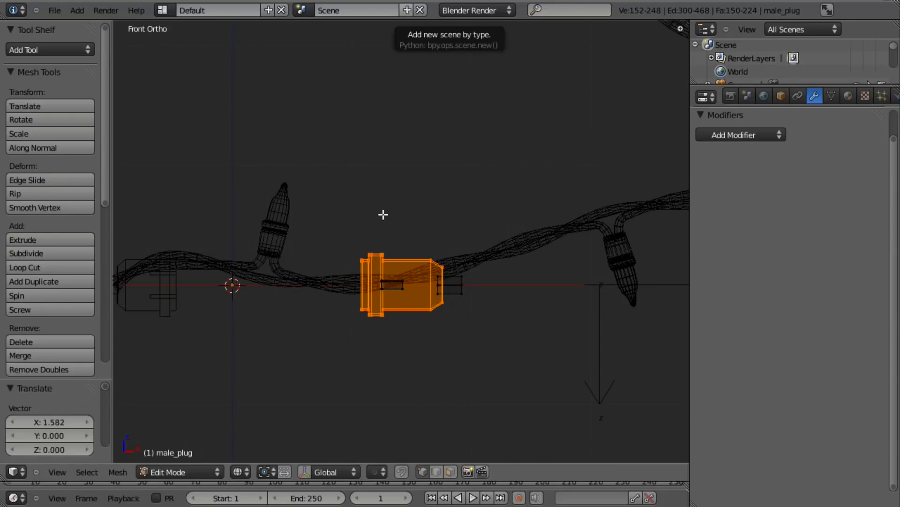
pyautogui.press('Tab')
pyautogui.hotkey('ctrl', 'a')
pyautogui.click(383, 213)
# - Return to solid shading, look over the enlarged plug caps and hide the original female_plug
pyautogui.press('z')
pyautogui.scroll(-4, 382, 213)
pyautogui.moveTo(346, 226)
pyautogui.mouseDown(button='middle')
pyautogui.moveTo(385, 239)
pyautogui.moveTo(435, 327)
pyautogui.moveTo(406, 364)
pyautogui.moveTo(460, 379)
pyautogui.moveTo(449, 302)
pyautogui.moveTo(430, 263)
pyautogui.moveTo(364, 292)
pyautogui.mouseUp(button='middle')
pyautogui.press('z')
pyautogui.press('z')
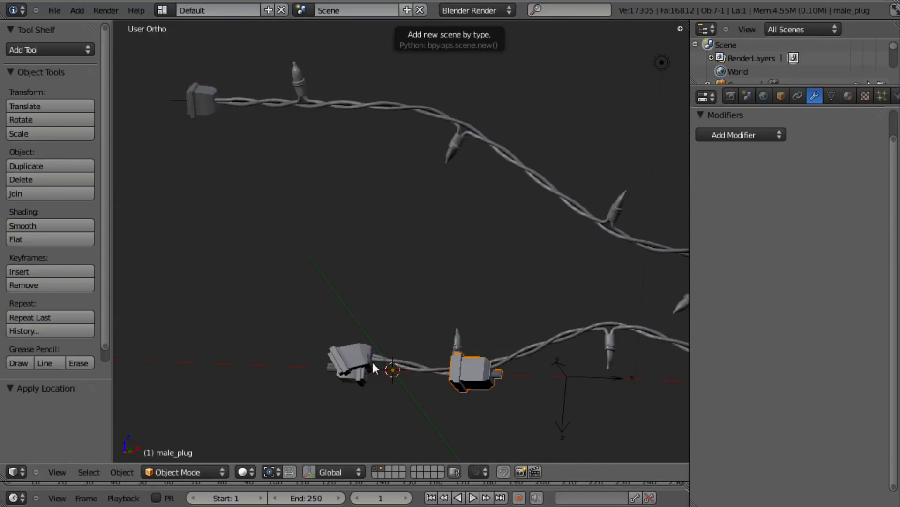
pyautogui.scroll(-4, 374, 360)
pyautogui.moveTo(373, 360); pyautogui.dragTo(420, 343, button='middle')
pyautogui.rightClick(381, 308)
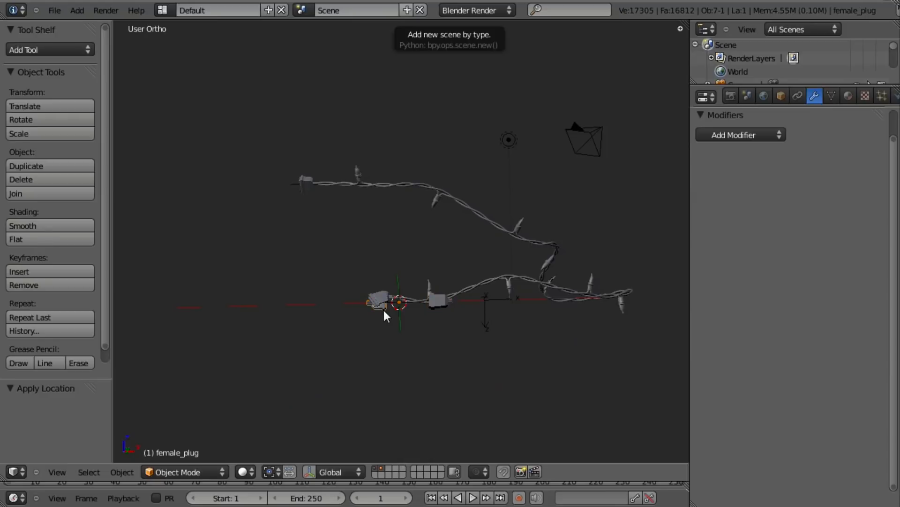
pyautogui.press('h')
pyautogui.scroll(5, 407, 343)
# - Set male_plug to smooth shading and hide it
pyautogui.rightClick(489, 398)
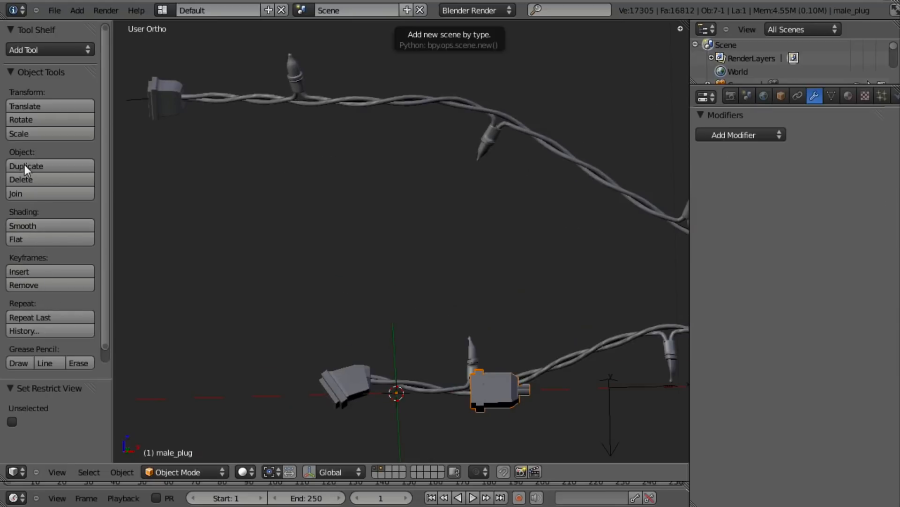
pyautogui.click(43, 224)
pyautogui.moveTo(419, 310); pyautogui.dragTo(420, 285, button='middle')
pyautogui.scroll(-5, 374, 287)
pyautogui.press('h')
pyautogui.scroll(2, 430, 289)
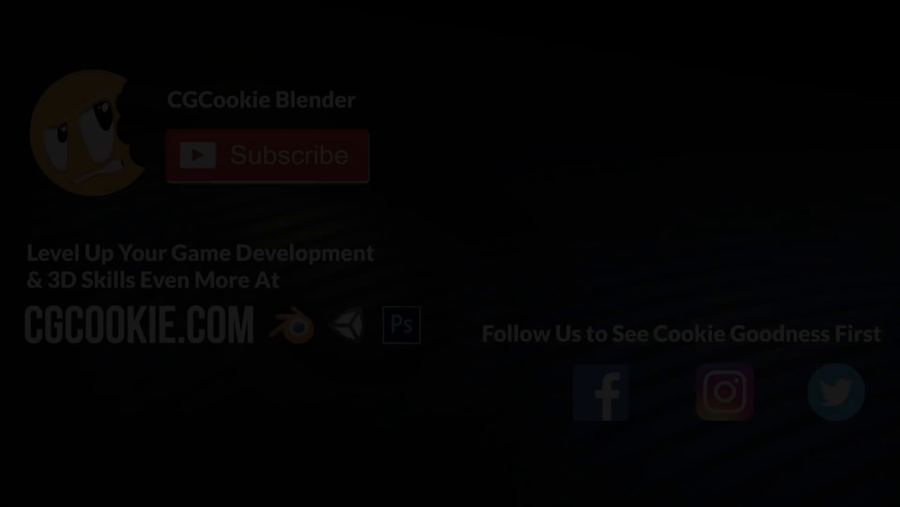